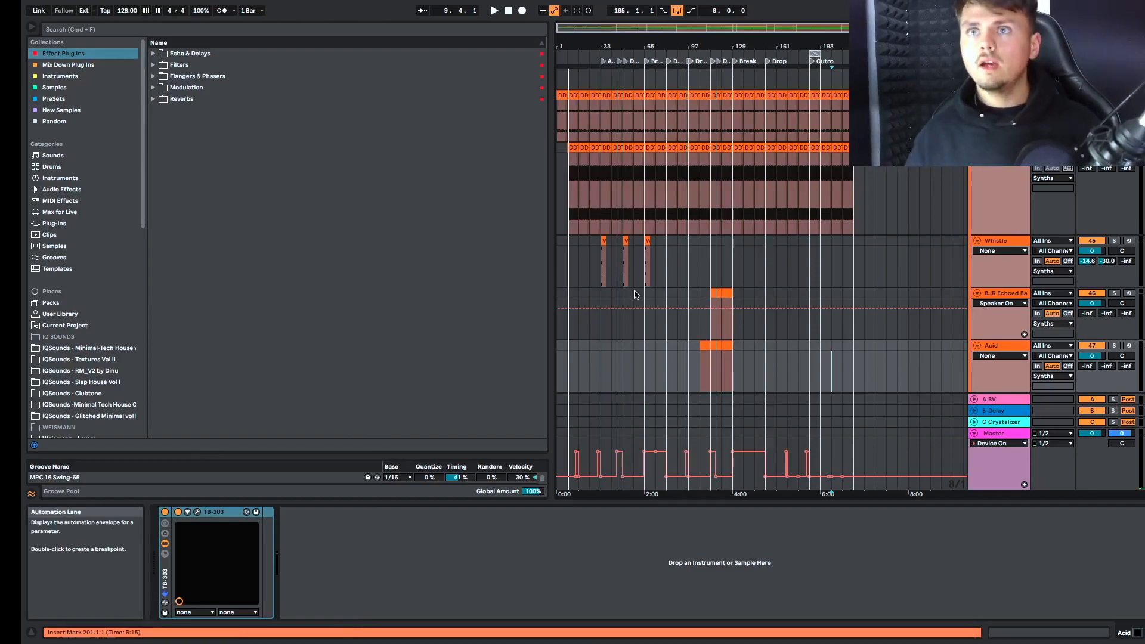
# Move the STH_130 clip on the SFX track to bar 19 and play it with the track soloed
pyautogui.scroll(15, 606, 256)
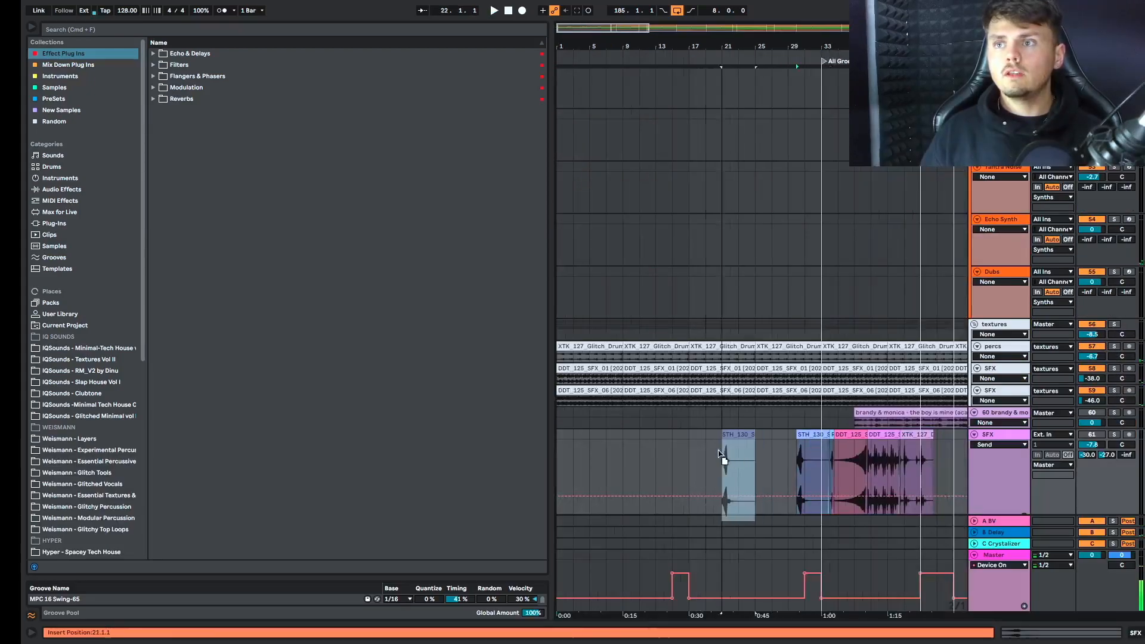
pyautogui.click(704, 469)
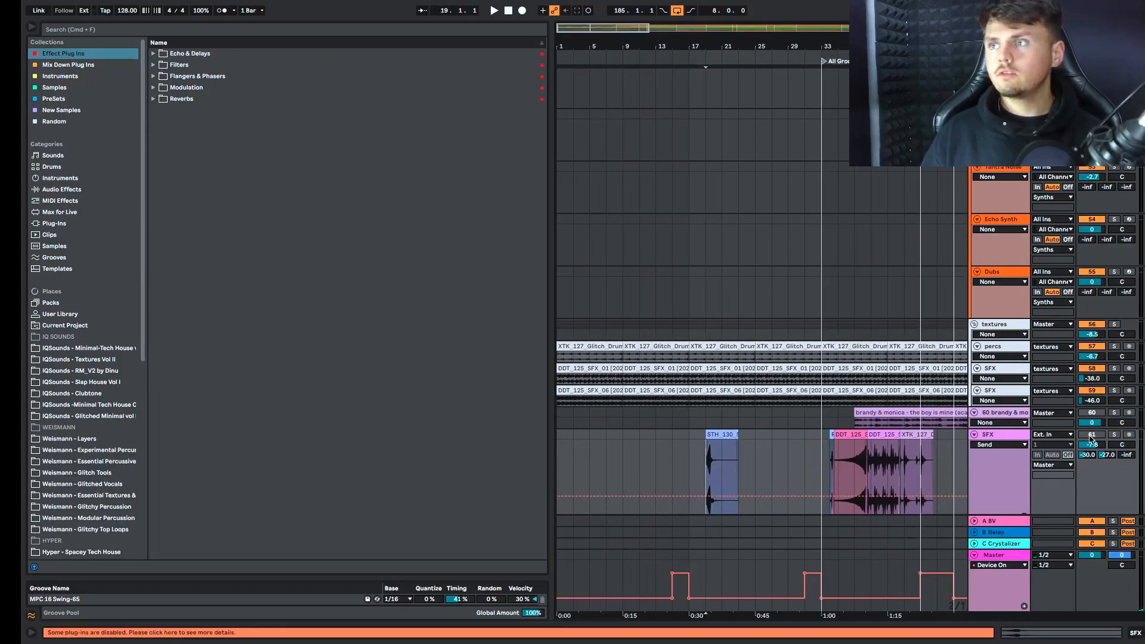
pyautogui.press('space')
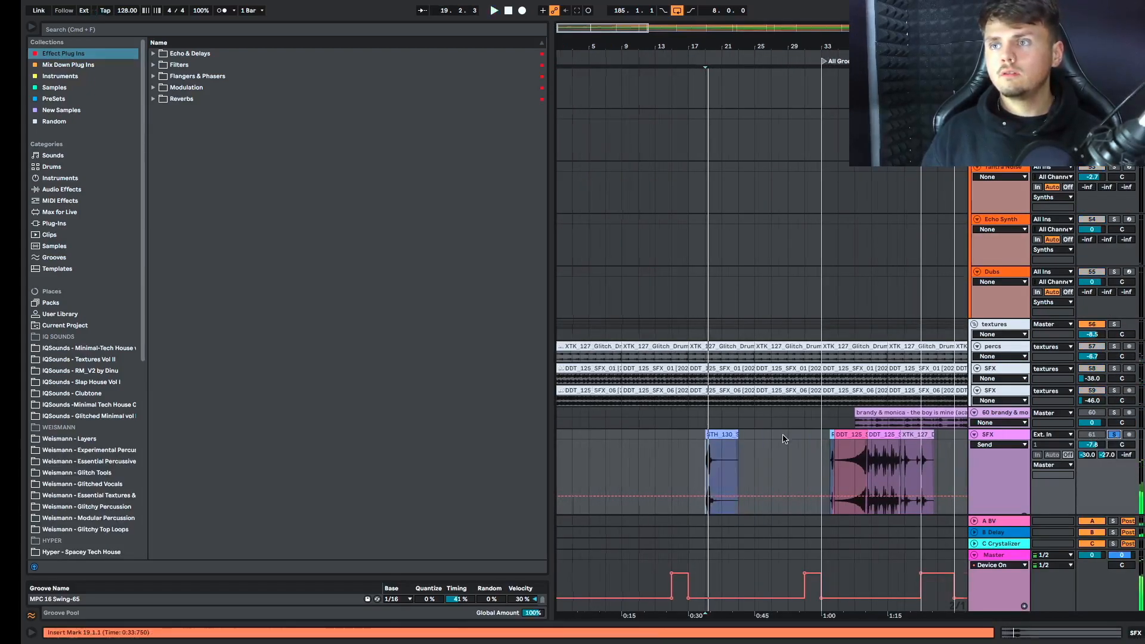
# Unfold the A BV return track and play the arrangement from bar 32
pyautogui.scroll(5, 792, 440)
pyautogui.hscroll(2, 796, 442)
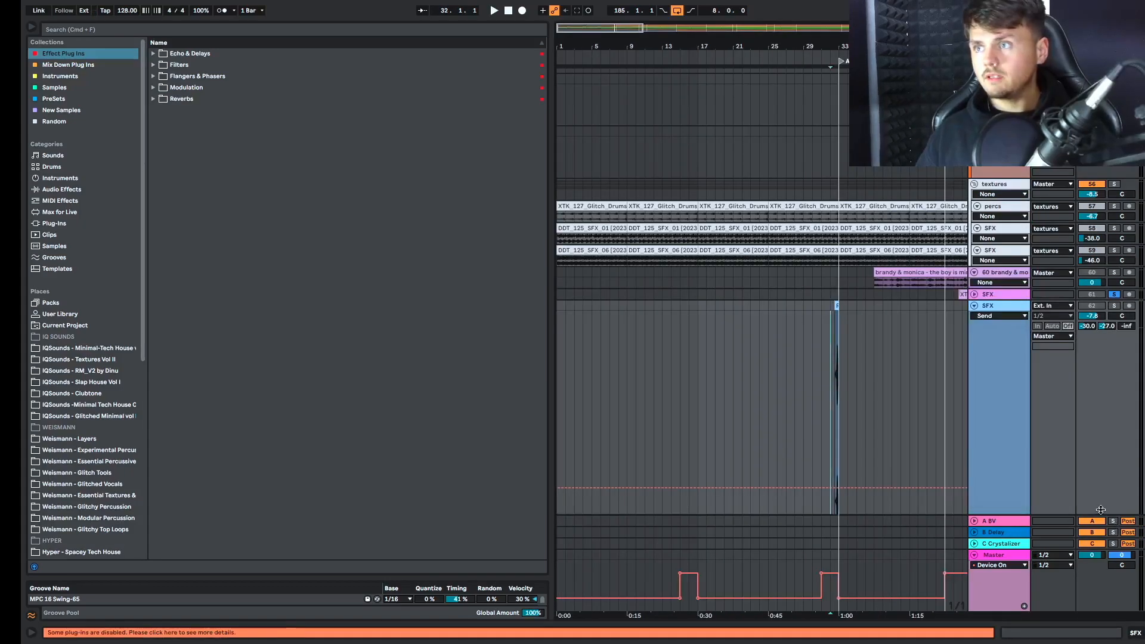
pyautogui.click(1026, 513)
pyautogui.moveTo(1014, 517); pyautogui.dragTo(1013, 488)
pyautogui.press('space')
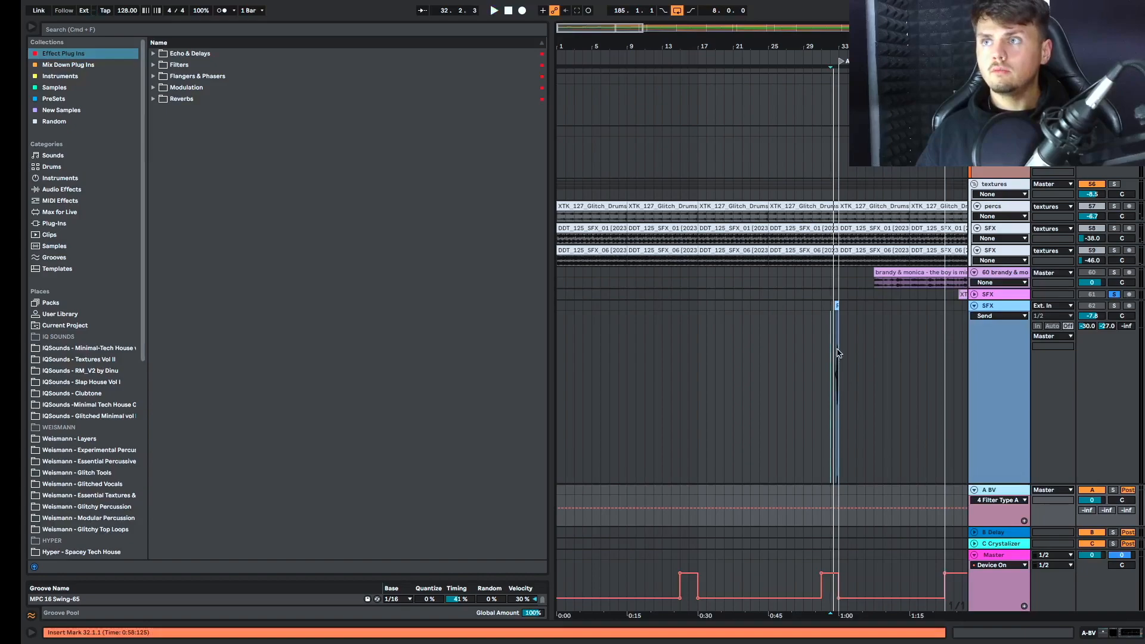
# Move the Rev-Whistle clip on the blue SFX track to bar 16 and play it with the full mix
pyautogui.scroll(4, 836, 316)
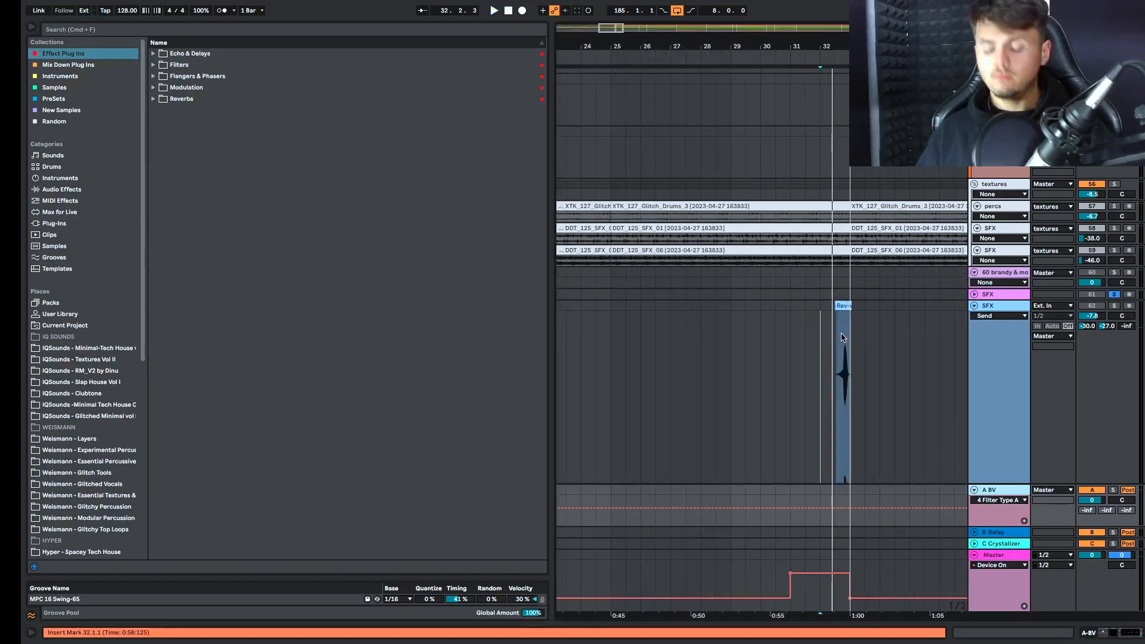
pyautogui.scroll(-4, 842, 337)
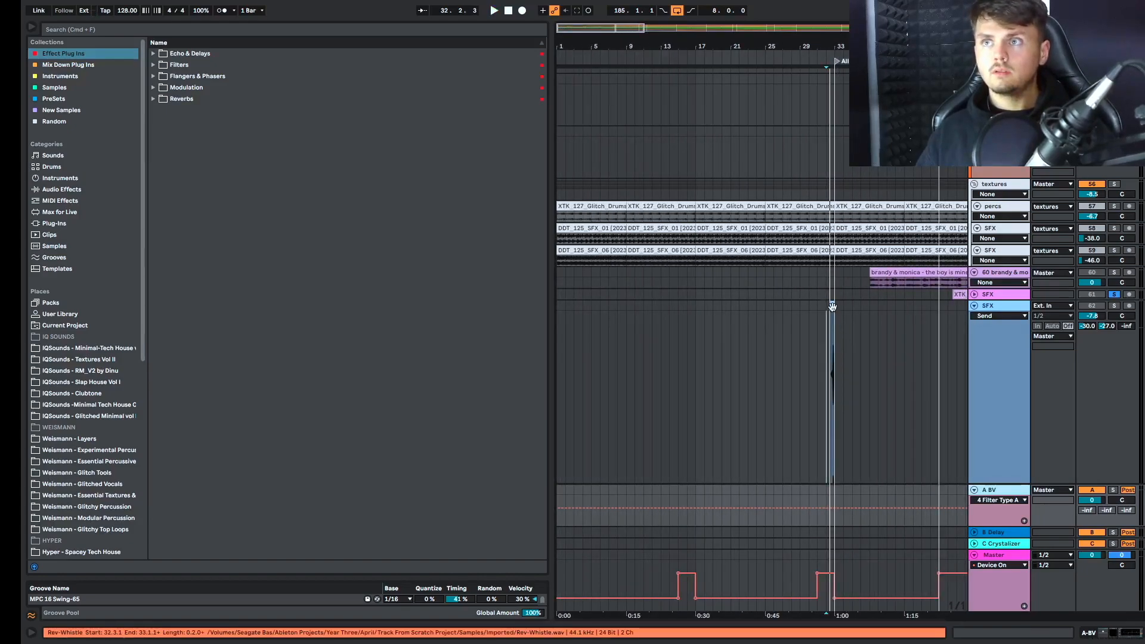
pyautogui.moveTo(832, 316); pyautogui.dragTo(690, 358)
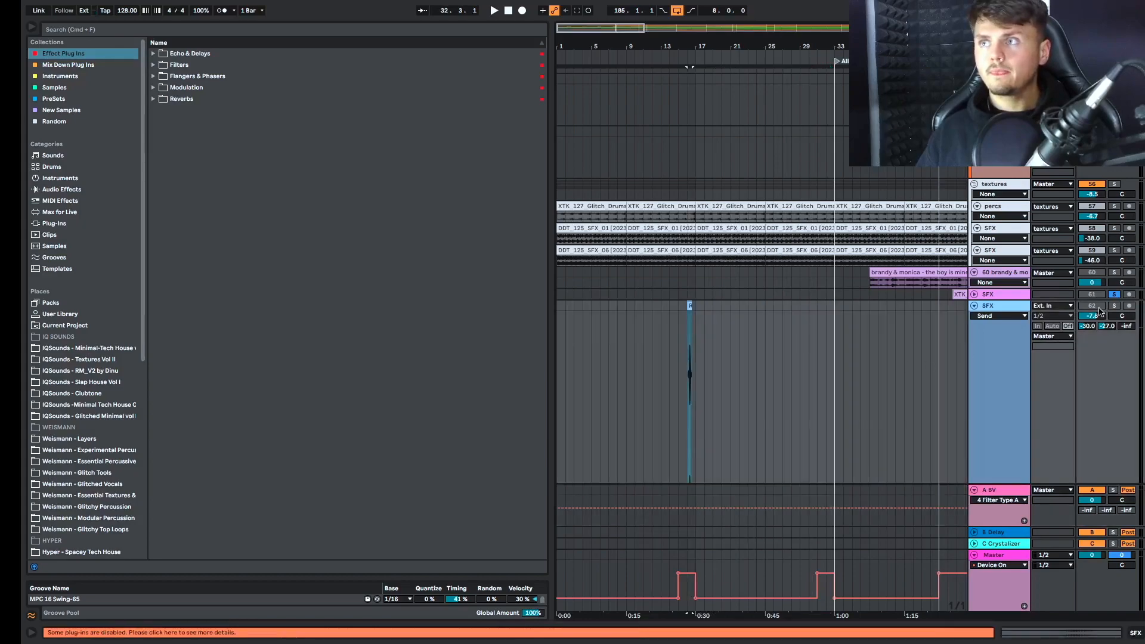
pyautogui.press('space')
pyautogui.scroll(2, 729, 379)
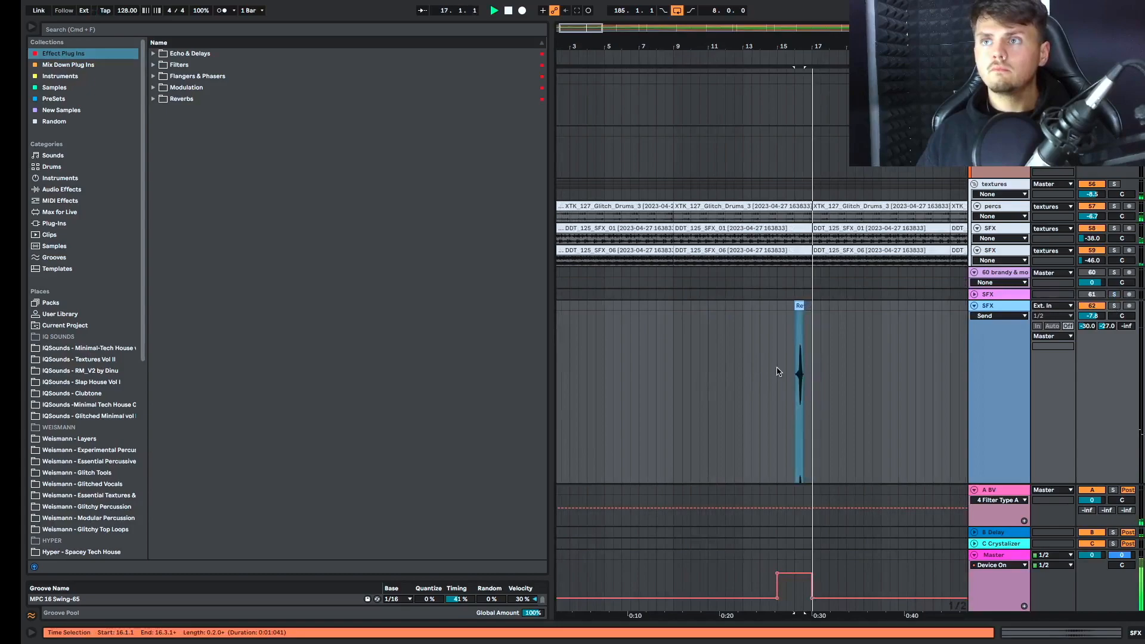
# Move the Rev-Whistle clip so it starts at 16.3, and play the transition from 15.4
pyautogui.scroll(5, 782, 371)
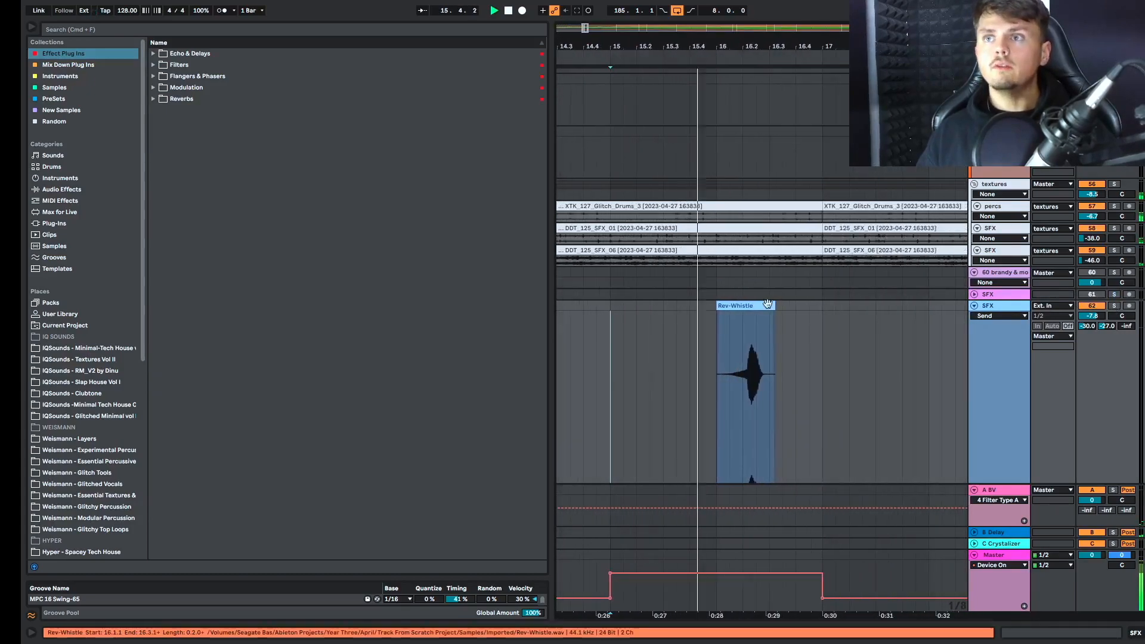
pyautogui.moveTo(767, 305); pyautogui.dragTo(811, 311)
pyautogui.click(693, 344)
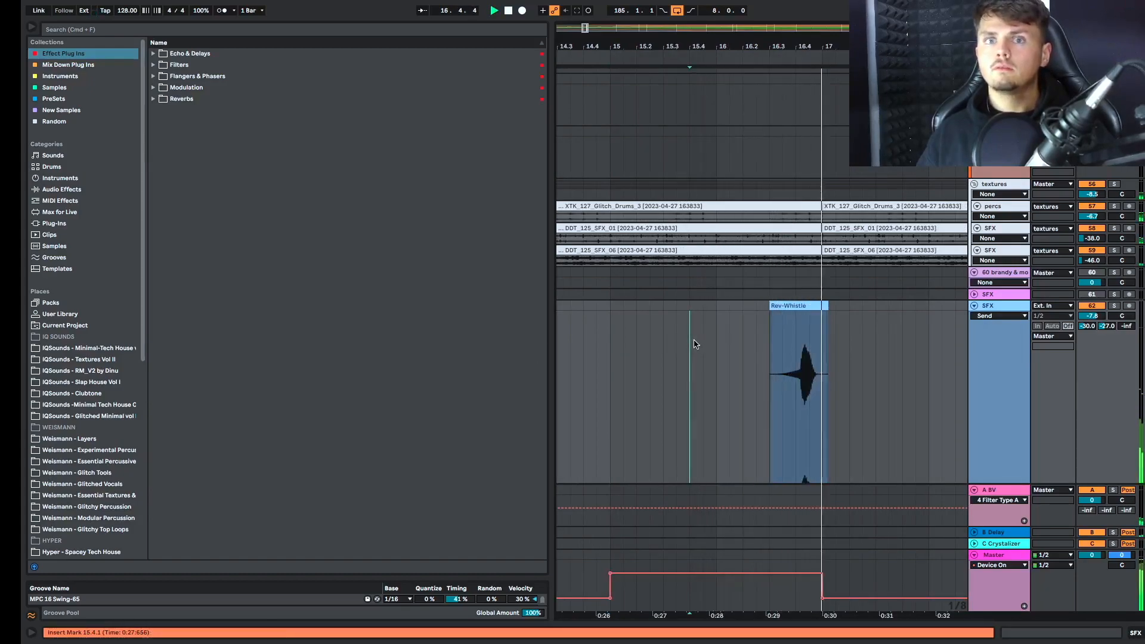
pyautogui.press('space')
pyautogui.press('space')
# Lower the blue SFX track's volume to -16.5 dB and replay the transition
pyautogui.moveTo(1088, 317); pyautogui.dragTo(1088, 335)
pyautogui.press('space')
pyautogui.press('space')
# Nudge the Rev-Whistle clip off the main beat to start at 16.3.2, and play it from 16.3.1
pyautogui.scroll(5, 828, 342)
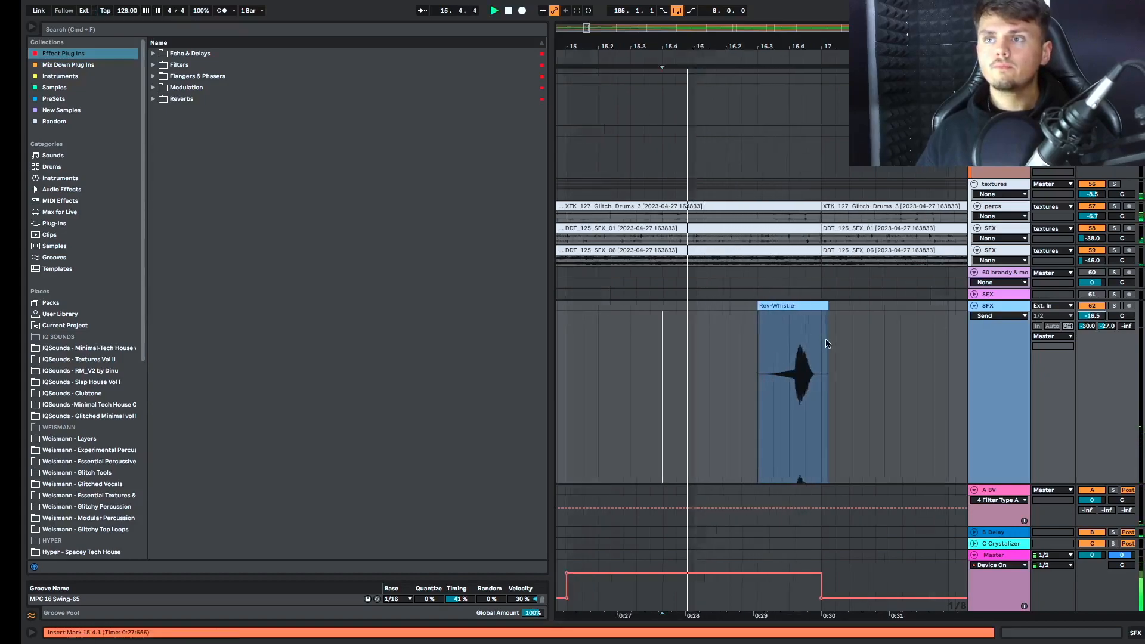
pyautogui.scroll(3, 716, 355)
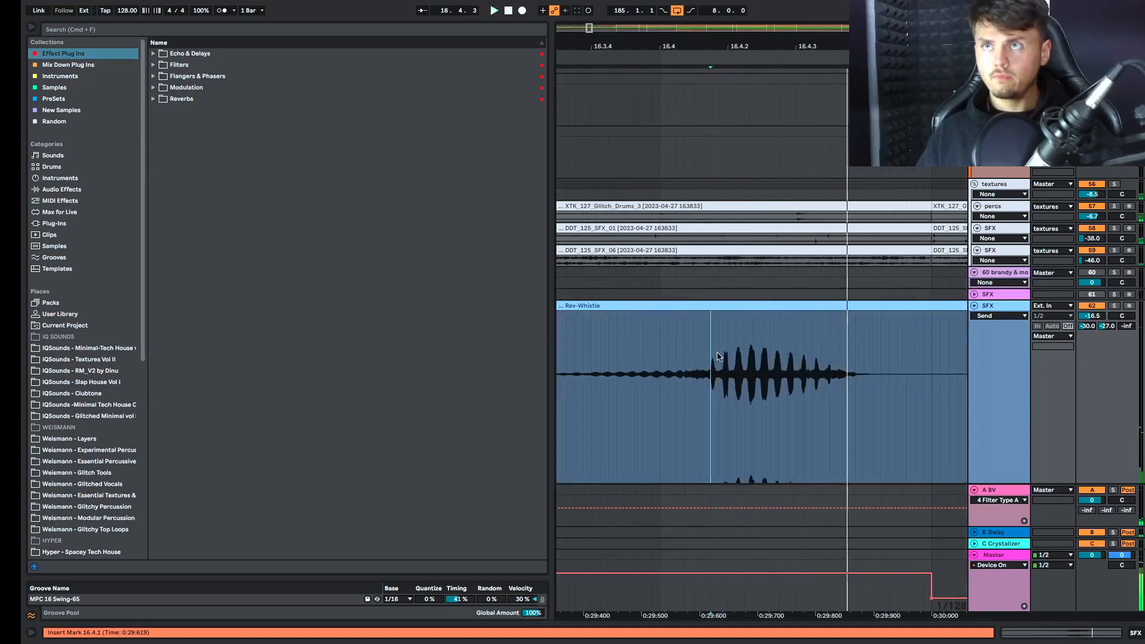
pyautogui.moveTo(723, 305); pyautogui.dragTo(792, 315)
pyautogui.scroll(-3, 791, 327)
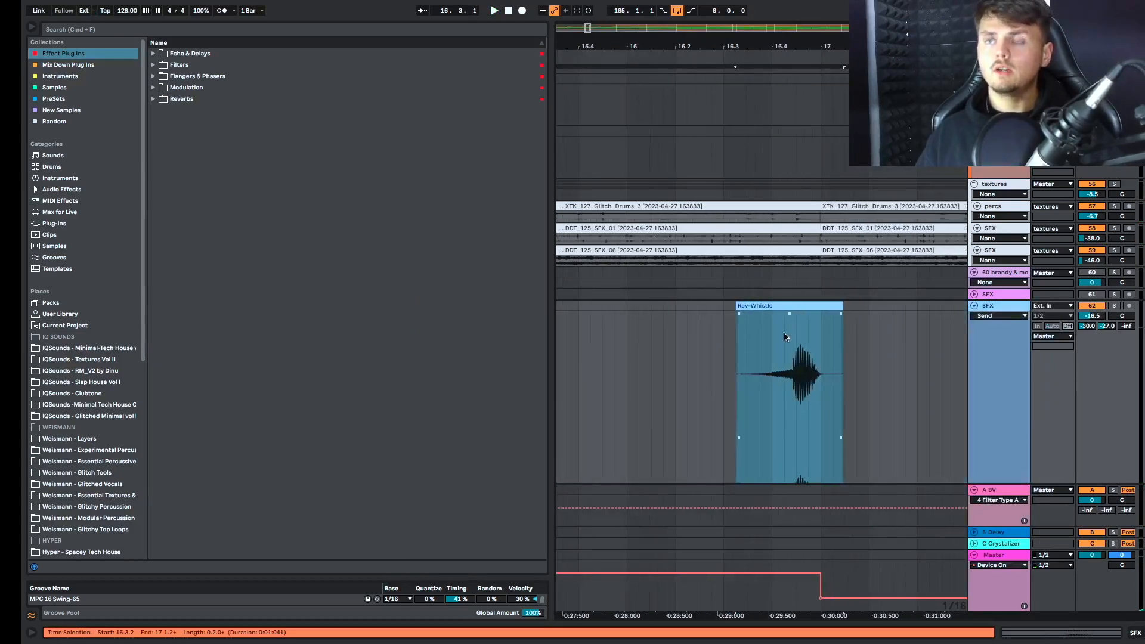
pyautogui.click(727, 378)
pyautogui.press('space')
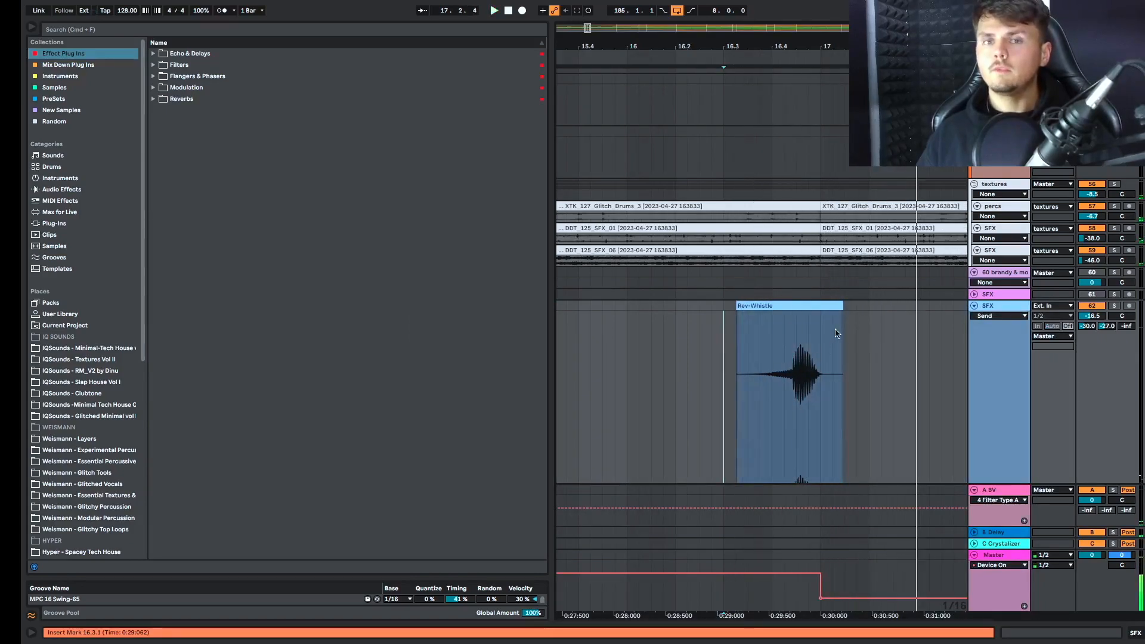
# Examine where the Rev-Whistle waveform swells, placing the insert marker at 16.4.3
pyautogui.scroll(5, 822, 357)
pyautogui.click(814, 363)
pyautogui.press('space')
pyautogui.hscroll(1, 813, 359)
pyautogui.hscroll(1, 803, 376)
pyautogui.moveTo(802, 376)
pyautogui.mouseDown()
pyautogui.moveTo(792, 374)
pyautogui.moveTo(823, 376)
pyautogui.mouseUp()
pyautogui.click(796, 373)
pyautogui.scroll(1, 812, 372)
pyautogui.click(822, 374)
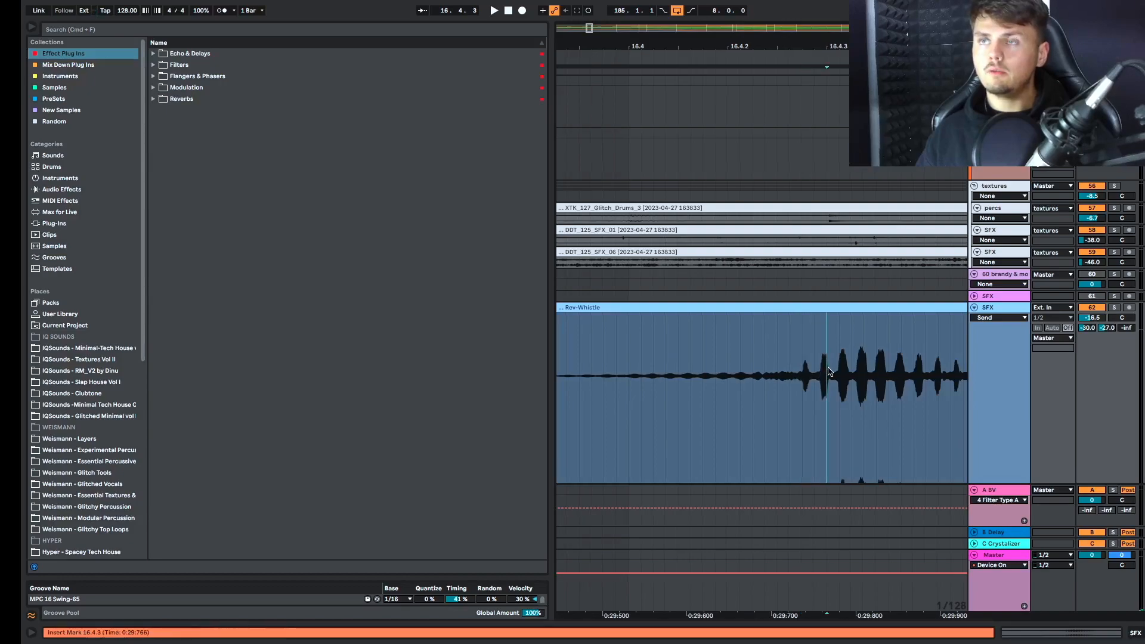
# Check the Rev-Whistle's position within the arrangement and play the transition into bar 17 from 16.3.1
pyautogui.doubleClick(830, 61)
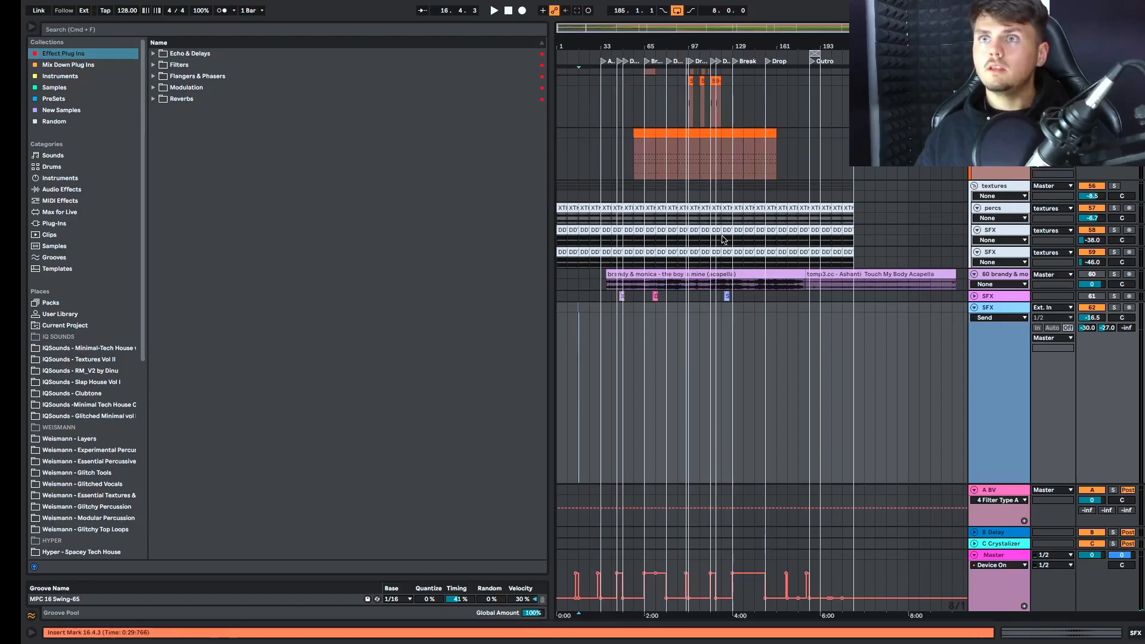
pyautogui.scroll(10, 658, 263)
pyautogui.hscroll(-5, 655, 267)
pyautogui.scroll(-2, 653, 269)
pyautogui.hscroll(-10, 760, 298)
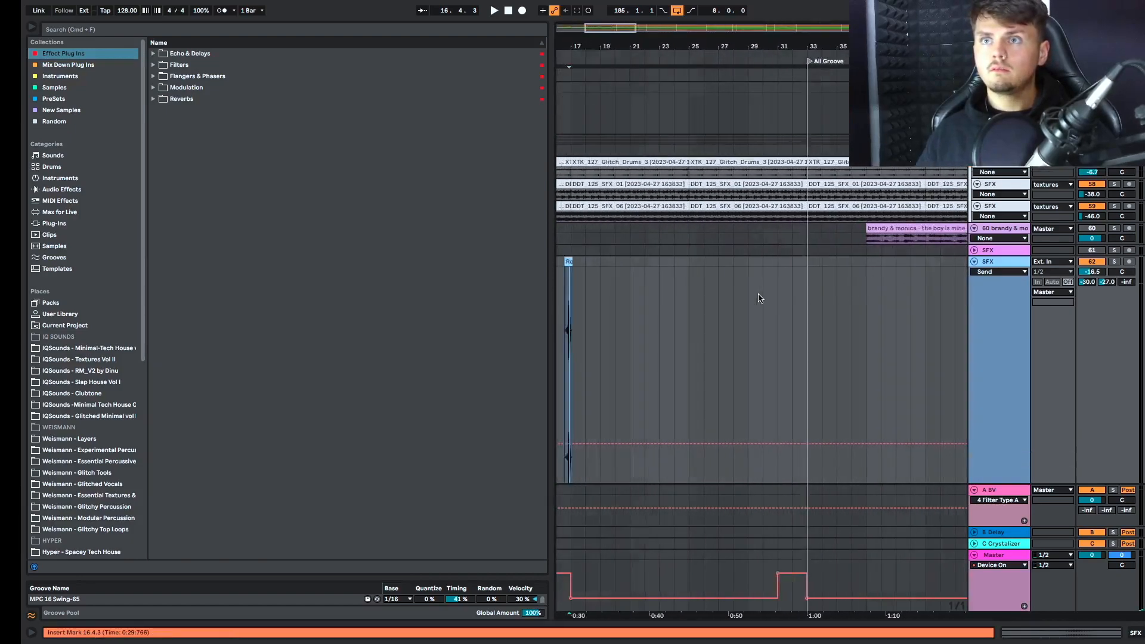
pyautogui.scroll(10, 769, 303)
pyautogui.scroll(-1, 900, 333)
pyautogui.scroll(-2, 900, 332)
pyautogui.scroll(8, 900, 332)
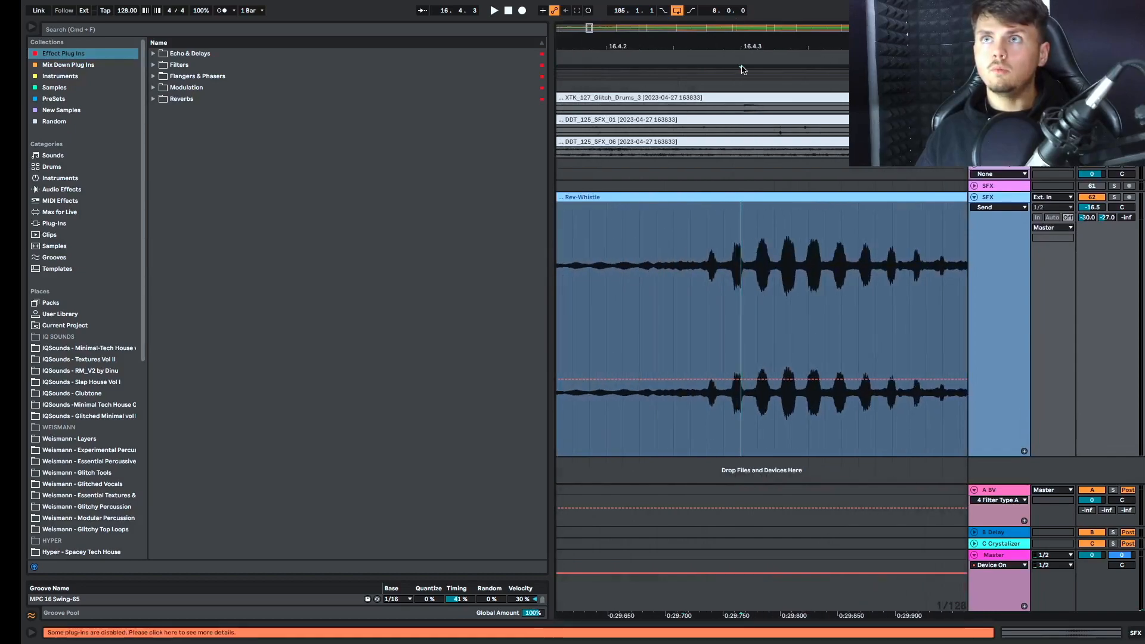
pyautogui.scroll(-8, 744, 112)
pyautogui.click(715, 264)
pyautogui.press('space')
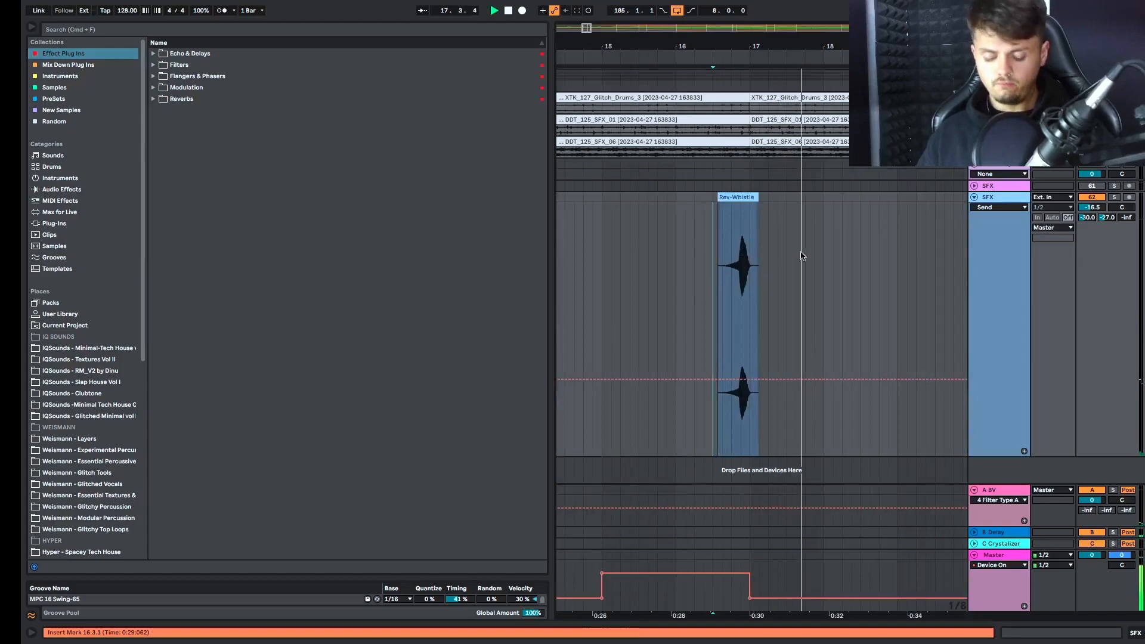
# Delete the Bass 1 clip spanning bars 17 to 25 on the track above the Bass Texture tracks
pyautogui.scroll(-4, 816, 247)
pyautogui.scroll(3, 816, 248)
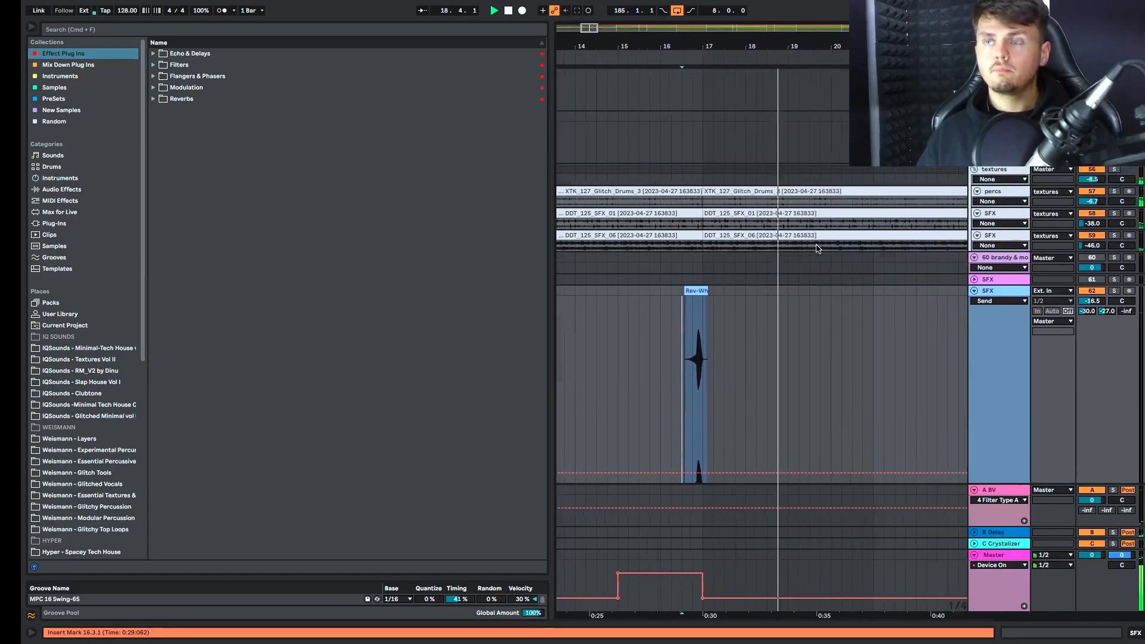
pyautogui.scroll(15, 787, 251)
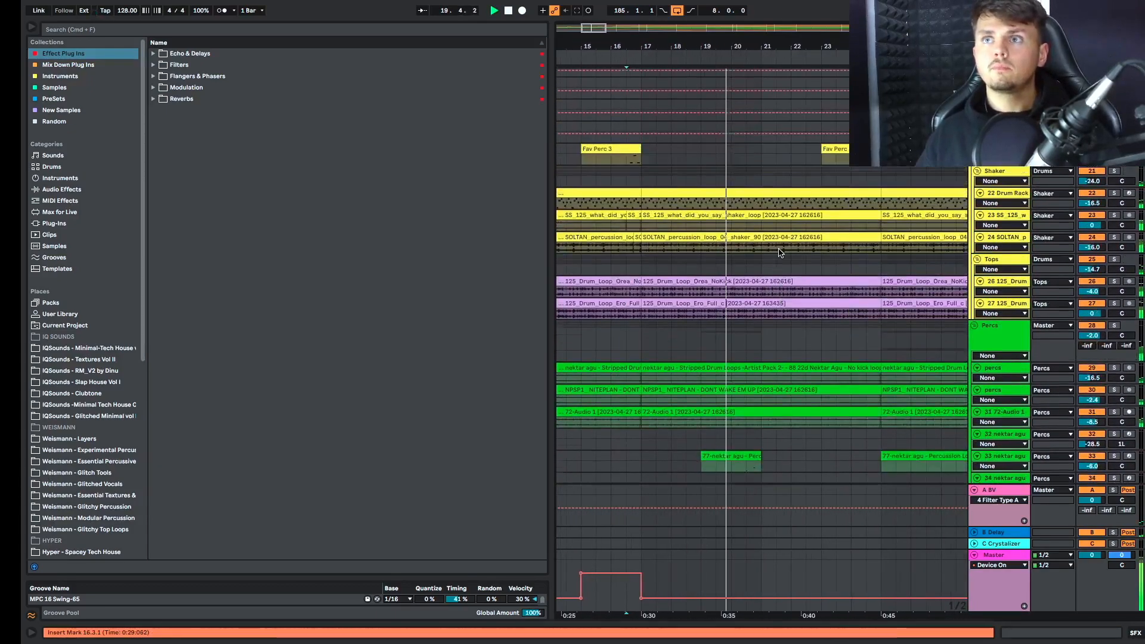
pyautogui.scroll(3, 779, 253)
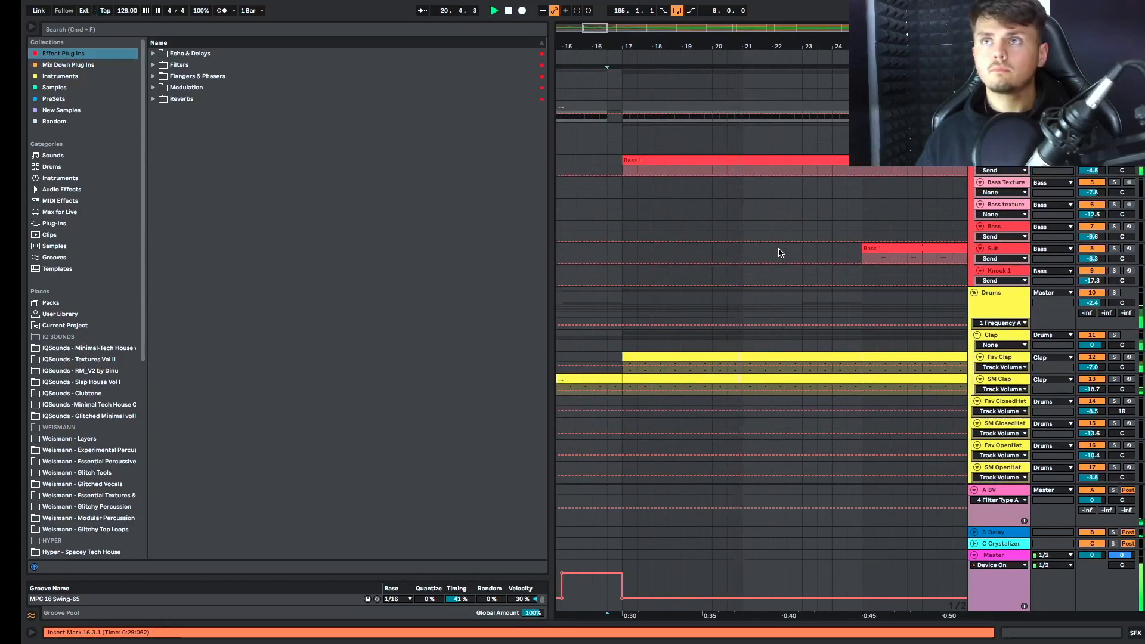
pyautogui.scroll(-2, 780, 252)
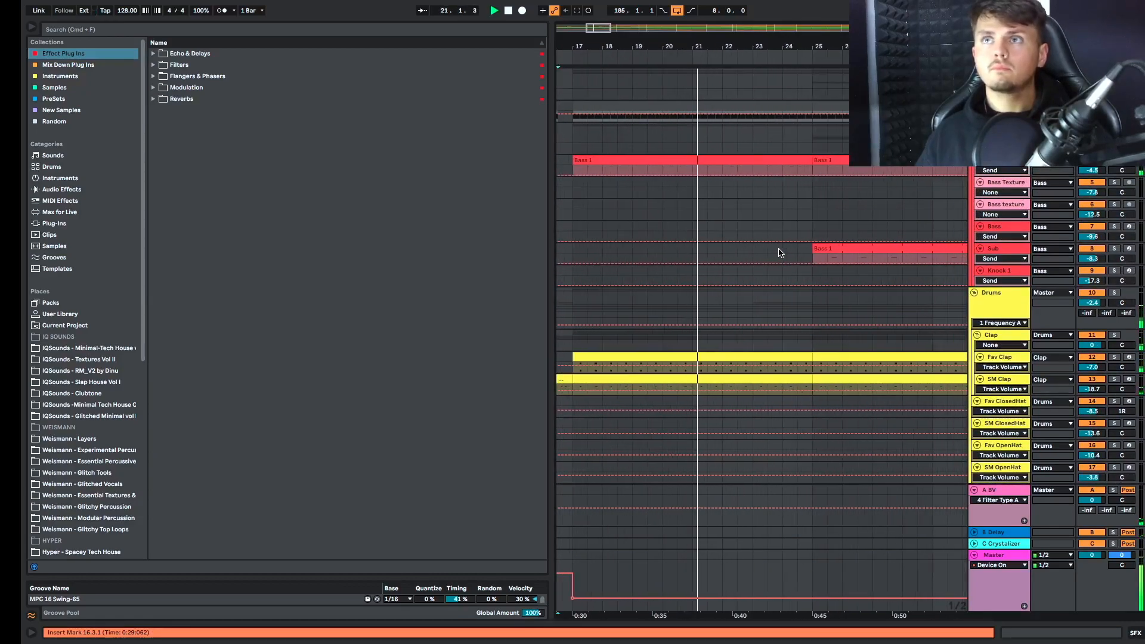
pyautogui.hscroll(3, 690, 169)
pyautogui.scroll(-2, 690, 169)
pyautogui.hscroll(-3, 689, 169)
pyautogui.click(690, 164)
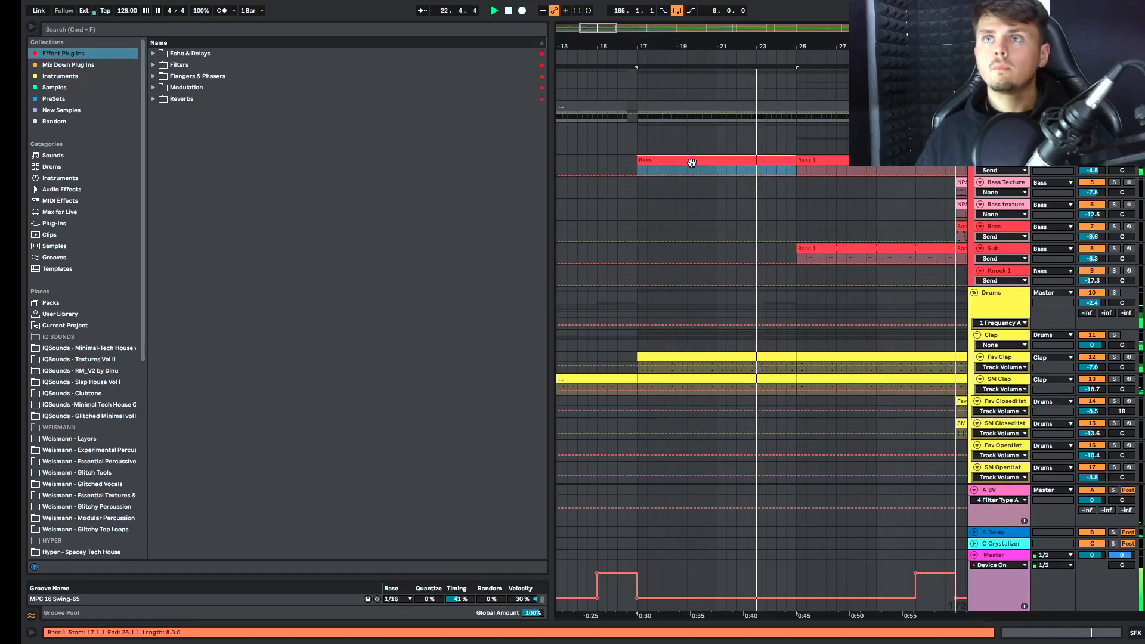
pyautogui.press('0')
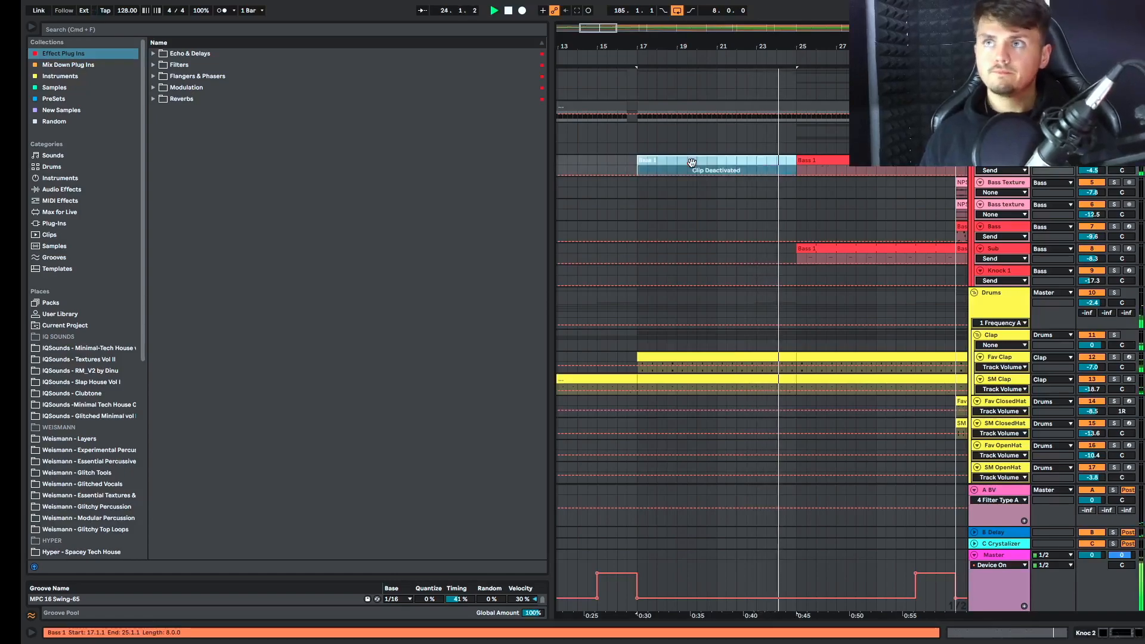
pyautogui.press('Delete')
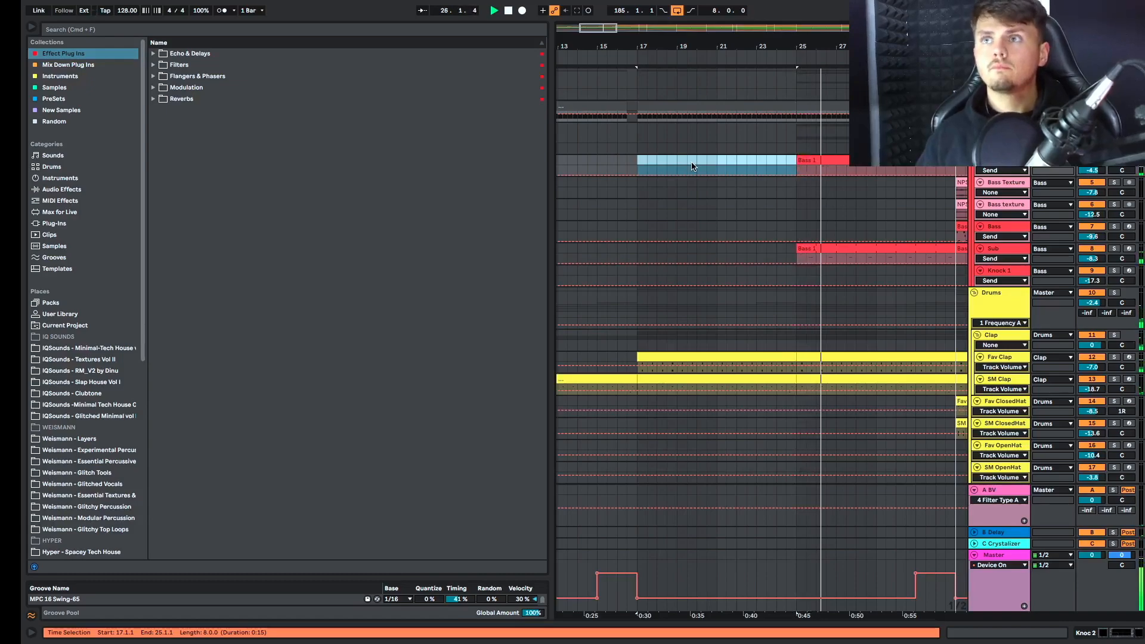
# Enlarge the percs track with the Stripped Drum Loops clips so its waveform can be edited
pyautogui.scroll(-10, 701, 170)
pyautogui.scroll(-10, 722, 214)
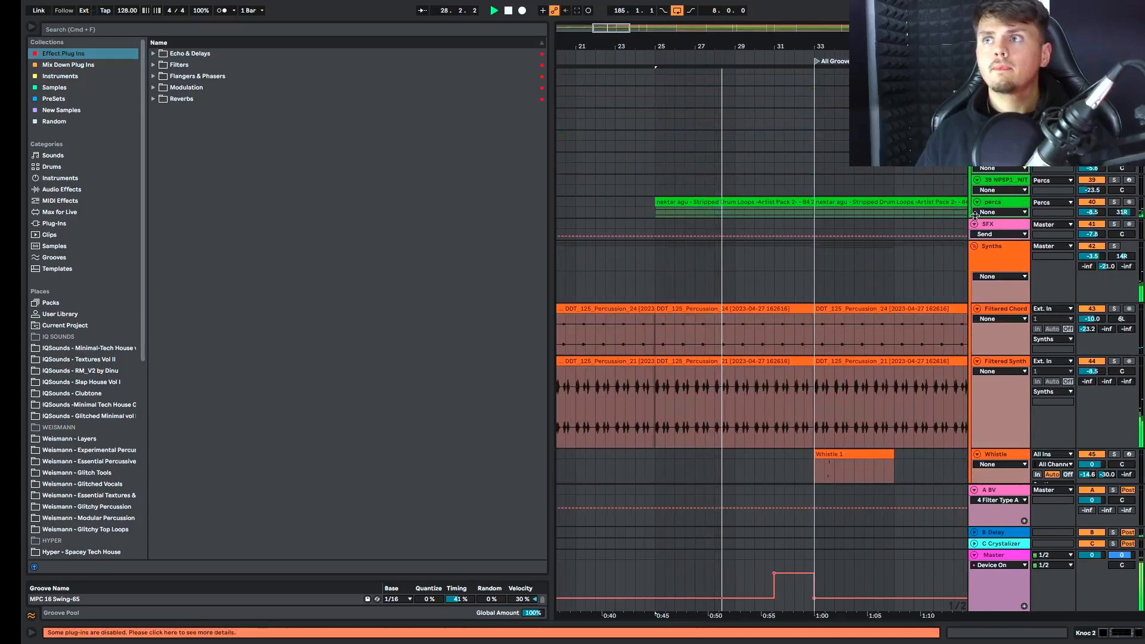
pyautogui.moveTo(974, 218); pyautogui.dragTo(975, 329)
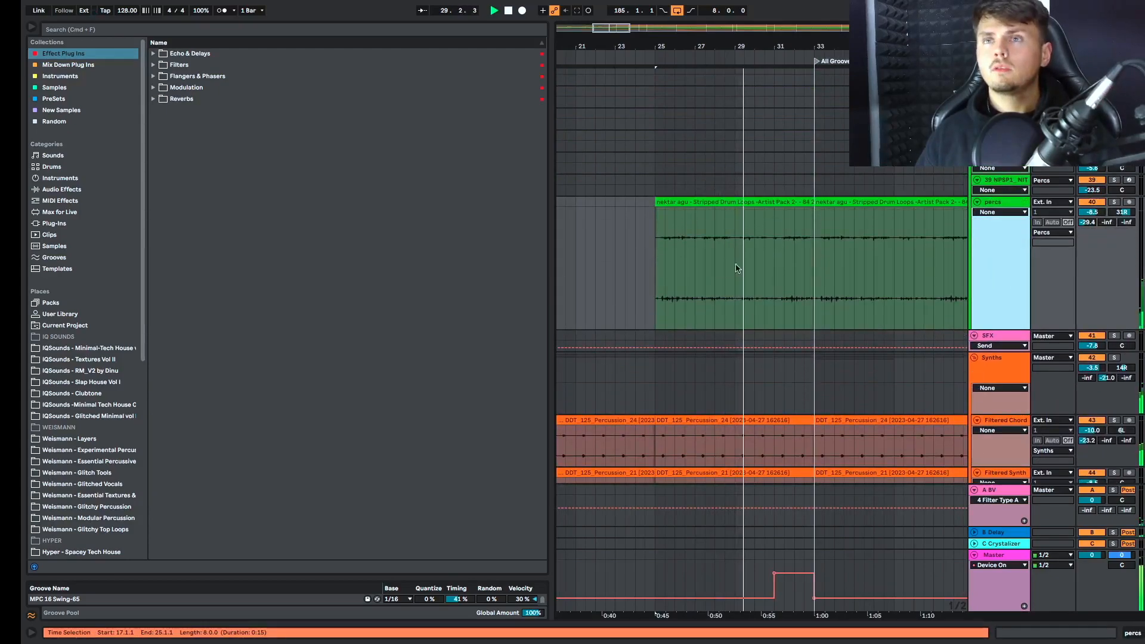
pyautogui.scroll(15, 685, 226)
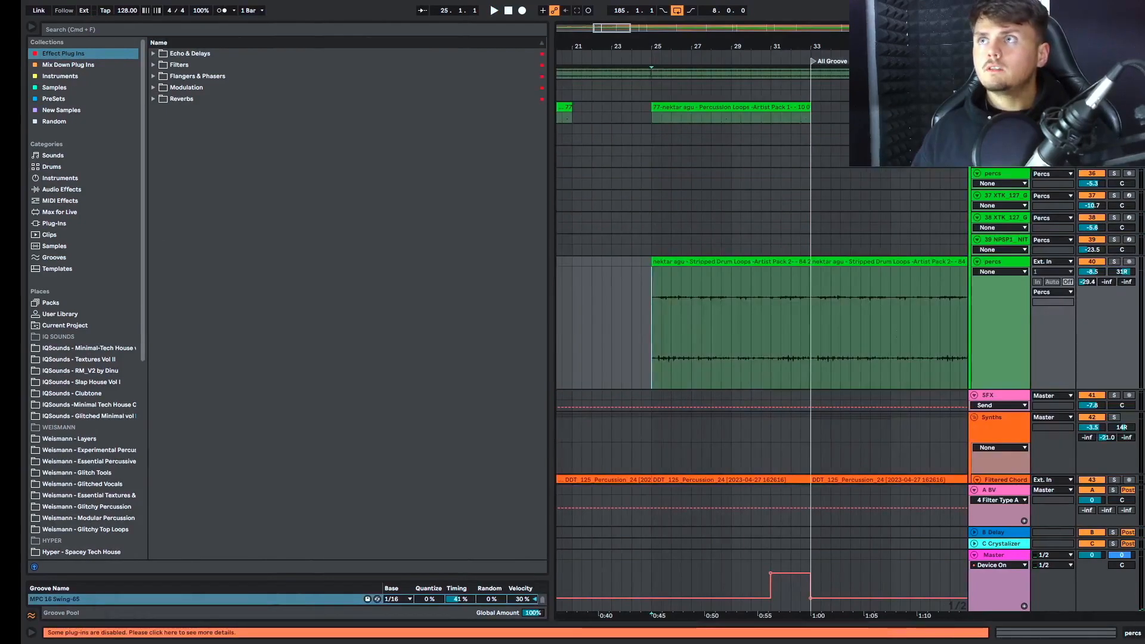
# Hide the automation lanes and solo the enlarged percs track while playing from bar 25
pyautogui.press('a')
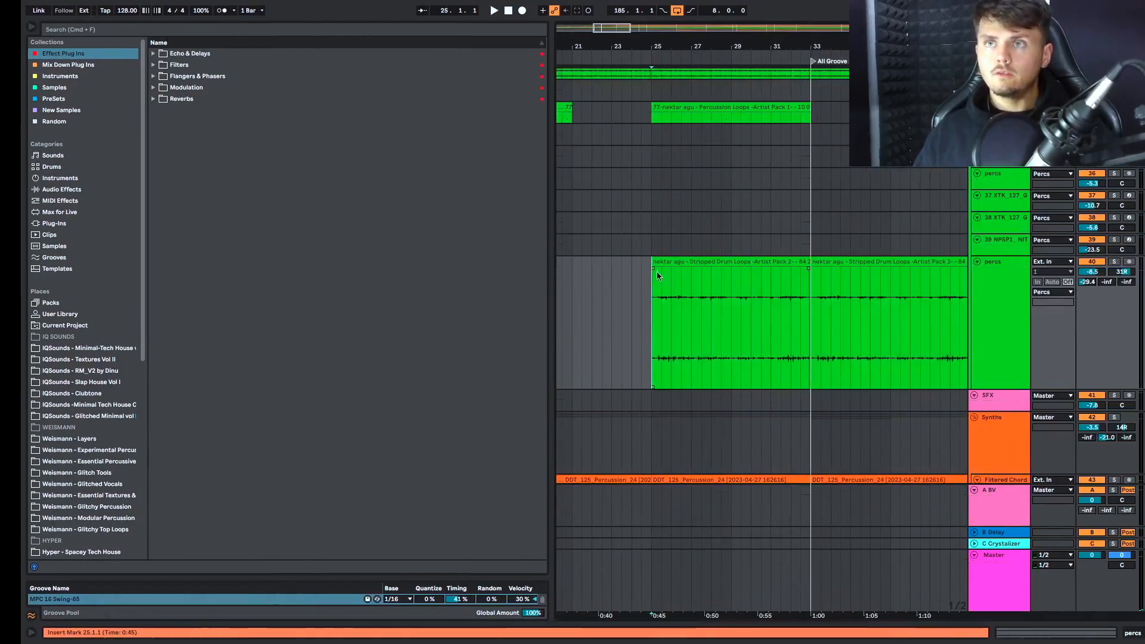
pyautogui.scroll(4, 658, 276)
pyautogui.hscroll(1, 644, 277)
pyautogui.scroll(-3, 638, 277)
pyautogui.press('space')
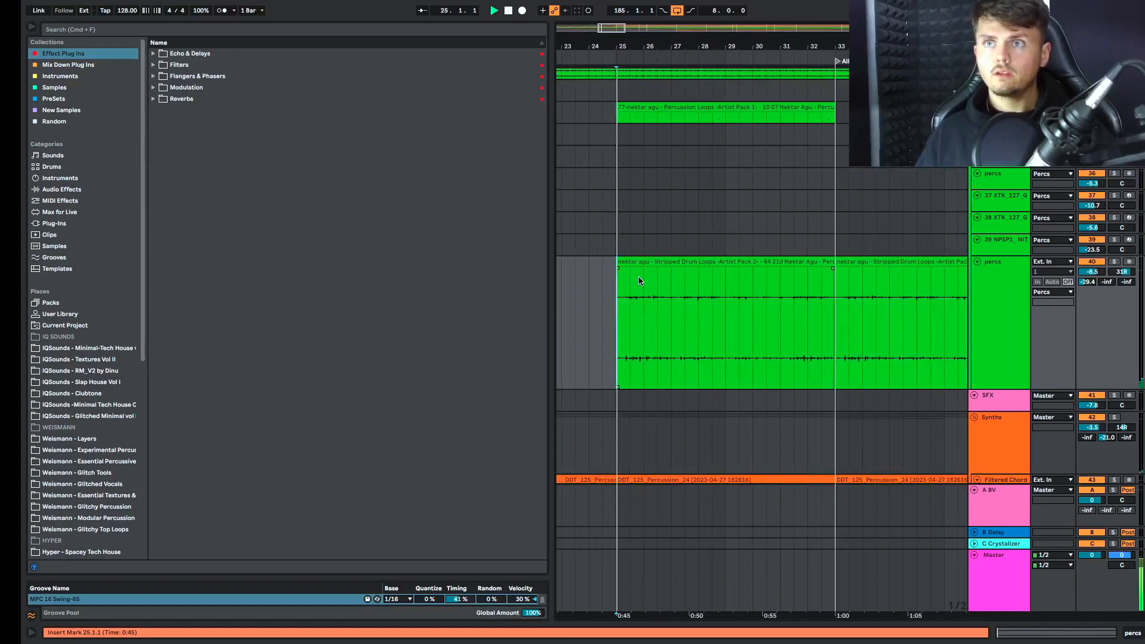
pyautogui.click(1114, 262)
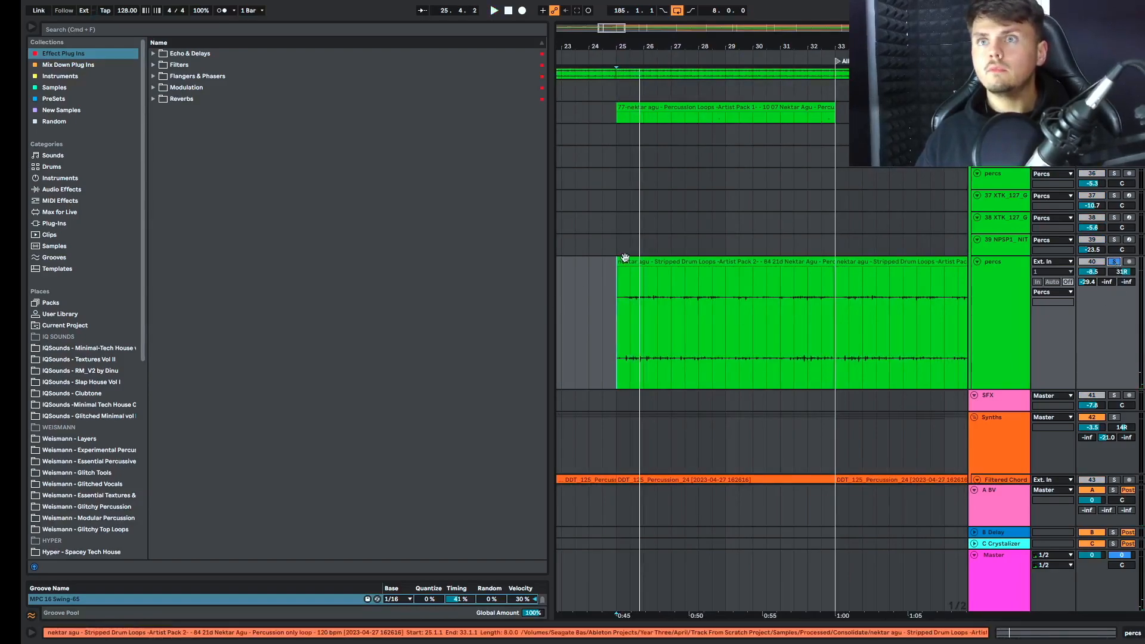
# Add a fade-in to the first percs clip across bars 25 to 33 and place the playback position at 24.3
pyautogui.moveTo(618, 268); pyautogui.dragTo(889, 284)
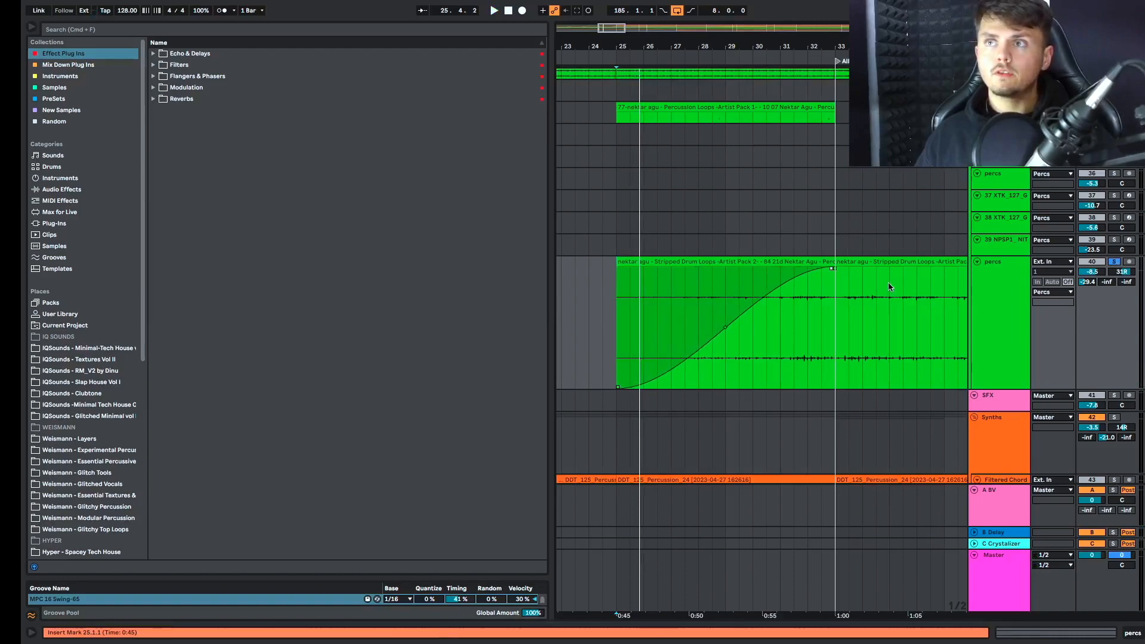
pyautogui.click(605, 336)
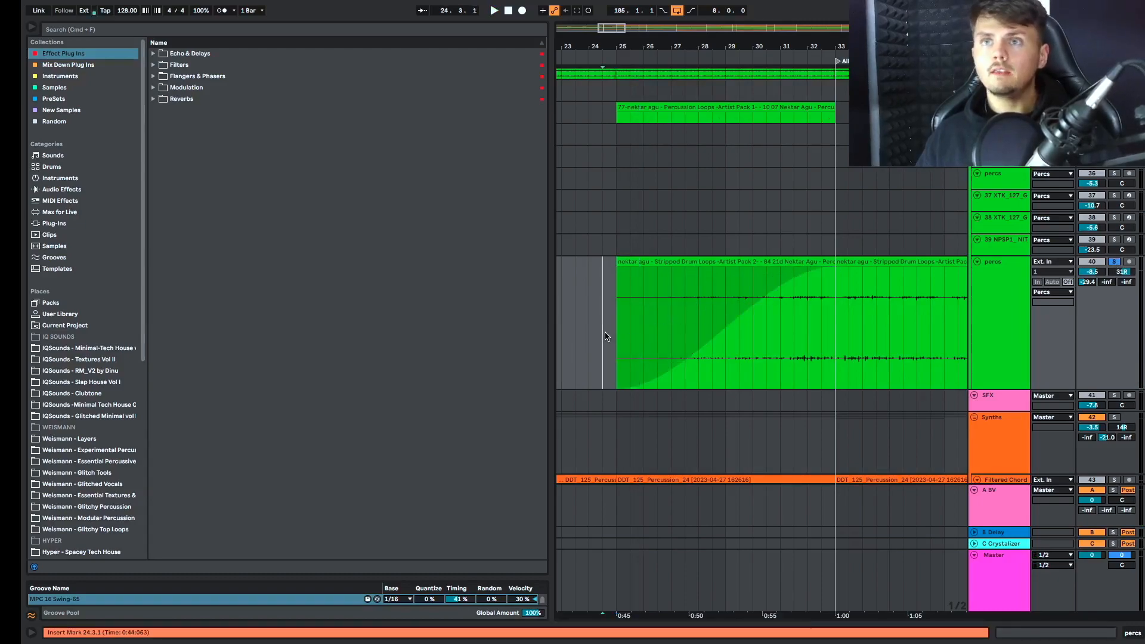
# Unsolo the percs track during playback and bend its fade-in curve so the midpoint falls at about bar 30
pyautogui.press('space')
pyautogui.click(1114, 261)
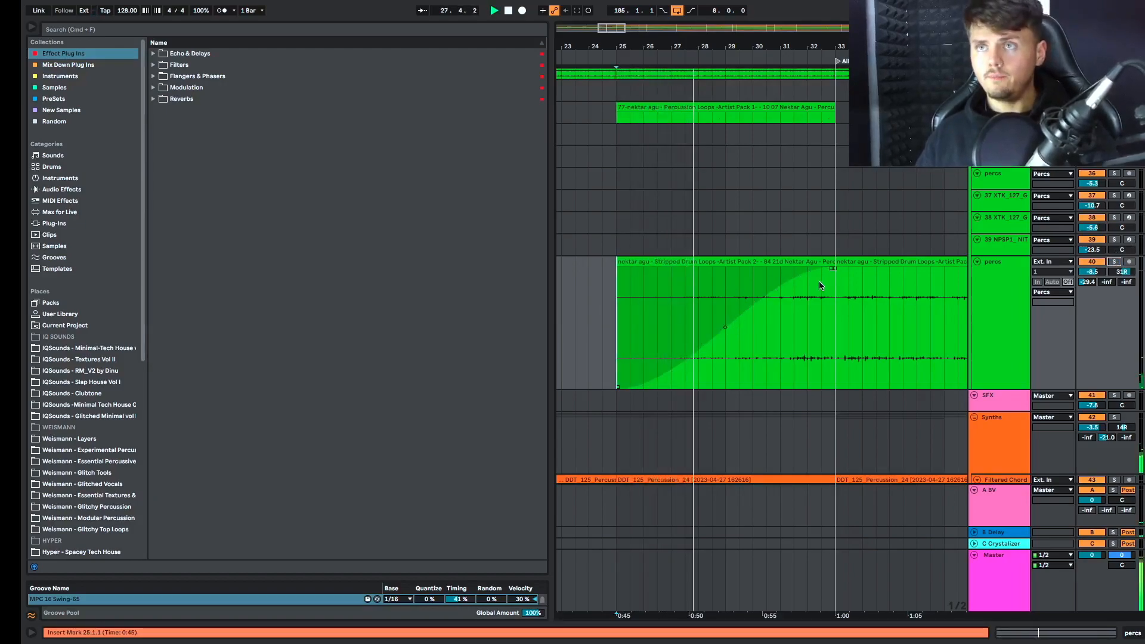
pyautogui.click(725, 329)
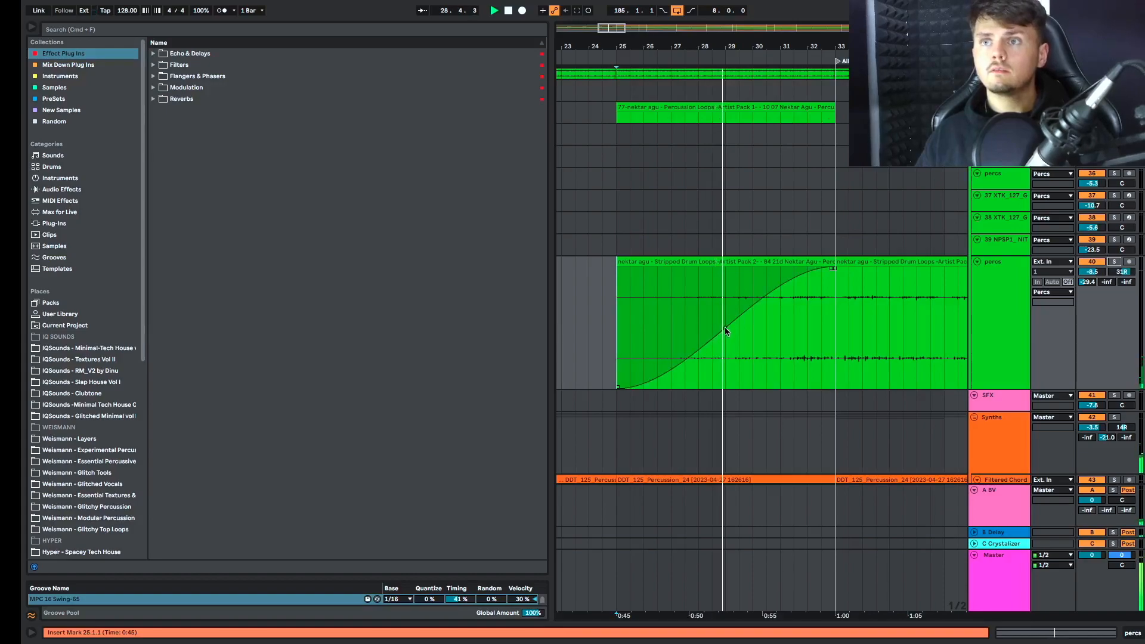
pyautogui.moveTo(725, 331); pyautogui.dragTo(757, 334)
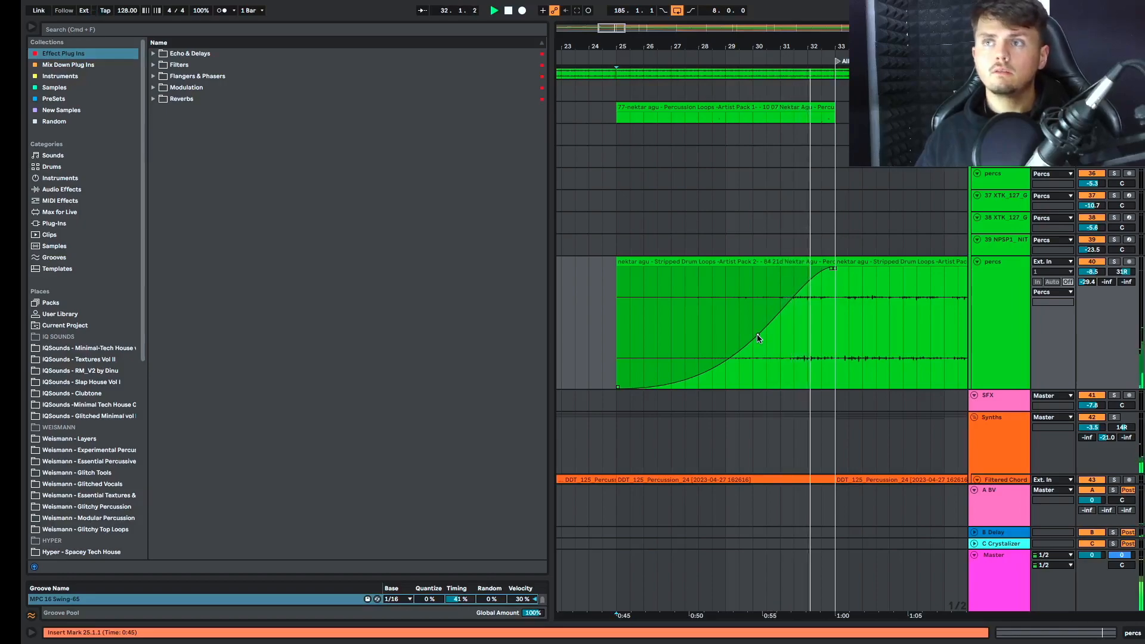
# Consolidate the Rev-Whistle audio on the last SFX track into one clip spanning bar 16 to bar 17
pyautogui.scroll(-10, 757, 334)
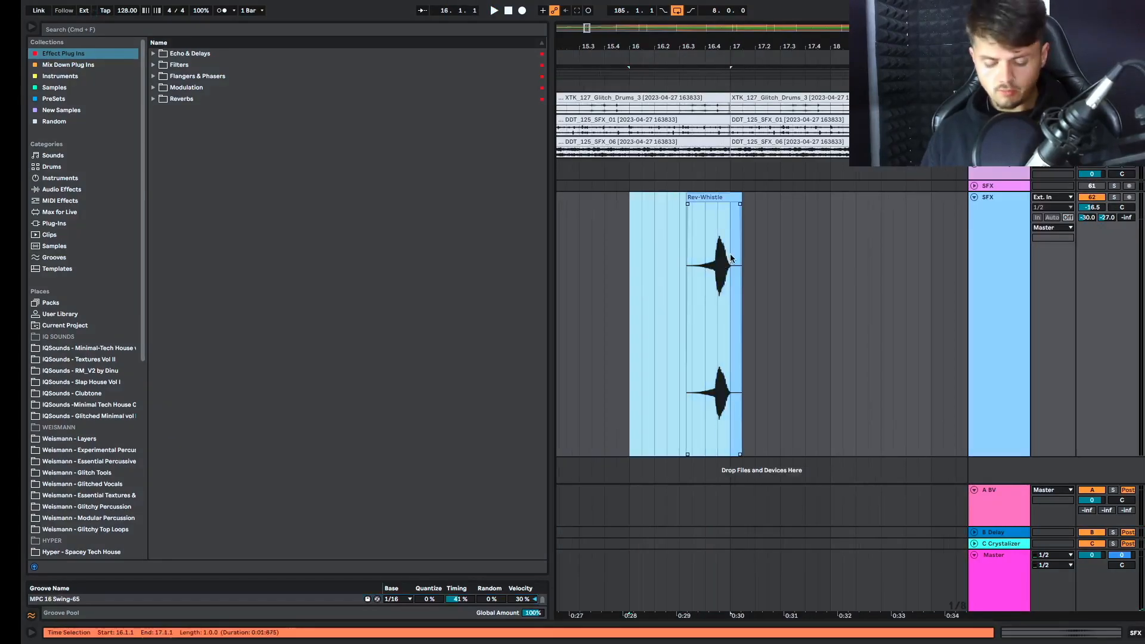
pyautogui.press('super+j')
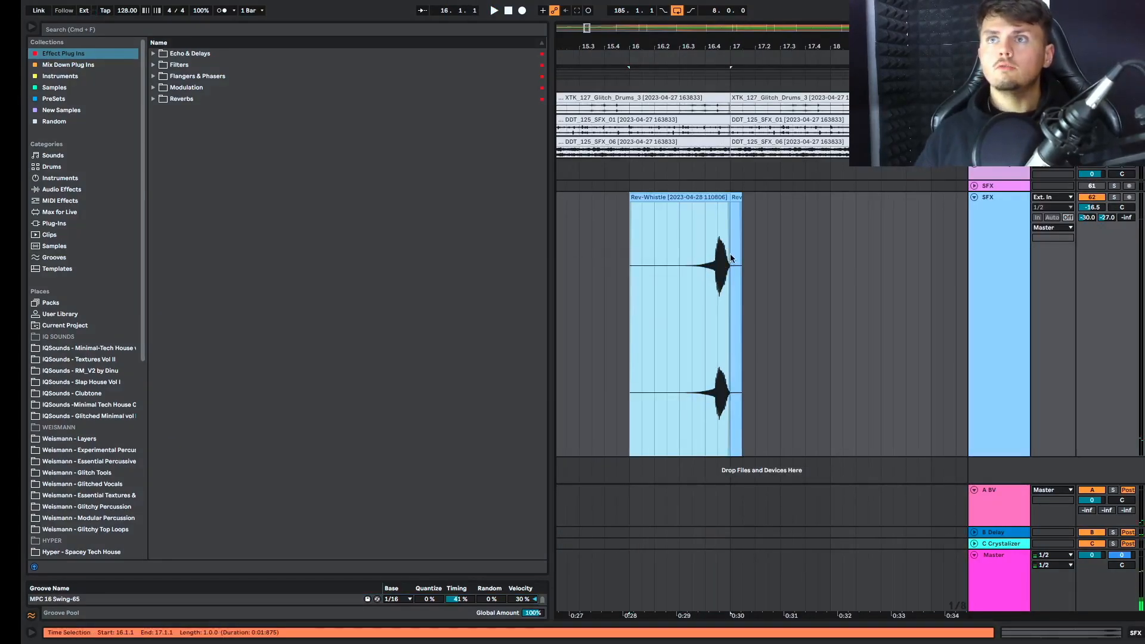
pyautogui.click(704, 200)
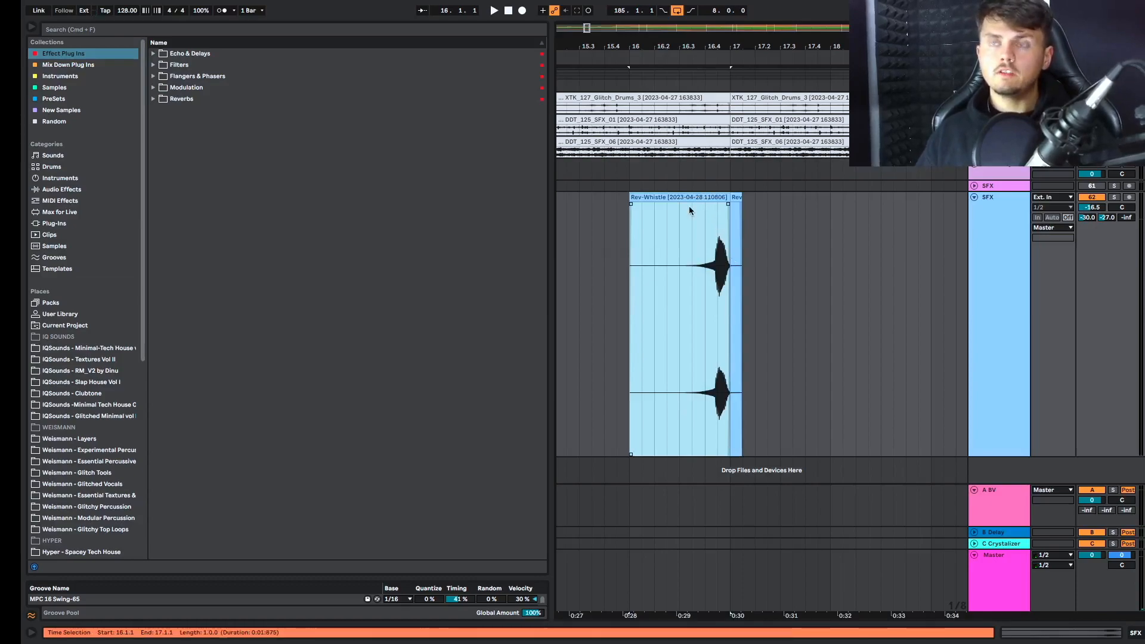
pyautogui.moveTo(680, 211); pyautogui.dragTo(691, 250)
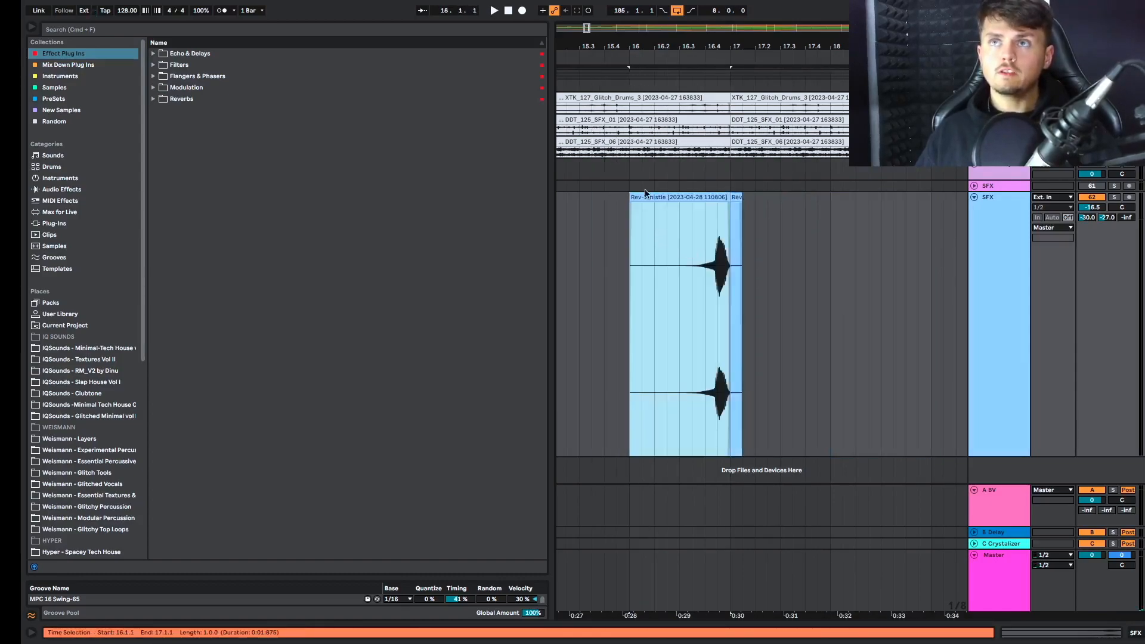
# Copy the consolidated Rev-Whistle clip to bars 32 to 33 on the same SFX track and audition it
pyautogui.click(706, 199)
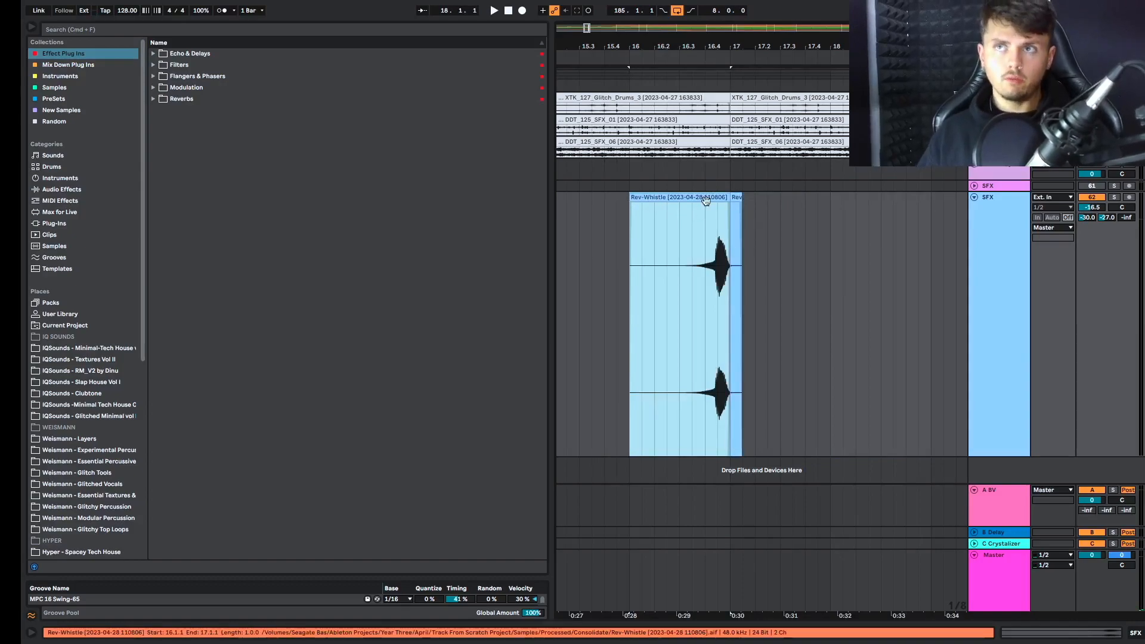
pyautogui.hscroll(3, 708, 205)
pyautogui.scroll(-4, 708, 205)
pyautogui.hscroll(4, 708, 206)
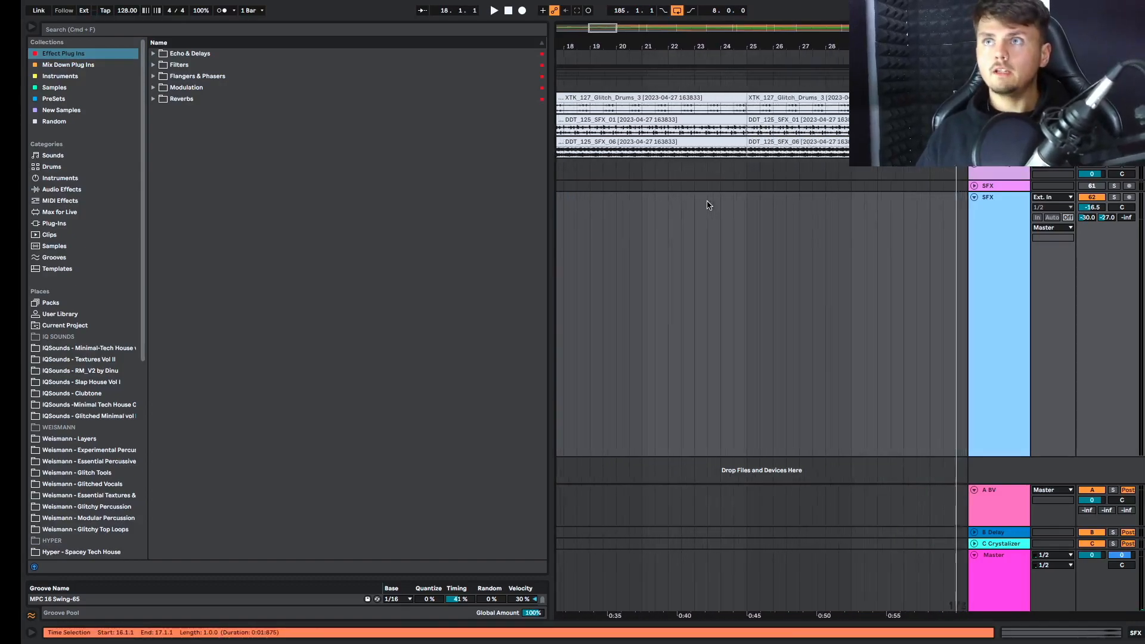
pyautogui.scroll(-6, 709, 206)
pyautogui.scroll(8, 672, 256)
pyautogui.hscroll(-4, 633, 267)
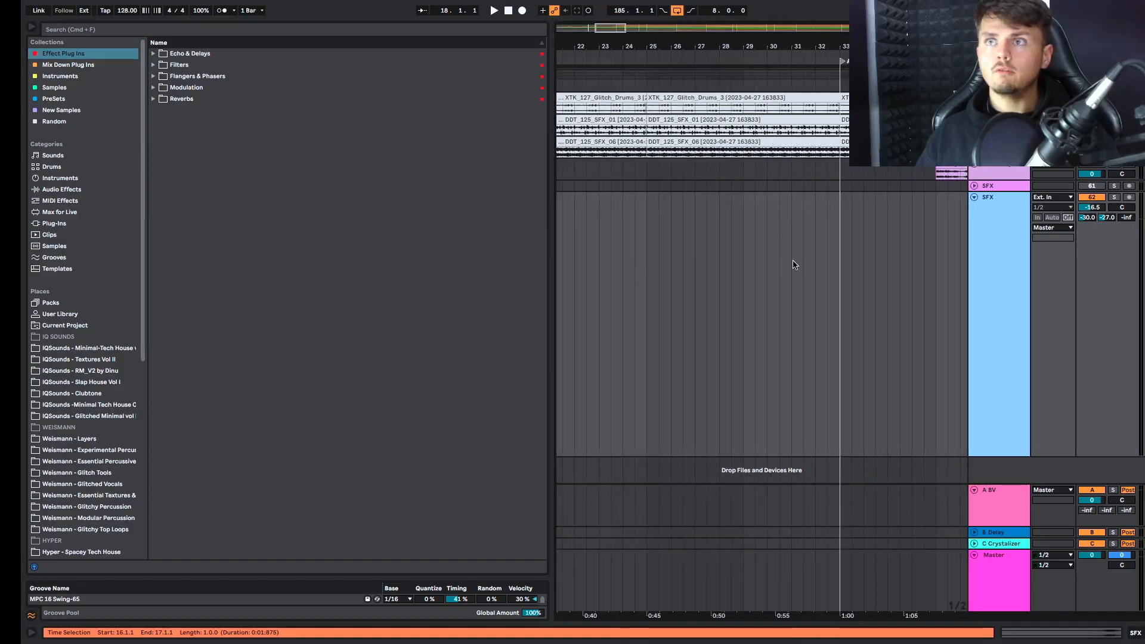
pyautogui.click(793, 262)
pyautogui.press('super+v')
pyautogui.scroll(3, 794, 261)
pyautogui.moveTo(818, 198); pyautogui.dragTo(850, 195)
pyautogui.press('space')
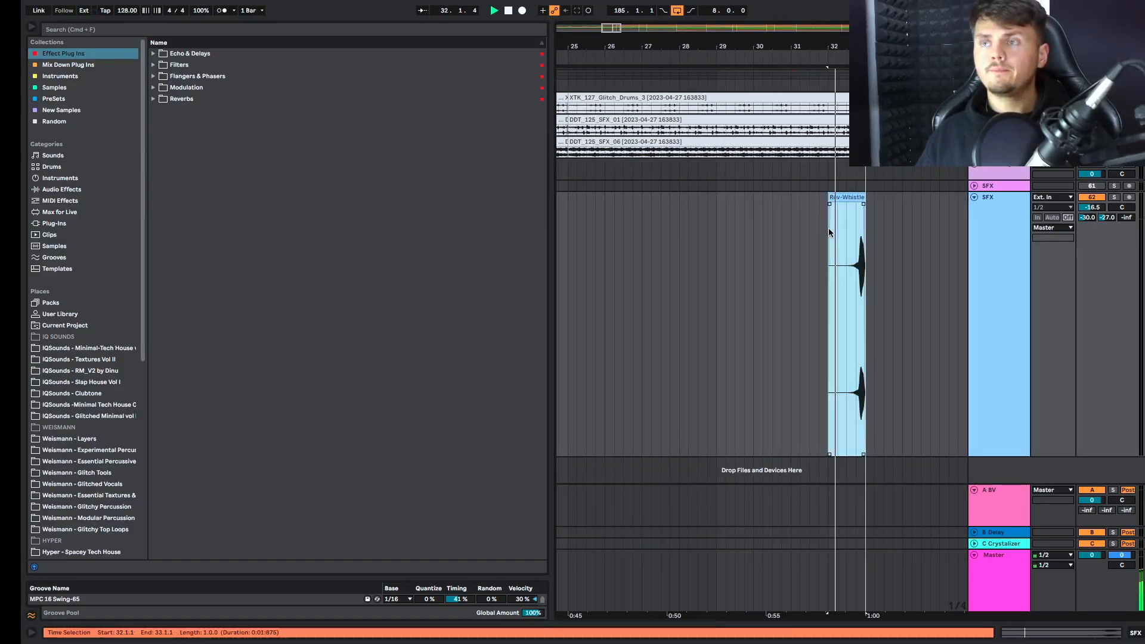
# Play the arrangement from 28.3 and move the Whistle 1 clip on the Whistle track to start at bar 31
pyautogui.scroll(-3, 829, 233)
pyautogui.scroll(15, 829, 233)
pyautogui.hscroll(2, 829, 233)
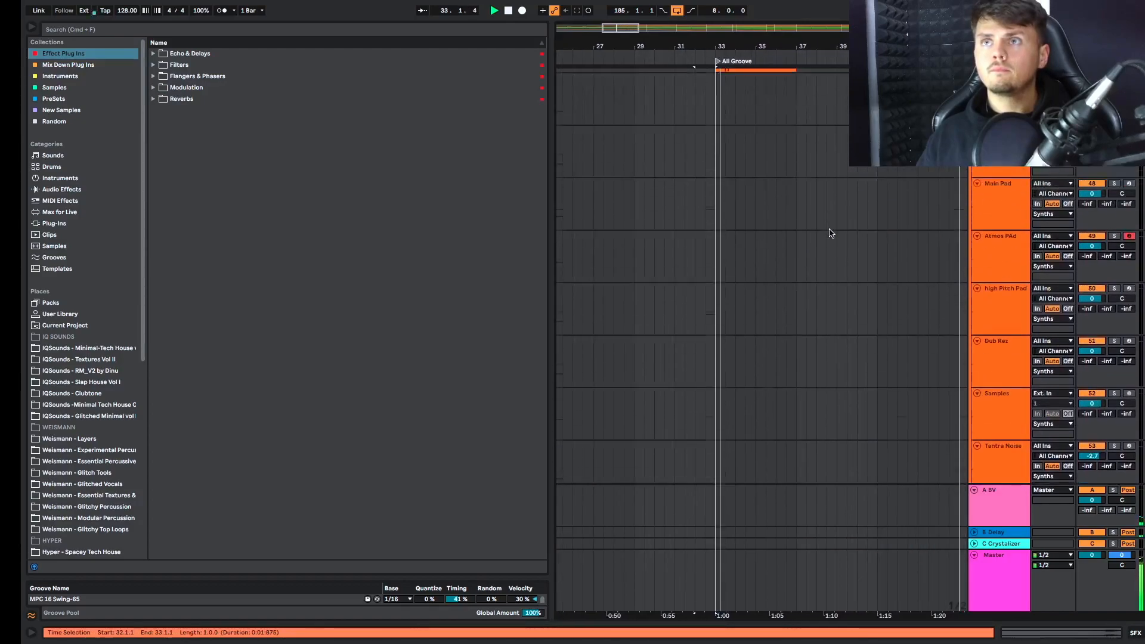
pyautogui.click(625, 255)
pyautogui.press('space')
pyautogui.press('space')
pyautogui.hscroll(-1, 630, 259)
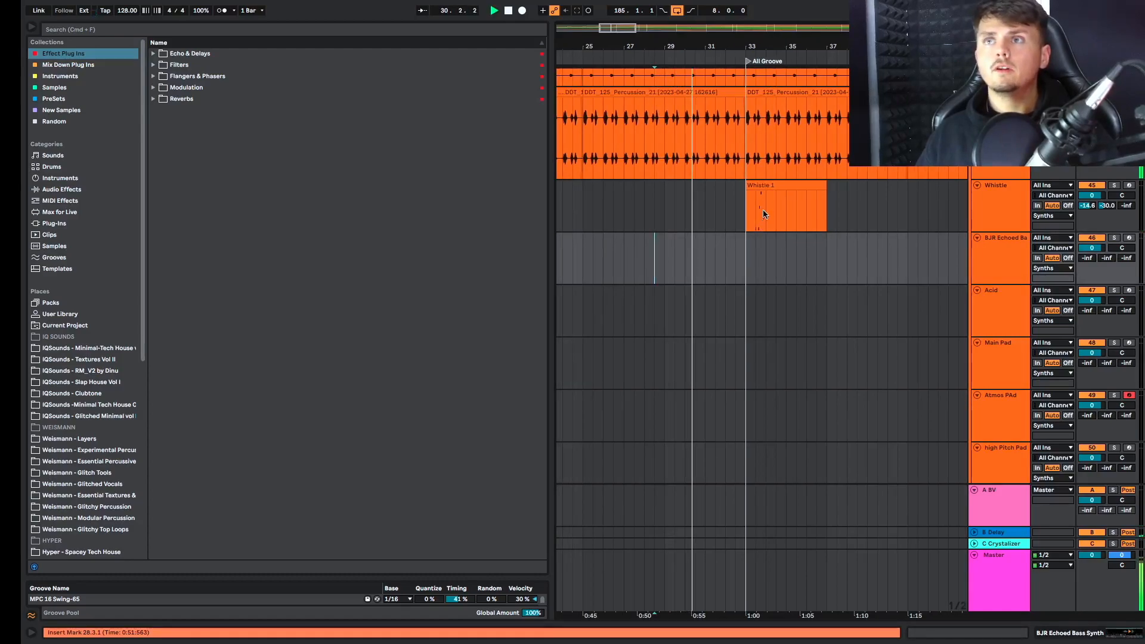
pyautogui.moveTo(770, 186); pyautogui.dragTo(729, 204)
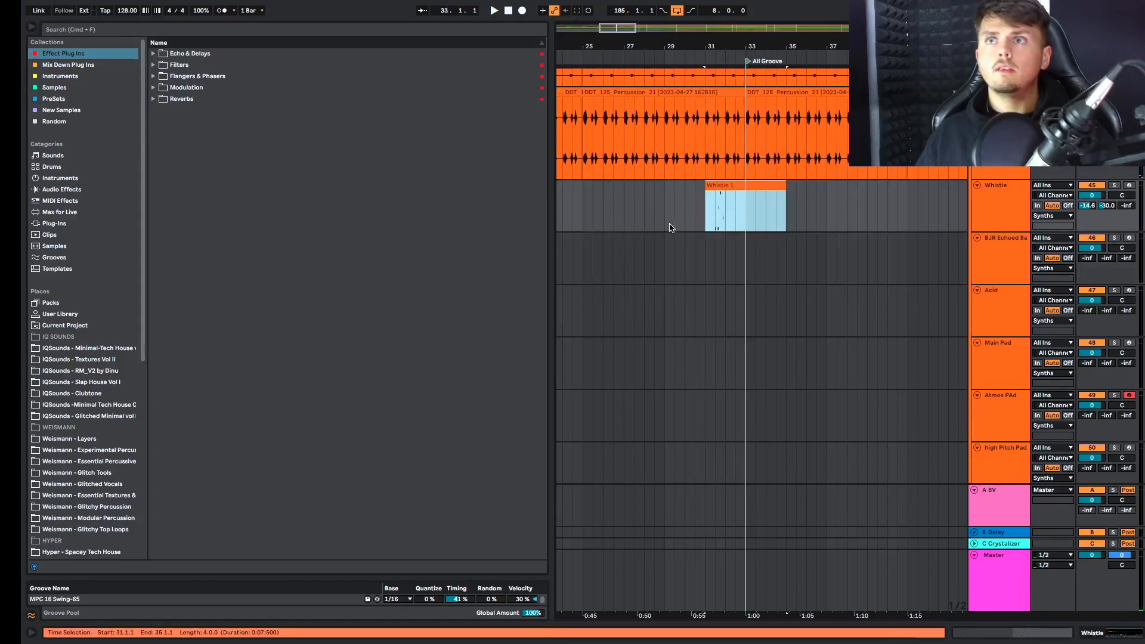
# Try to clear the notes in the Whistle 1 clip and set the playback position just before it
pyautogui.doubleClick(718, 187)
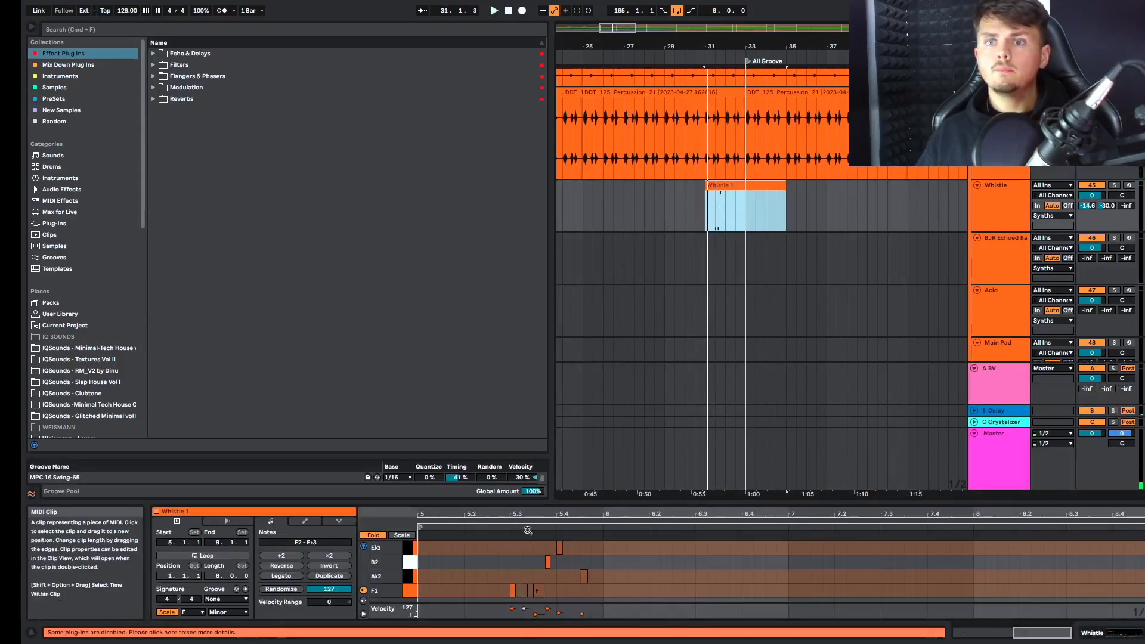
pyautogui.click(498, 570)
pyautogui.moveTo(549, 583); pyautogui.dragTo(545, 584)
pyautogui.moveTo(463, 590); pyautogui.dragTo(618, 547)
pyautogui.moveTo(499, 591); pyautogui.dragTo(638, 595)
pyautogui.click(583, 576)
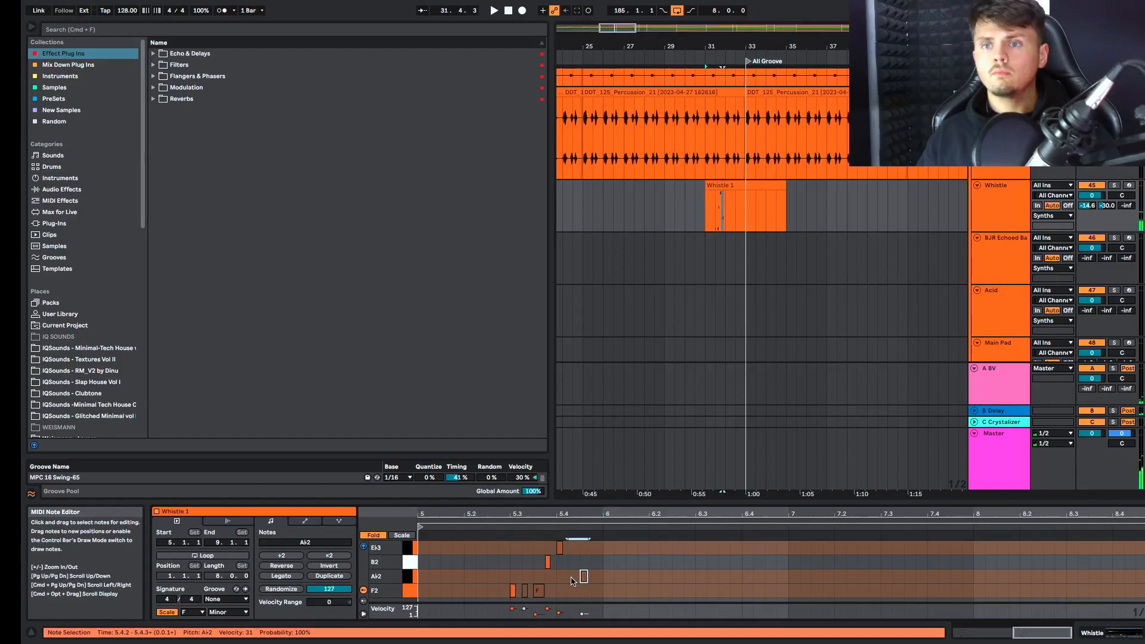
pyautogui.moveTo(498, 596); pyautogui.dragTo(619, 546)
pyautogui.press('Delete')
pyautogui.press('space')
pyautogui.click(675, 191)
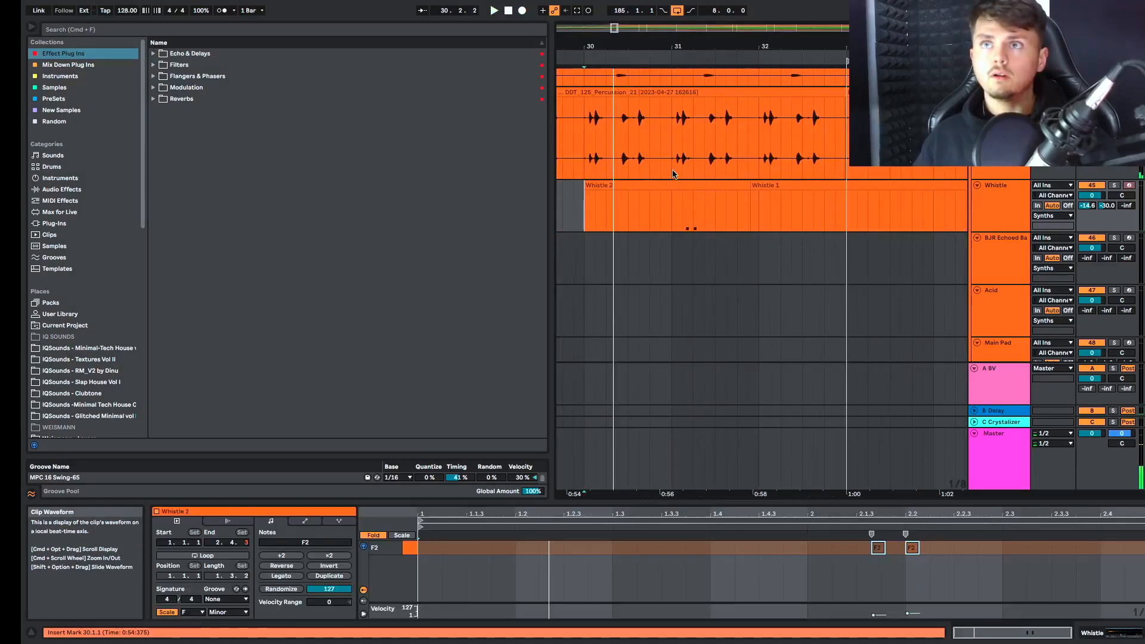
# Nudge the Whistle 2 clip slightly earlier and trim it to span bar 30 to bar 31
pyautogui.hscroll(-1, 678, 179)
pyautogui.moveTo(680, 185); pyautogui.dragTo(663, 203)
pyautogui.press('space')
pyautogui.hscroll(-2, 667, 204)
pyautogui.moveTo(783, 185); pyautogui.dragTo(741, 185)
pyautogui.moveTo(619, 186); pyautogui.dragTo(654, 186)
# Quantize both F2 notes in the Whistle 2 clip to the grid and audition the result
pyautogui.click(880, 589)
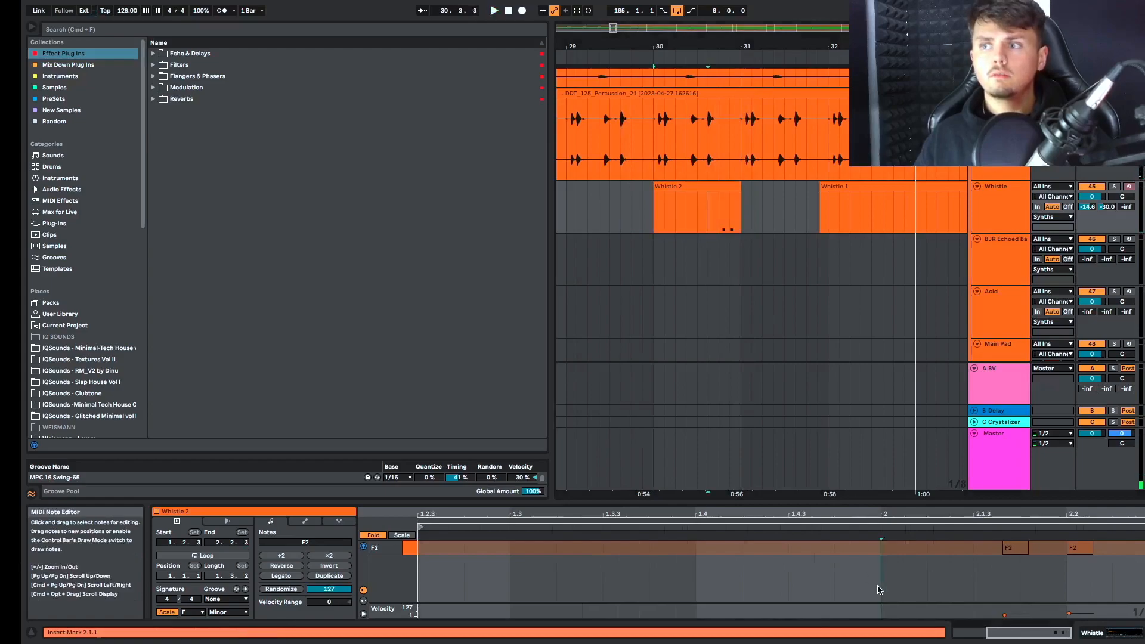
pyautogui.press('super+a')
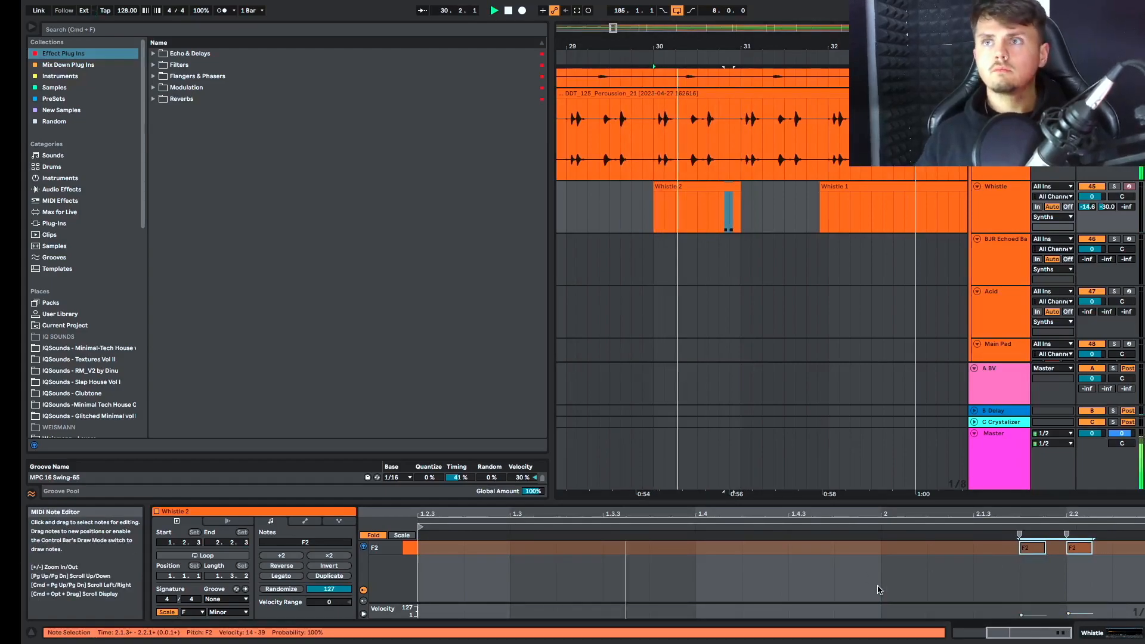
pyautogui.press('space')
pyautogui.press('space')
pyautogui.press('space')
# Add an F2 note at 2.1.3 in the Whistle 2 clip, shortened slightly and with its velocity set to 1
pyautogui.doubleClick(986, 549)
pyautogui.press('space')
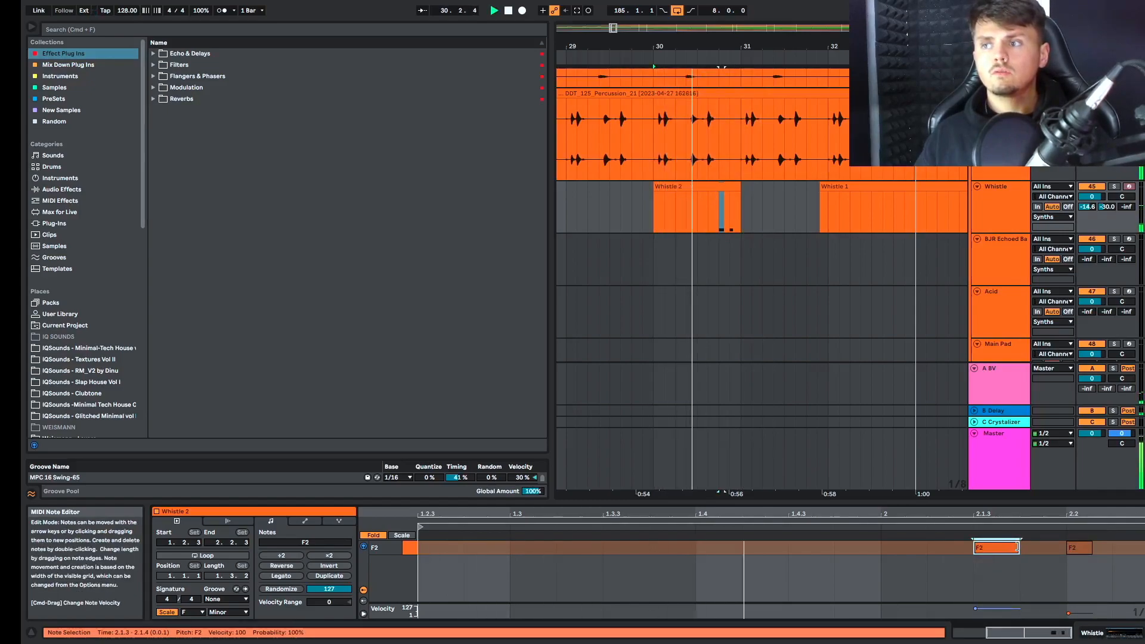
pyautogui.moveTo(1019, 549); pyautogui.dragTo(1009, 549)
pyautogui.press('space')
pyautogui.press('space')
pyautogui.moveTo(989, 609); pyautogui.dragTo(987, 617)
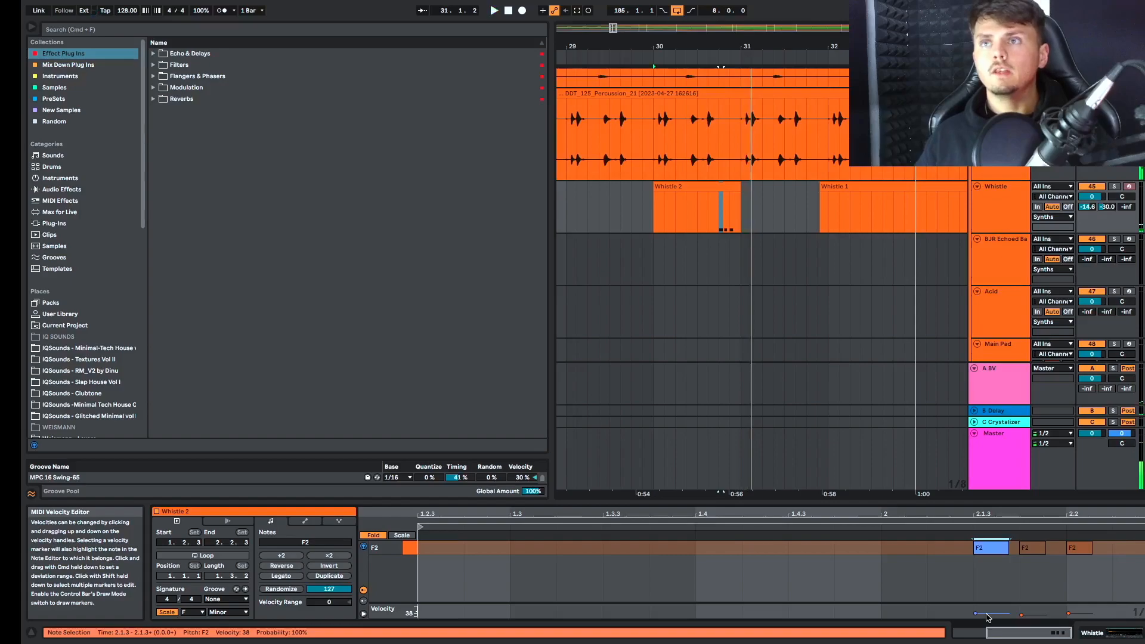
pyautogui.moveTo(988, 617); pyautogui.dragTo(988, 622)
pyautogui.press('space')
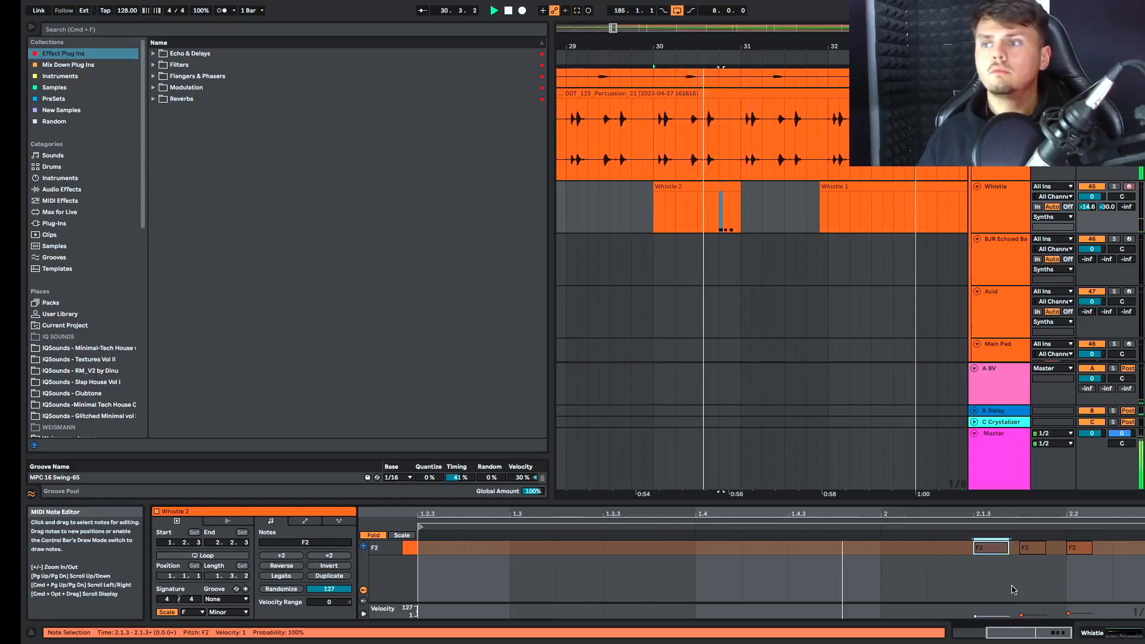
# Try playing the Whistle 2 clip without its middle F2 note and undo the change
pyautogui.click(1031, 547)
pyautogui.press('space')
pyautogui.press('space')
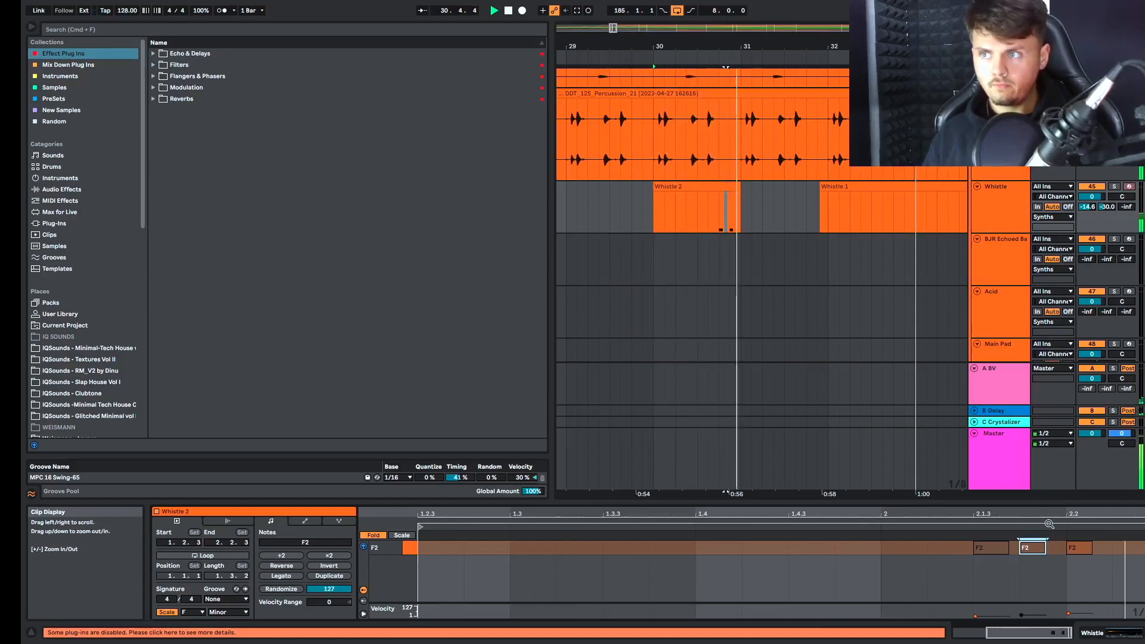
pyautogui.press('space')
pyautogui.press('super+z')
pyautogui.press('space')
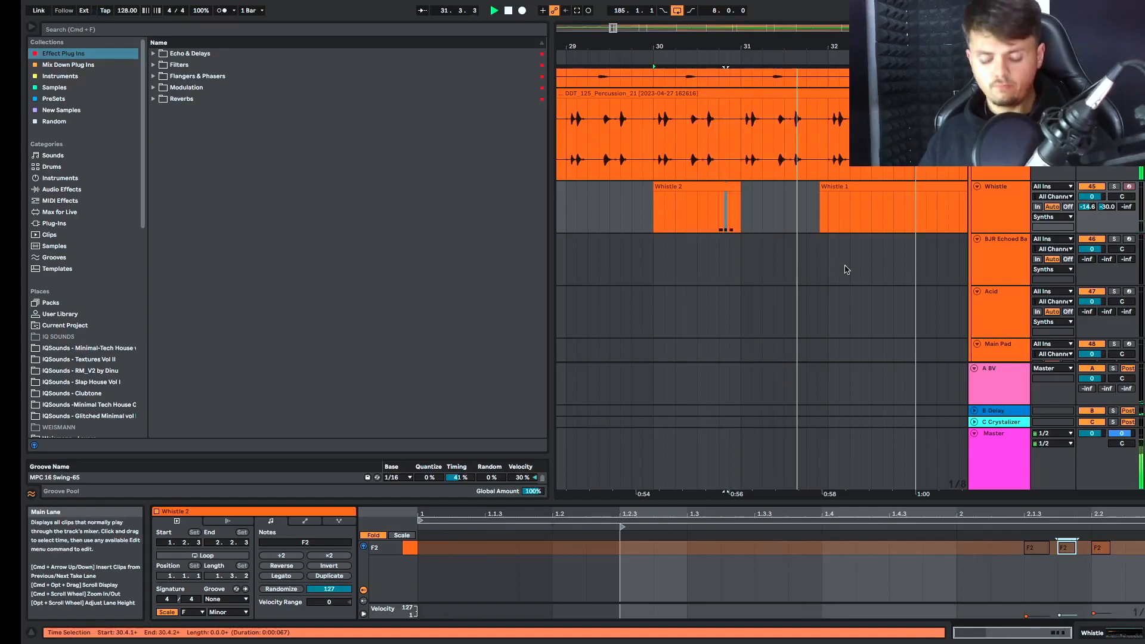
# Delete the remaining Whistle 1 clip and play the Whistle track from bar 31
pyautogui.scroll(-3, 834, 194)
pyautogui.click(844, 189)
pyautogui.scroll(-3, 844, 189)
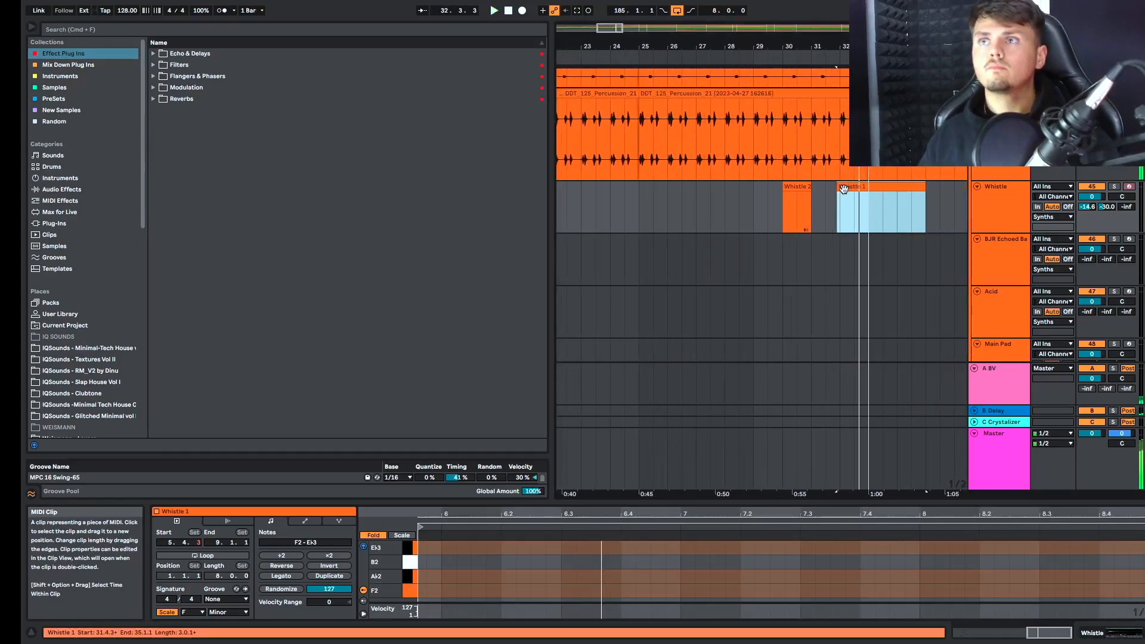
pyautogui.press('Delete')
pyautogui.click(823, 216)
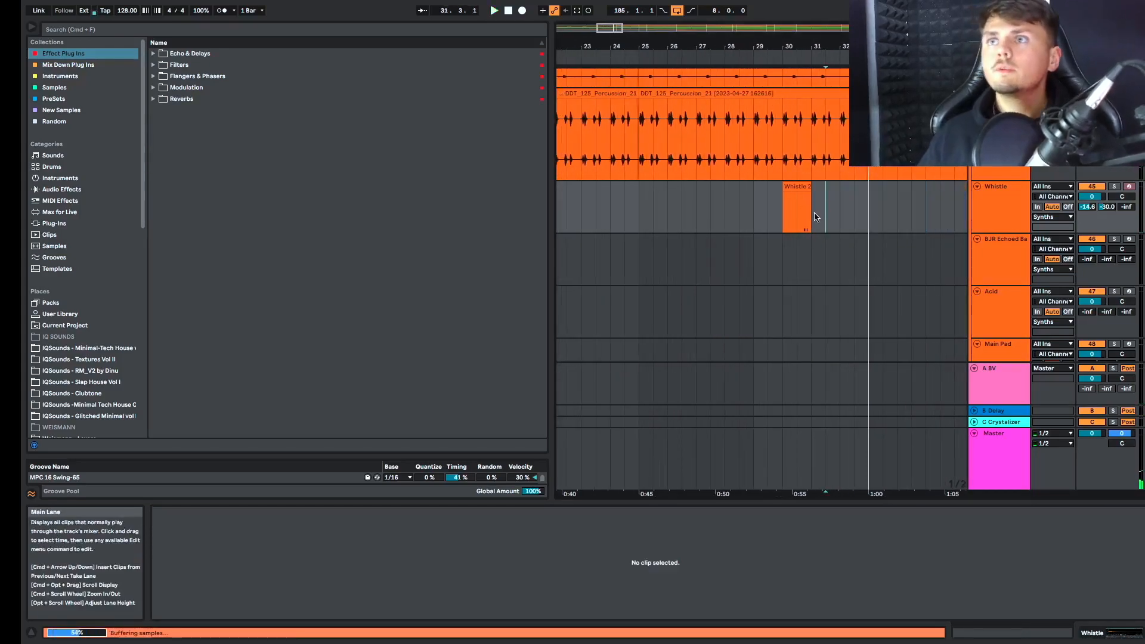
pyautogui.click(816, 217)
pyautogui.press('space')
pyautogui.press('space')
# Reverse the last beat before bar 33 in the Drum_Loop_Orea_NoKick and Drum_Loop_Ero_Full clips and play from 31.4
pyautogui.scroll(10, 815, 217)
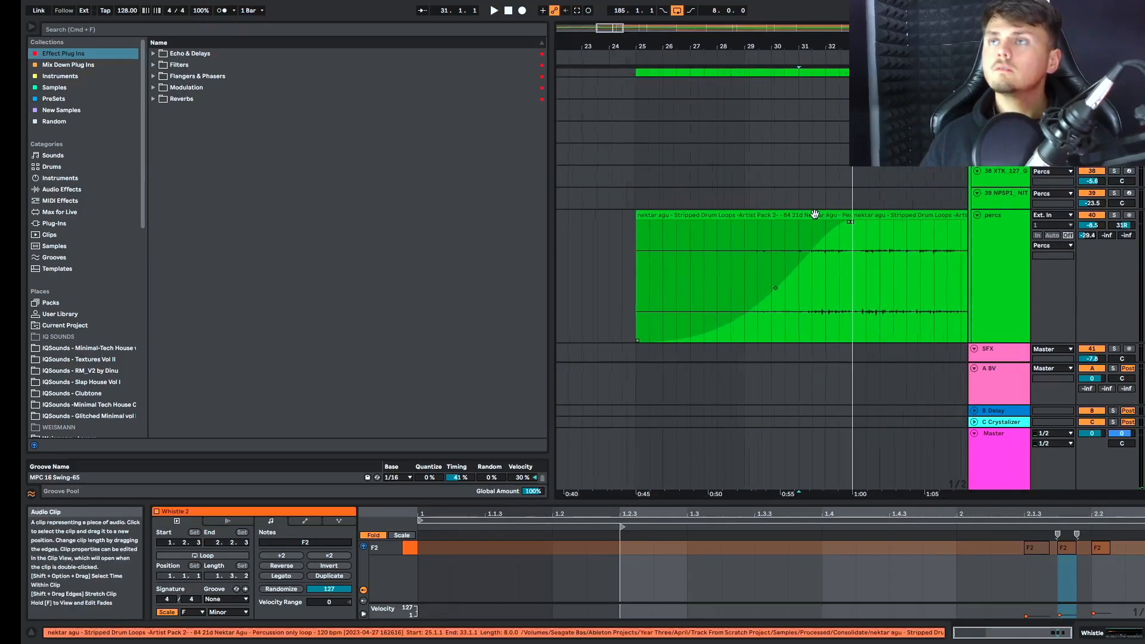
pyautogui.scroll(10, 815, 217)
pyautogui.scroll(3, 821, 219)
pyautogui.scroll(-5, 821, 219)
pyautogui.scroll(4, 890, 180)
pyautogui.moveTo(855, 181); pyautogui.dragTo(878, 153)
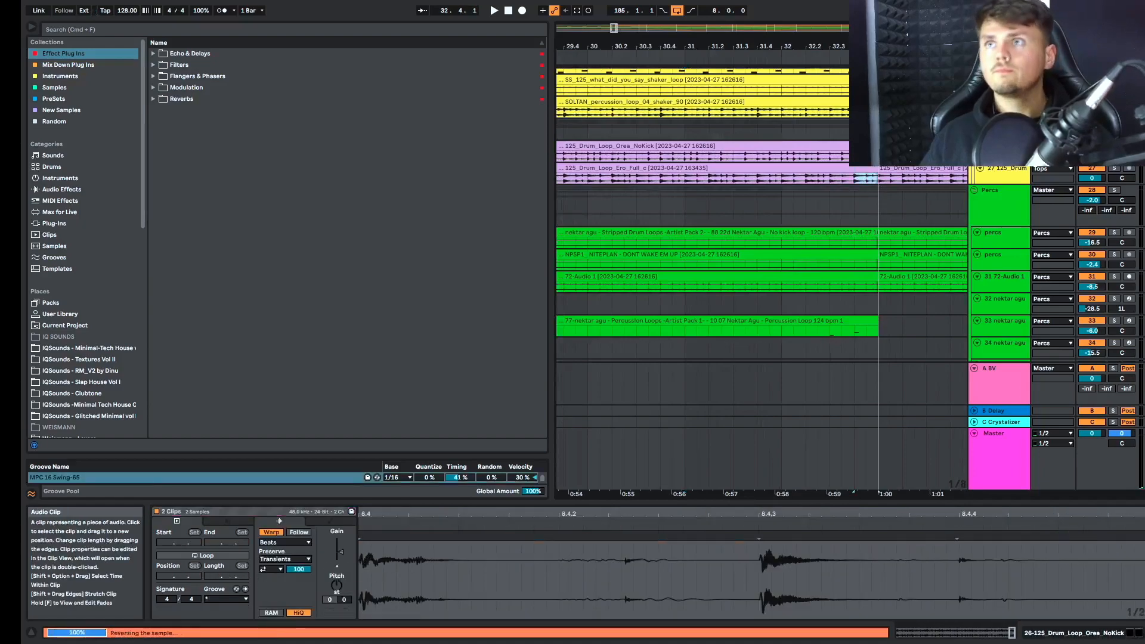
pyautogui.click(844, 135)
pyautogui.press('space')
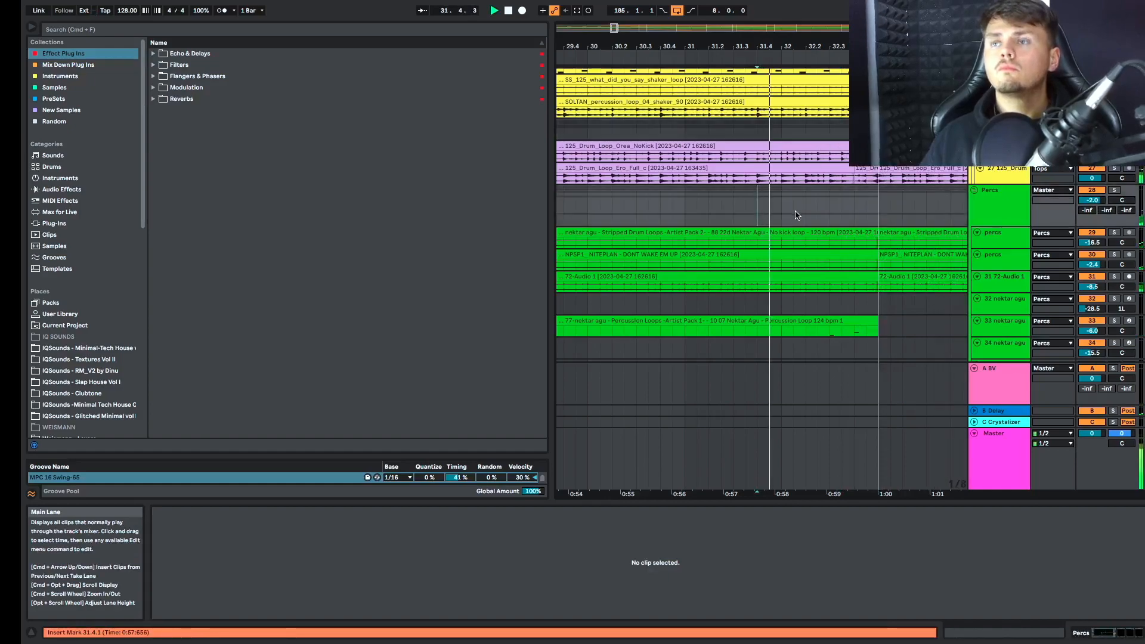
# Show the Percs group's C-Crystalizer send automation, enlarge its lane and select the C Crystalizer return track
pyautogui.scroll(-1, 796, 212)
pyautogui.scroll(-1, 796, 212)
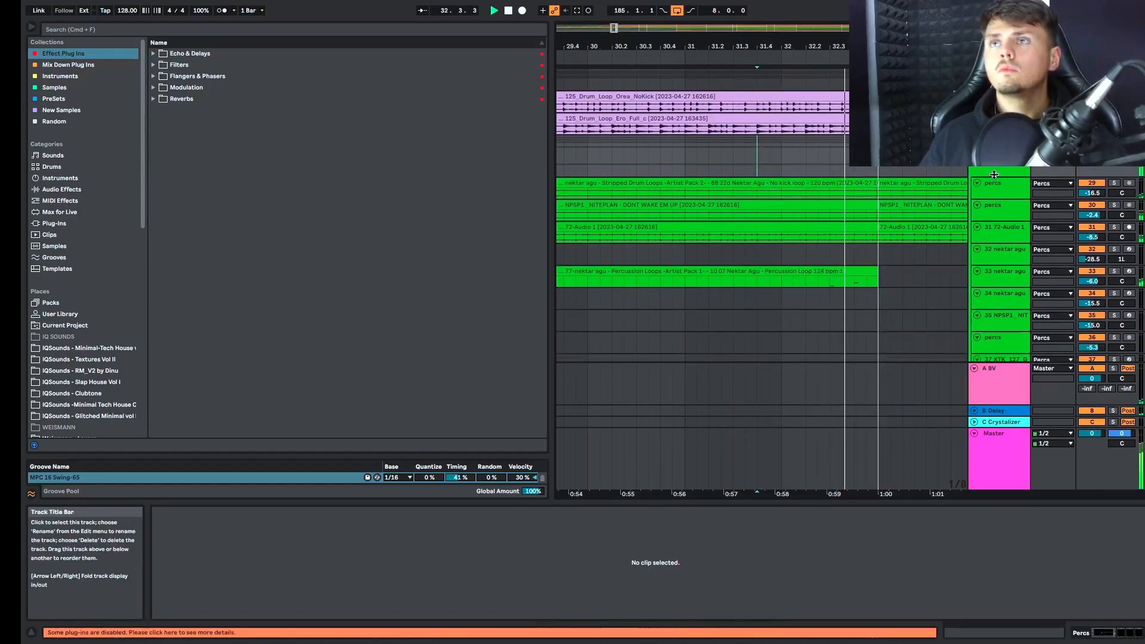
pyautogui.press('space')
pyautogui.rightClick(1125, 164)
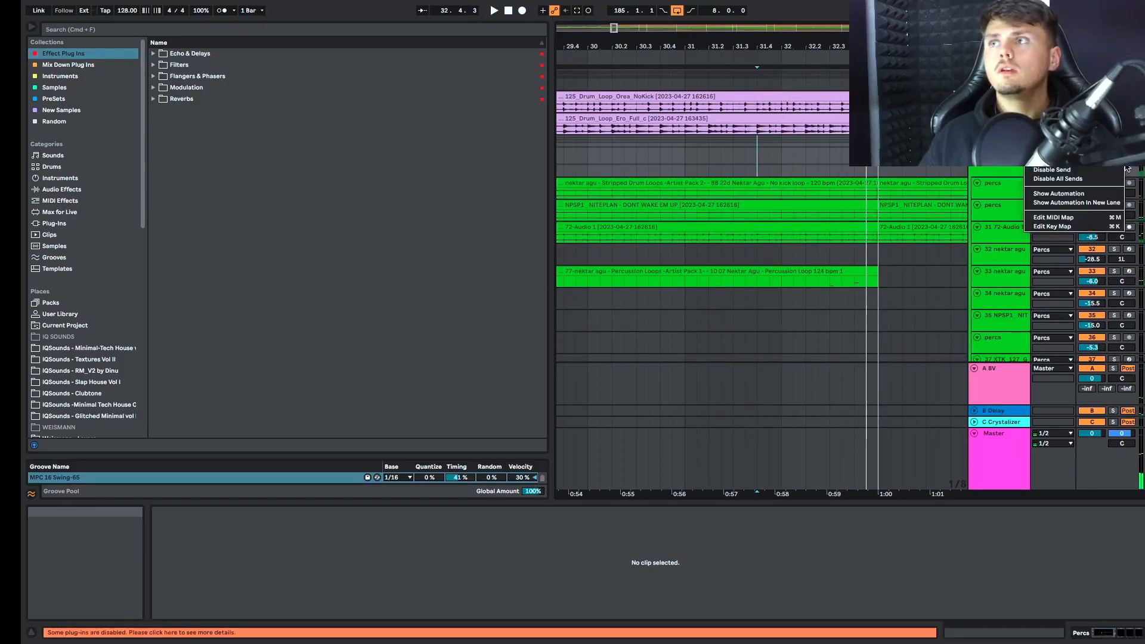
pyautogui.click(1094, 193)
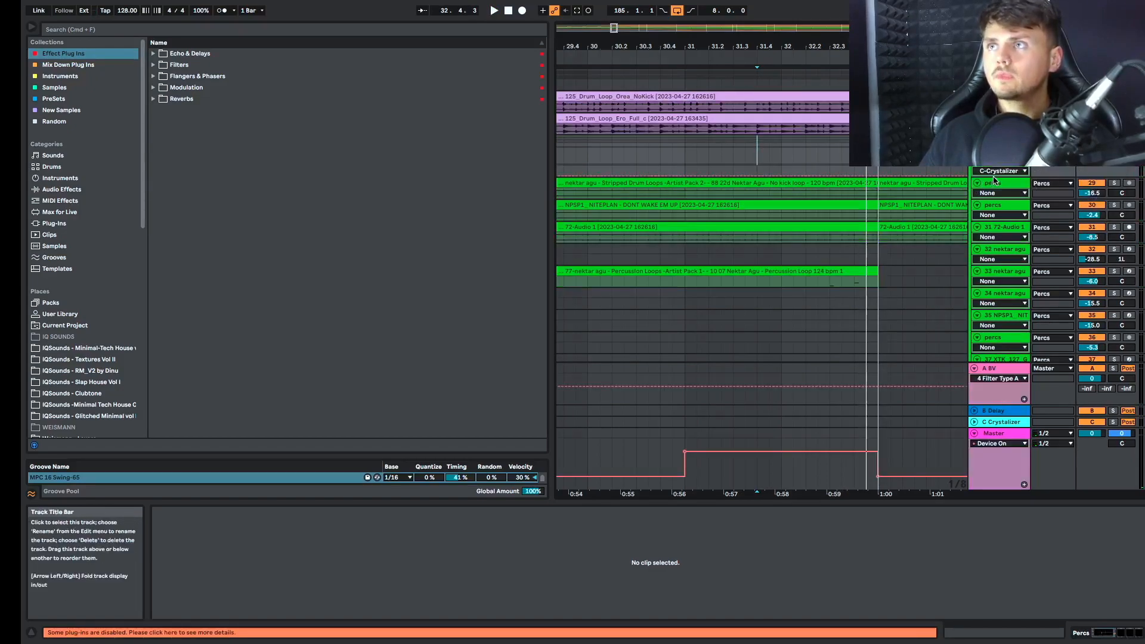
pyautogui.moveTo(995, 180); pyautogui.dragTo(993, 213)
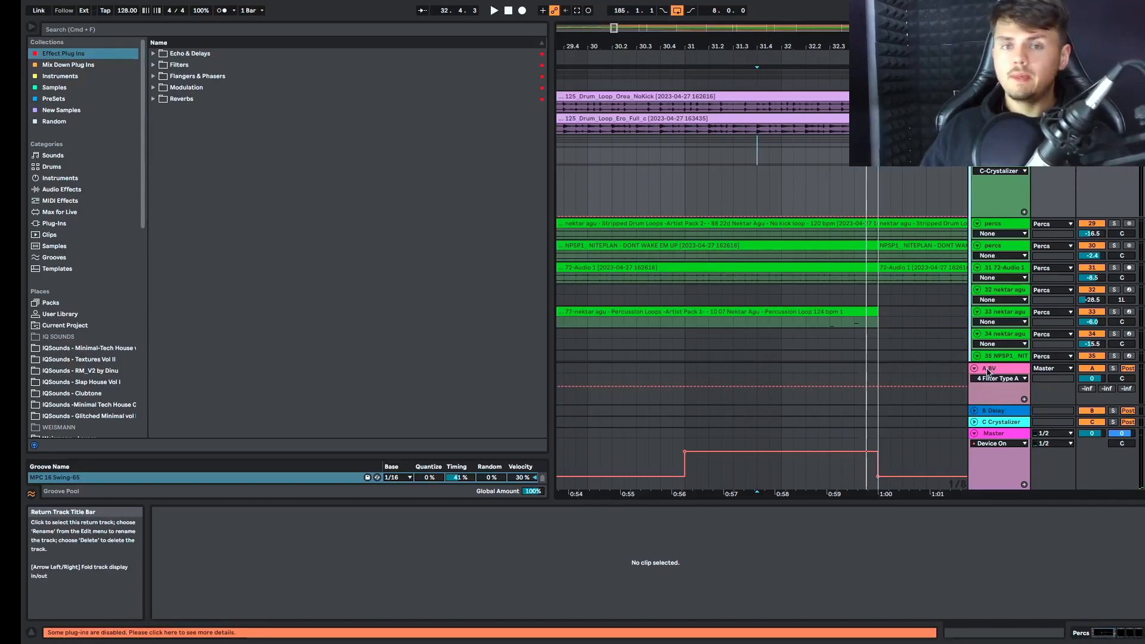
pyautogui.click(995, 411)
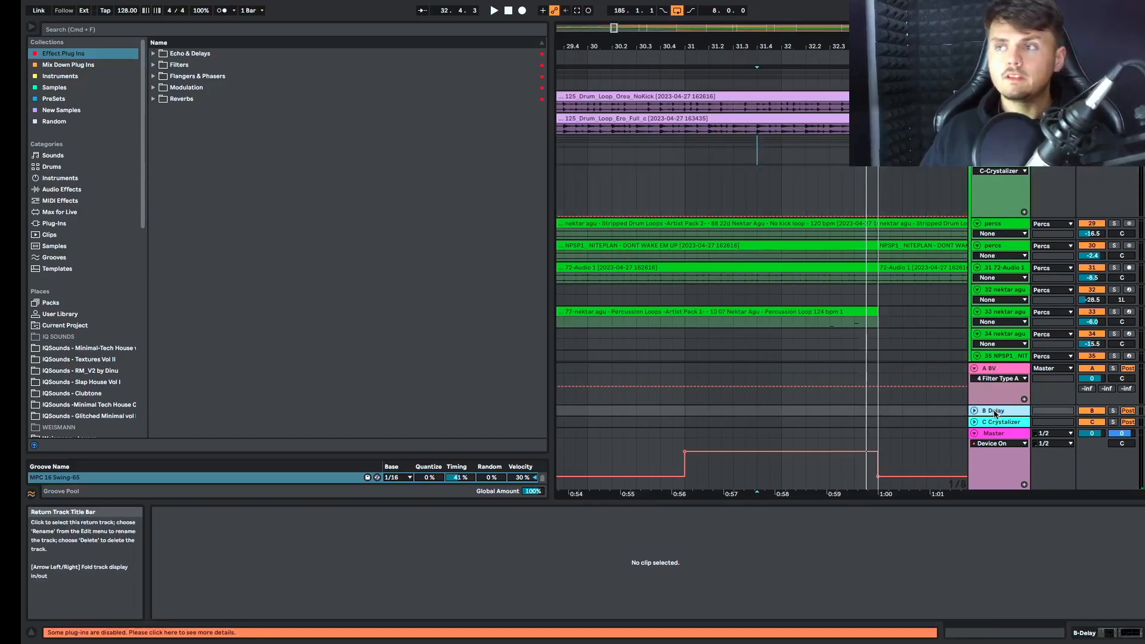
pyautogui.click(995, 423)
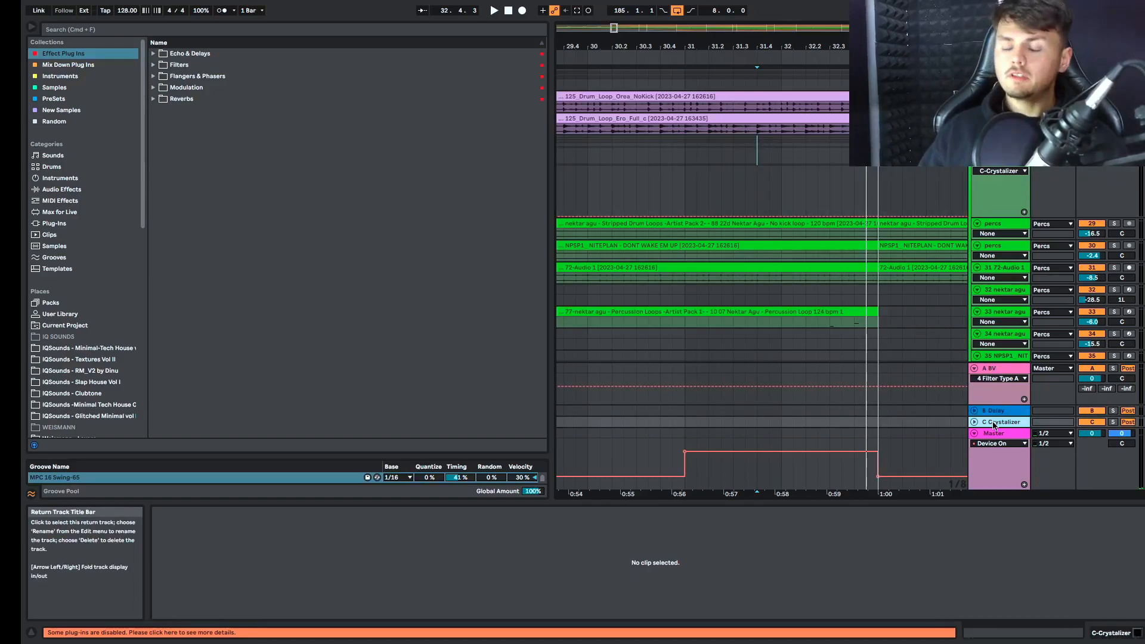
# Open the EffectRack on the C Crystalizer return, examine the Crystallizer settings and available effects, and close the plug-in window
pyautogui.click(994, 424)
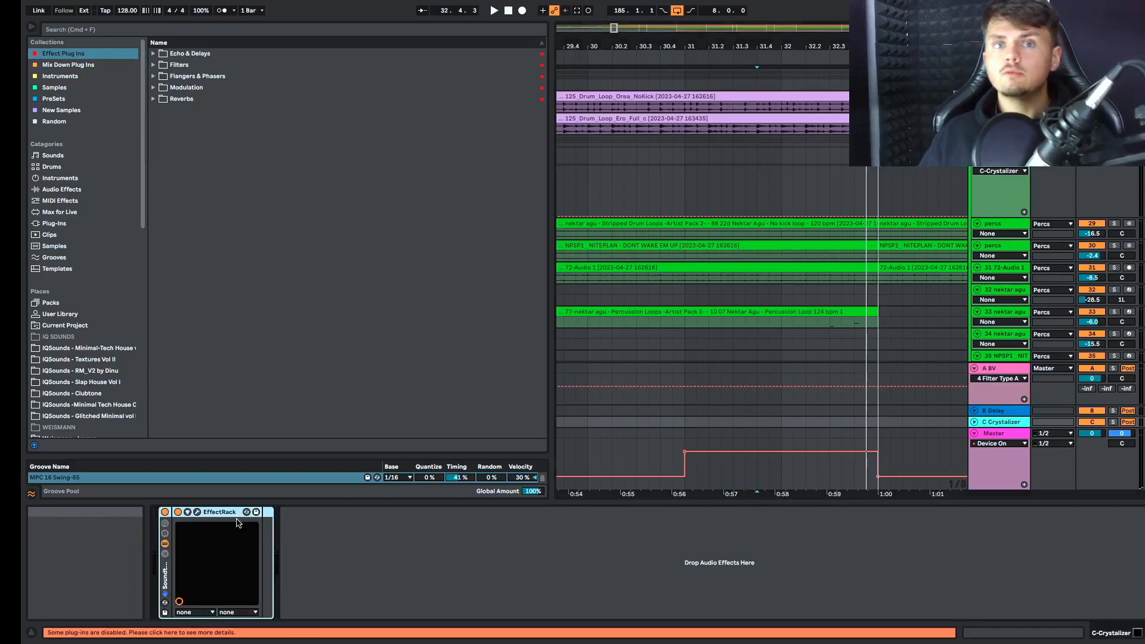
pyautogui.click(197, 513)
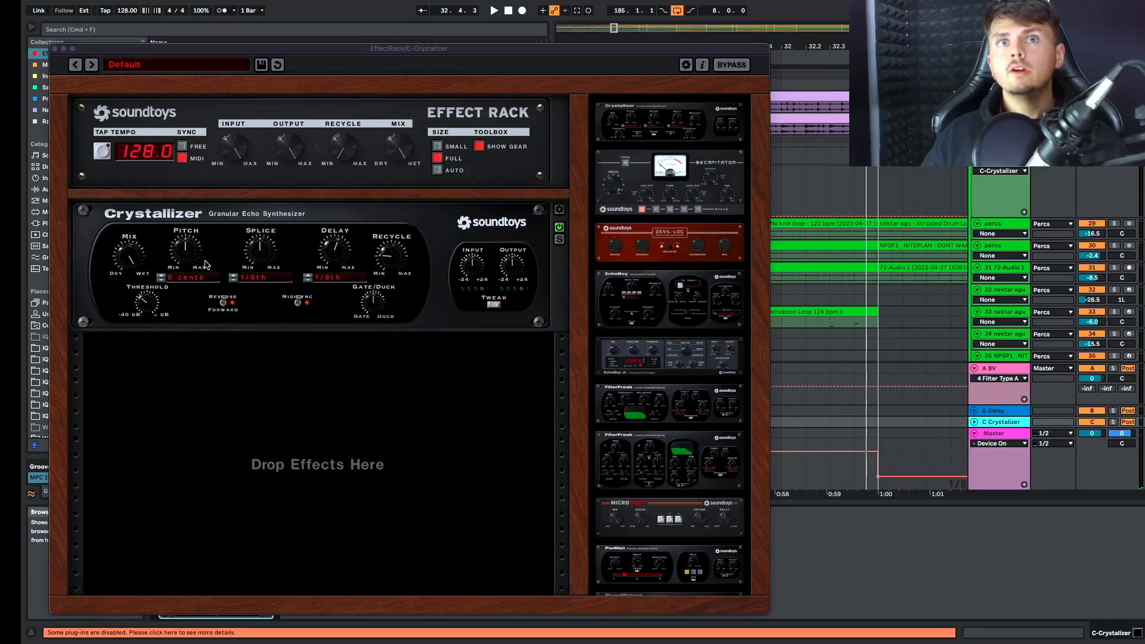
pyautogui.scroll(-5, 668, 358)
pyautogui.moveTo(633, 567)
pyautogui.mouseDown()
pyautogui.moveTo(129, 482)
pyautogui.moveTo(222, 380)
pyautogui.moveTo(748, 458)
pyautogui.moveTo(625, 568)
pyautogui.mouseUp()
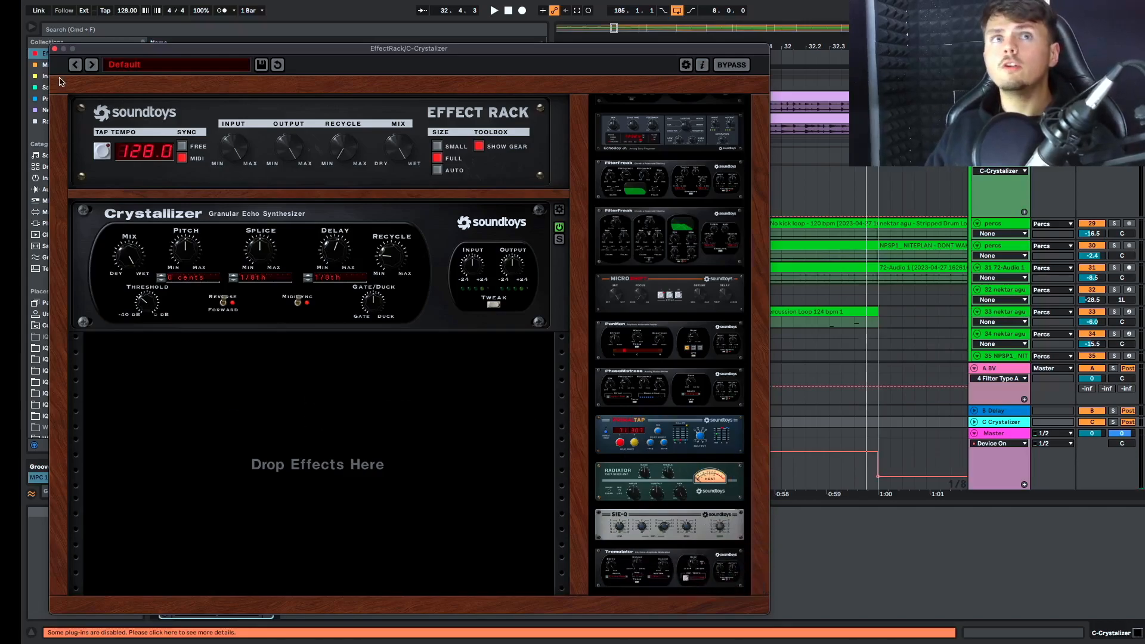
pyautogui.click(55, 49)
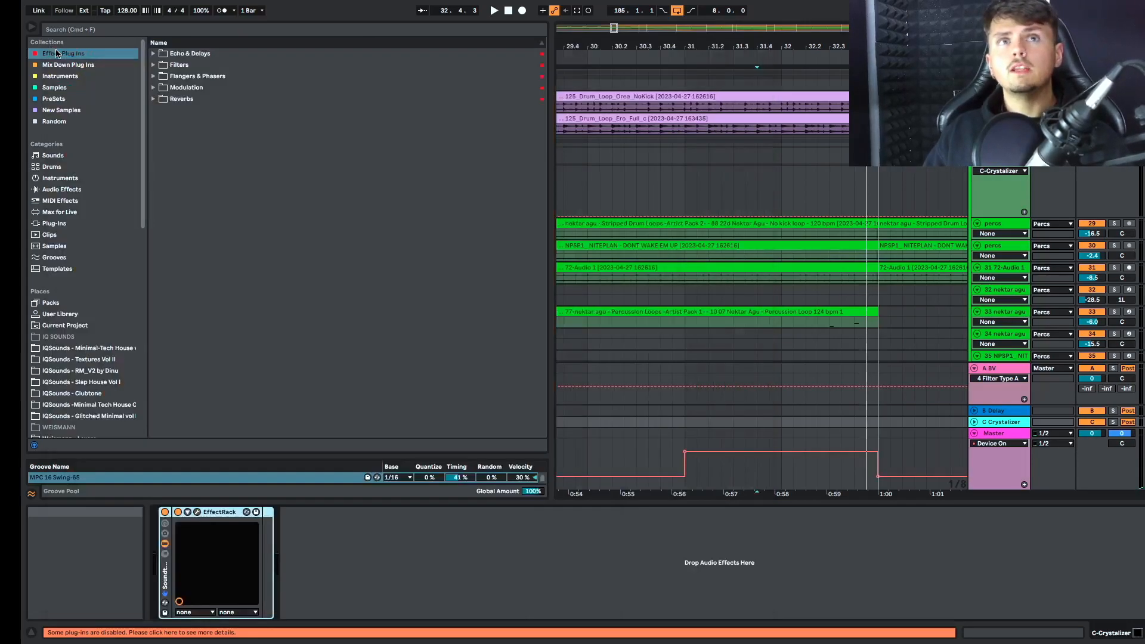
# Inspect the Drums group and the device chains on the A BV, B Delay and C Crystalizer return tracks
pyautogui.click(744, 210)
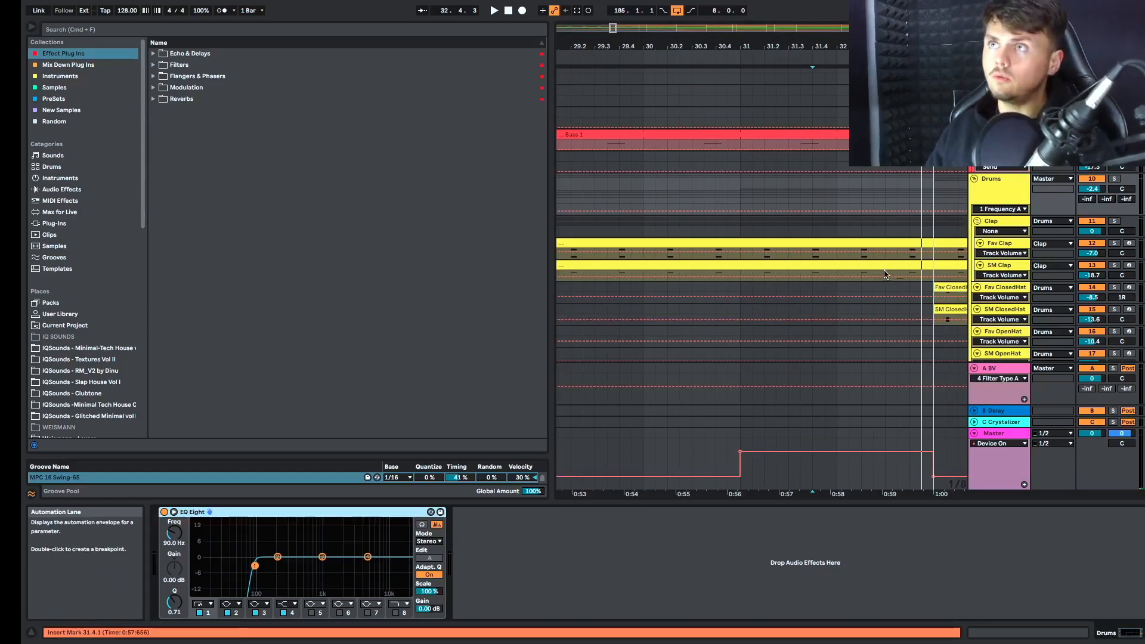
pyautogui.scroll(4, 886, 274)
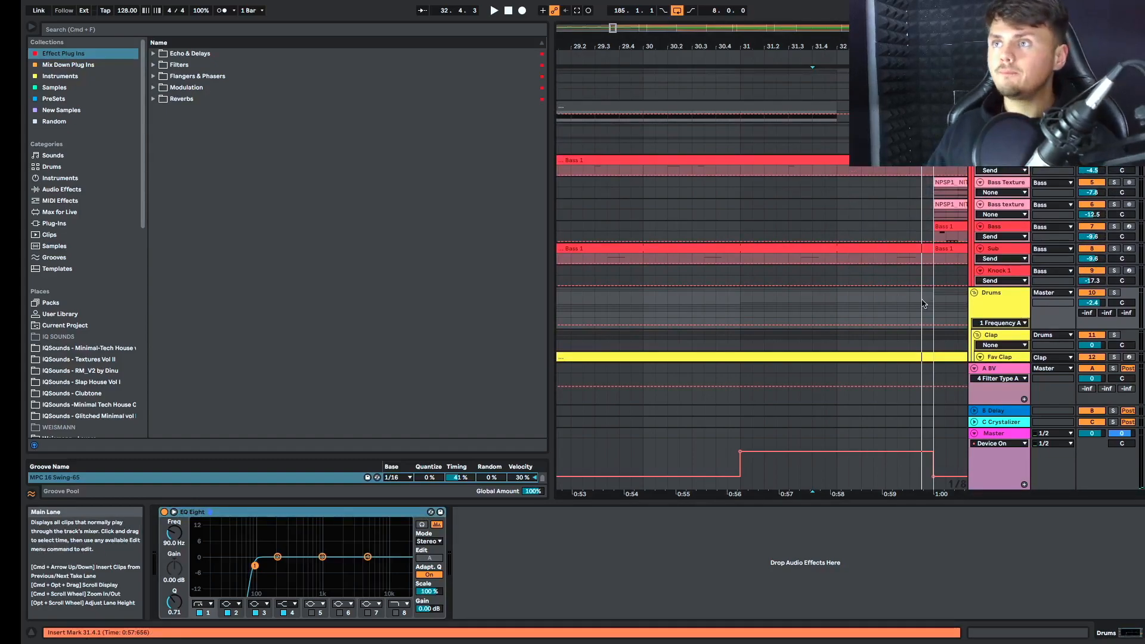
pyautogui.scroll(-4, 923, 303)
pyautogui.click(1009, 396)
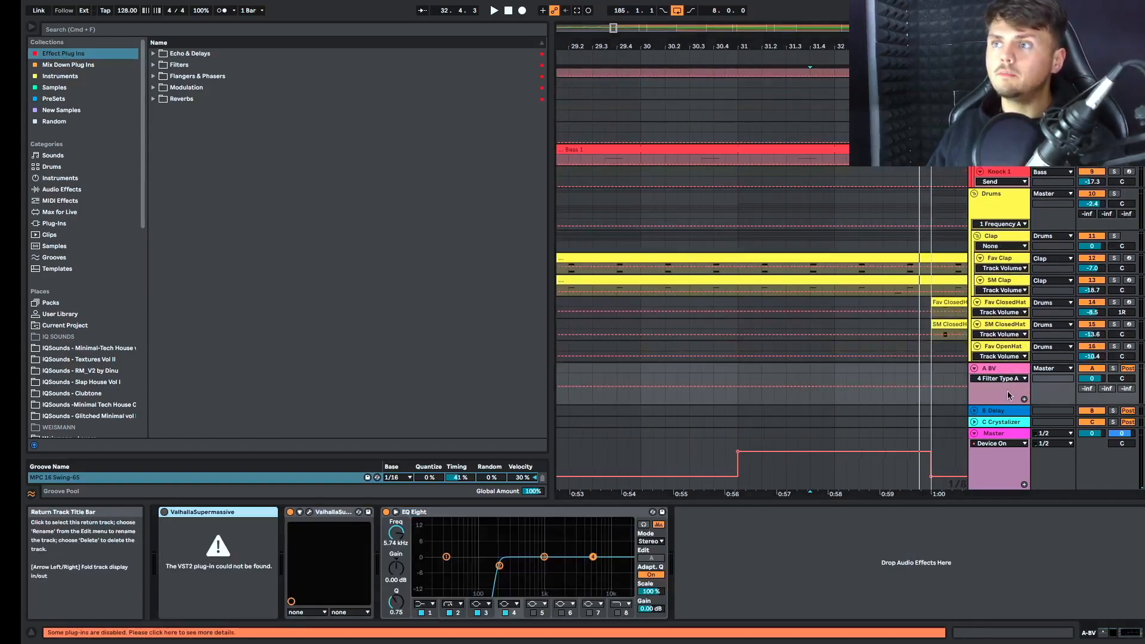
pyautogui.click(1002, 411)
pyautogui.click(999, 422)
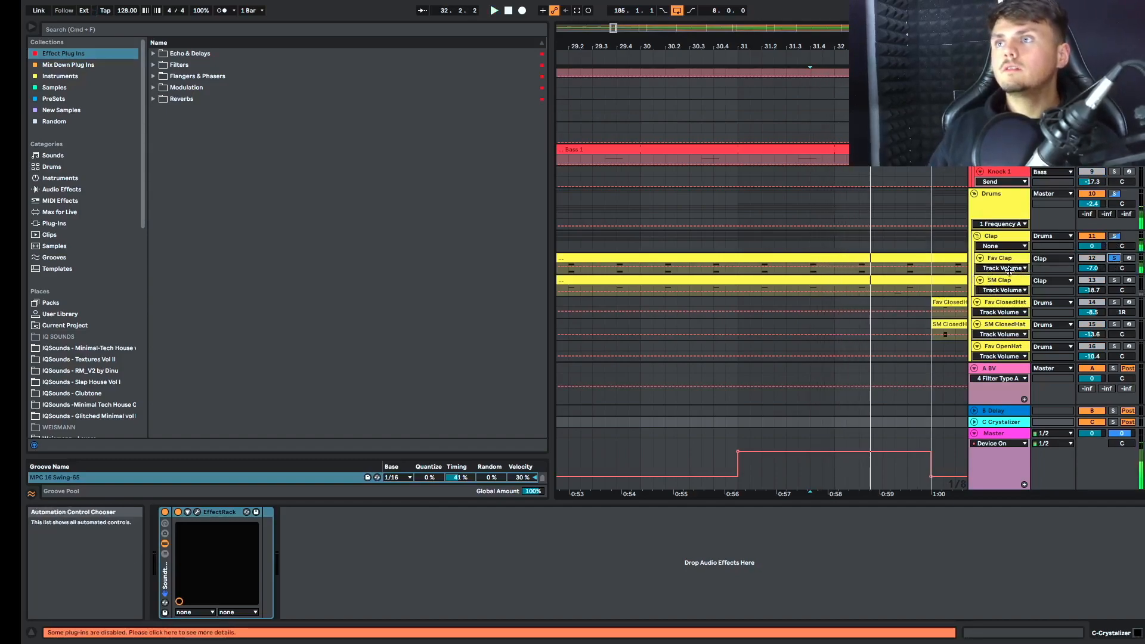
# Enlarge the Fav Clap track and raise its A-BV send to 0 dB
pyautogui.moveTo(1010, 273); pyautogui.dragTo(1009, 378)
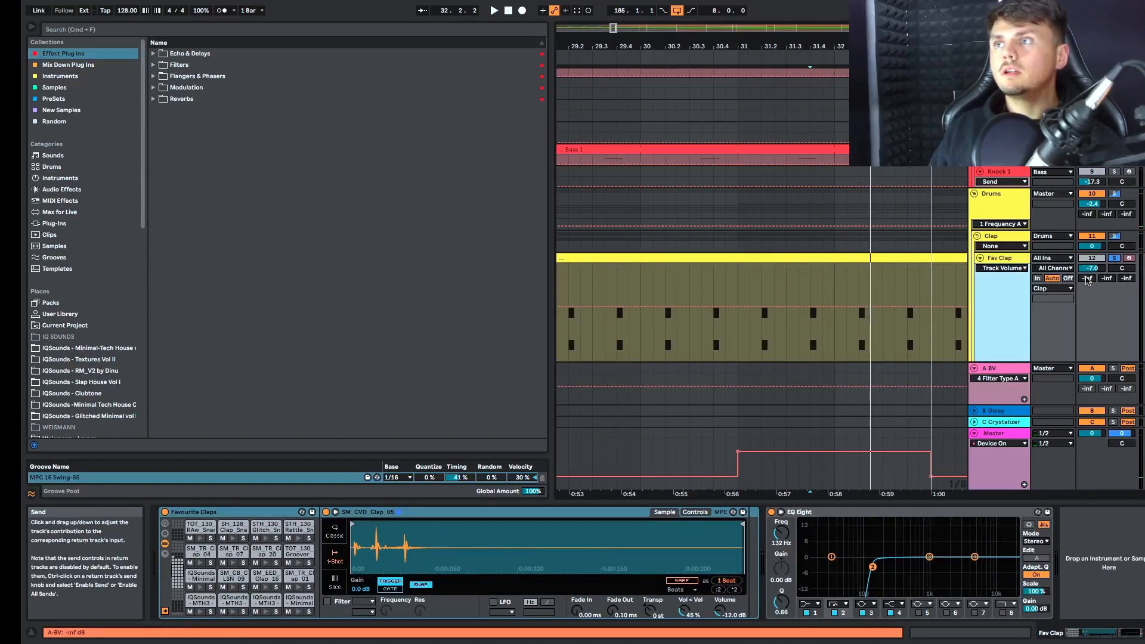
pyautogui.moveTo(1087, 279); pyautogui.dragTo(1087, 215)
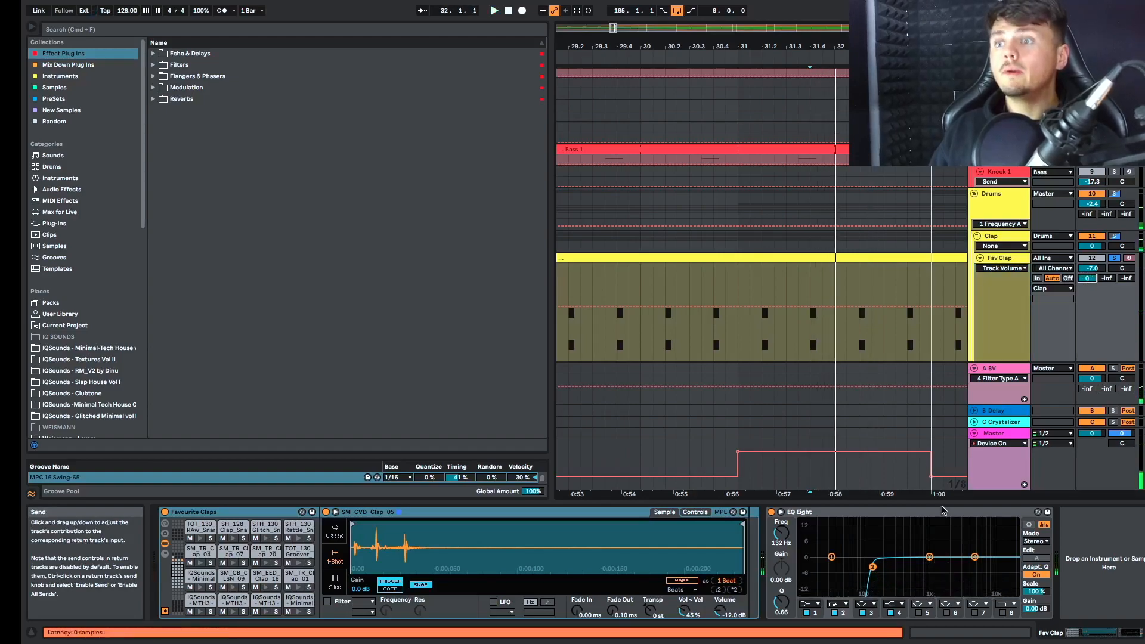
# Copy the working Valhalla reverb from the A BV return onto the end of the Fav Clap device chain
pyautogui.click(1007, 369)
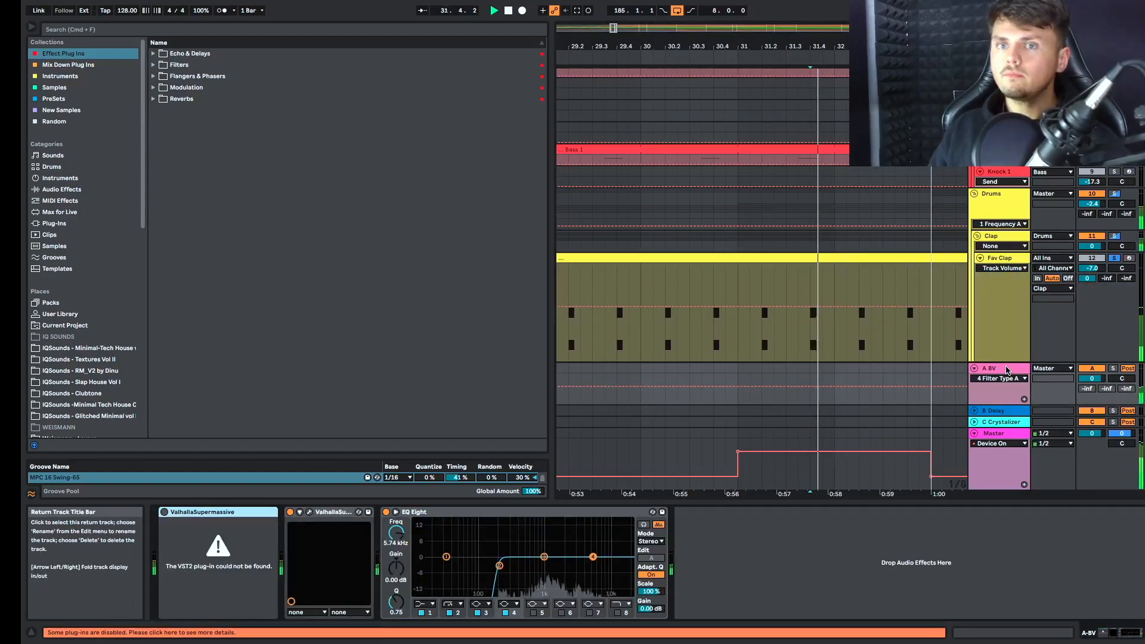
pyautogui.click(323, 512)
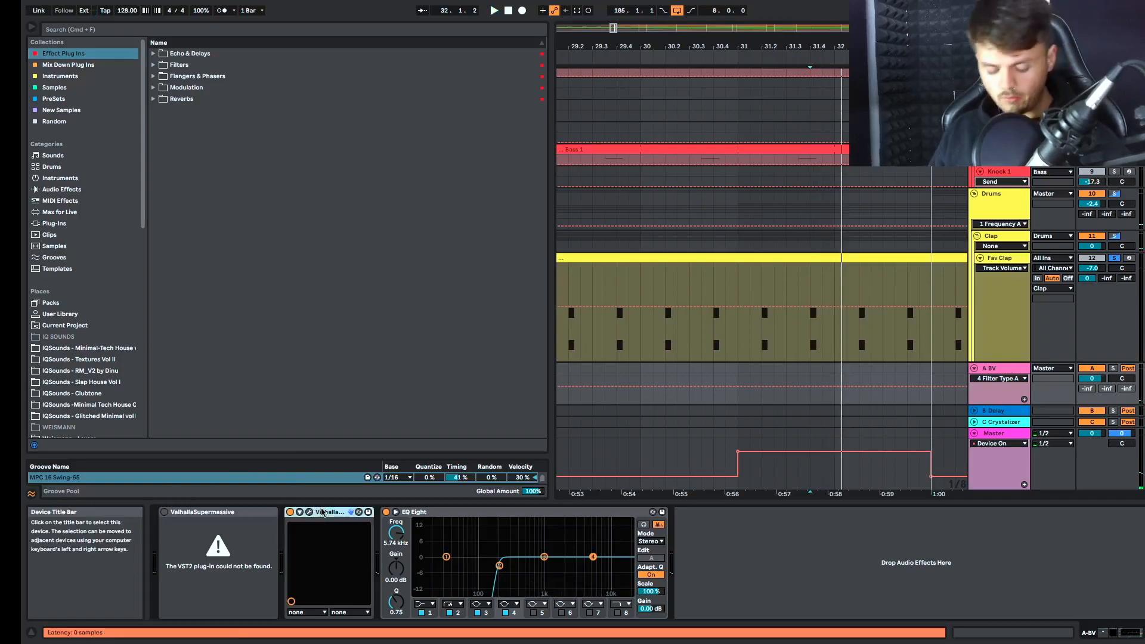
pyautogui.click(997, 258)
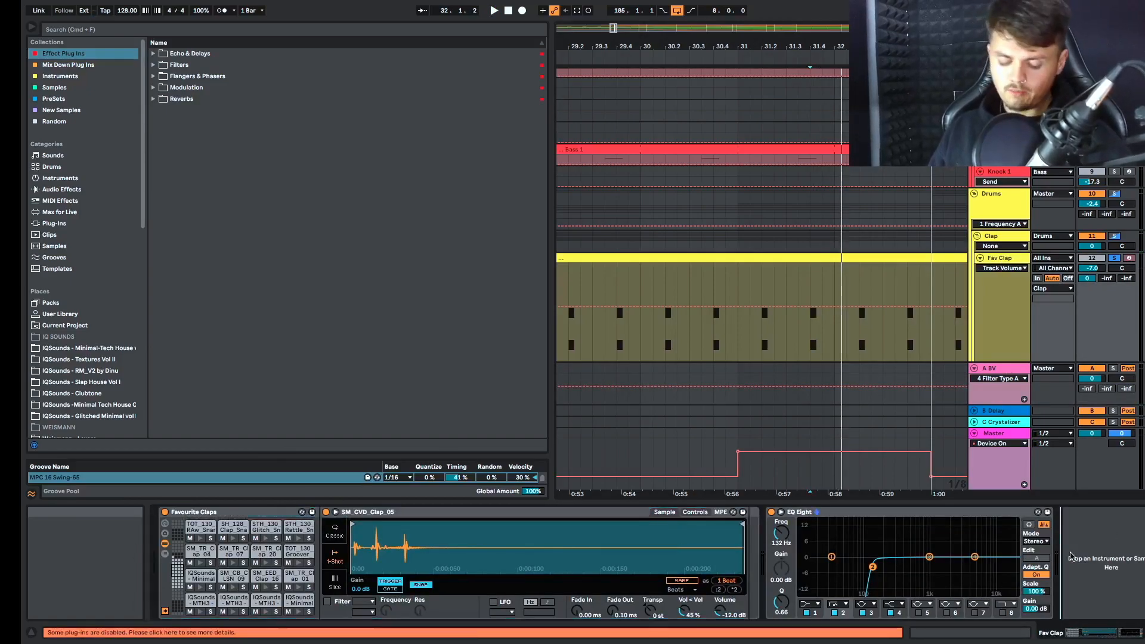
pyautogui.press('super+v')
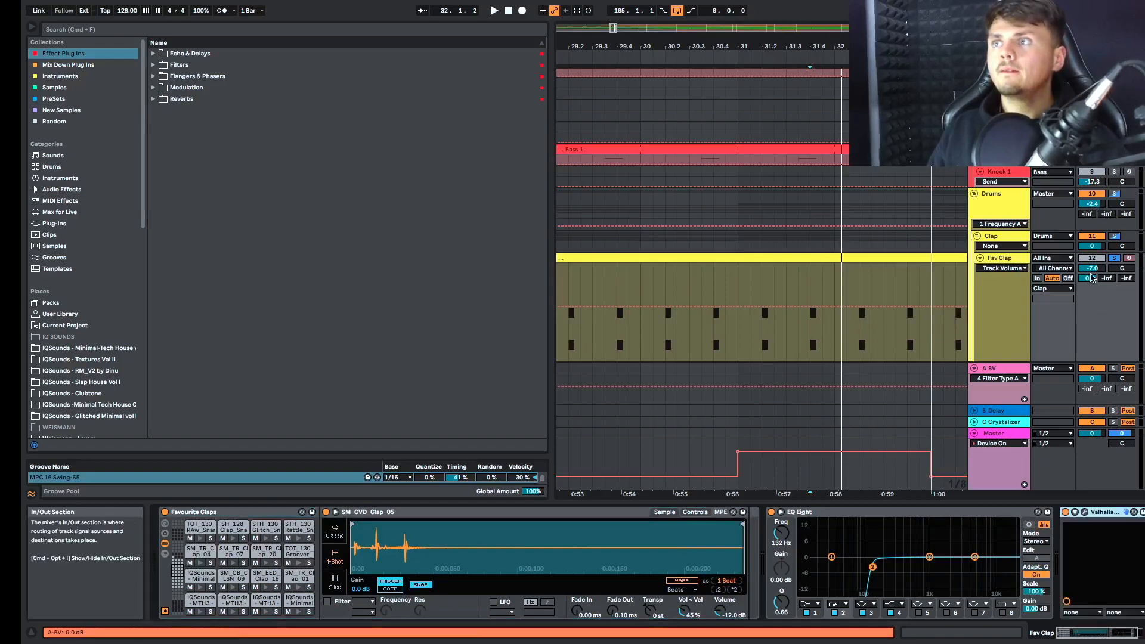
# Play the soloed Fav Clap with its own Valhalla reverb, bypass the reverb and turn it back on
pyautogui.press('space')
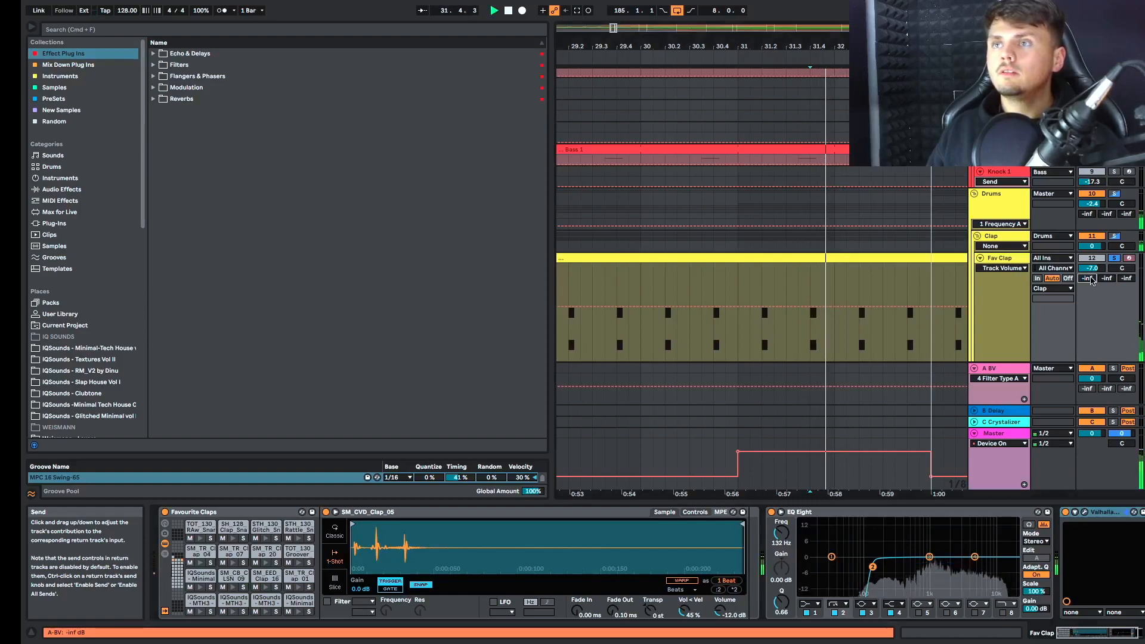
pyautogui.click(1066, 513)
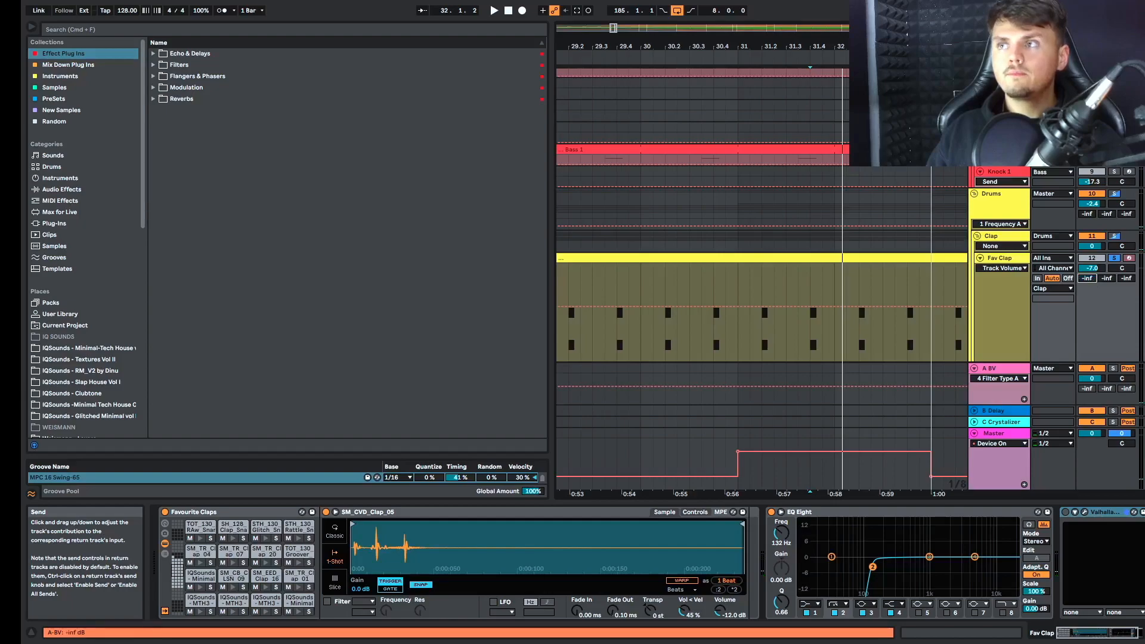
pyautogui.click(1066, 513)
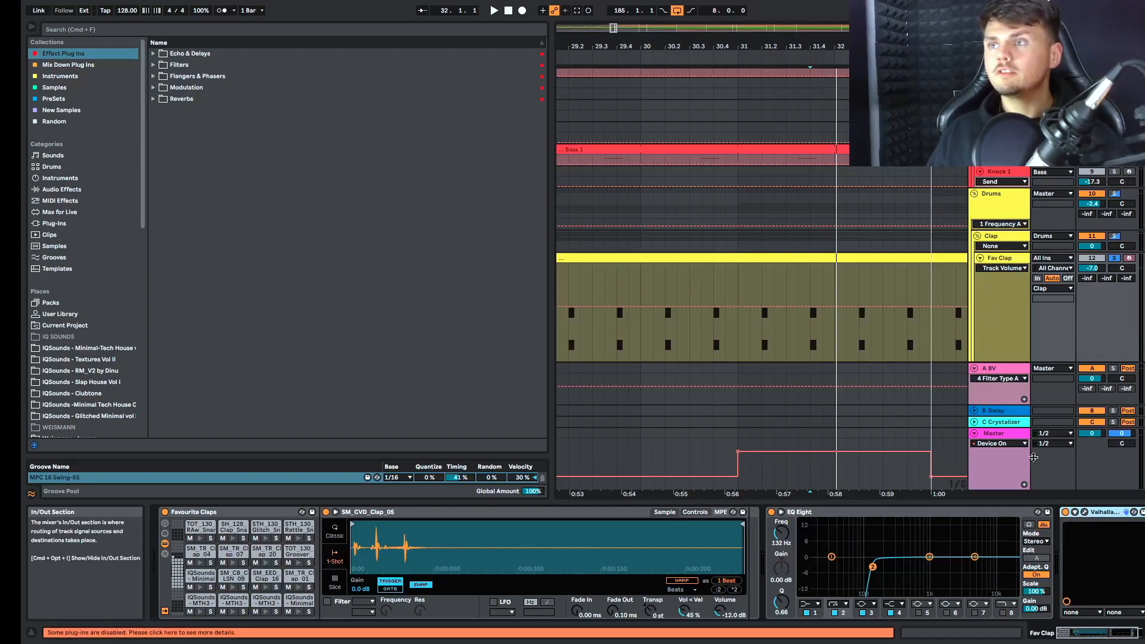
# Delete the Valhalla reverb from the Fav Clap track and unsolo the track
pyautogui.click(812, 343)
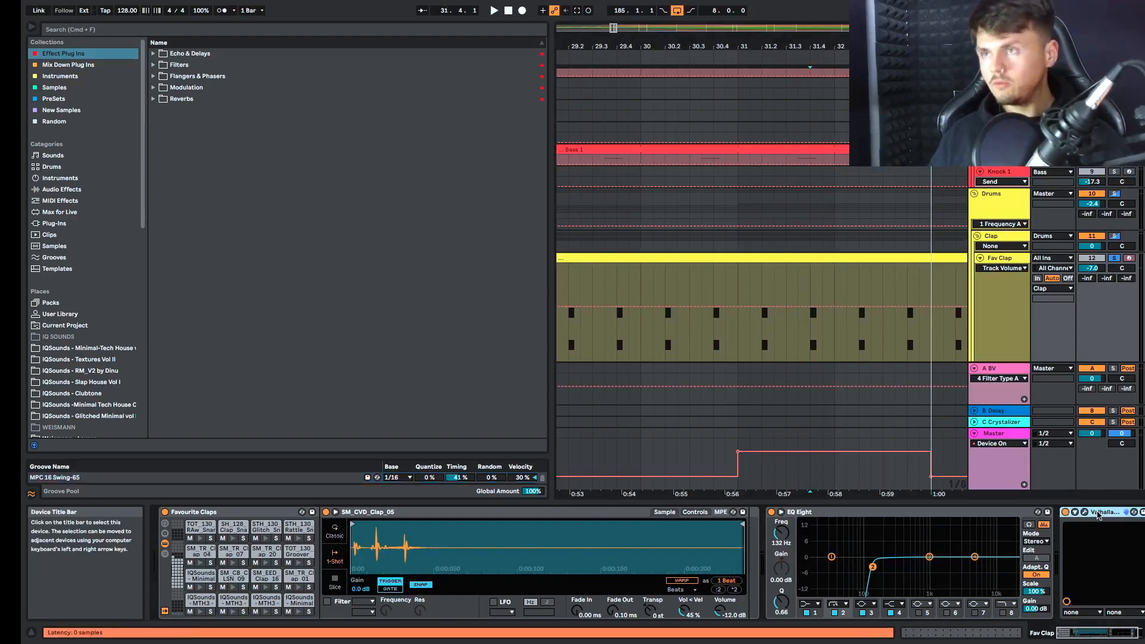
pyautogui.press('Delete')
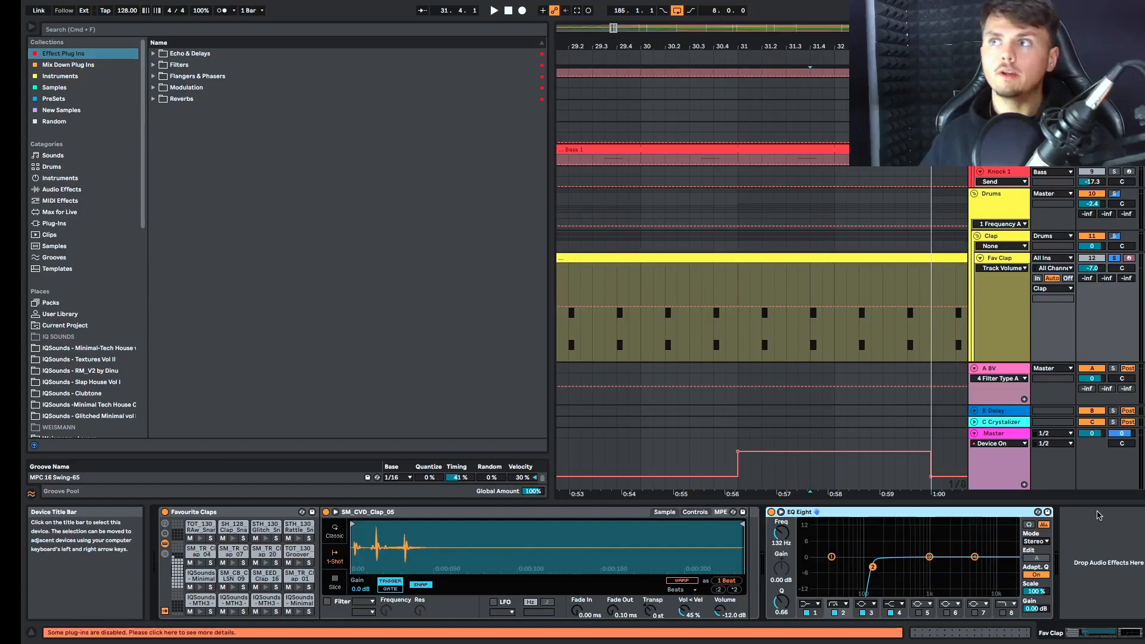
pyautogui.click(1112, 259)
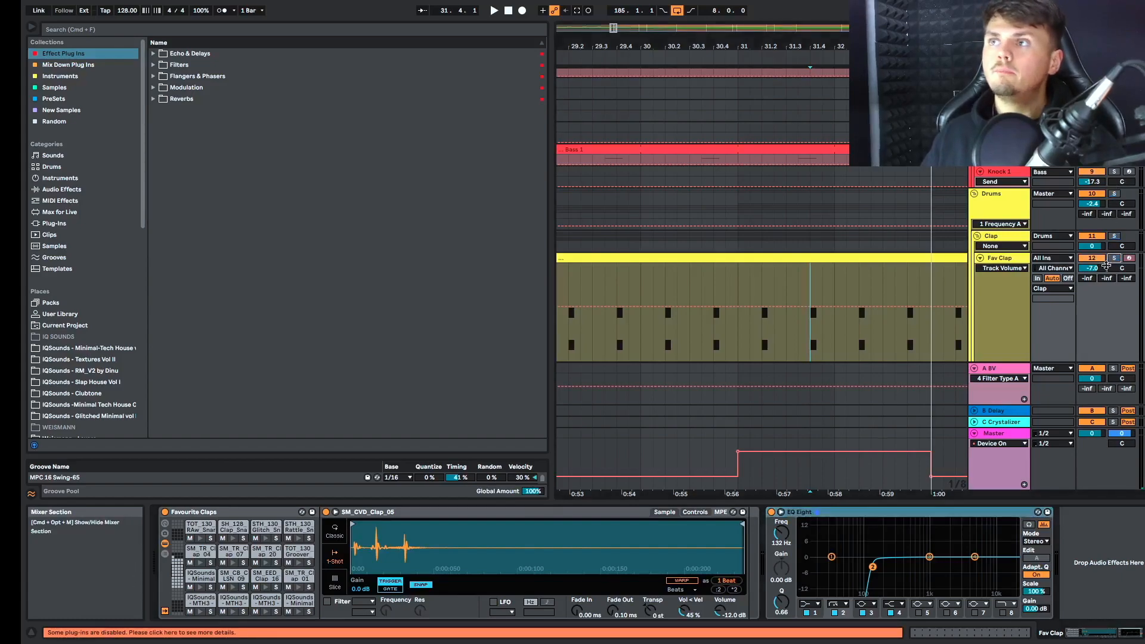
# Enlarge the Drums group's automation lane and play the arrangement from 30.4
pyautogui.moveTo(1010, 231); pyautogui.dragTo(1001, 309)
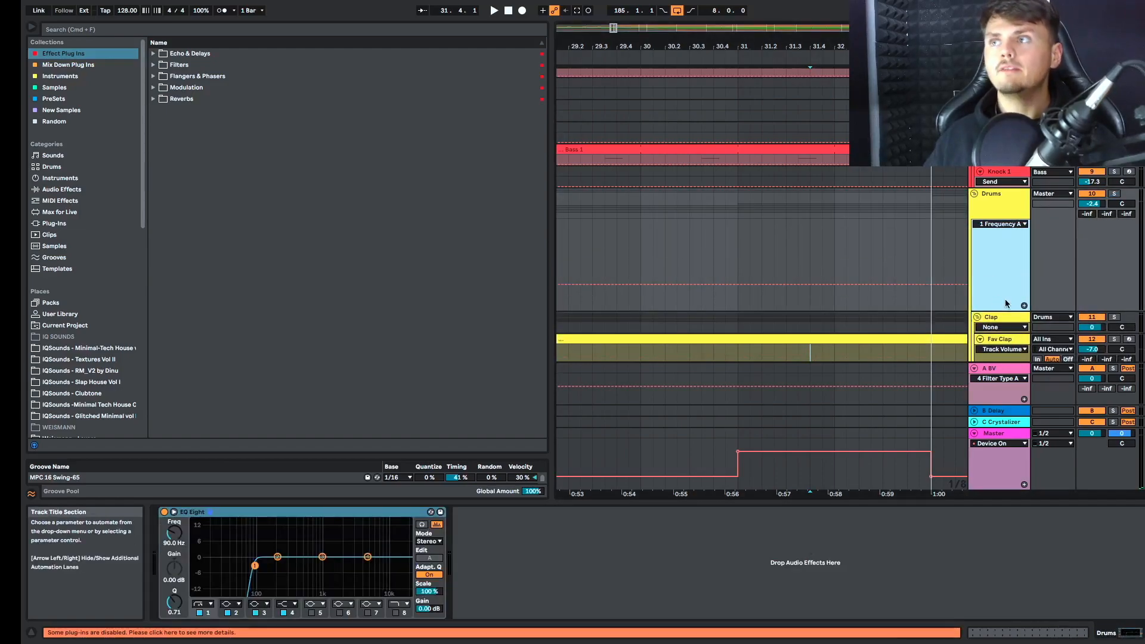
pyautogui.click(1107, 215)
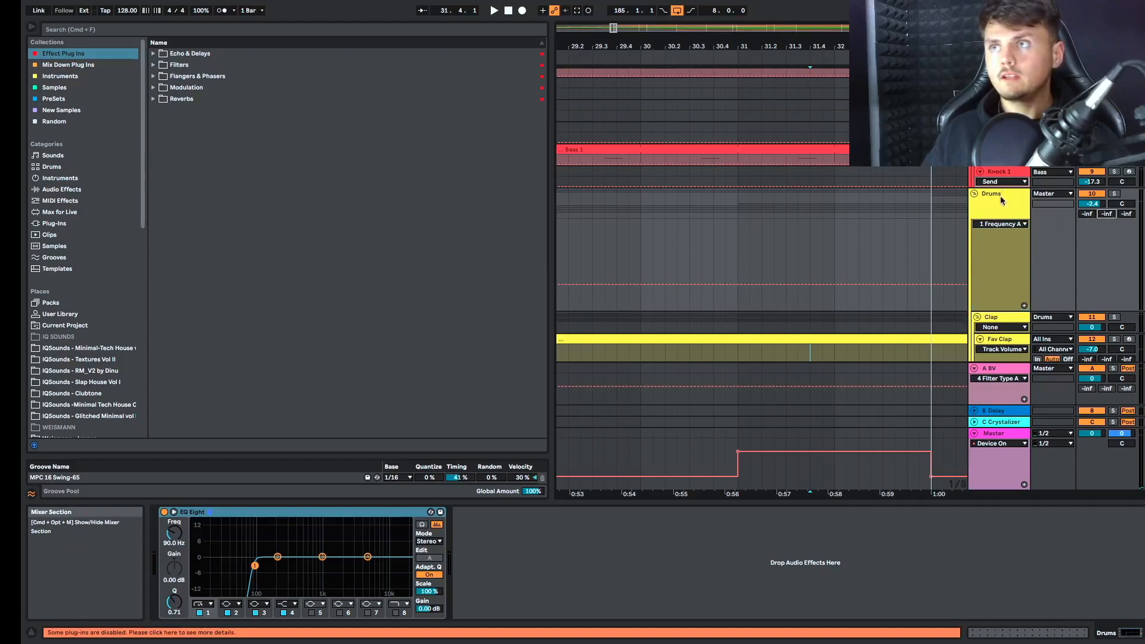
pyautogui.click(718, 258)
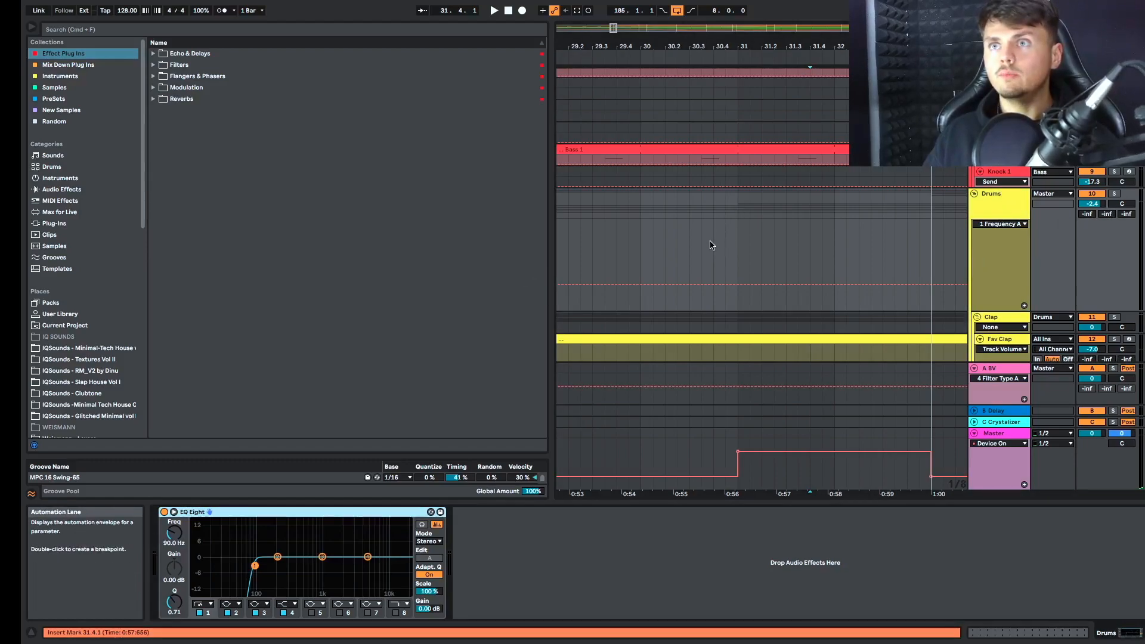
pyautogui.click(713, 251)
pyautogui.press('space')
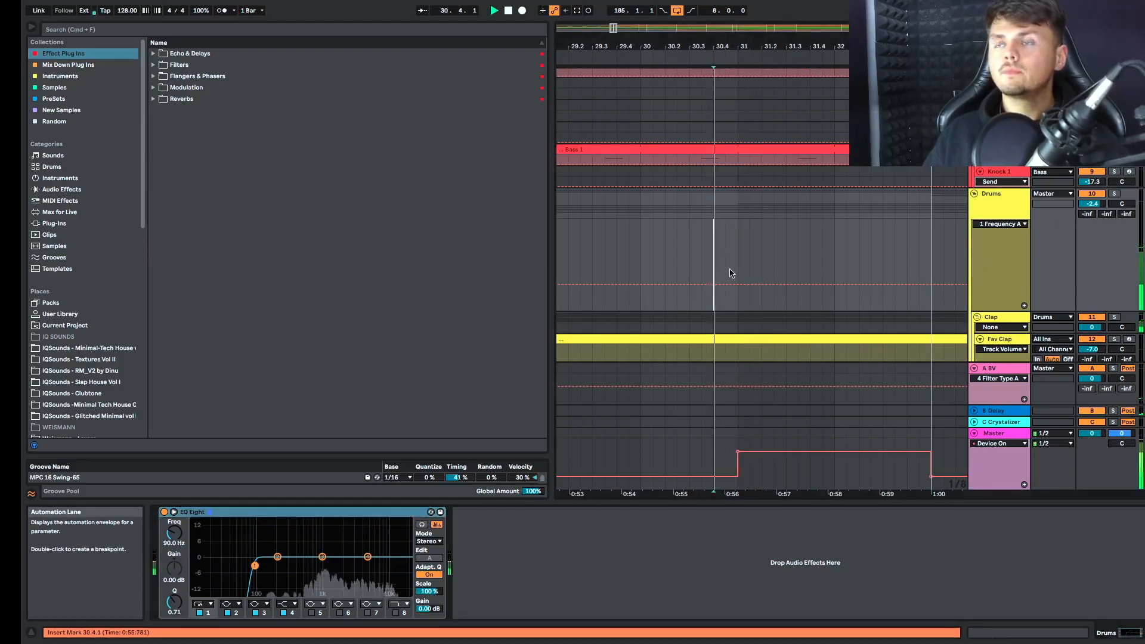
# Stop playback and show the Drums group's A-BV send automation
pyautogui.scroll(-3, 732, 273)
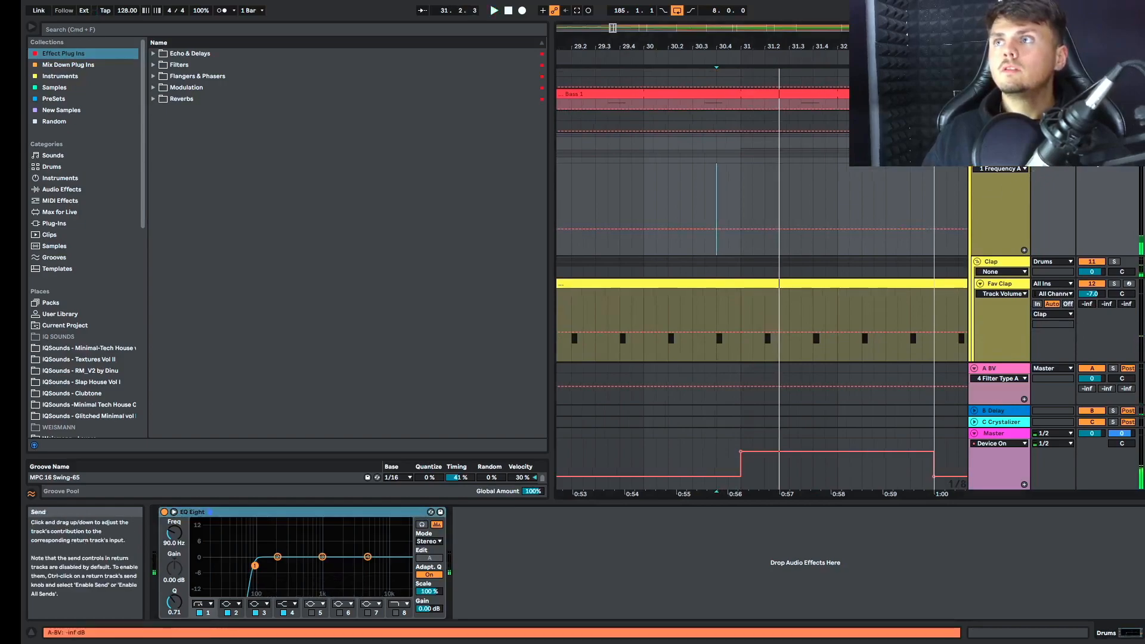
pyautogui.press('space')
pyautogui.rightClick(1094, 159)
pyautogui.click(1023, 189)
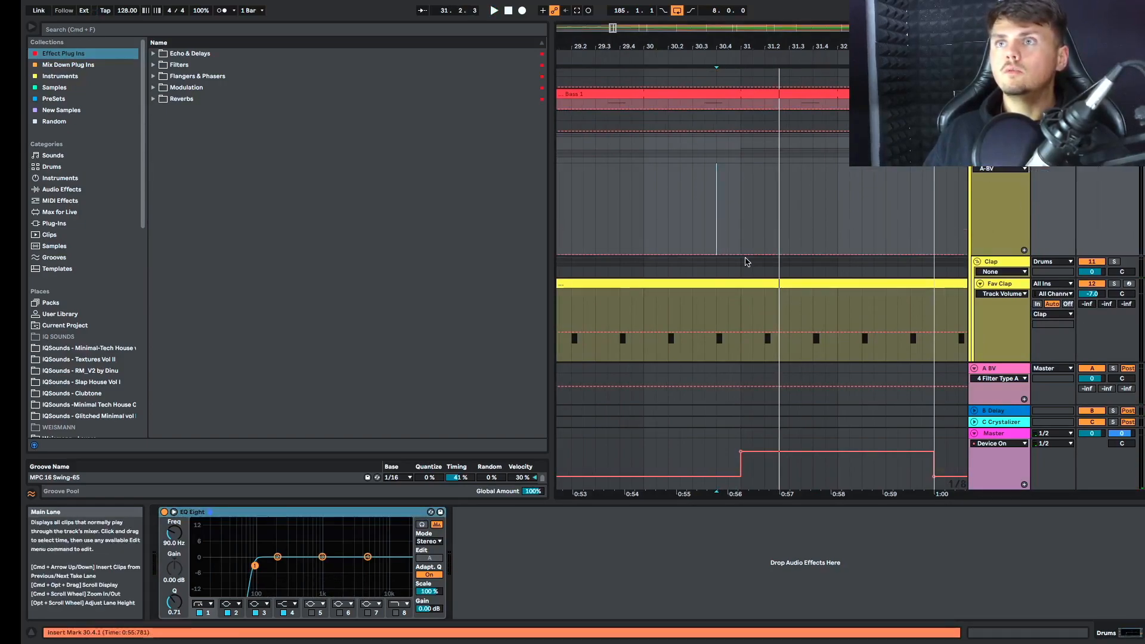
# Draw a Drums A-BV send ramp rising from bar 31 and dropping to minimum at bar 33, play it and raise its peak
pyautogui.moveTo(922, 256); pyautogui.dragTo(922, 225)
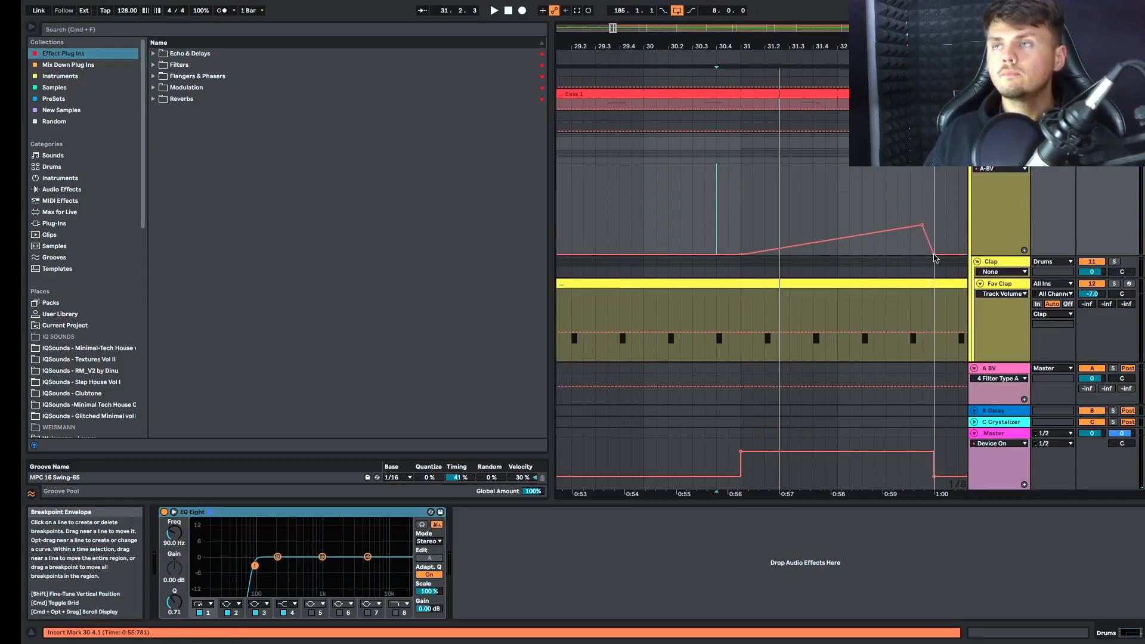
pyautogui.press('space')
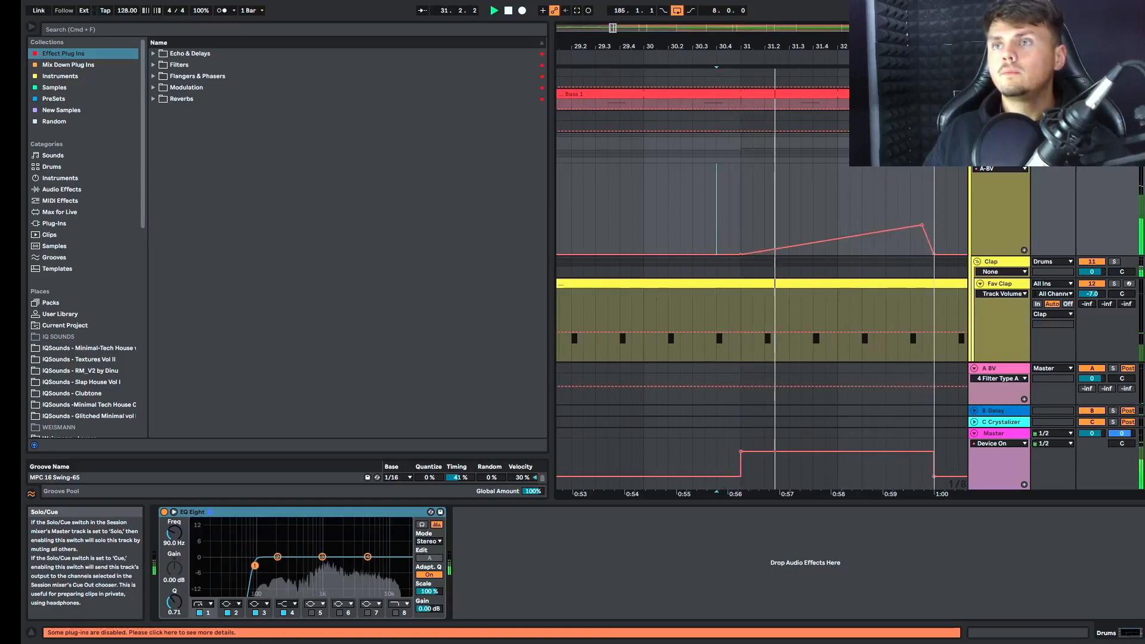
pyautogui.moveTo(923, 225); pyautogui.dragTo(923, 213)
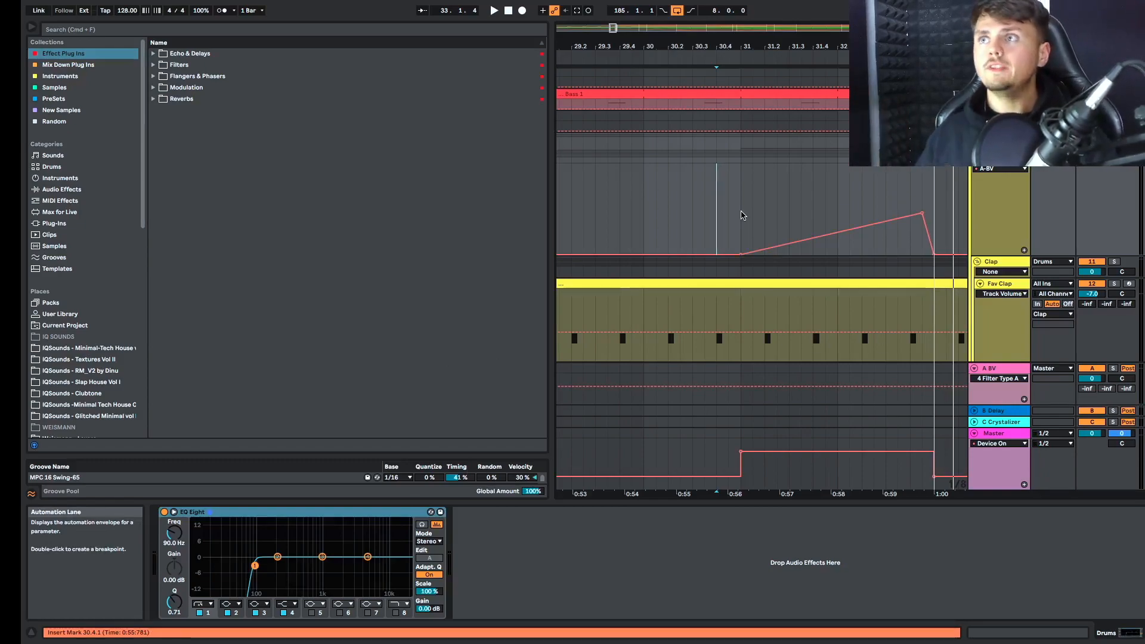
# Examine the drum tracks and the Drums A-BV send ramp around the transition into bar 33
pyautogui.scroll(-5, 823, 199)
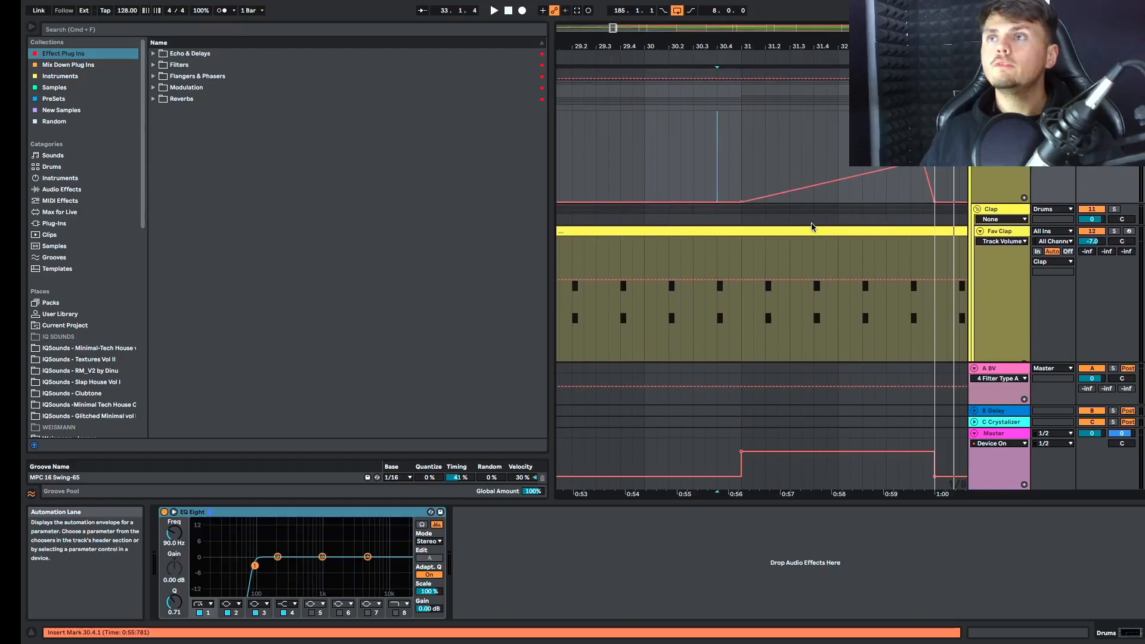
pyautogui.scroll(-10, 814, 227)
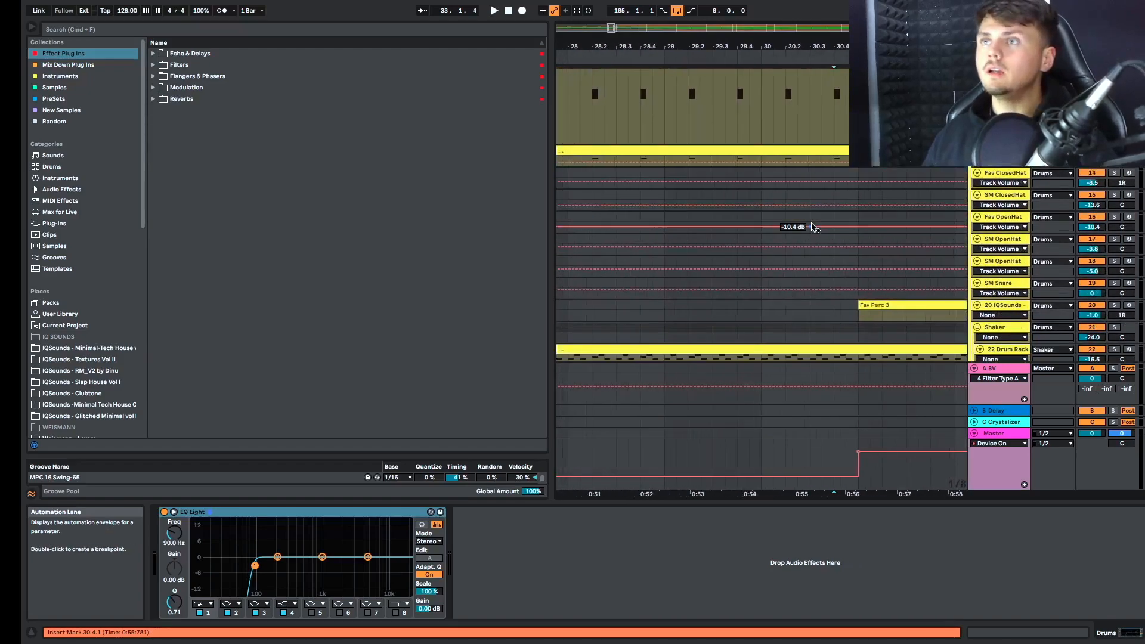
pyautogui.hscroll(5, 813, 227)
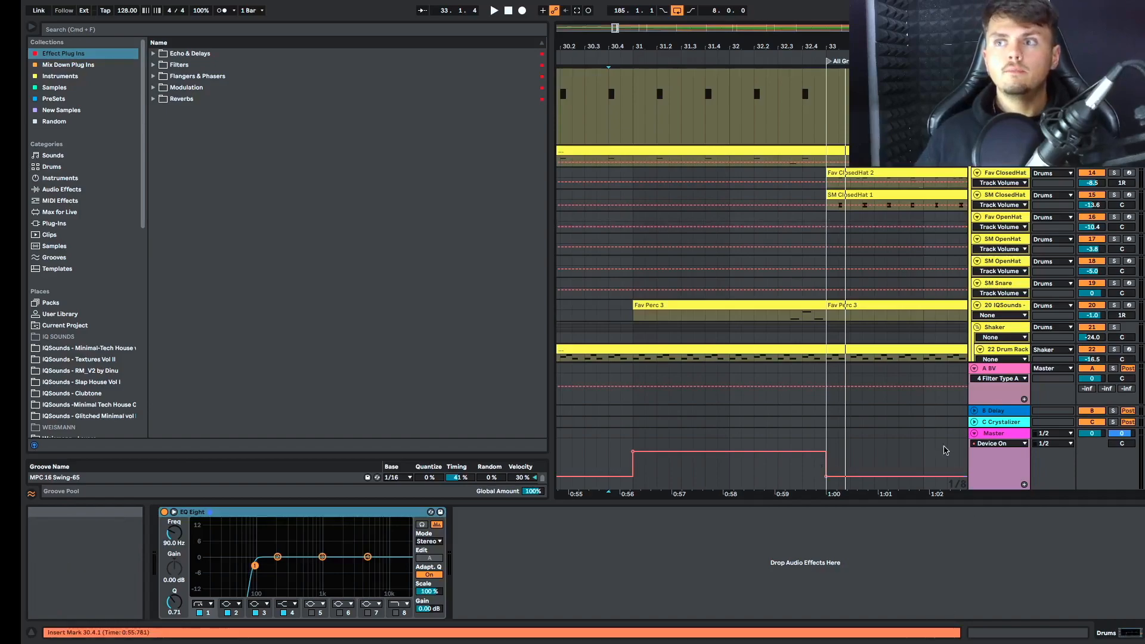
pyautogui.press('u')
pyautogui.scroll(-4, 695, 311)
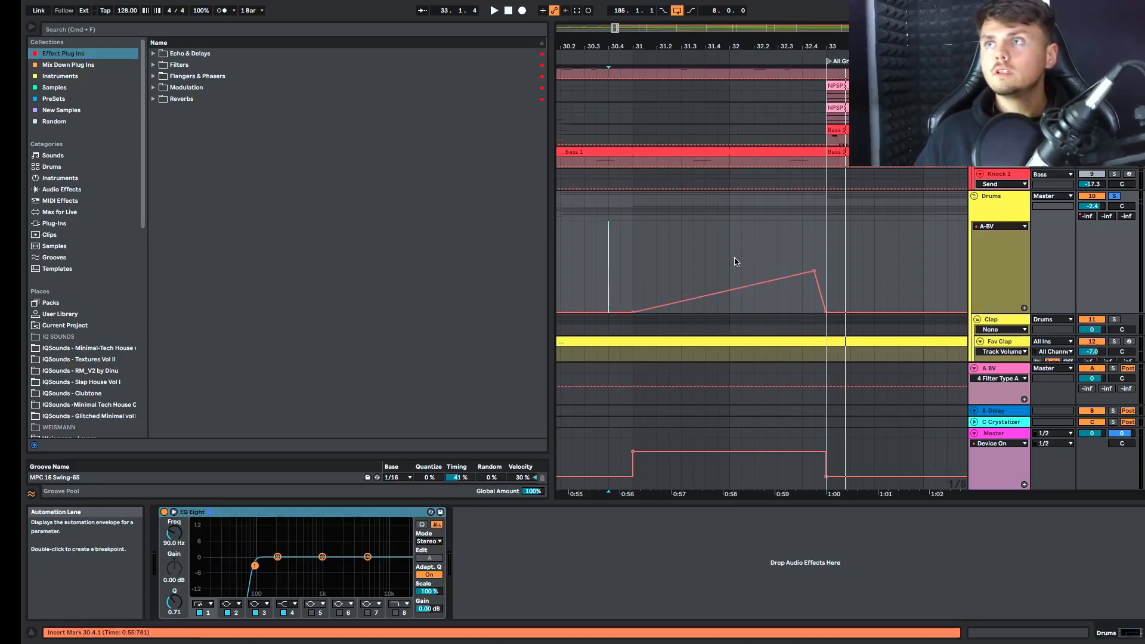
pyautogui.scroll(-4, 650, 196)
# Place the insert marker at bar 31 in the Drums automation lane and select the Drums group
pyautogui.click(637, 197)
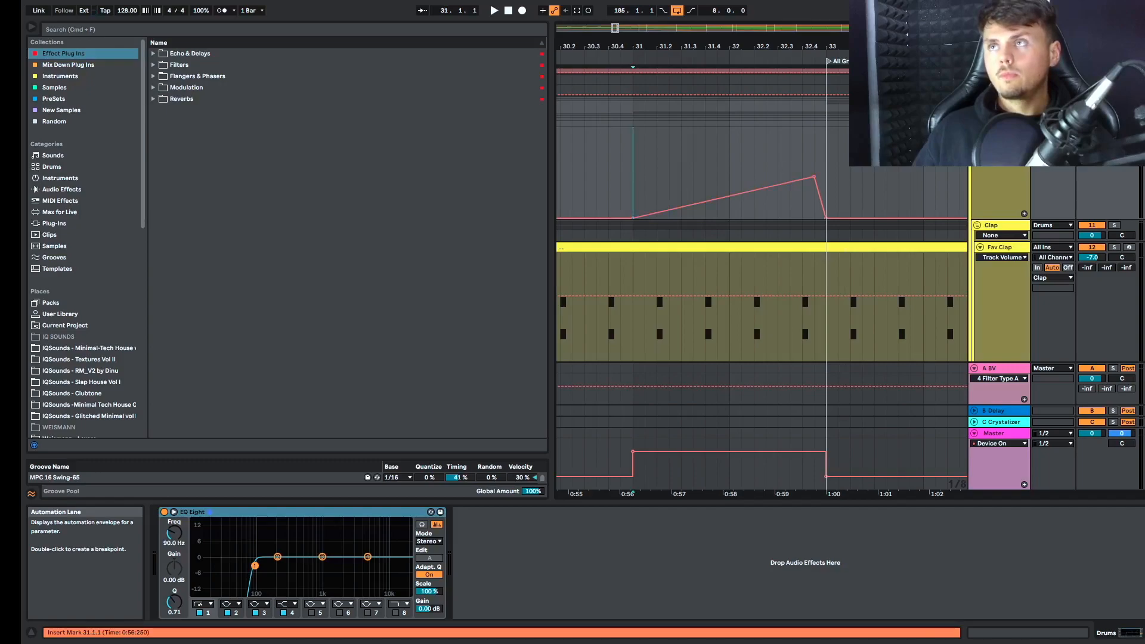
pyautogui.scroll(2, 1038, 155)
pyautogui.click(1003, 141)
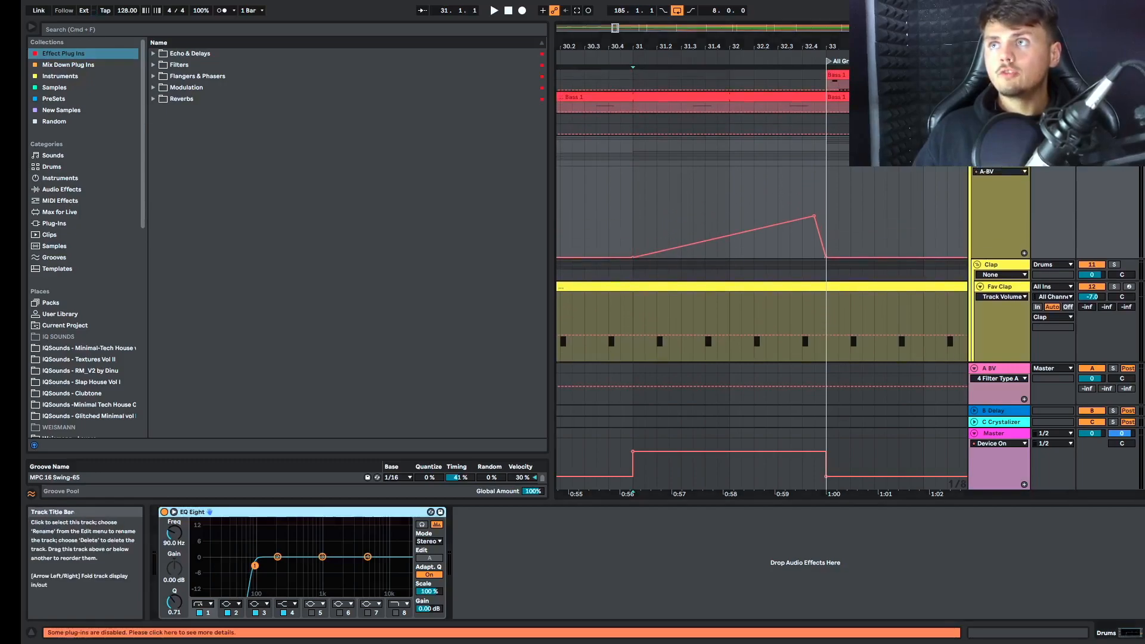
# Draw a C-Crystalizer send ramp on the Percs group, rising from bar 31 and dropping to minimum at bar 33
pyautogui.click(995, 209)
pyautogui.scroll(-2, 995, 209)
pyautogui.scroll(-5, 758, 257)
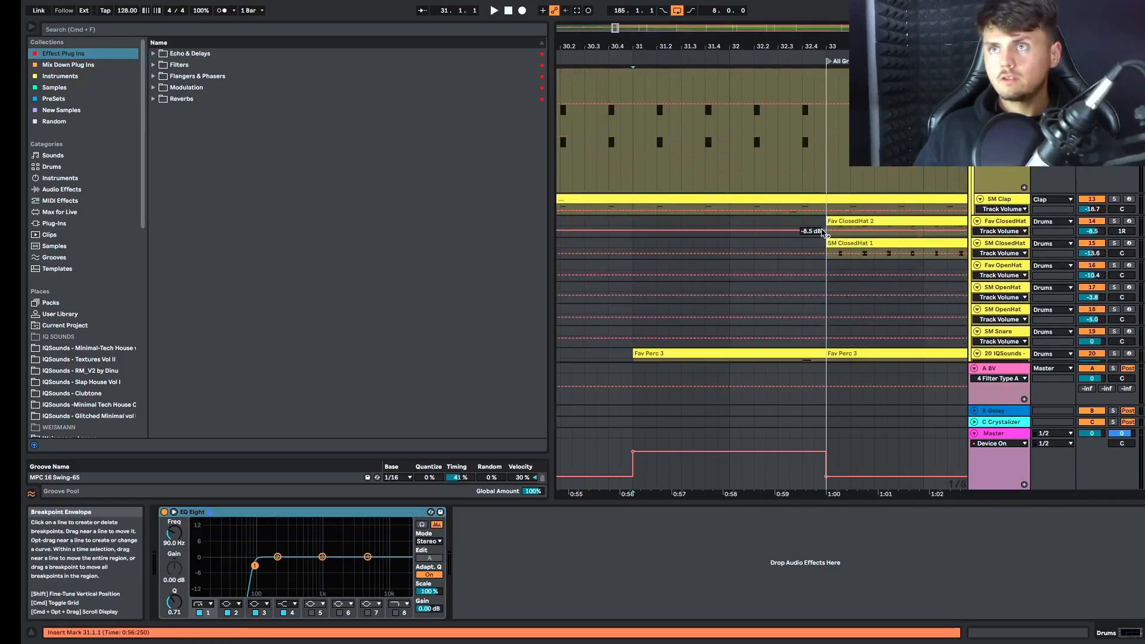
pyautogui.scroll(-10, 743, 196)
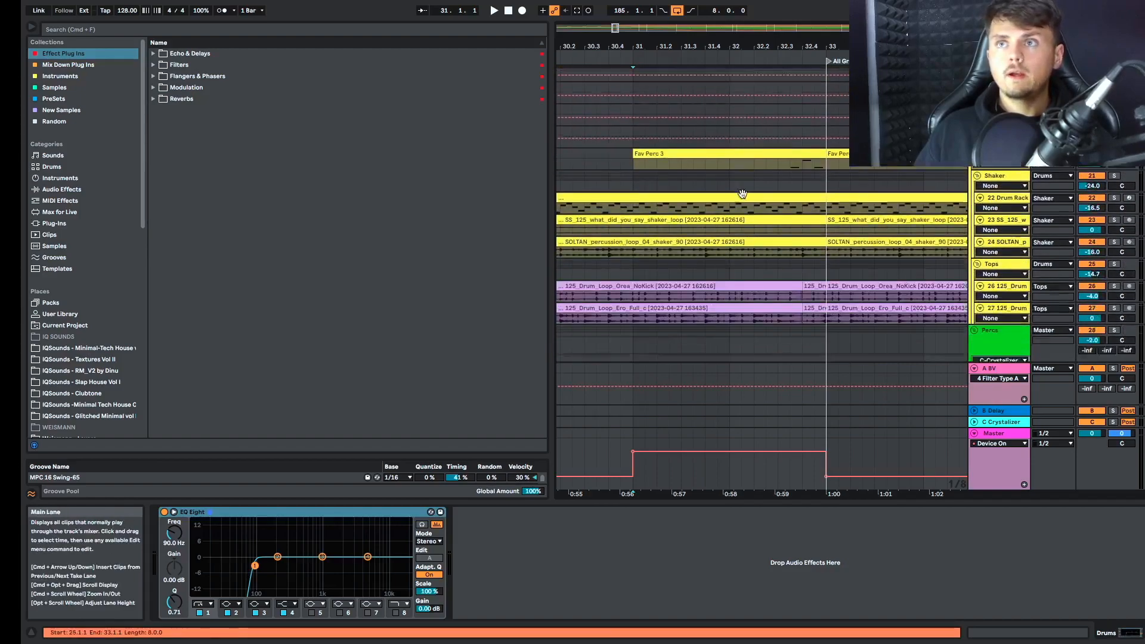
pyautogui.scroll(-1, 743, 197)
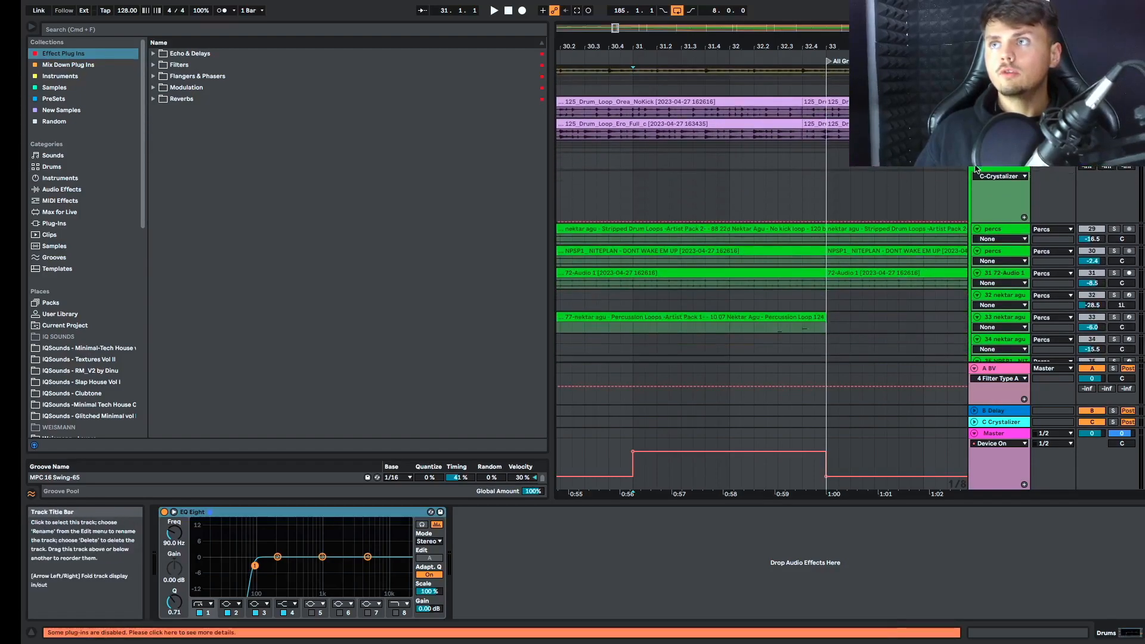
pyautogui.click(1017, 191)
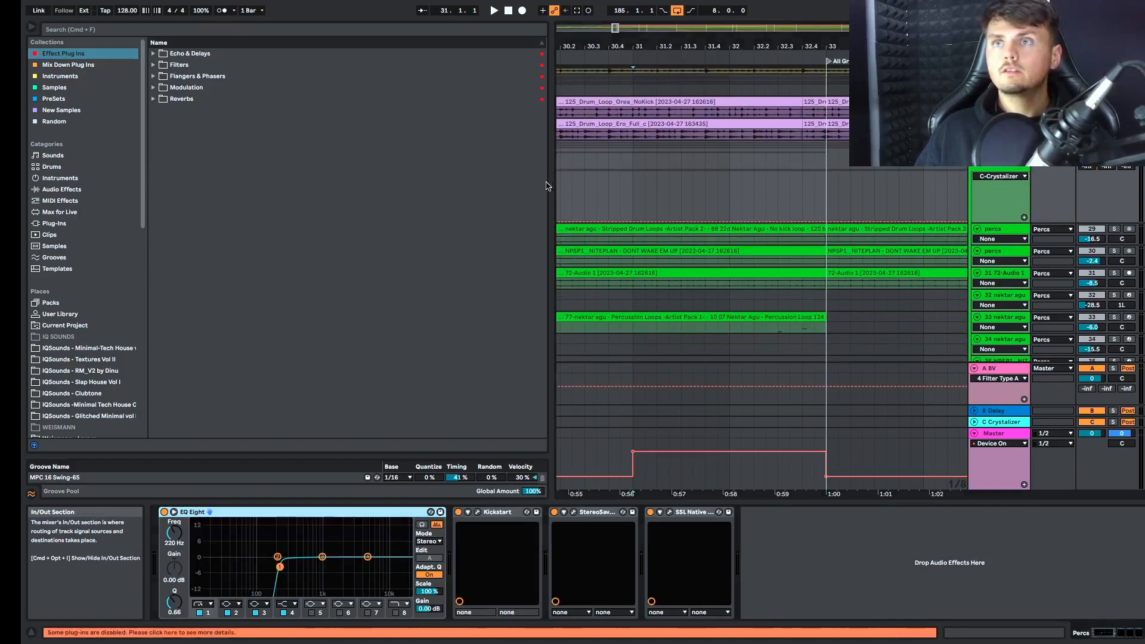
pyautogui.click(670, 217)
pyautogui.moveTo(817, 222)
pyautogui.mouseDown()
pyautogui.moveTo(814, 178)
pyautogui.moveTo(827, 222)
pyautogui.mouseUp()
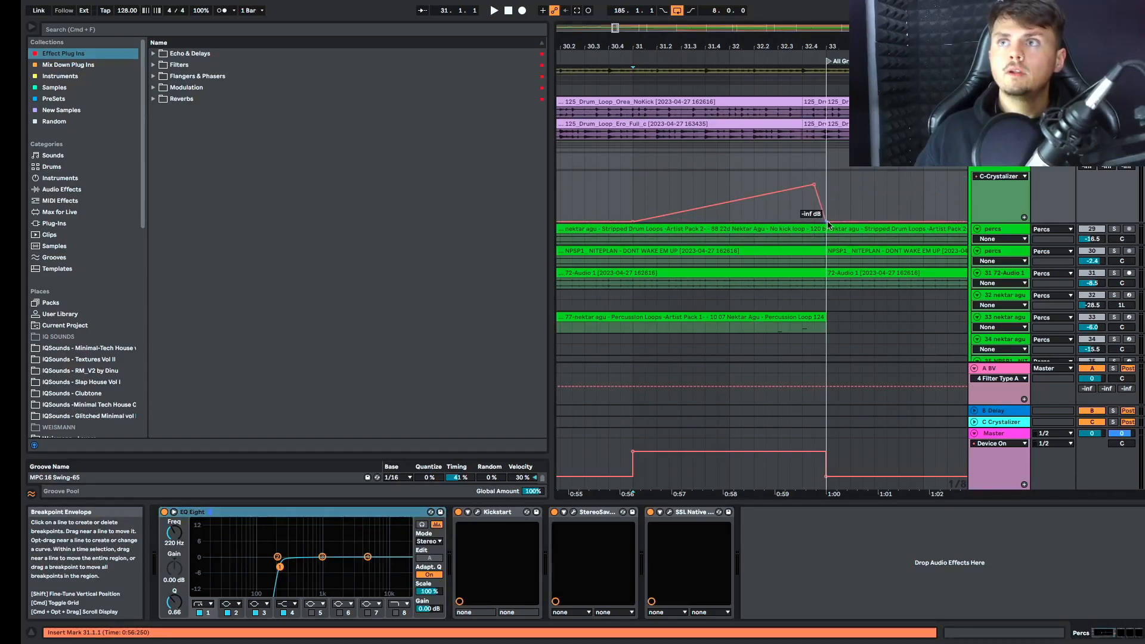
# Play the Percs Crystalizer ramp from 31.3.1 and adjust its peak to about -18.7 dB
pyautogui.click(682, 187)
pyautogui.press('space')
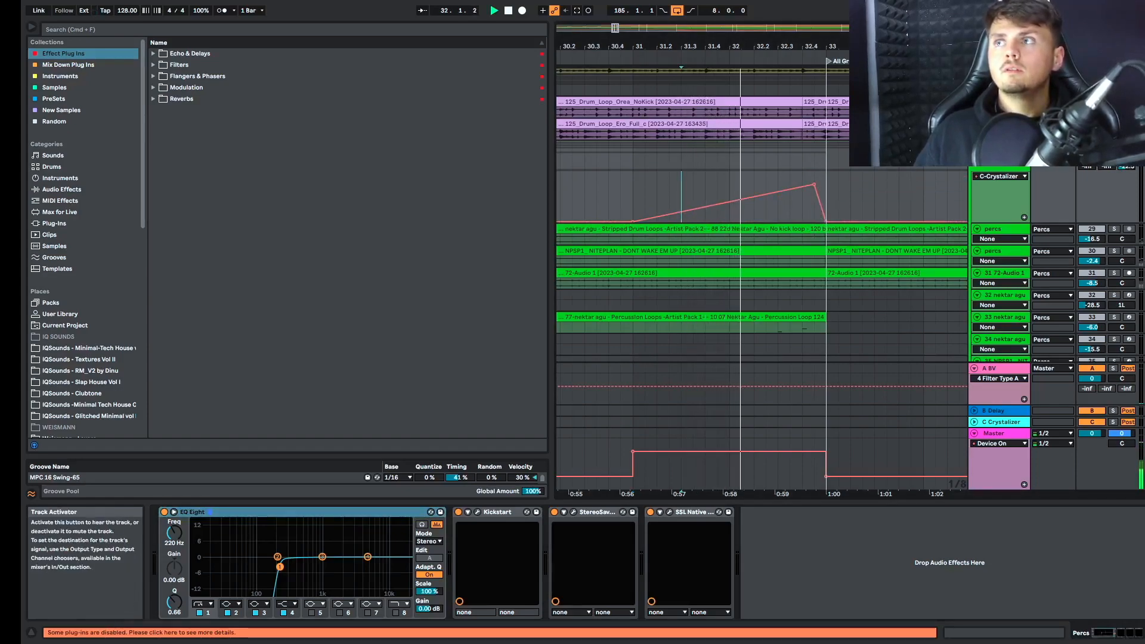
pyautogui.moveTo(815, 185); pyautogui.dragTo(815, 174)
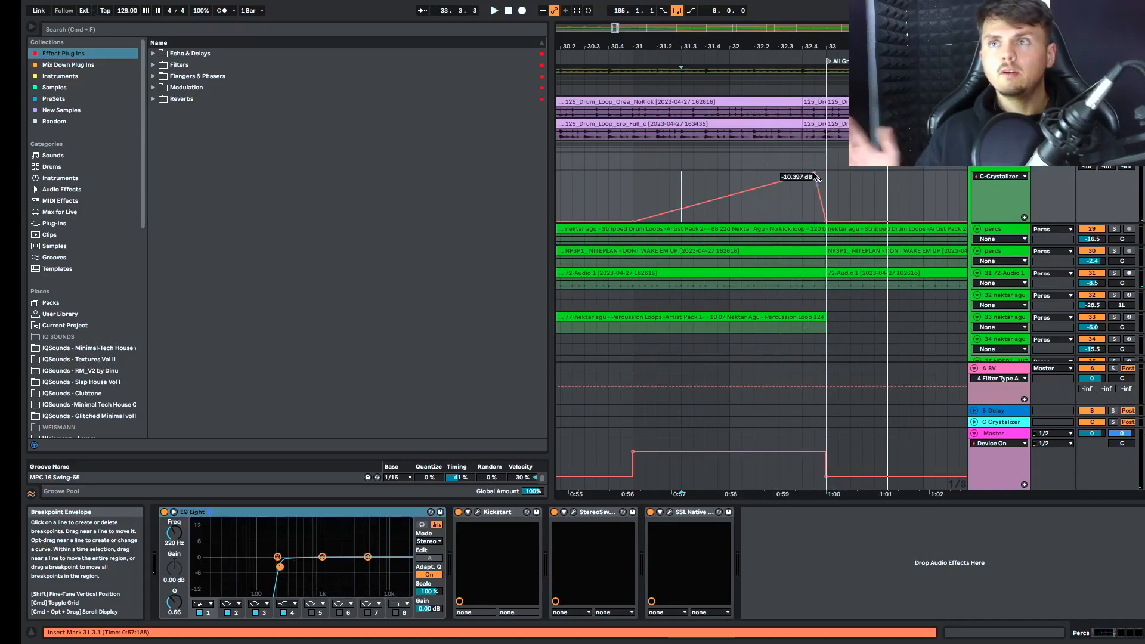
pyautogui.moveTo(814, 173); pyautogui.dragTo(815, 190)
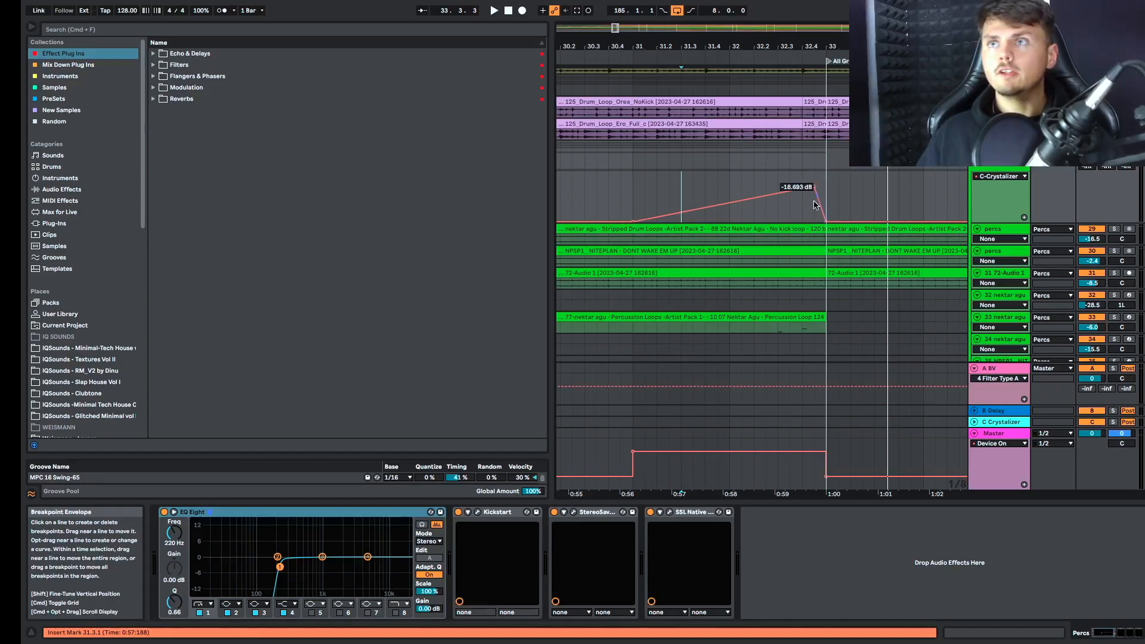
# Play from bar 31 and examine the percussion, synth and texture tracks leading into bar 33
pyautogui.scroll(-5, 642, 284)
pyautogui.click(641, 283)
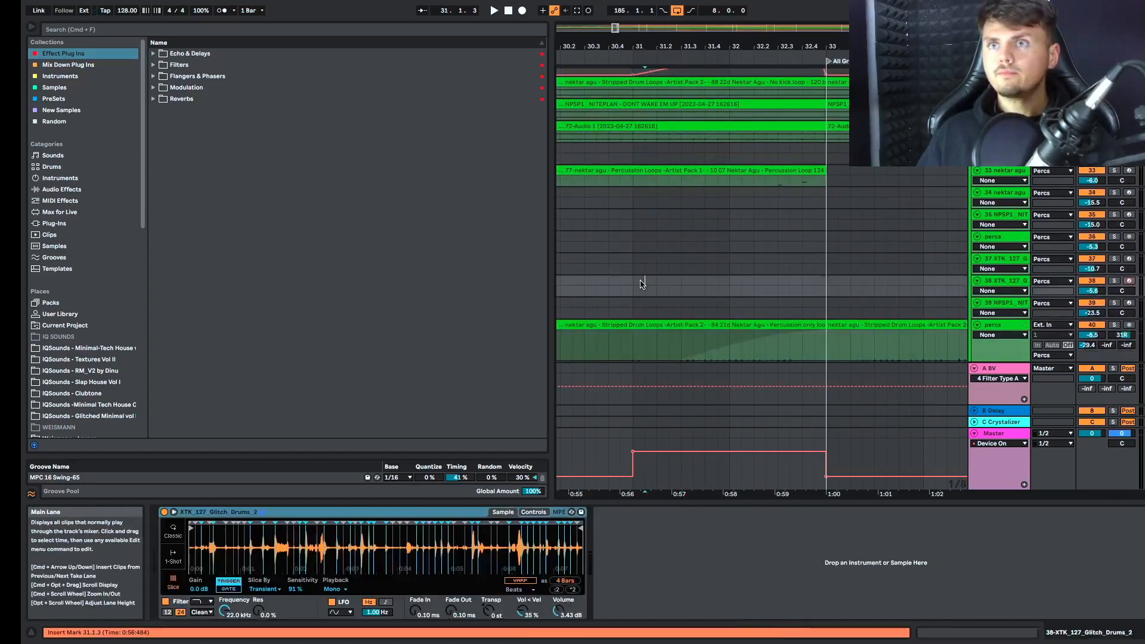
pyautogui.scroll(-8, 642, 283)
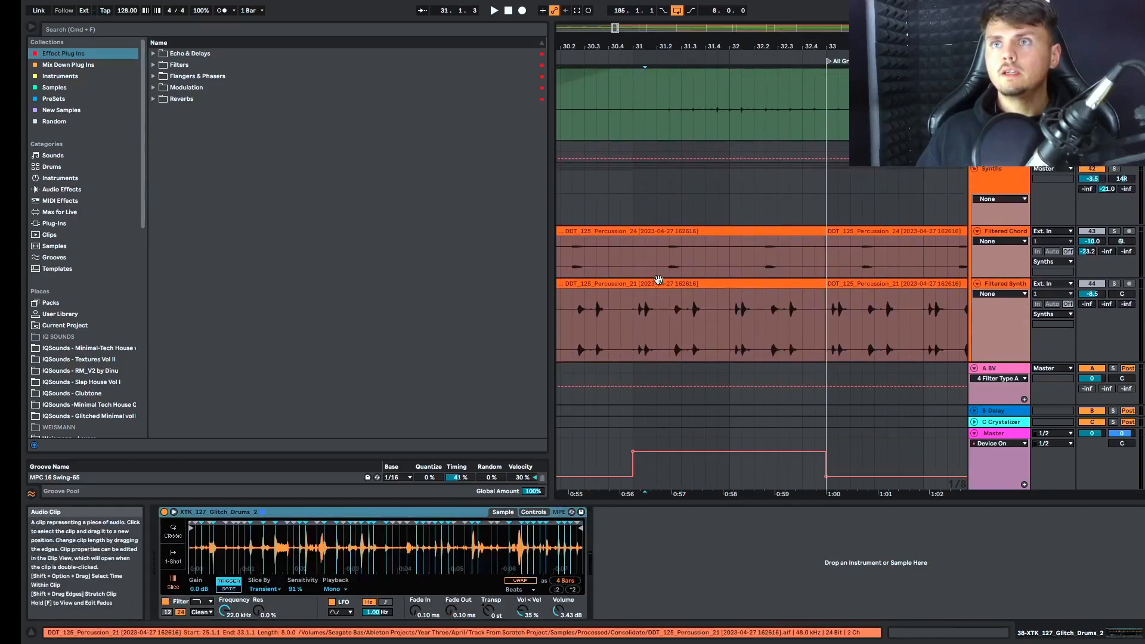
pyautogui.click(633, 259)
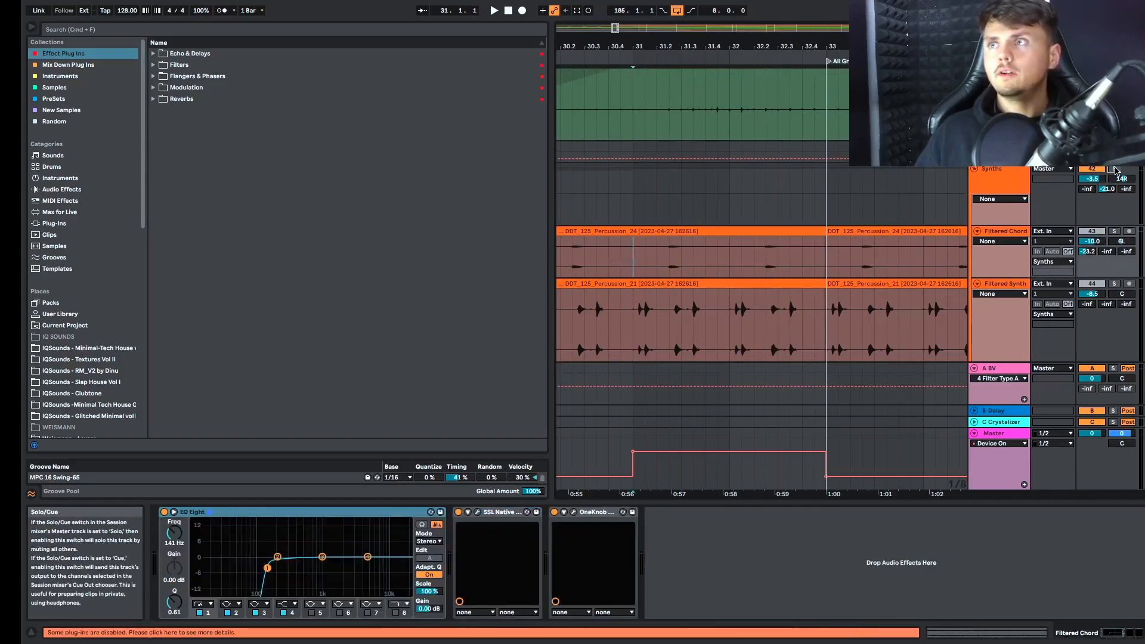
pyautogui.press('space')
pyautogui.scroll(-1, 1004, 227)
pyautogui.scroll(-3, 1004, 227)
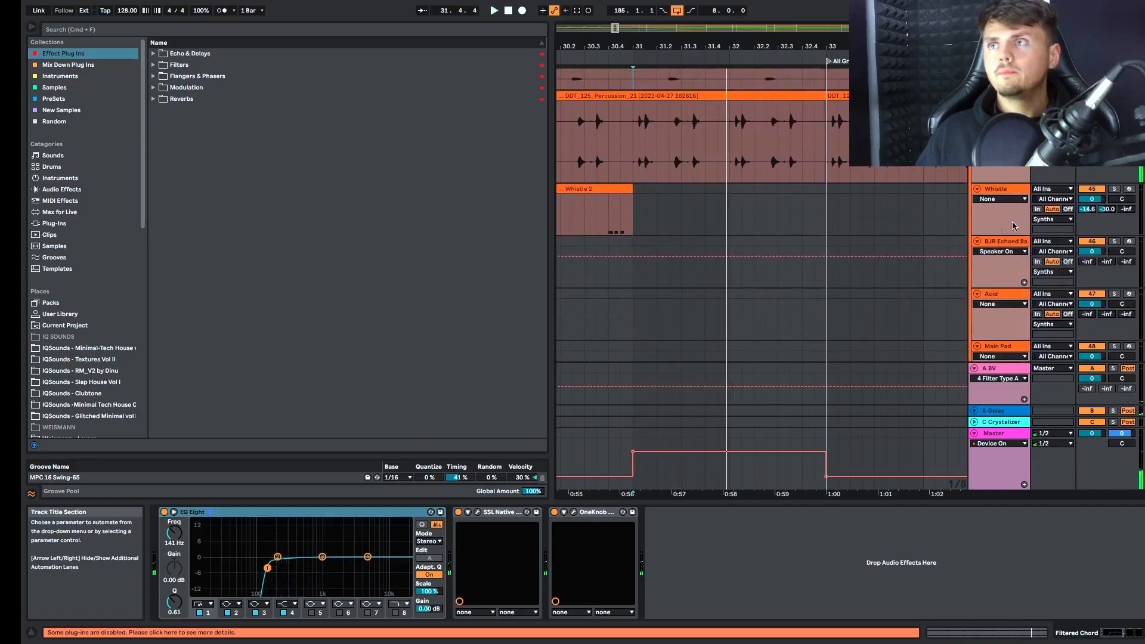
pyautogui.scroll(-8, 1077, 195)
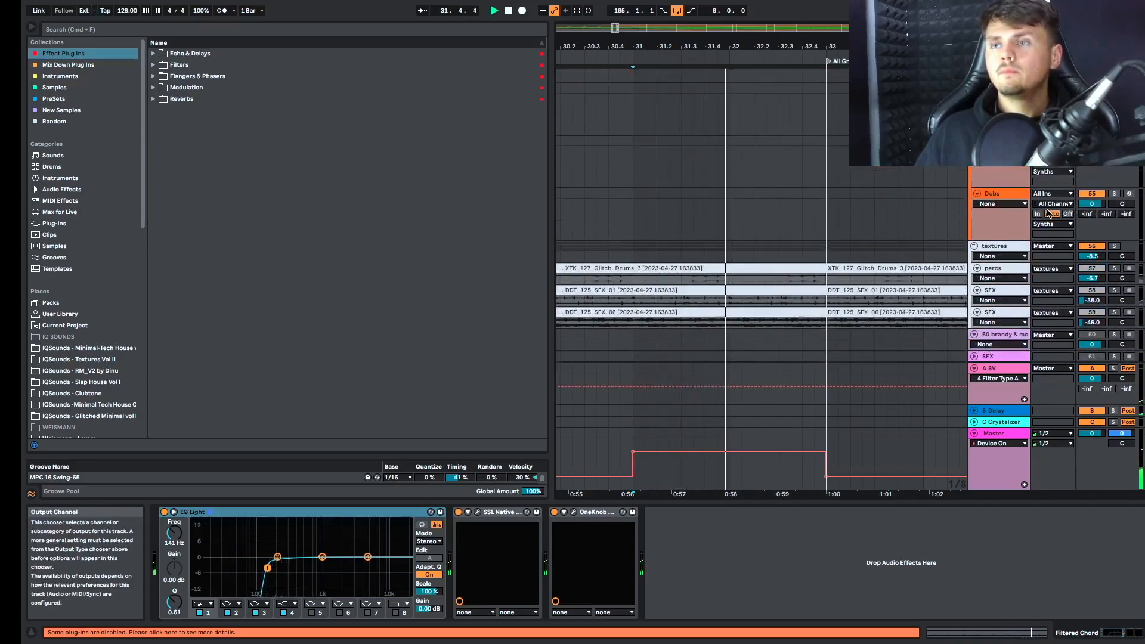
pyautogui.scroll(9, 1048, 209)
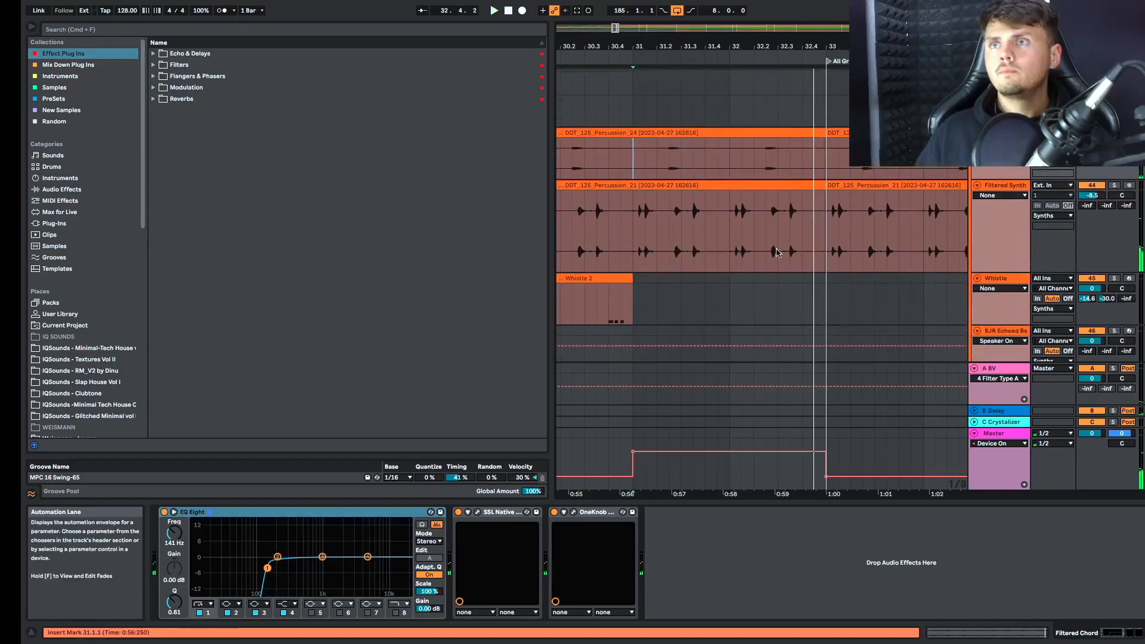
# Reverse the section of the Filtered Synth clip from 32.3.3 to 33.1.1 and play it from bar 32
pyautogui.moveTo(795, 233); pyautogui.dragTo(826, 229)
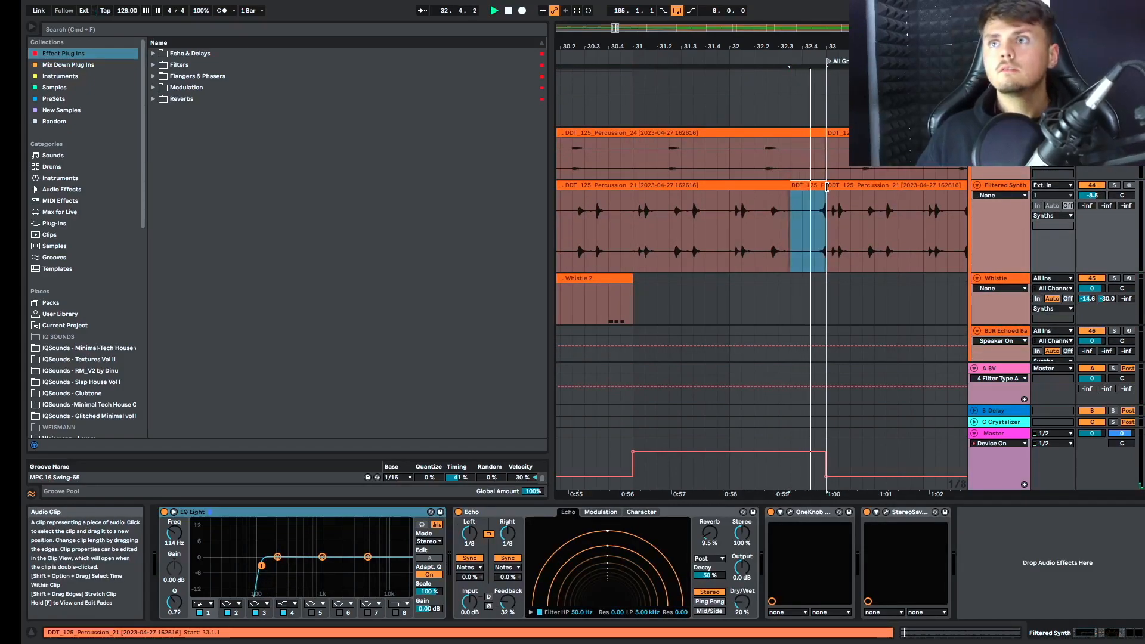
pyautogui.press('space')
pyautogui.hscroll(1, 827, 189)
pyautogui.scroll(1, 827, 189)
pyautogui.press('space')
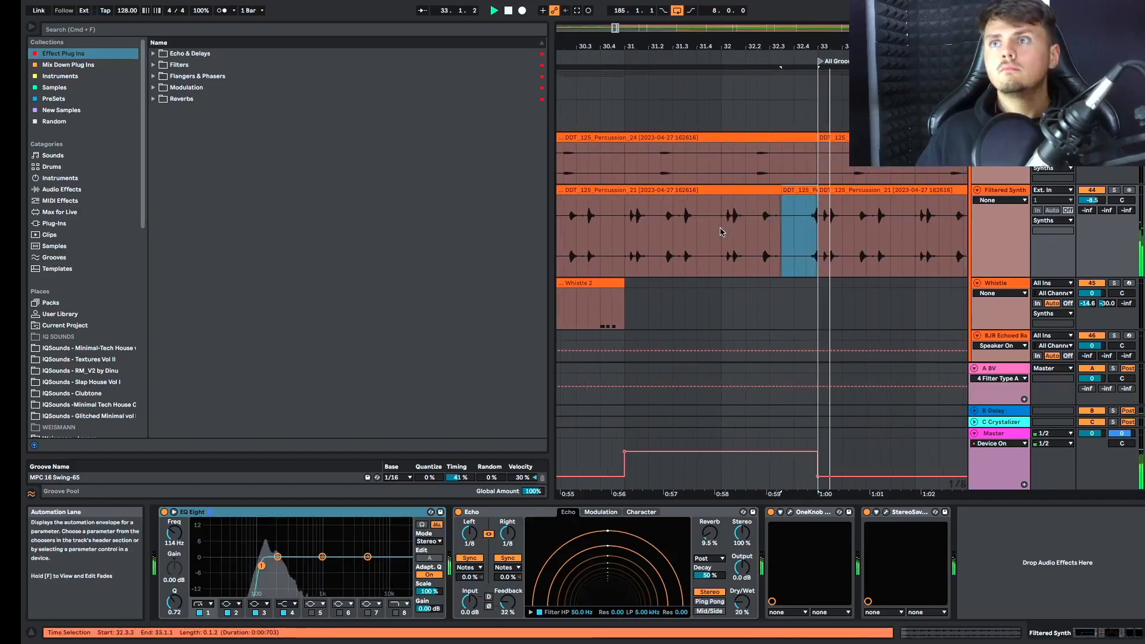
pyautogui.click(721, 233)
pyautogui.press('space')
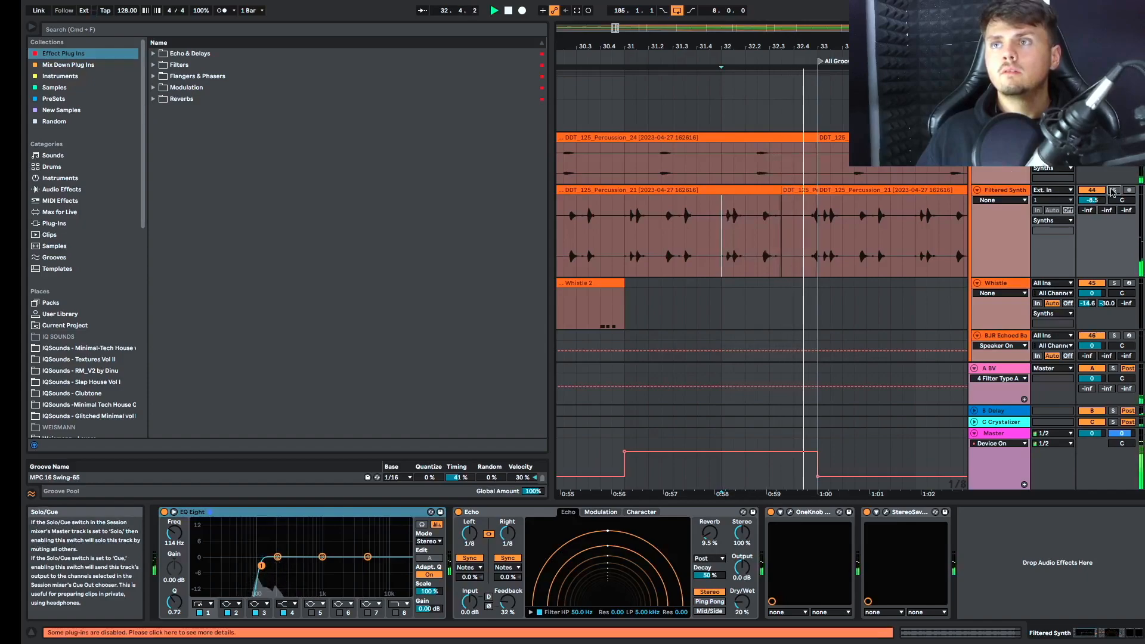
pyautogui.press('space')
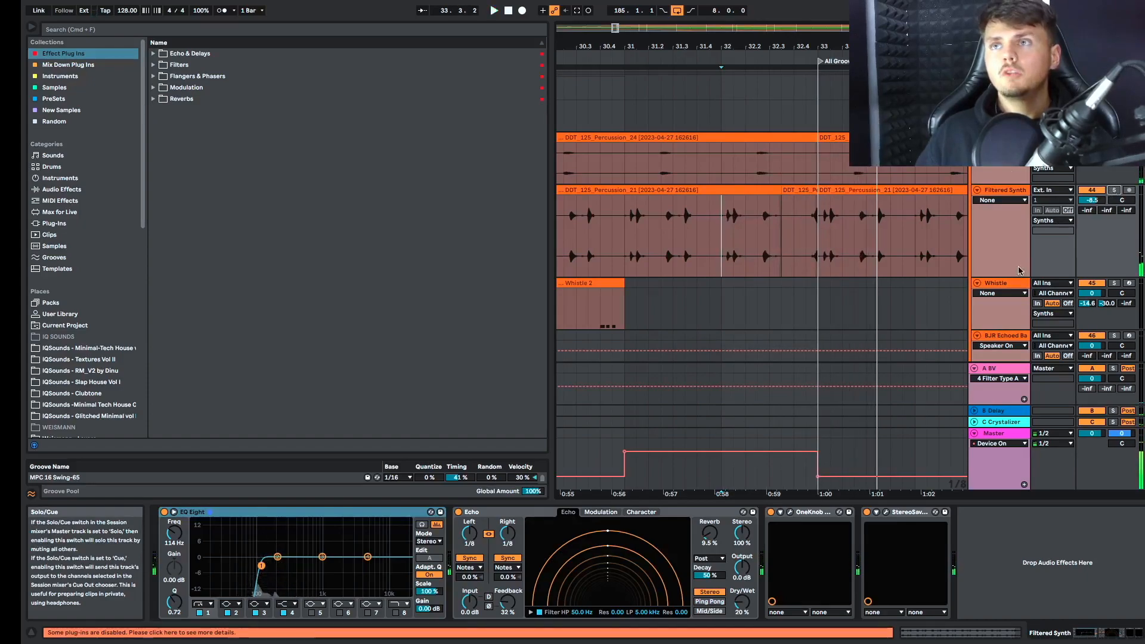
# Play the transition from 31.3.1 and look through the texture, acapella and SFX tracks
pyautogui.scroll(-5, 917, 252)
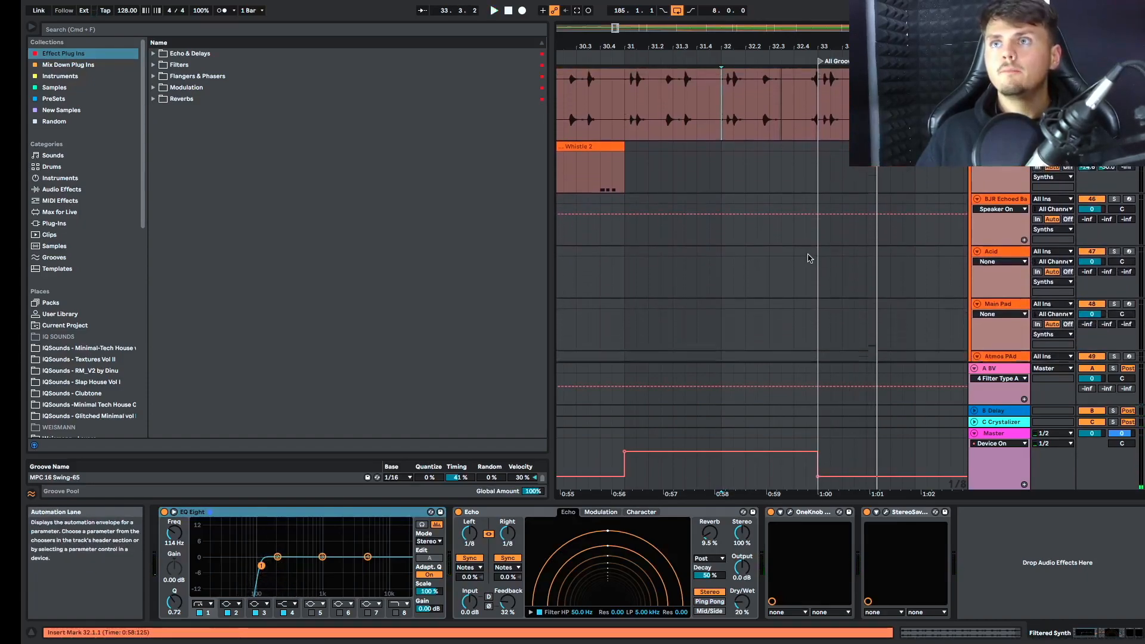
pyautogui.scroll(-5, 693, 264)
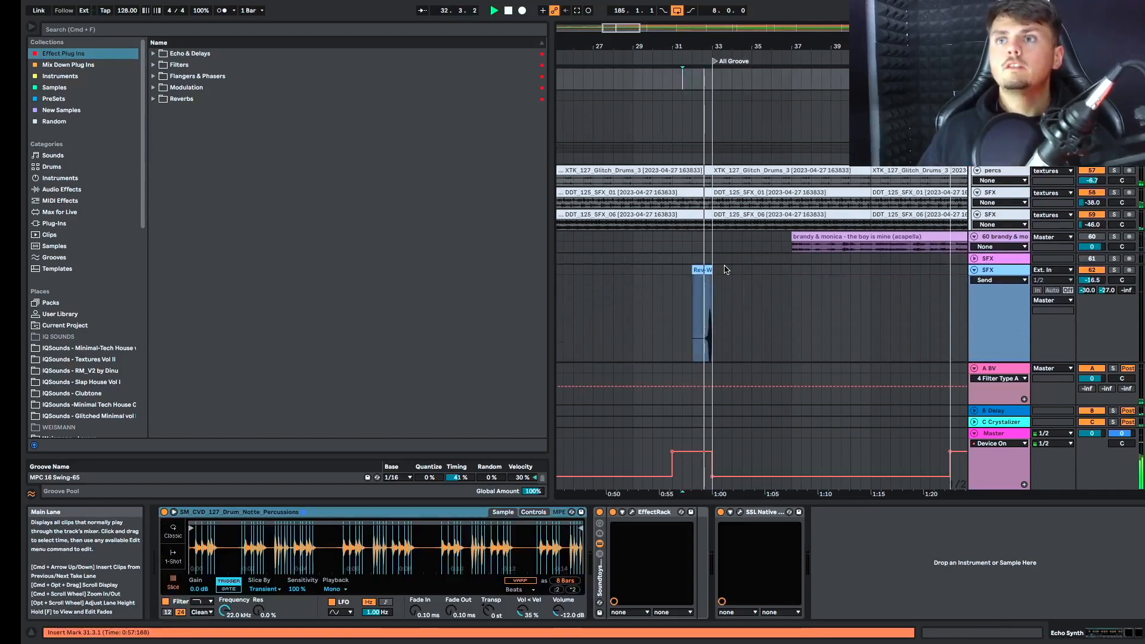
pyautogui.press('space')
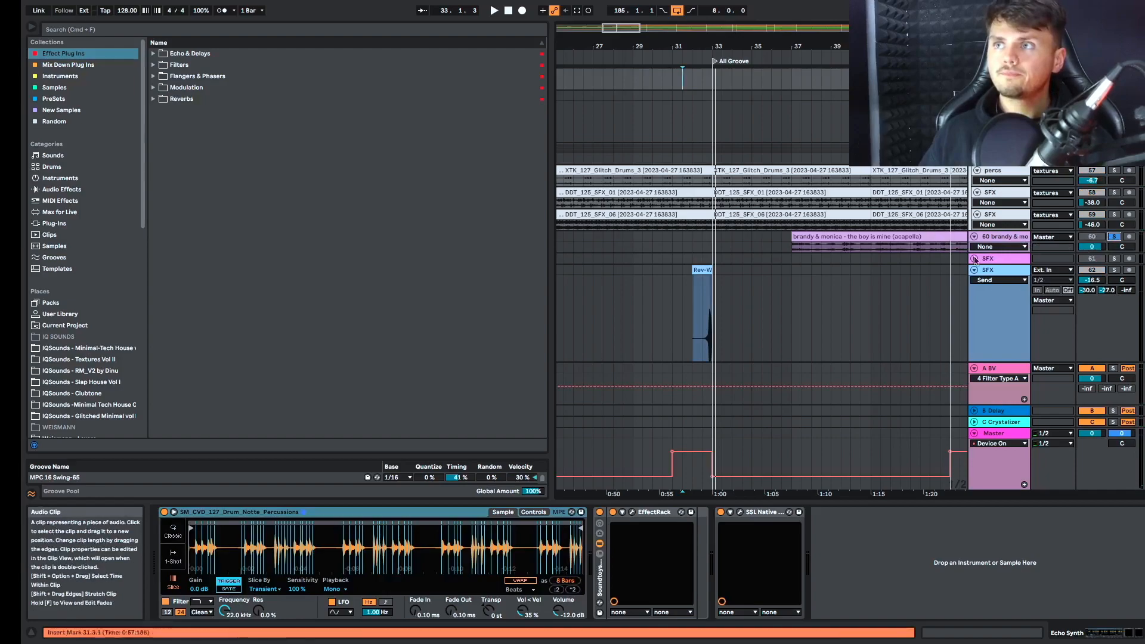
# Enlarge the brandy & monica acapella track, play it from bar 37 and lower its volume to -18.3 dB
pyautogui.moveTo(1004, 253); pyautogui.dragTo(1004, 343)
pyautogui.scroll(3, 815, 268)
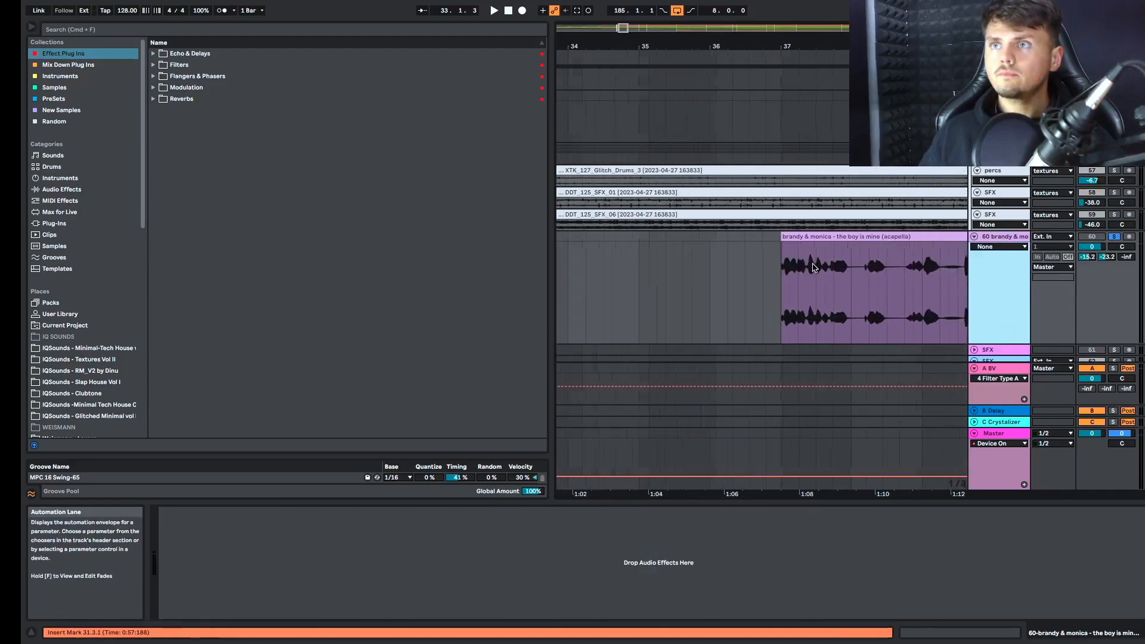
pyautogui.hscroll(3, 781, 262)
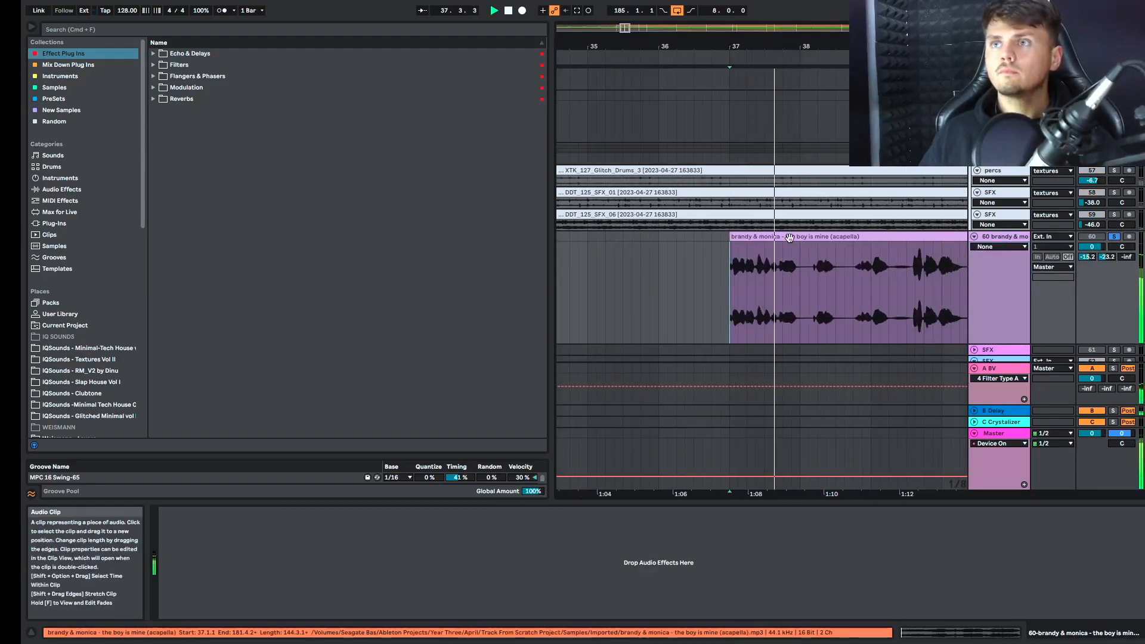
pyautogui.click(789, 238)
pyautogui.doubleClick(790, 239)
pyautogui.moveTo(1093, 246); pyautogui.dragTo(1092, 248)
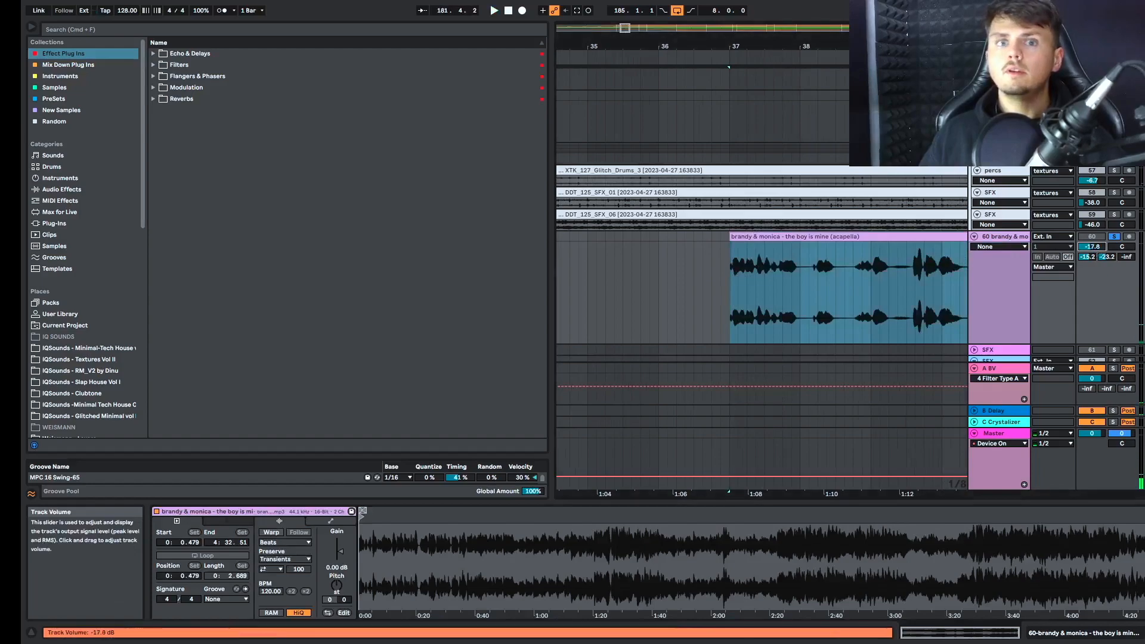
# Audition the acapella's opening from bar 37 and split the clip at 37.2.1
pyautogui.press('space')
pyautogui.scroll(3, 782, 283)
pyautogui.press('space')
pyautogui.press('space')
pyautogui.press('space')
pyautogui.press('space')
pyautogui.click(724, 300)
pyautogui.press('space')
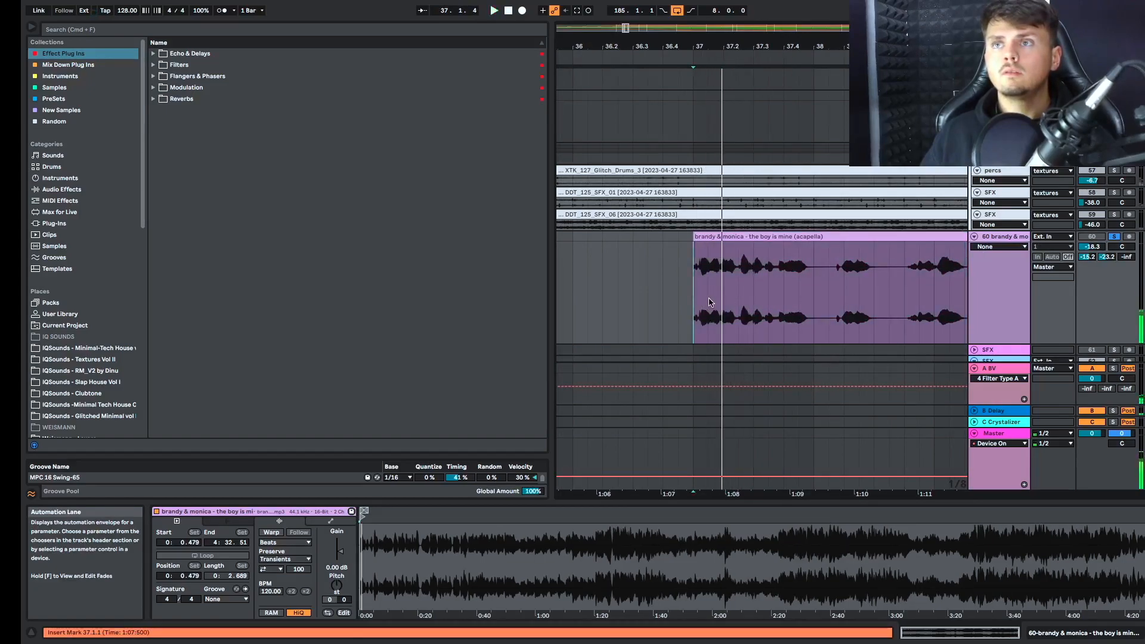
pyautogui.press('space')
pyautogui.press('super+e')
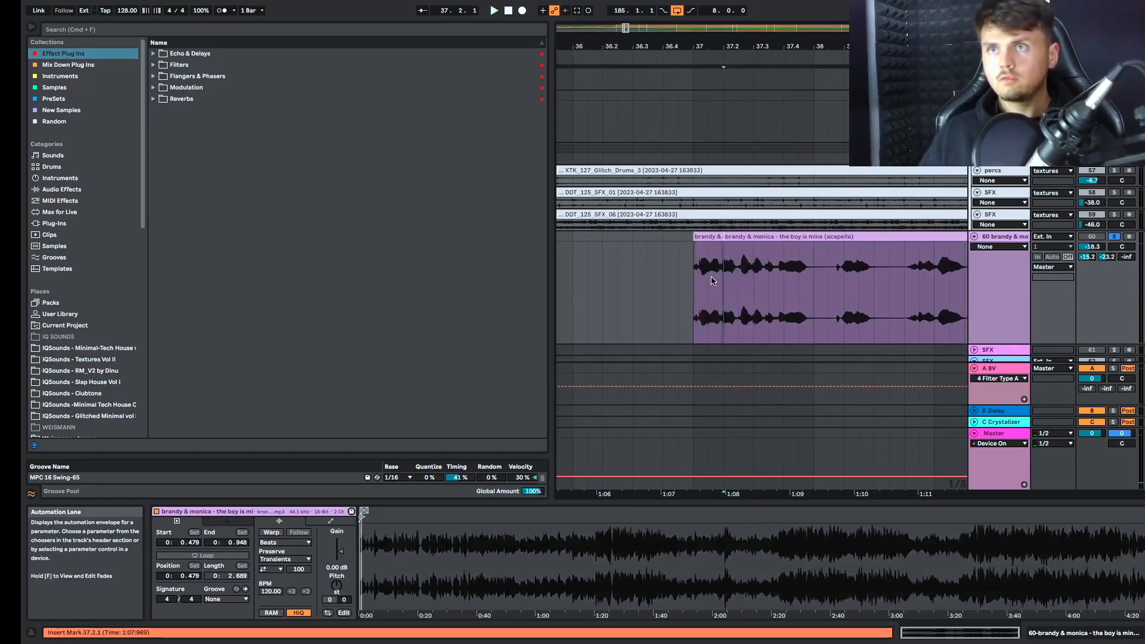
# Move the split-off first acapella piece to 32.4.1 so it ends at bar 33
pyautogui.scroll(-5, 713, 276)
pyautogui.moveTo(713, 237); pyautogui.dragTo(564, 273)
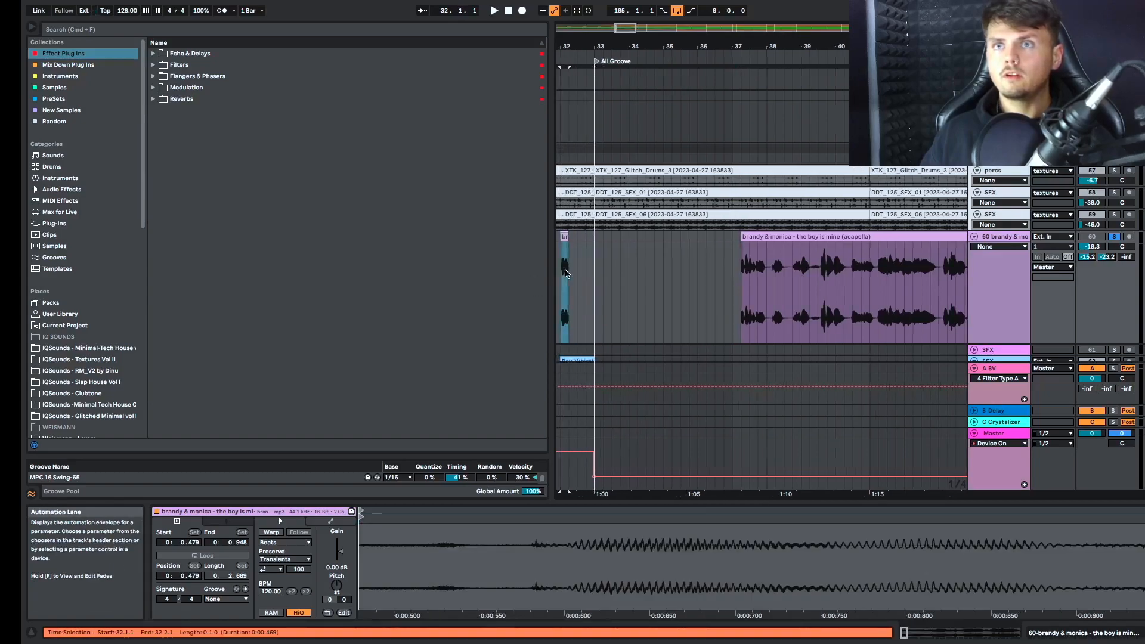
pyautogui.hscroll(-5, 565, 272)
pyautogui.click(763, 268)
pyautogui.click(804, 244)
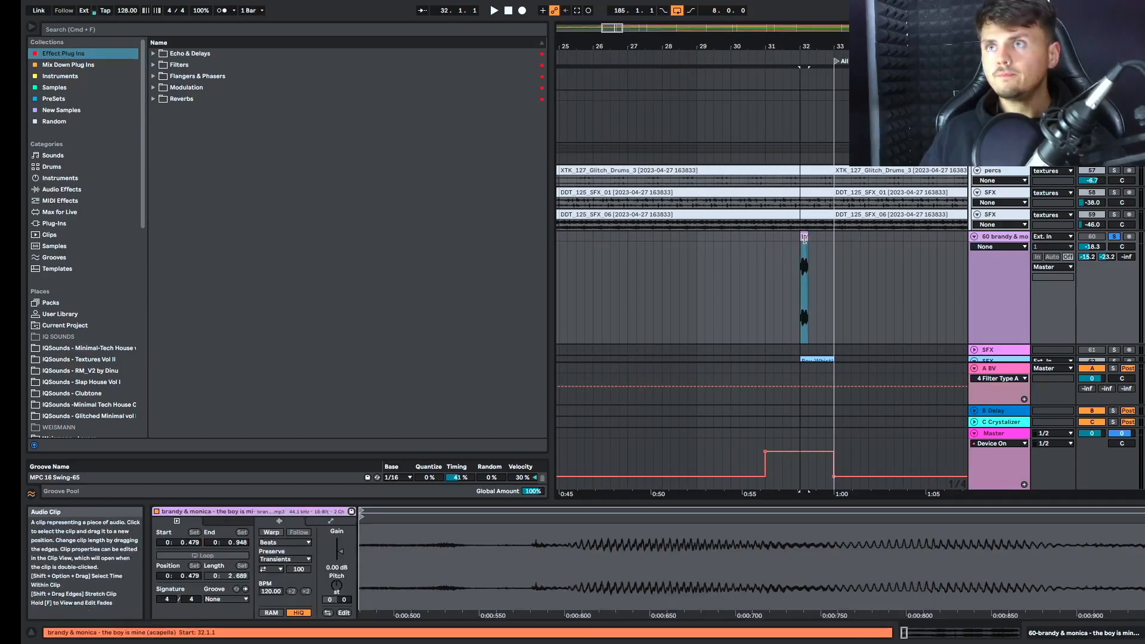
pyautogui.moveTo(804, 245); pyautogui.dragTo(829, 241)
# Unsolo the acapella track, activate it and play the transition from bar 32
pyautogui.click(1114, 237)
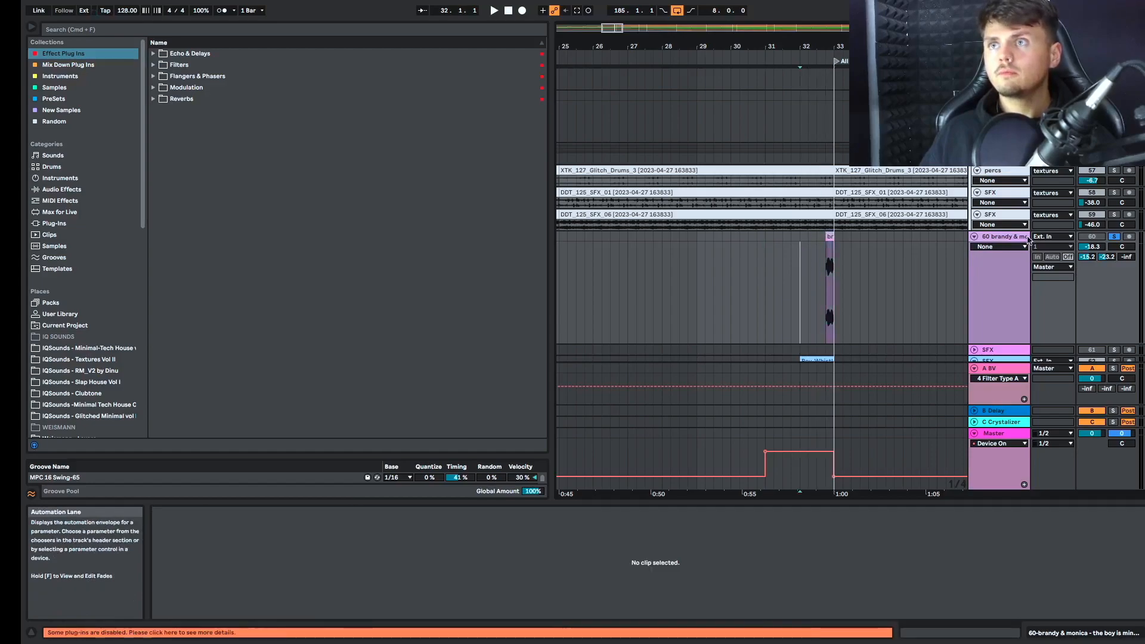
pyautogui.click(1114, 237)
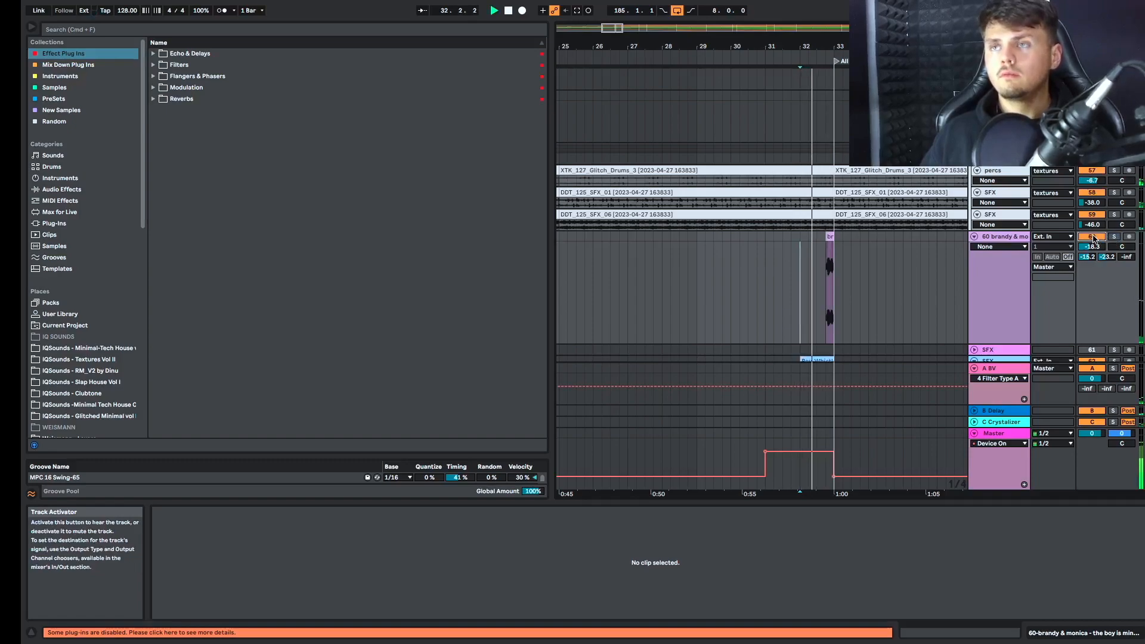
pyautogui.press('space')
pyautogui.press('space')
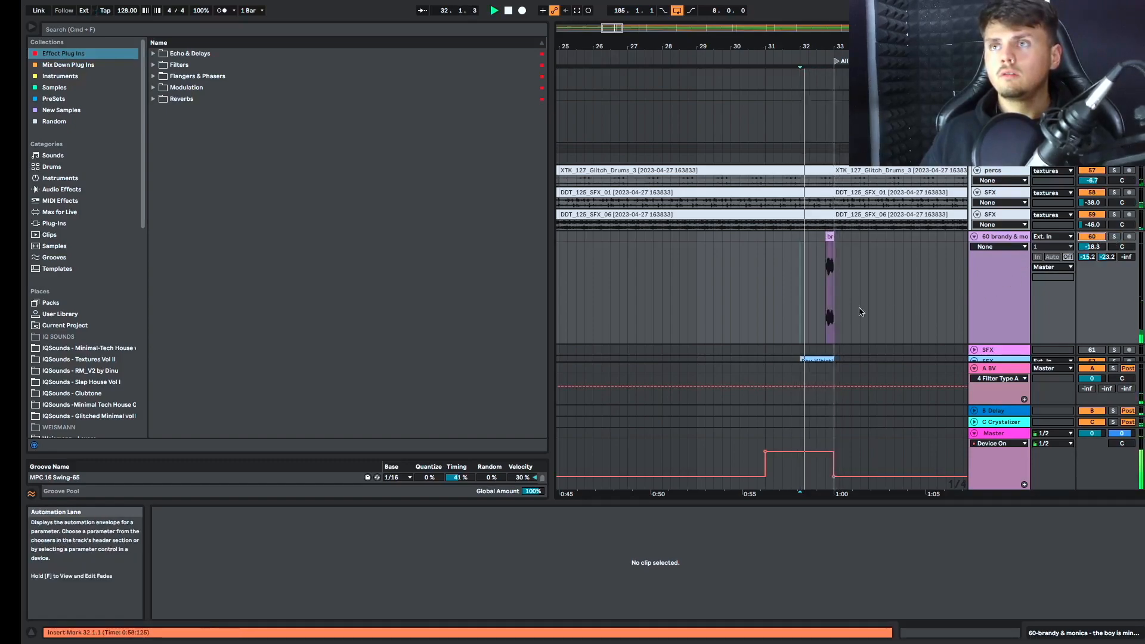
# Trim the start of the acapella chop, place it from 32.4.1 to 32.4.4 and play it from just before bar 32
pyautogui.scroll(5, 883, 298)
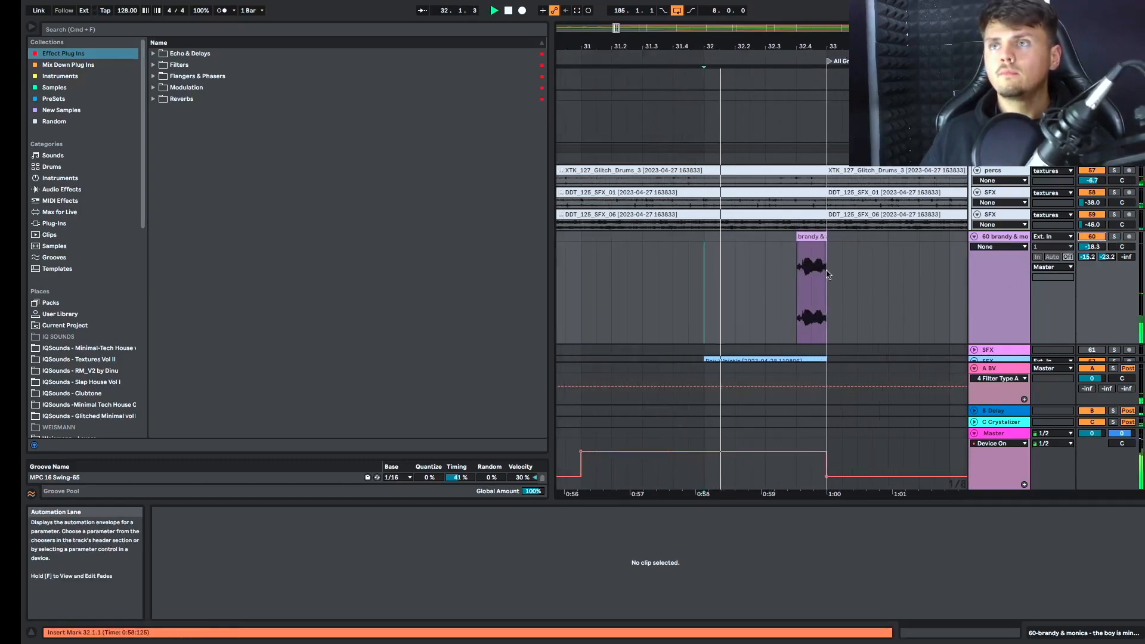
pyautogui.scroll(4, 828, 274)
pyautogui.moveTo(740, 237)
pyautogui.mouseDown()
pyautogui.moveTo(769, 237)
pyautogui.moveTo(756, 238)
pyautogui.mouseUp()
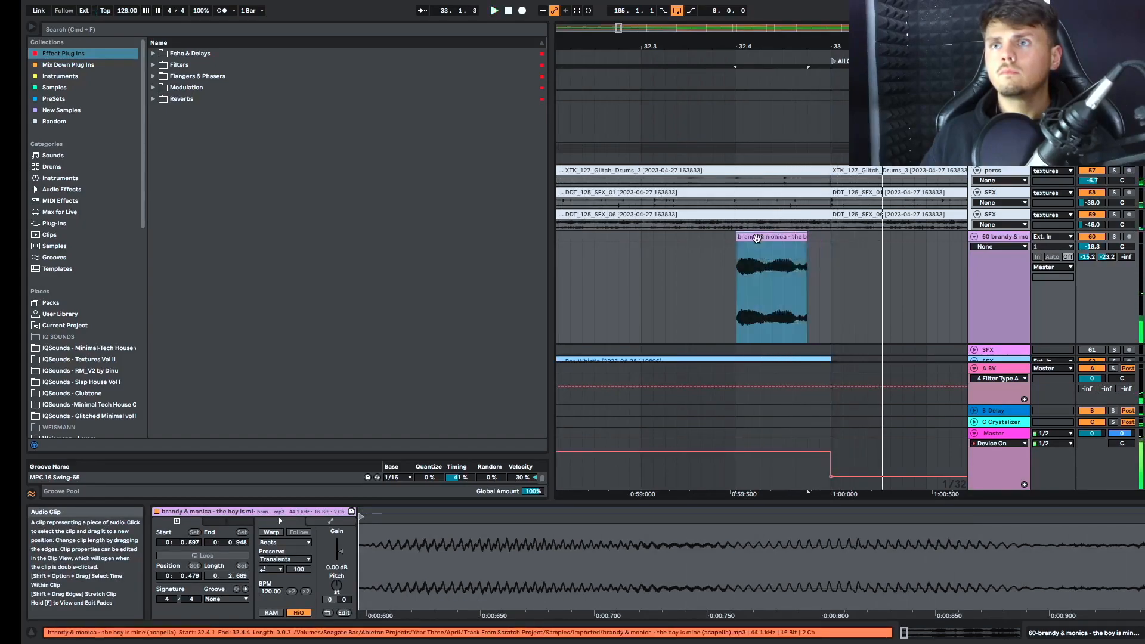
pyautogui.press('-')
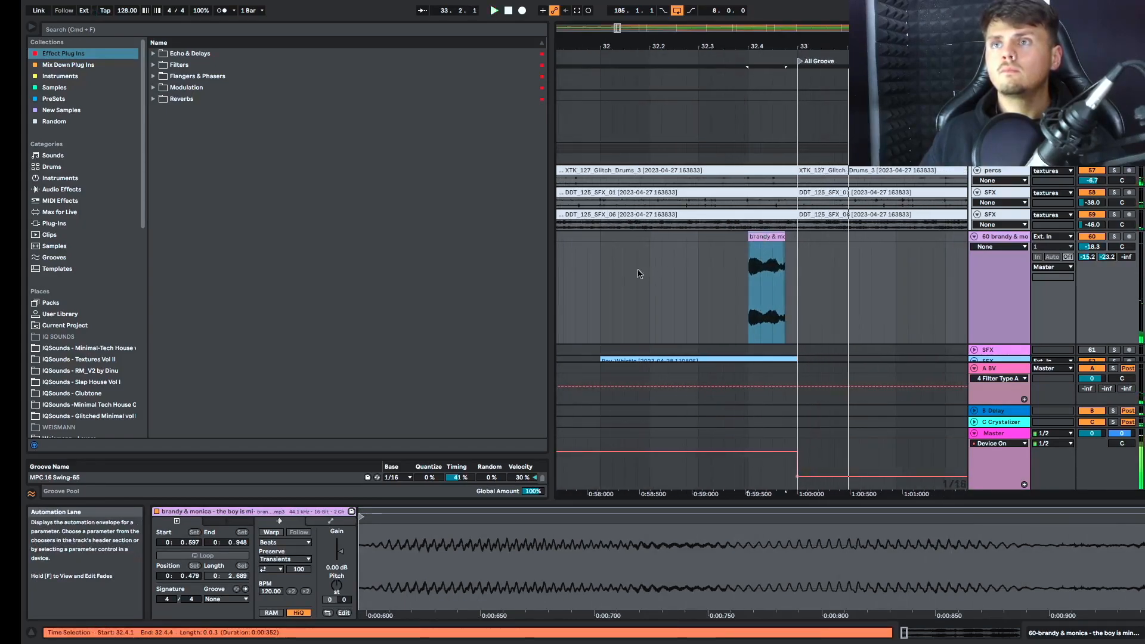
pyautogui.click(588, 280)
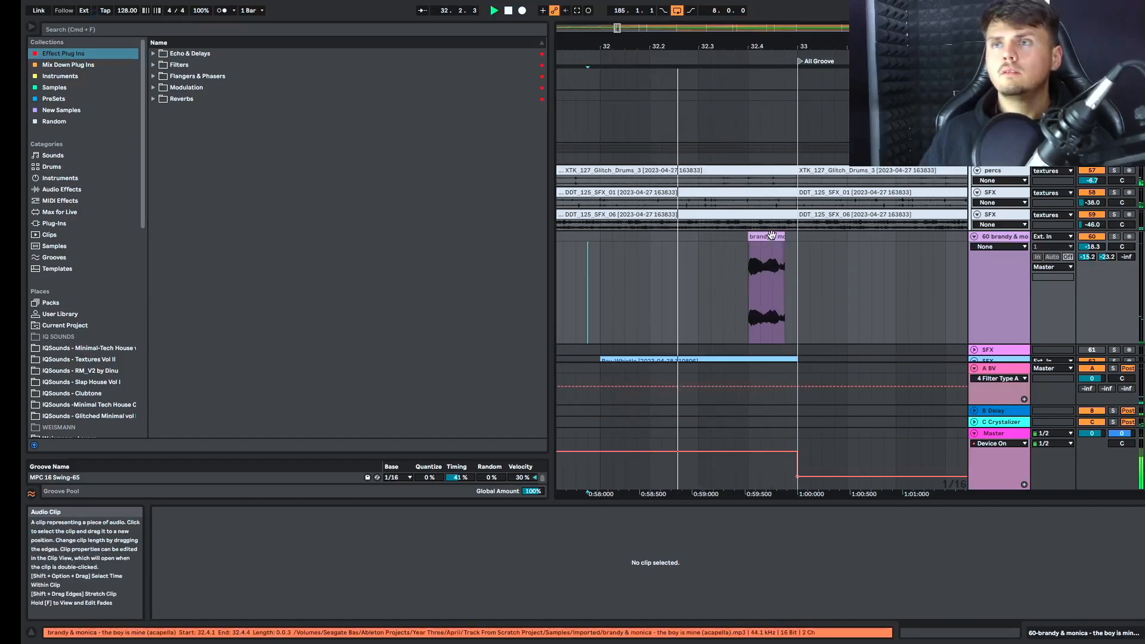
# Extend the acapella chop, trim its start to leave a shorter vocal hit, and place it at 32.4.3
pyautogui.click(775, 277)
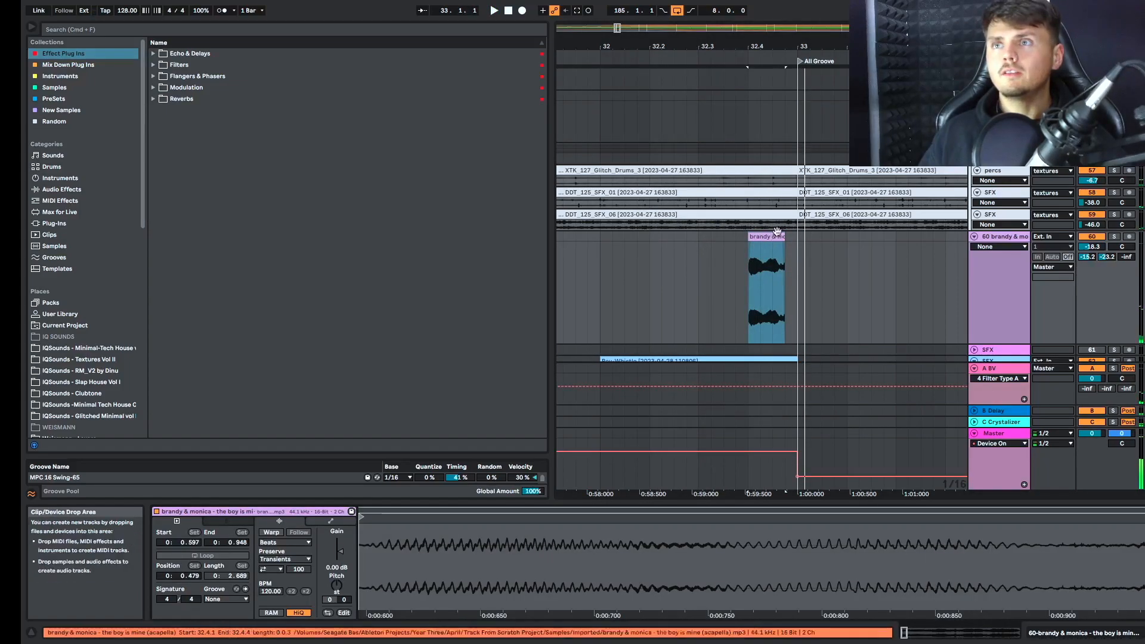
pyautogui.moveTo(785, 245); pyautogui.dragTo(798, 244)
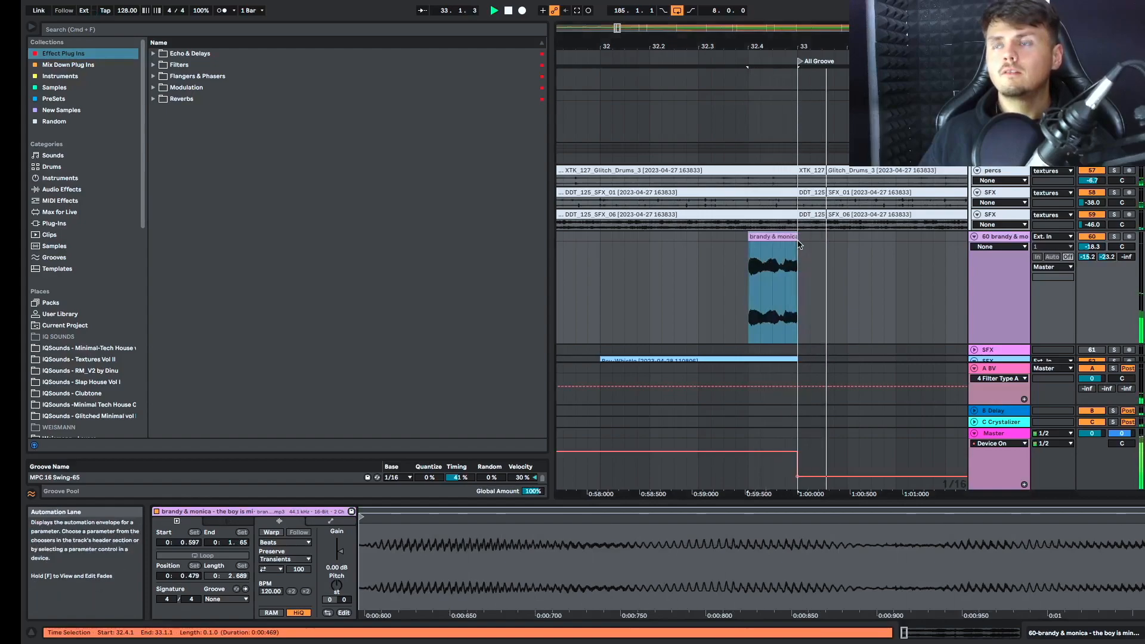
pyautogui.moveTo(749, 239); pyautogui.dragTo(835, 233)
pyautogui.scroll(3, 777, 239)
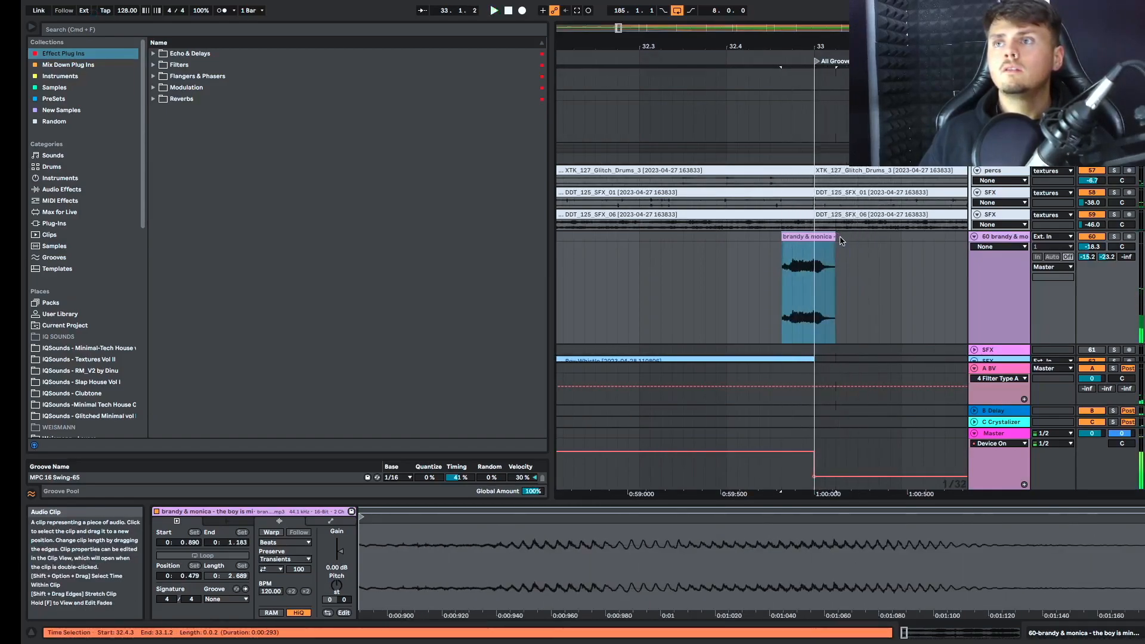
pyautogui.scroll(-3, 794, 238)
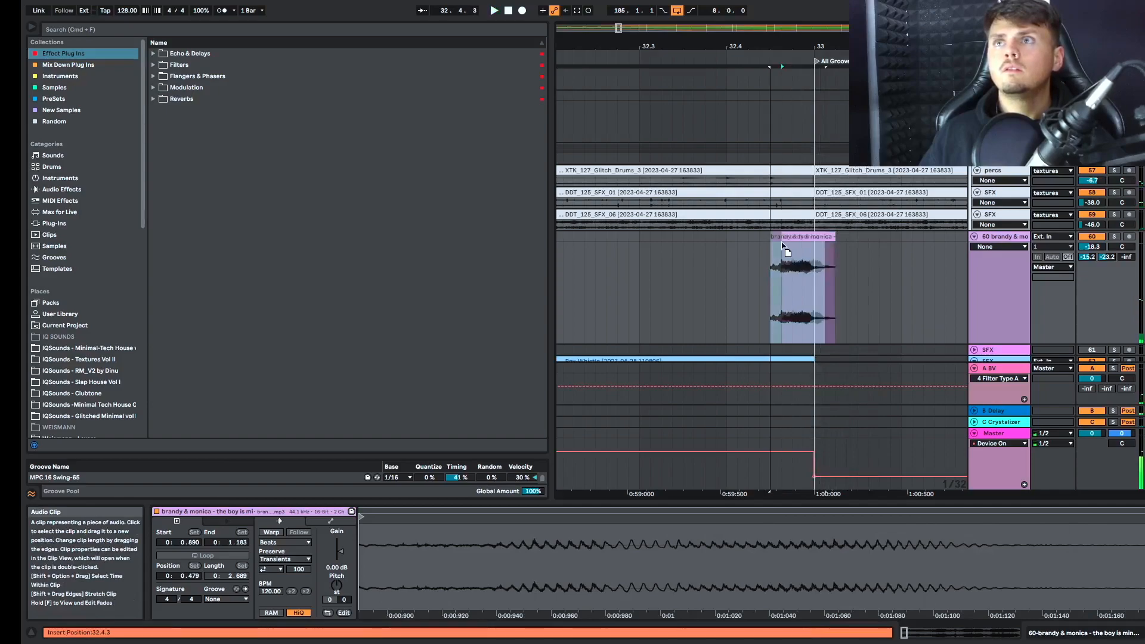
# Play the transition into bar 33 with the repositioned acapella chop
pyautogui.click(717, 264)
pyautogui.press('space')
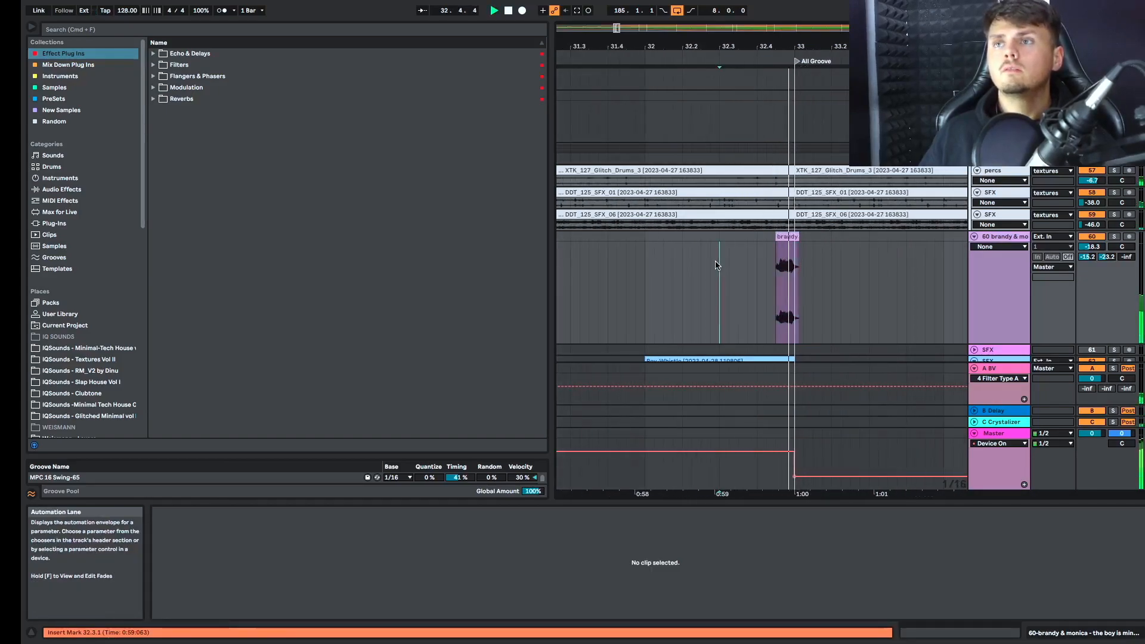
pyautogui.scroll(-2, 749, 275)
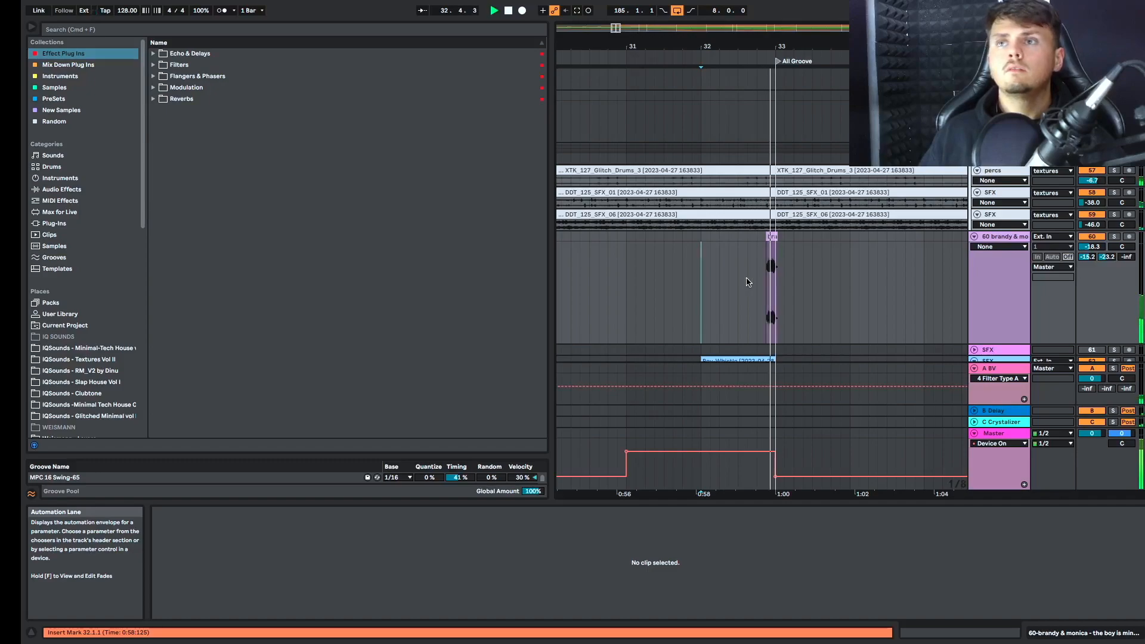
pyautogui.scroll(-3, 800, 278)
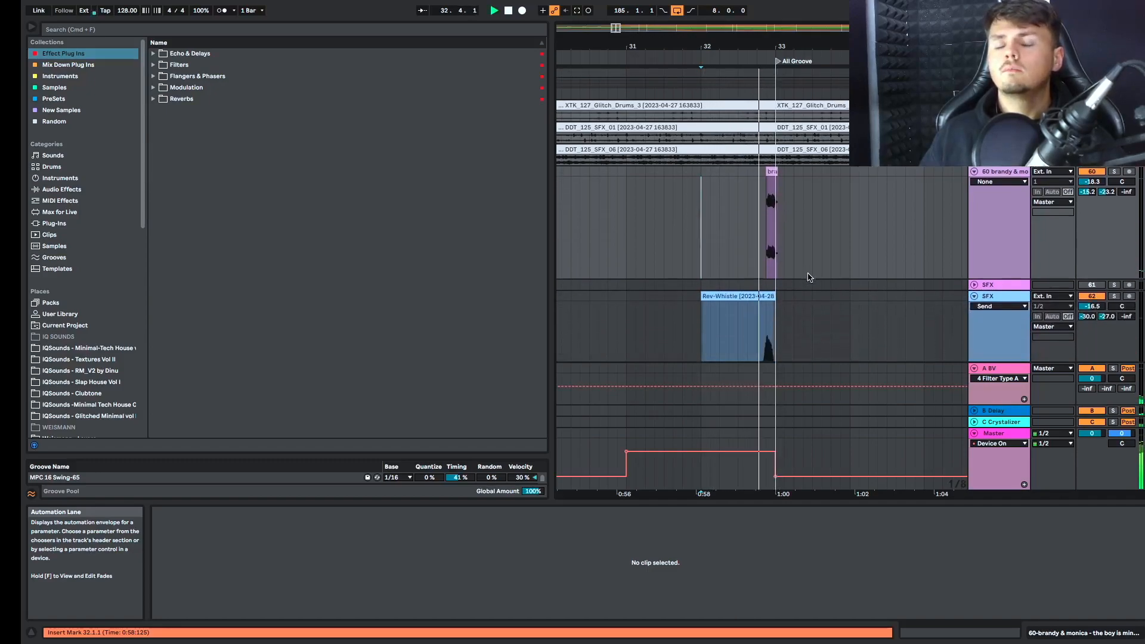
pyautogui.scroll(-4, 808, 277)
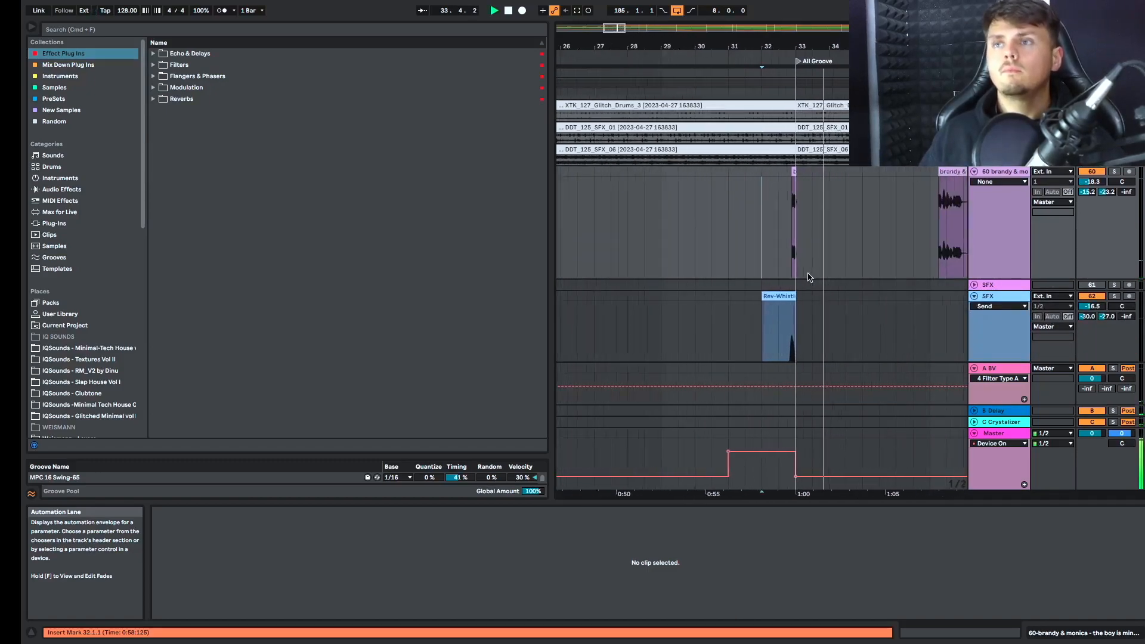
# Solo the acapella track and play it from 37.1.1
pyautogui.hscroll(3, 809, 277)
pyautogui.click(838, 245)
pyautogui.press('space')
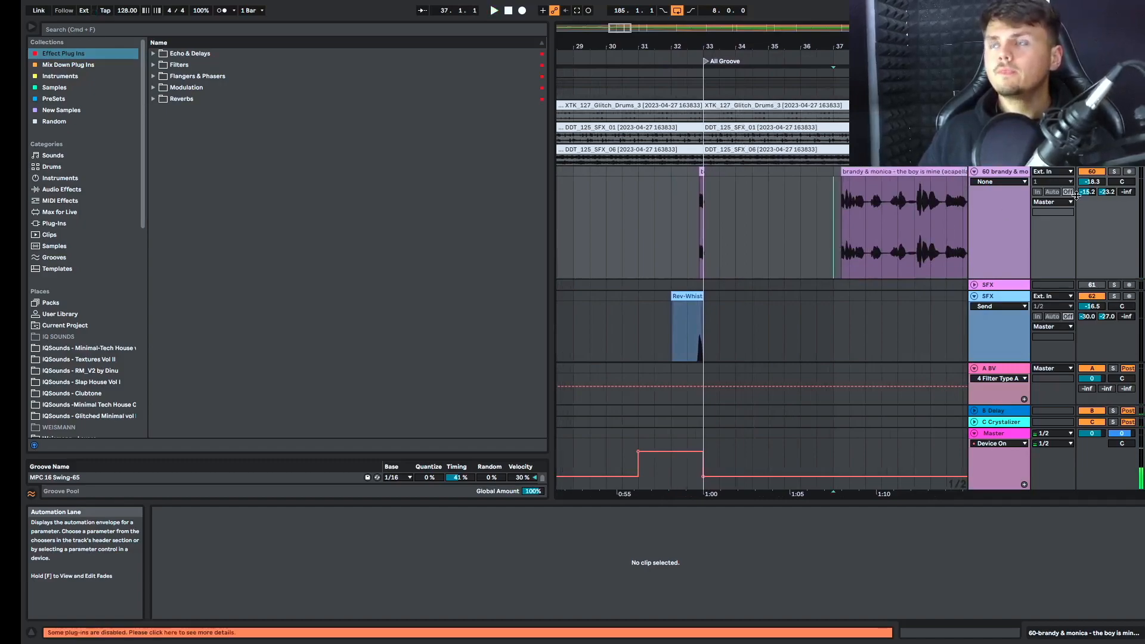
pyautogui.click(1115, 172)
pyautogui.scroll(5, 859, 238)
pyautogui.press('space')
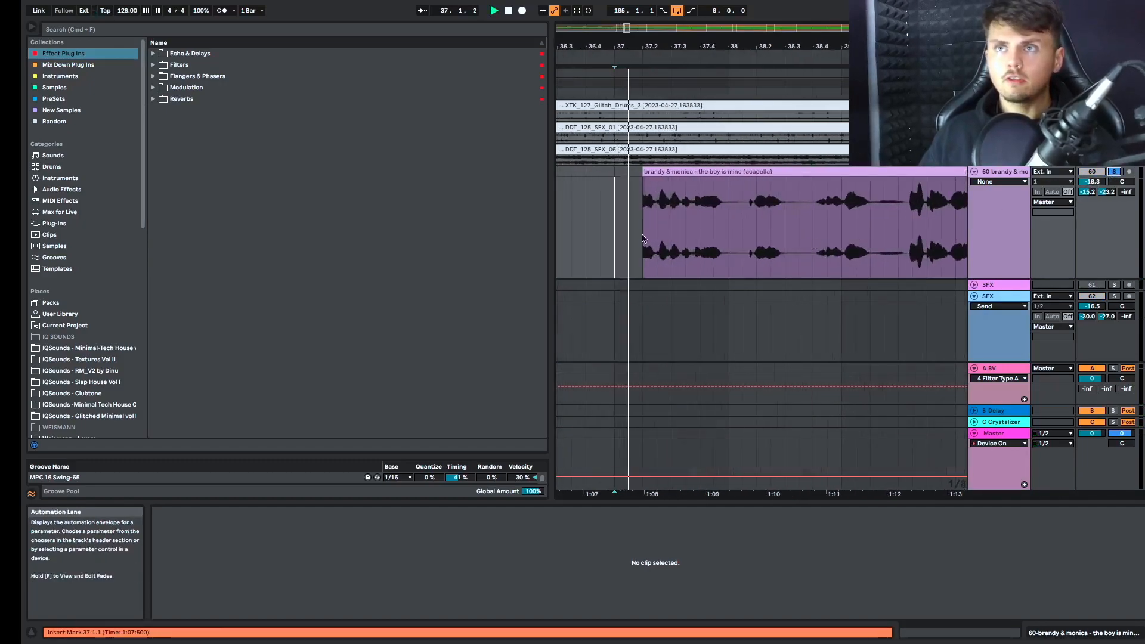
# Audition the acapella around 37.3 and split out the piece from 37.3.2 to 37.3.4
pyautogui.click(692, 246)
pyautogui.scroll(4, 656, 255)
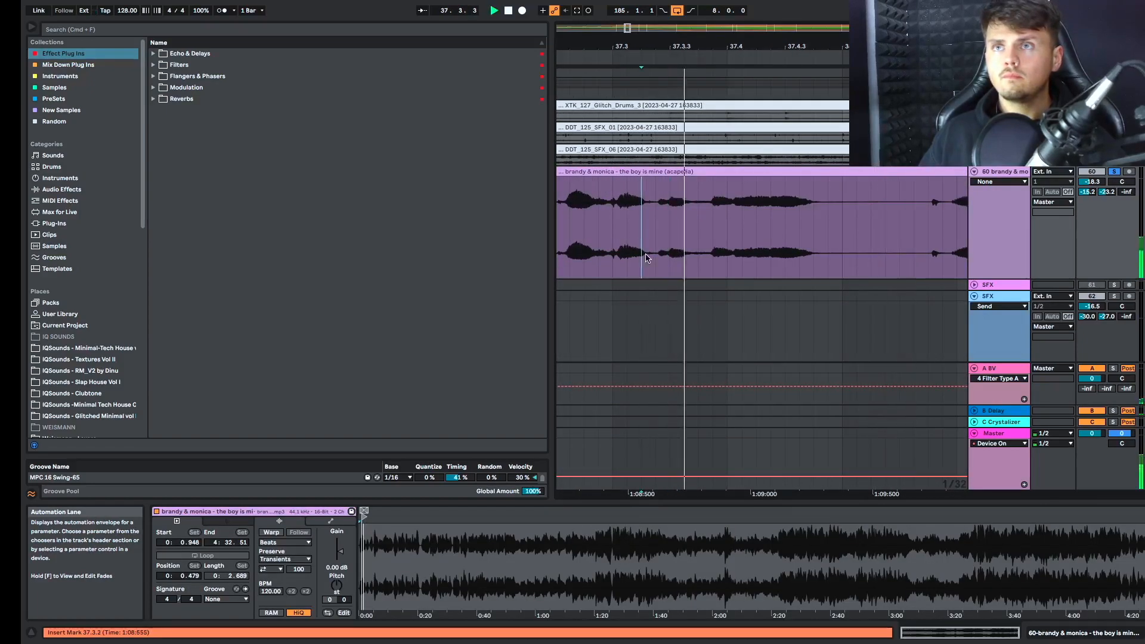
pyautogui.click(653, 257)
pyautogui.moveTo(653, 257); pyautogui.dragTo(710, 190)
pyautogui.press('super+e')
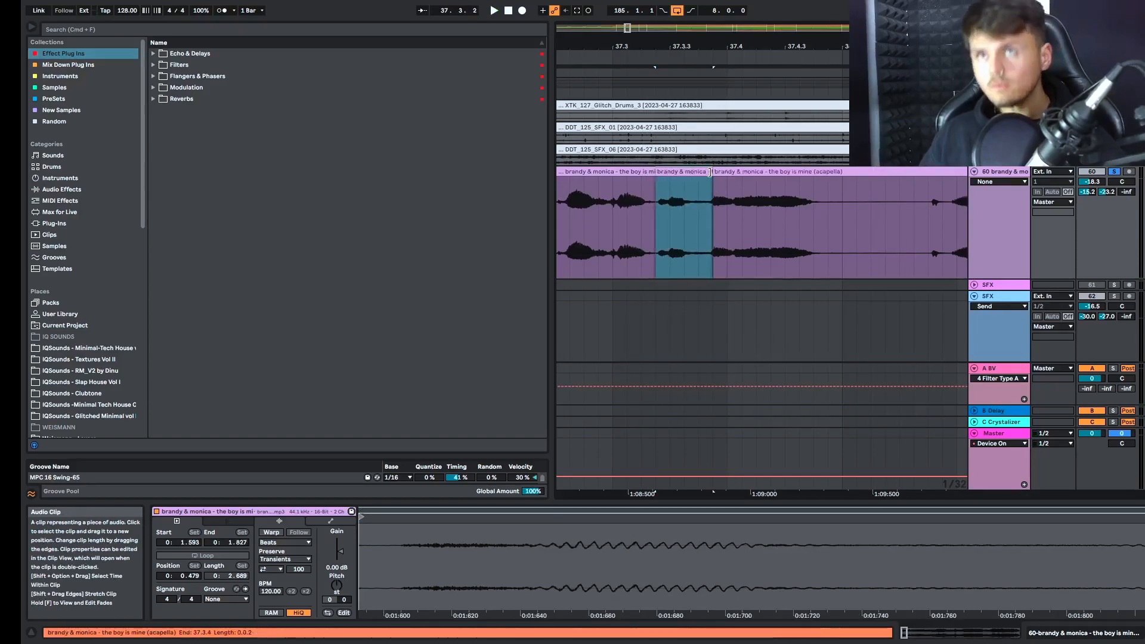
# Insert an audio track below the acapella and move the bar 33 chop and the 37.3.2 piece onto it
pyautogui.scroll(-5, 712, 179)
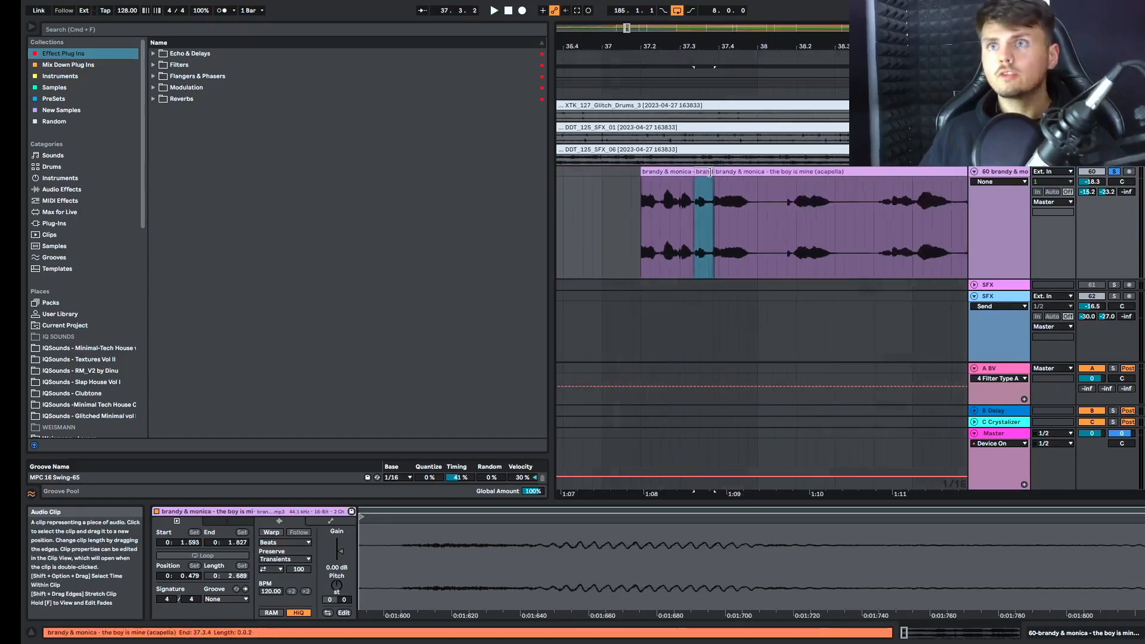
pyautogui.rightClick(990, 173)
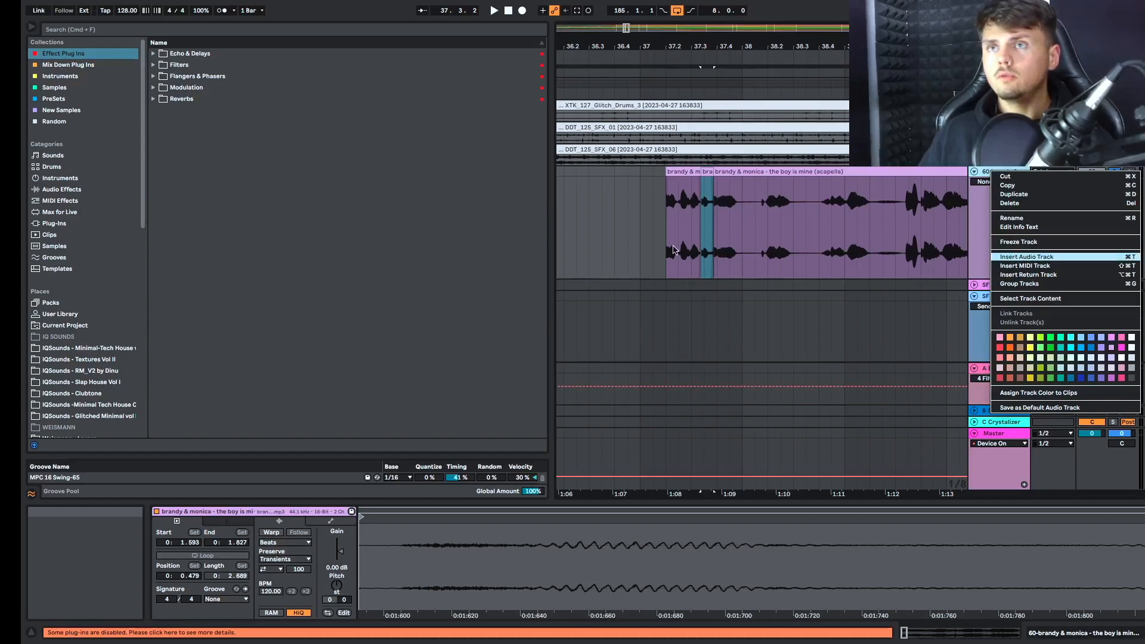
pyautogui.scroll(-2, 687, 239)
pyautogui.hscroll(-6, 685, 232)
pyautogui.moveTo(669, 175); pyautogui.dragTo(677, 313)
pyautogui.hscroll(5, 757, 299)
pyautogui.moveTo(808, 198); pyautogui.dragTo(807, 292)
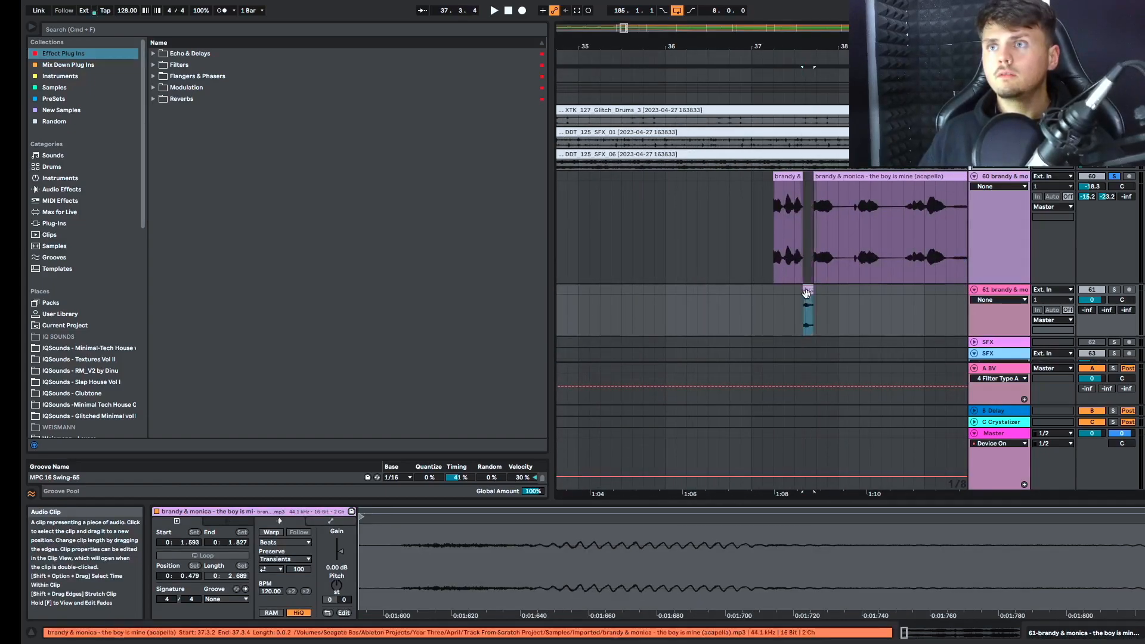
# Play the remaining acapella from 37.2.1 to find the next vocal piece
pyautogui.scroll(4, 774, 304)
pyautogui.scroll(-1, 774, 292)
pyautogui.click(775, 275)
pyautogui.click(775, 256)
pyautogui.press('space')
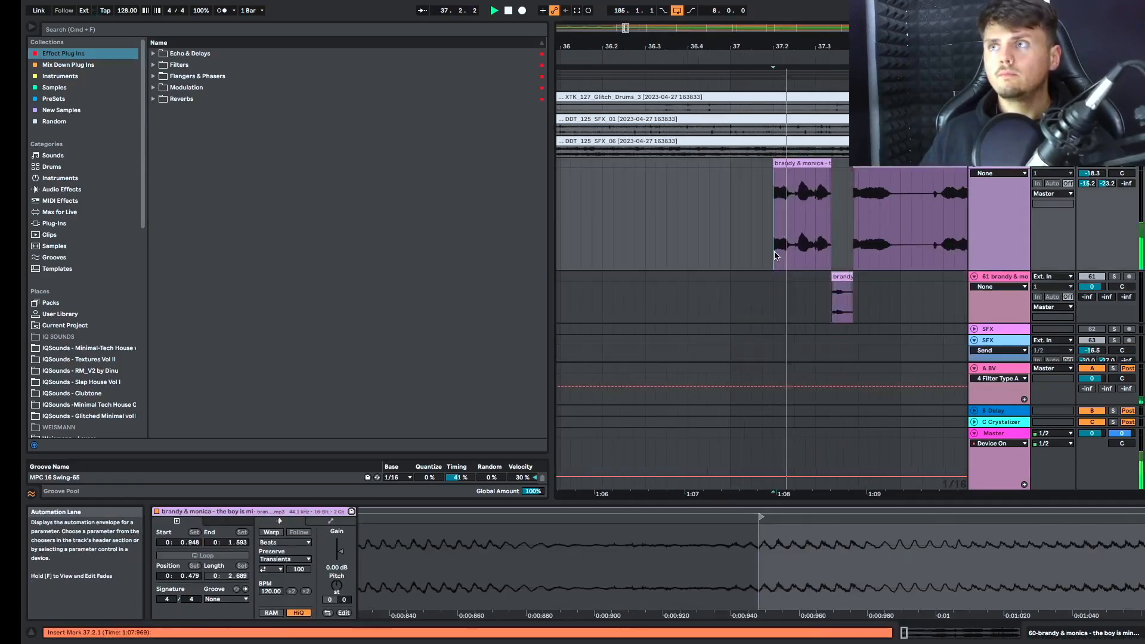
pyautogui.hscroll(5, 775, 256)
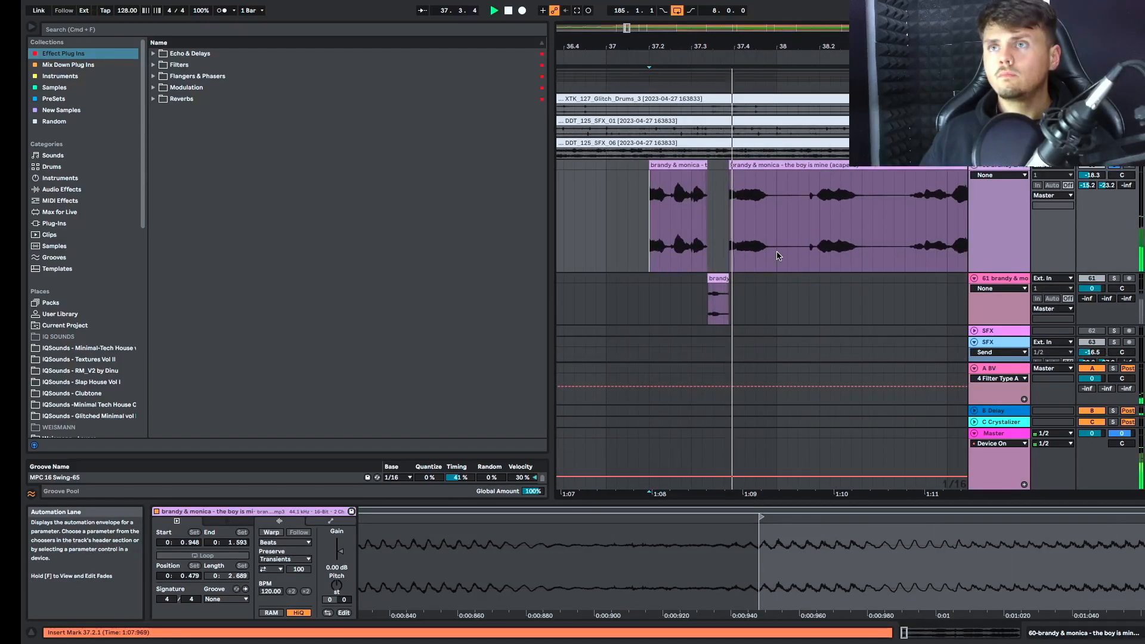
# Split out the acapella piece from 37.4.1 to 38.1.1 and move it to track 61, ending at 38.1.2
pyautogui.scroll(2, 732, 258)
pyautogui.click(735, 259)
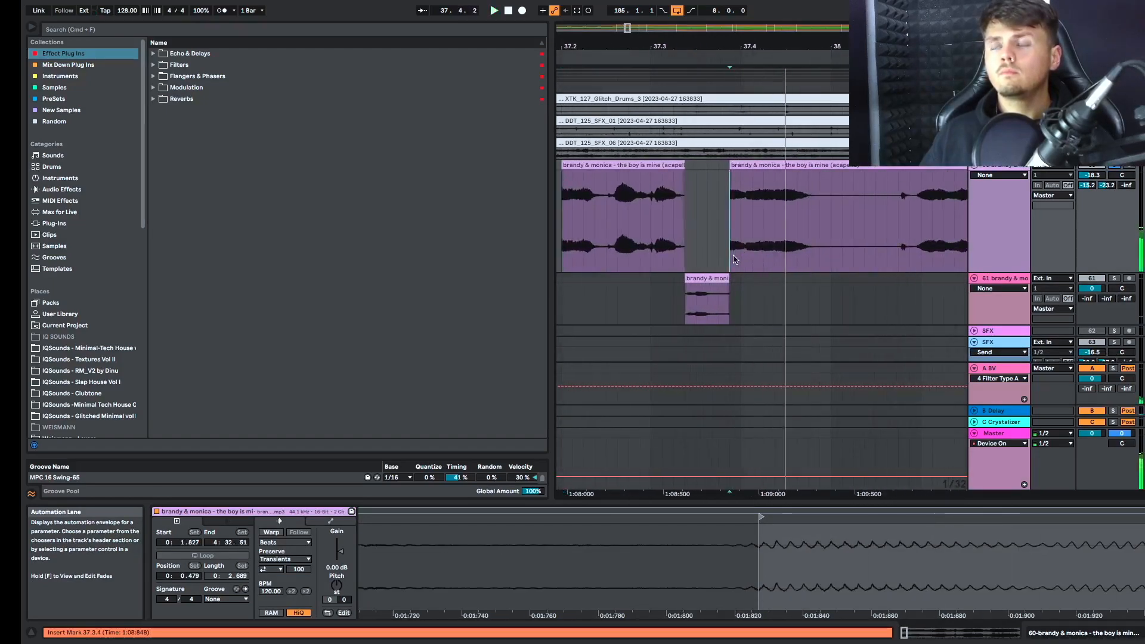
pyautogui.click(738, 259)
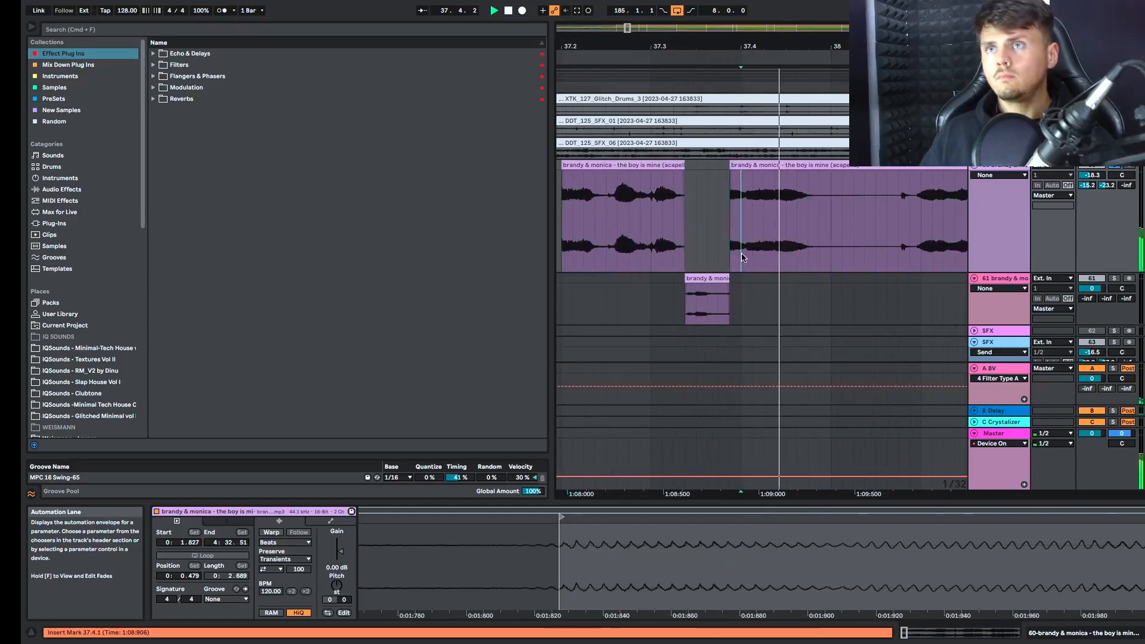
pyautogui.press('space')
pyautogui.press('super+e')
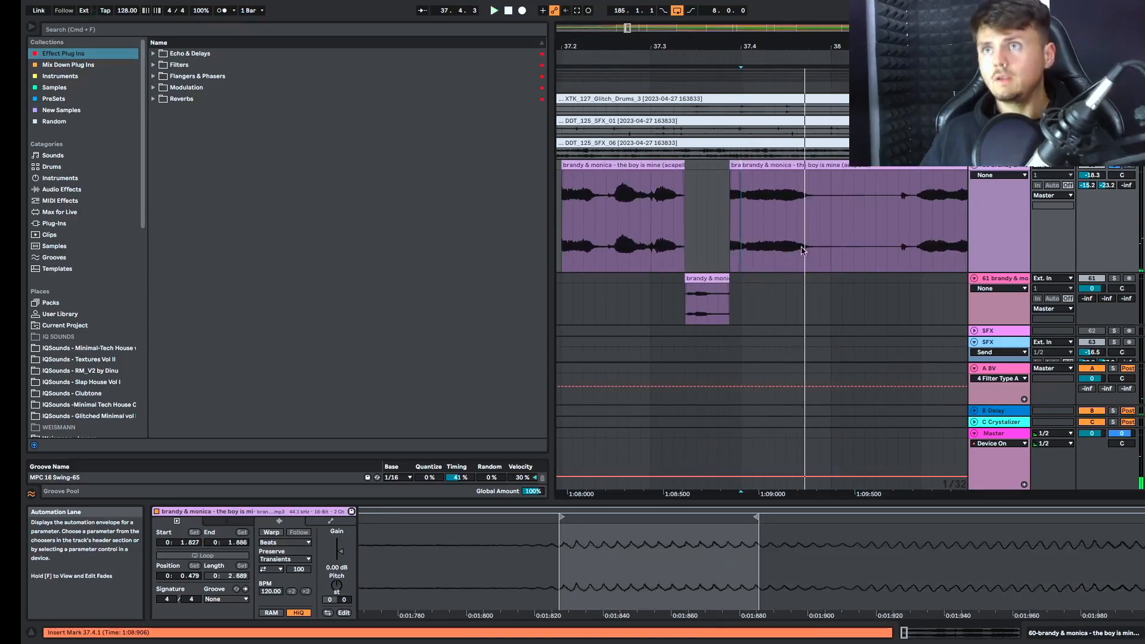
pyautogui.click(820, 246)
pyautogui.click(830, 244)
pyautogui.press('super+e')
pyautogui.moveTo(780, 181); pyautogui.dragTo(810, 293)
# Audition from 38.1.2, split out the acapella piece up to 38.3.3 and move it to track 61 at 38.2.1
pyautogui.hscroll(5, 647, 230)
pyautogui.click(645, 230)
pyautogui.press('space')
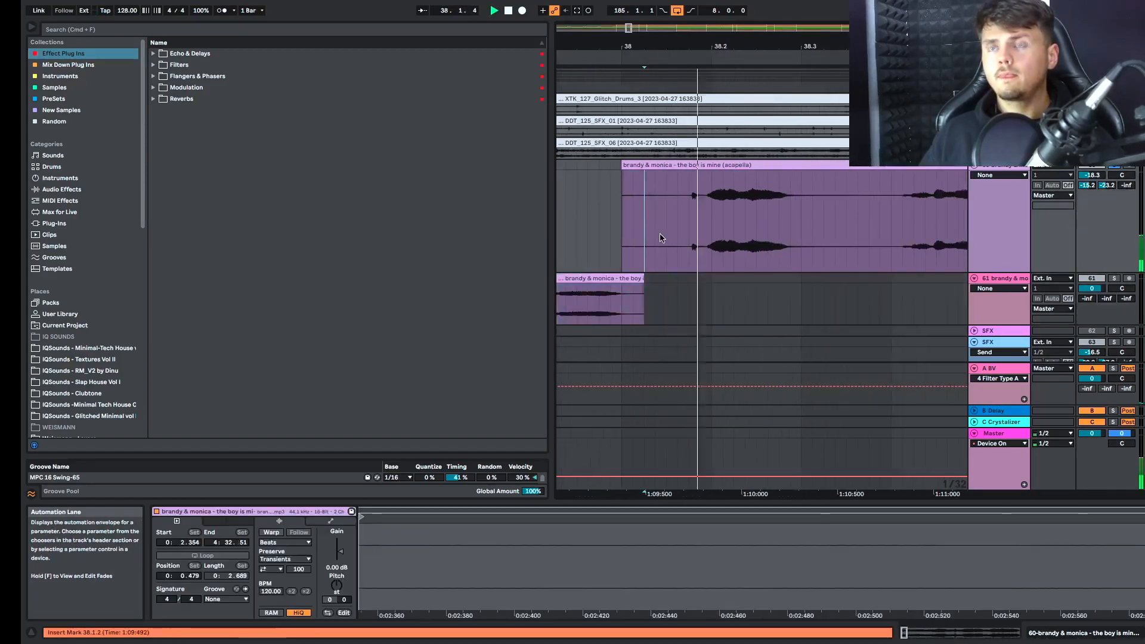
pyautogui.scroll(-5, 663, 238)
pyautogui.press('super+e')
pyautogui.click(729, 219)
pyautogui.press('super+e')
pyautogui.moveTo(708, 166); pyautogui.dragTo(747, 301)
# Audition the following phrase, split out the acapella piece from 39.1.1 to 39.2.1 and move it to track 61
pyautogui.click(756, 248)
pyautogui.press('space')
pyautogui.hscroll(2, 754, 250)
pyautogui.click(716, 253)
pyautogui.press('space')
pyautogui.press('super+e')
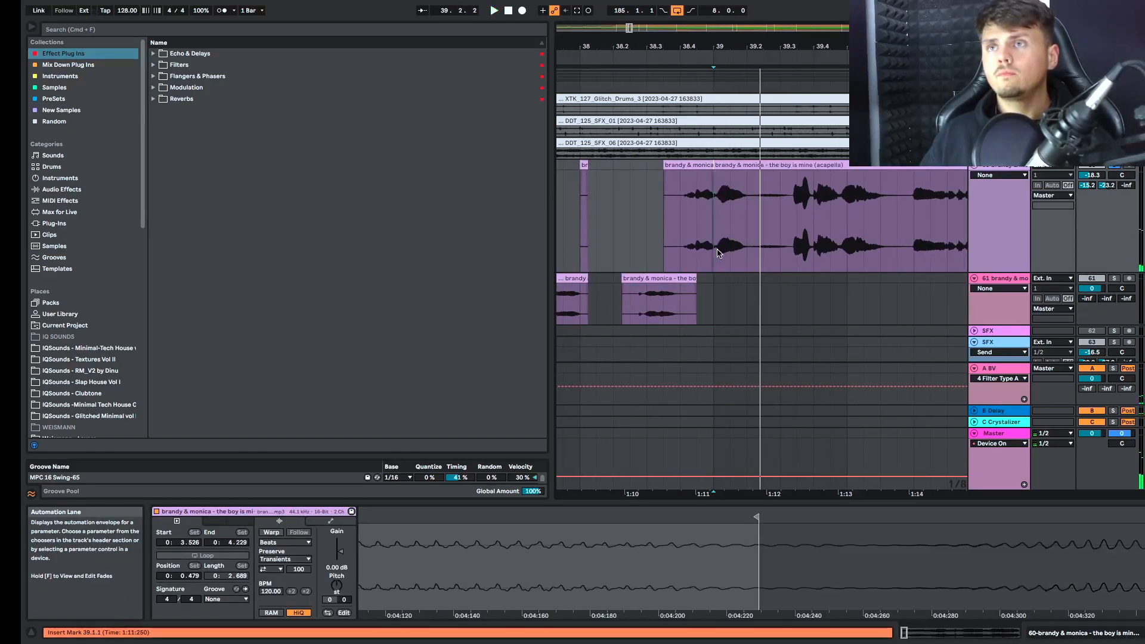
pyautogui.click(747, 248)
pyautogui.press('super+e')
pyautogui.moveTo(729, 173); pyautogui.dragTo(738, 284)
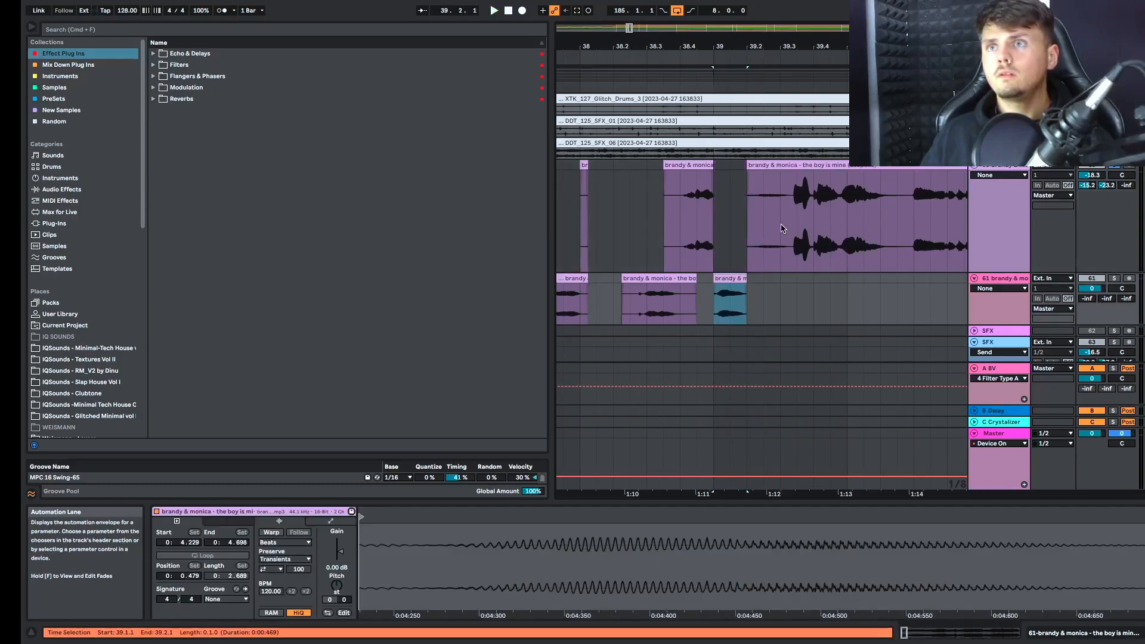
# Play from 39.2.1, split off the next short acapella piece and move it to an earlier position on track 61
pyautogui.click(747, 246)
pyautogui.press('space')
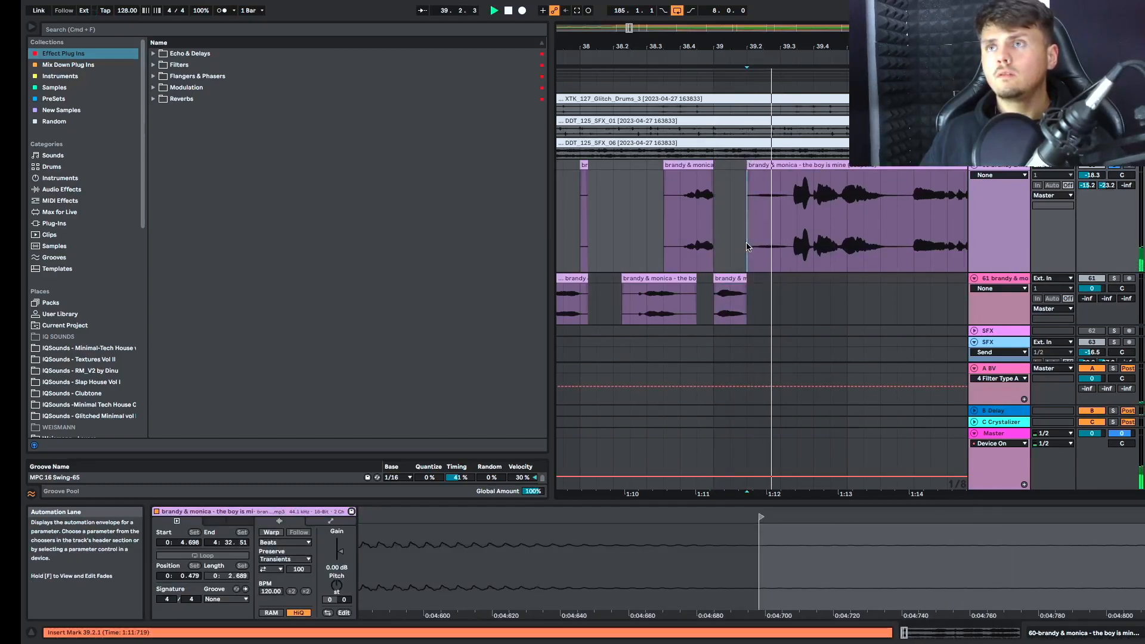
pyautogui.click(776, 200)
pyautogui.press('super+e')
pyautogui.moveTo(777, 173); pyautogui.dragTo(601, 292)
pyautogui.scroll(-3, 795, 282)
pyautogui.hscroll(-3, 603, 320)
pyautogui.moveTo(704, 294); pyautogui.dragTo(618, 294)
# Play the remaining acapella from 39.3.1 to look for further vocal chops
pyautogui.click(899, 262)
pyautogui.press('space')
pyautogui.scroll(5, 913, 270)
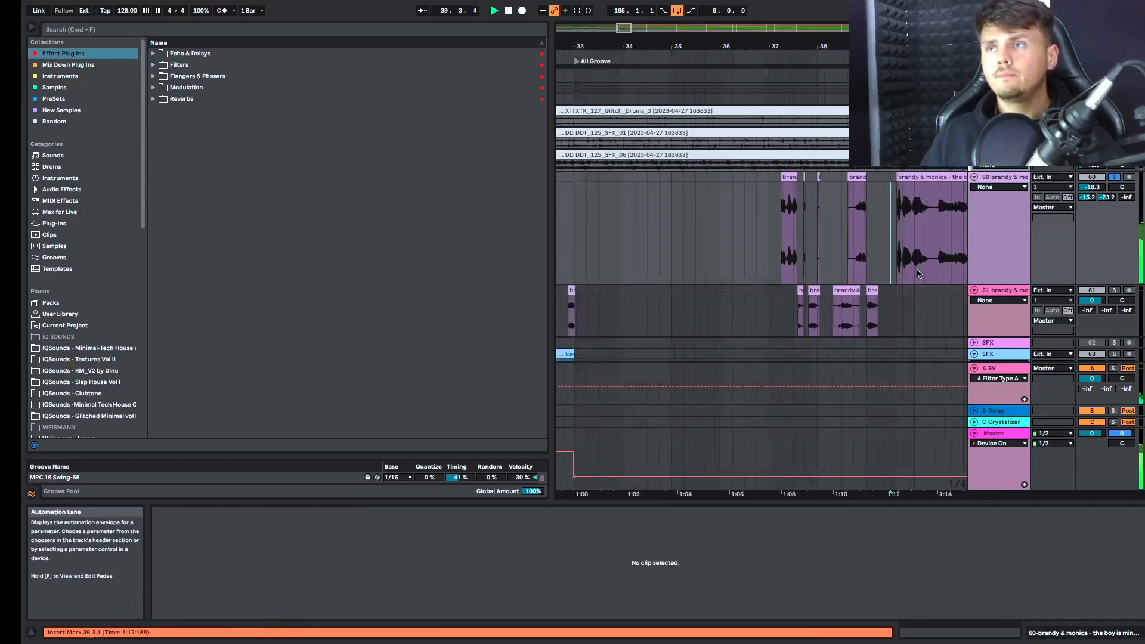
pyautogui.hscroll(3, 905, 272)
pyautogui.press('space')
pyautogui.press('space')
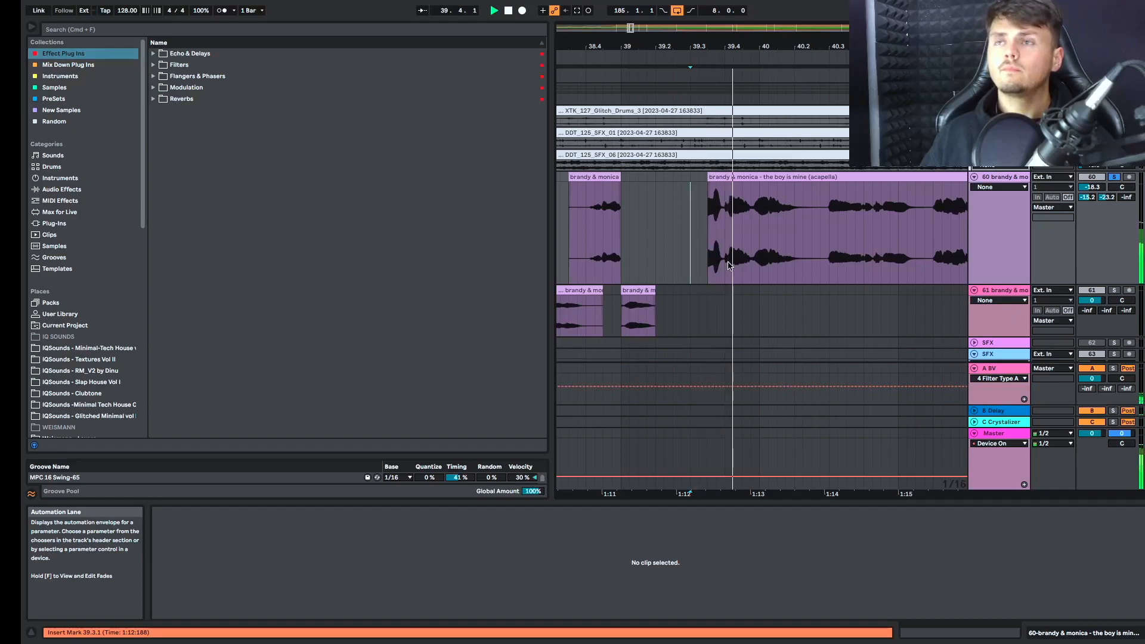
pyautogui.hscroll(2, 729, 267)
pyautogui.hscroll(3, 729, 267)
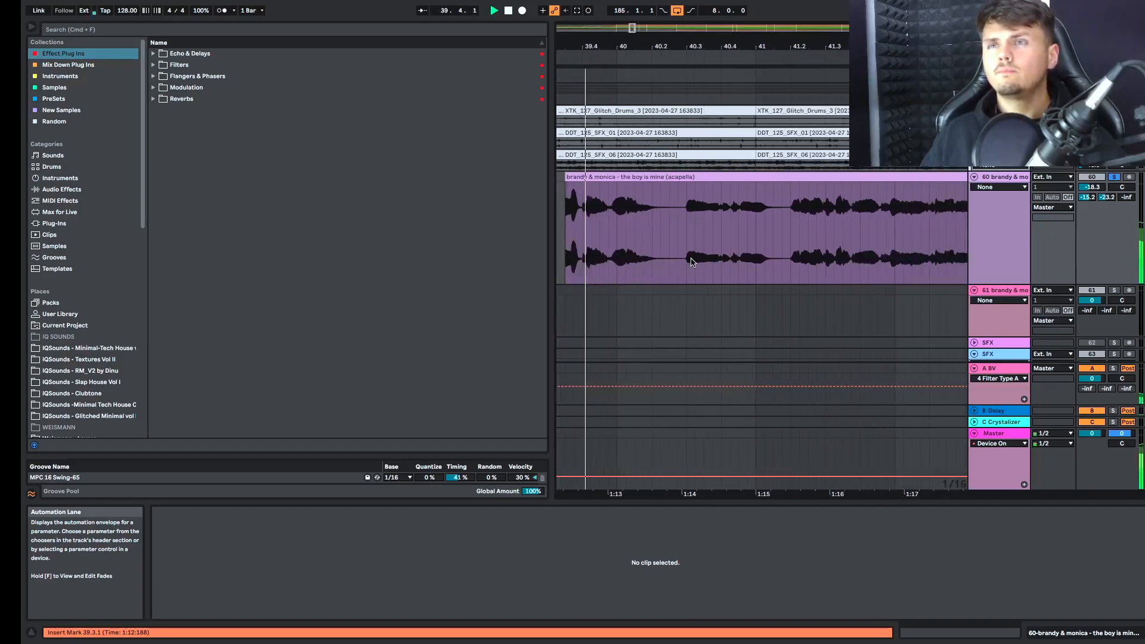
# Audition from 40.3.1, split out the acapella piece up to 40.4.1 and move it to track 61
pyautogui.click(685, 266)
pyautogui.press('space')
pyautogui.press('space')
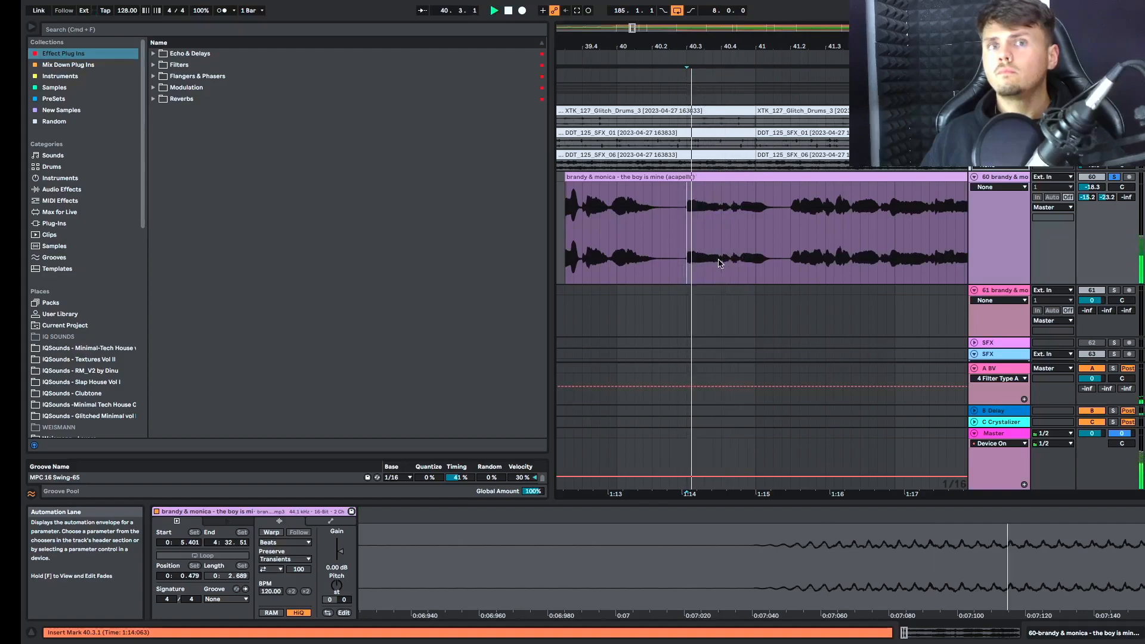
pyautogui.click(719, 263)
pyautogui.press('super+e')
pyautogui.click(689, 270)
pyautogui.moveTo(690, 270); pyautogui.dragTo(686, 317)
# Play on from 40.4.1, split out the acapella piece from 42.3.2 to 43.1.3 and place it on track 61 at 42.3.1
pyautogui.click(721, 272)
pyautogui.press('space')
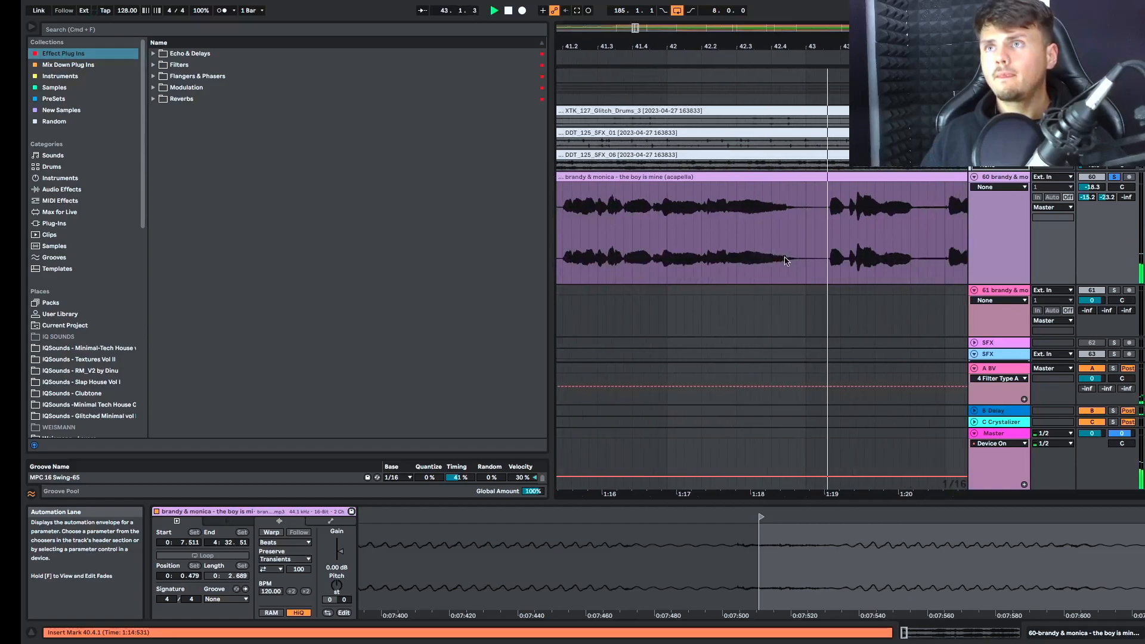
pyautogui.click(763, 260)
pyautogui.click(746, 263)
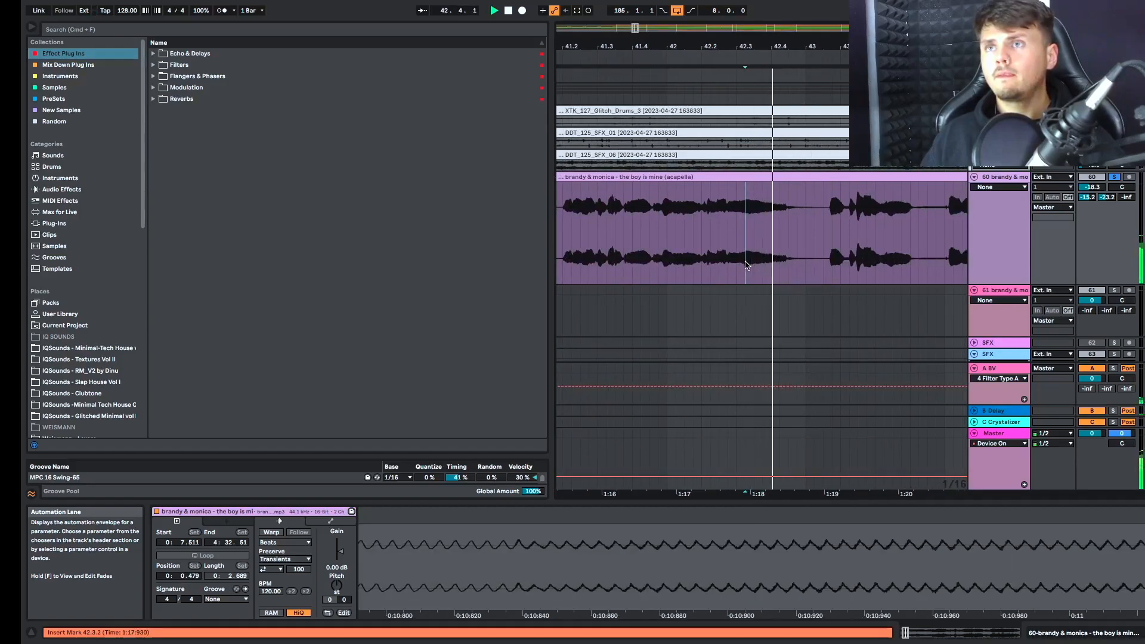
pyautogui.press('super+e')
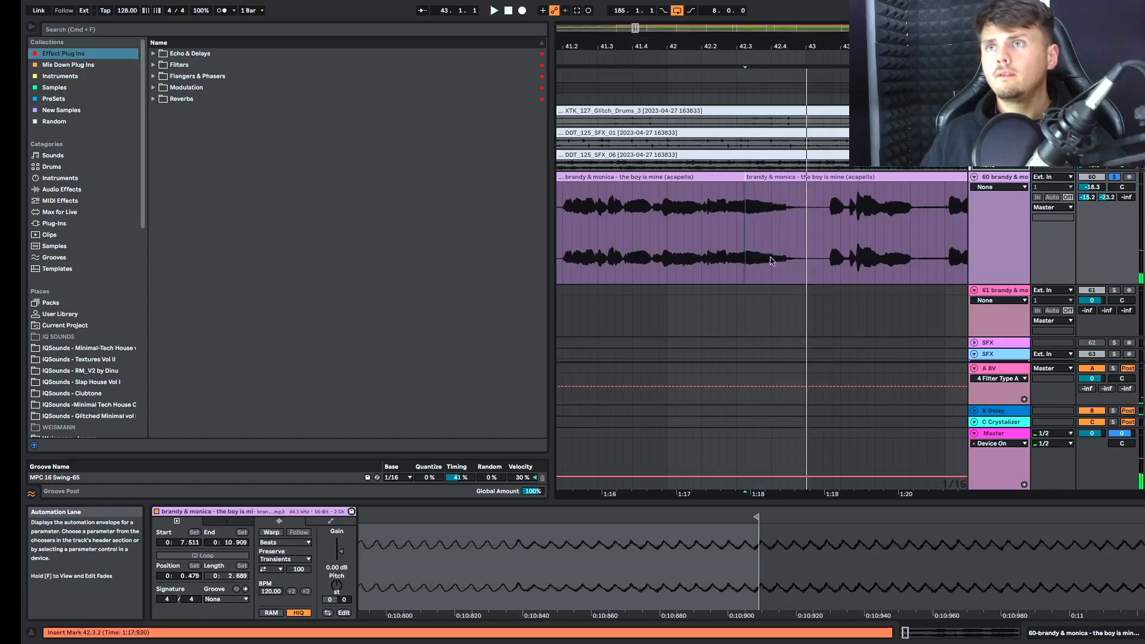
pyautogui.click(823, 241)
pyautogui.press('super+e')
pyautogui.moveTo(776, 177); pyautogui.dragTo(766, 305)
# Split out the acapella piece from 47.2.2 to about 47.4 and move it down to track 61
pyautogui.hscroll(5, 726, 274)
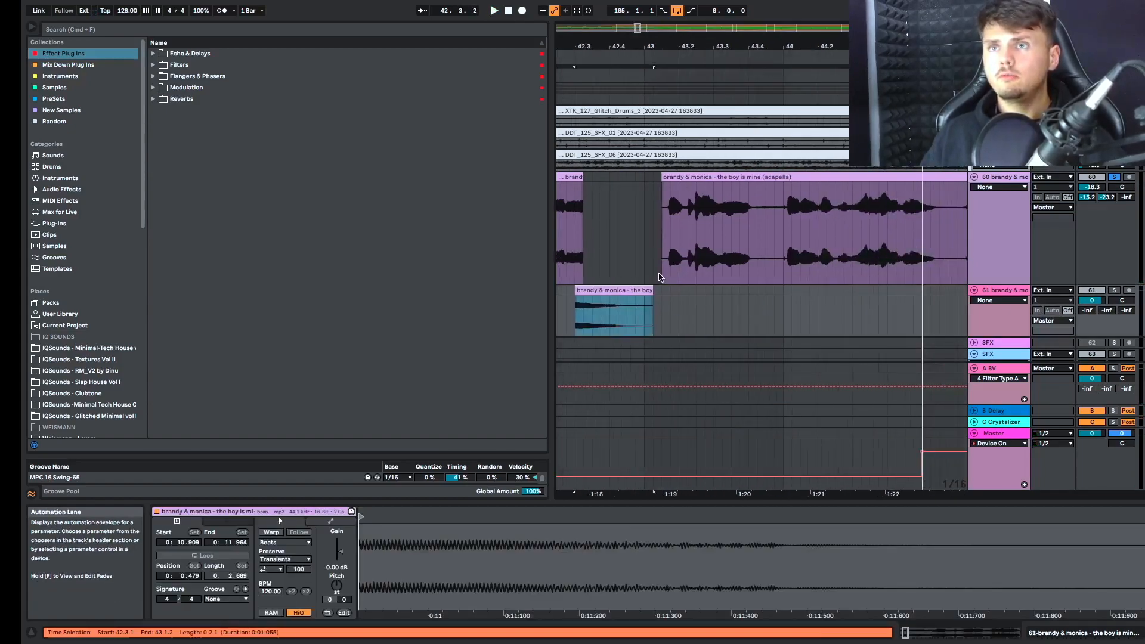
pyautogui.click(660, 277)
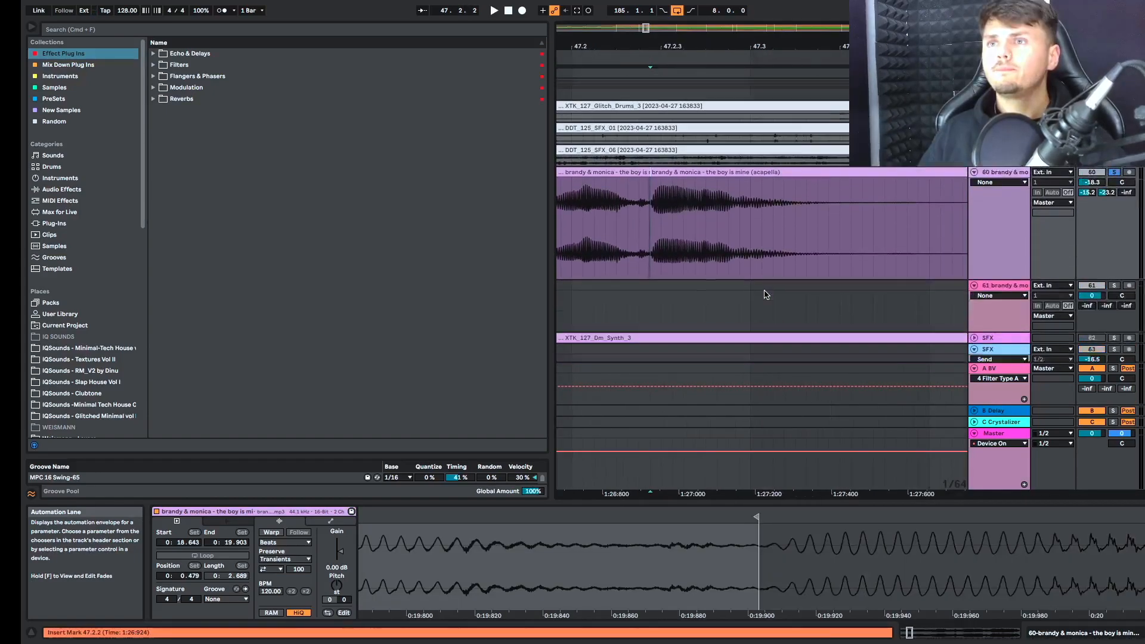
pyautogui.hscroll(-3, 766, 294)
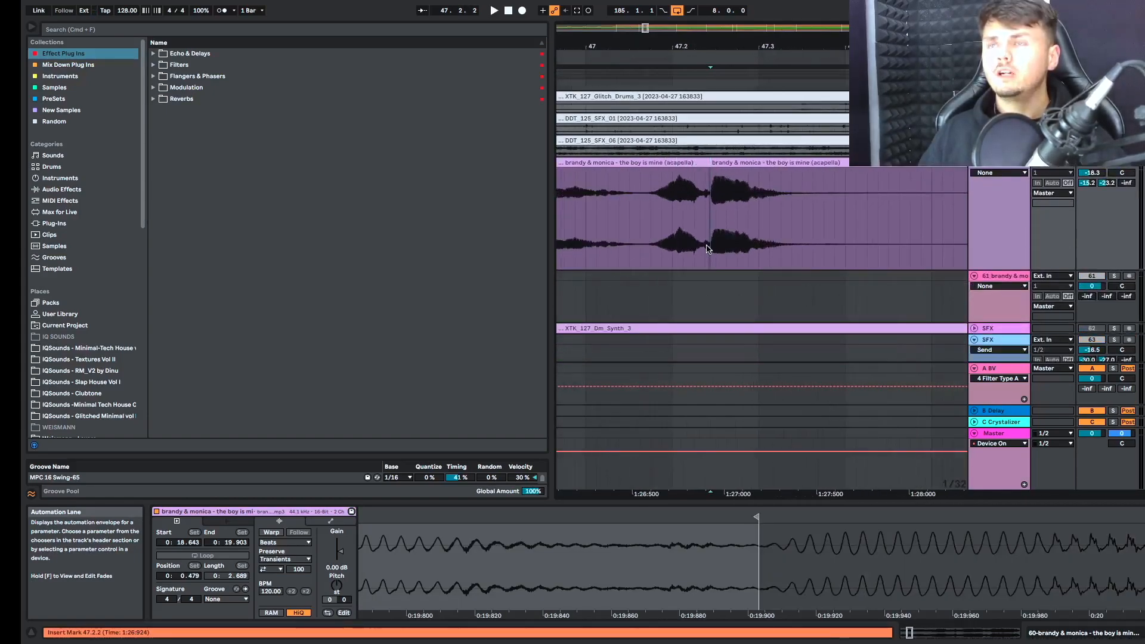
pyautogui.click(835, 213)
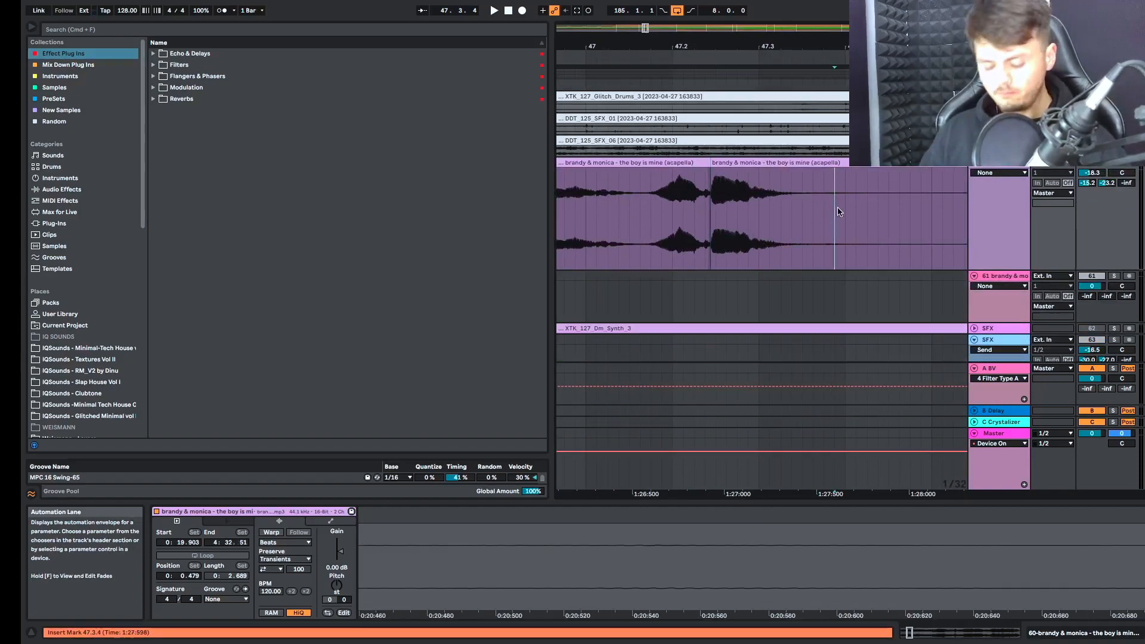
pyautogui.click(843, 210)
pyautogui.press('super+e')
pyautogui.moveTo(818, 162); pyautogui.dragTo(809, 288)
pyautogui.press('-')
pyautogui.press('-')
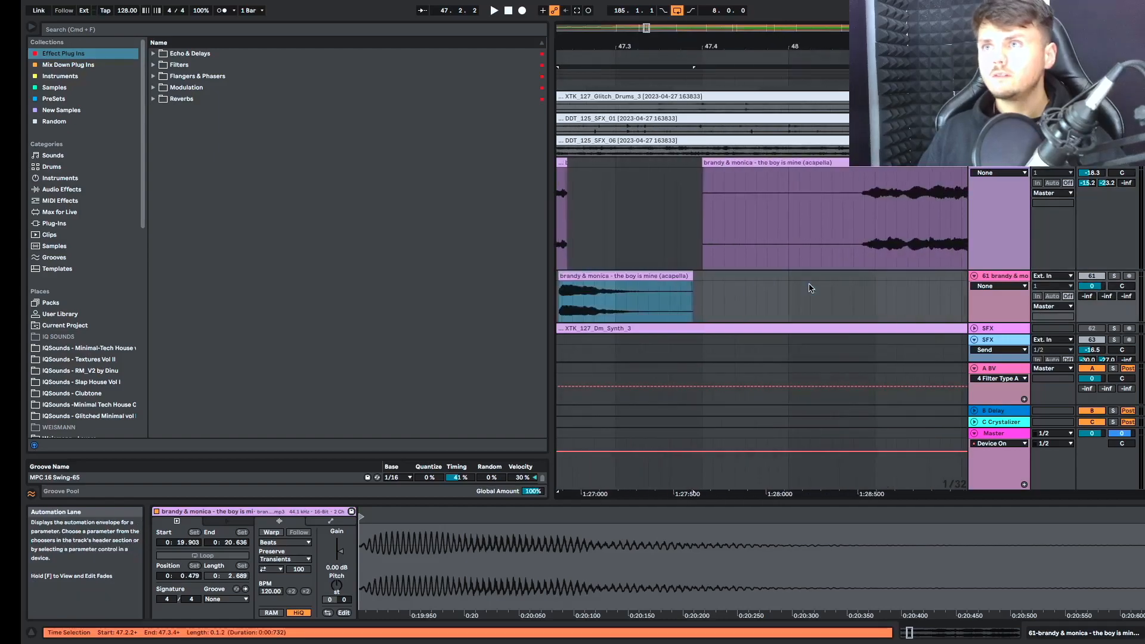
# Audition the acapella from 48.2.1 and delete the remaining clip starting at 47.4.1 on track 60
pyautogui.click(825, 264)
pyautogui.press('space')
pyautogui.hscroll(3, 827, 264)
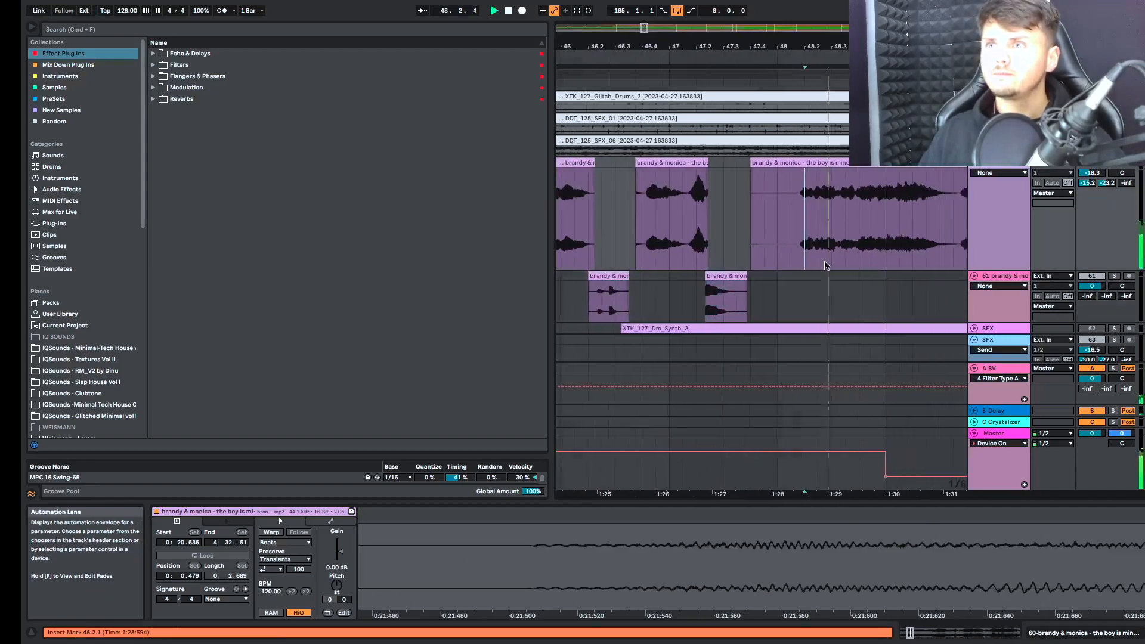
pyautogui.press('space')
pyautogui.scroll(-2, 796, 170)
pyautogui.click(796, 169)
pyautogui.click(792, 164)
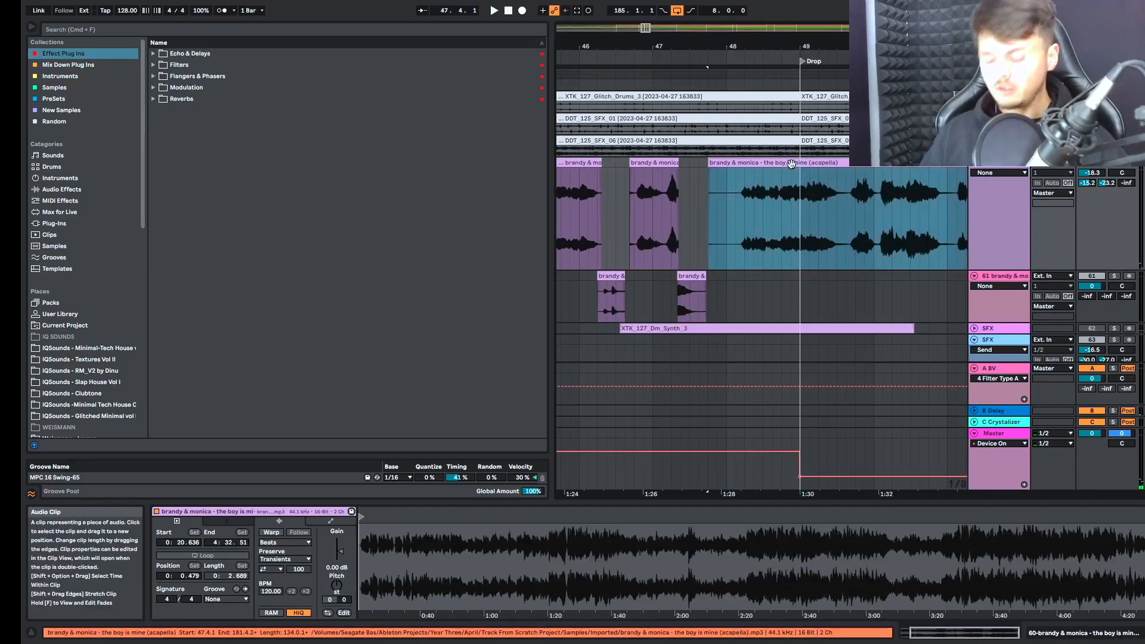
pyautogui.press('Delete')
# Delete the leftover acapella pieces on track 60 between 35.1.1 and 49.1.1
pyautogui.scroll(-4, 791, 167)
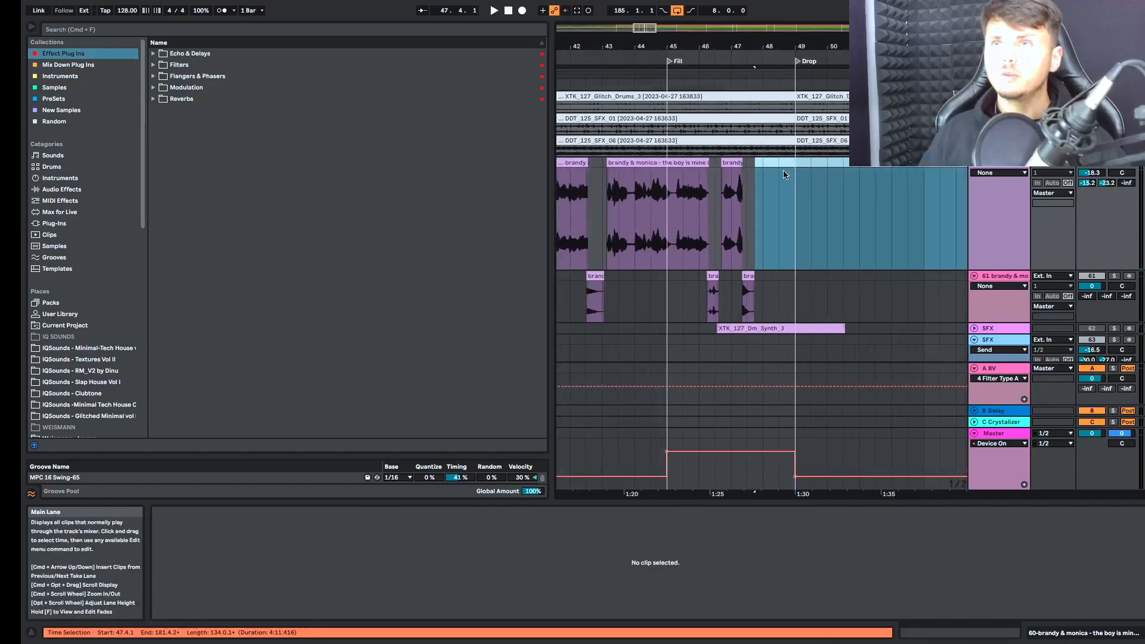
pyautogui.click(738, 162)
pyautogui.hscroll(-4, 751, 176)
pyautogui.scroll(-3, 751, 176)
pyautogui.moveTo(693, 191); pyautogui.dragTo(845, 161)
pyautogui.press('Delete')
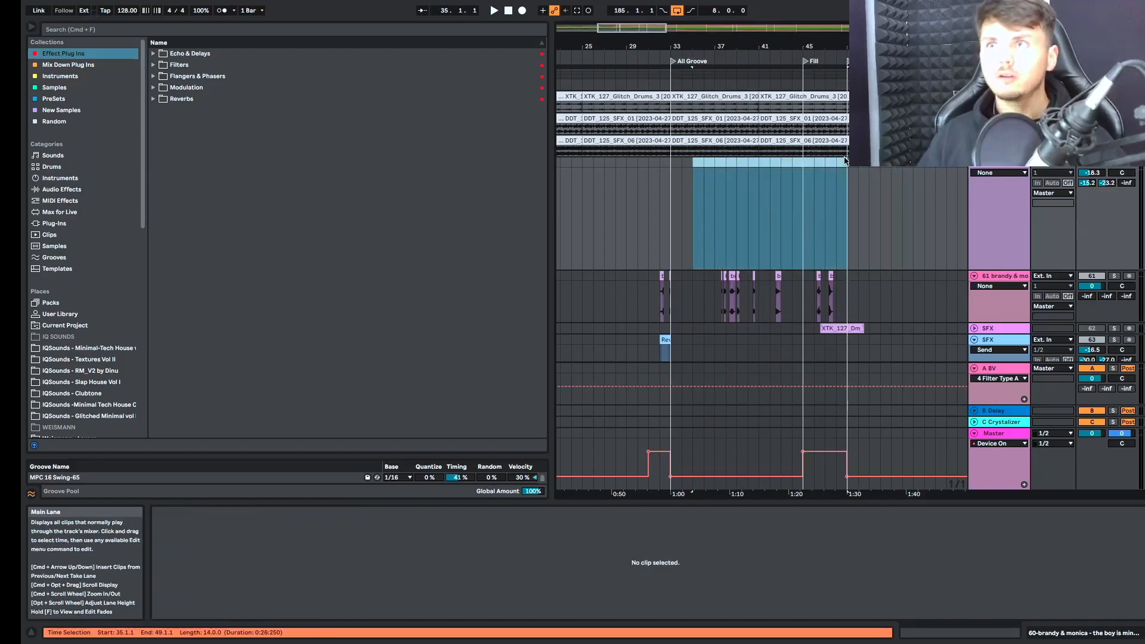
# Move the Ashanti Touch My Body acapella clip on track 60 earlier to start at 69.4.2
pyautogui.hscroll(6, 844, 161)
pyautogui.scroll(-5, 845, 161)
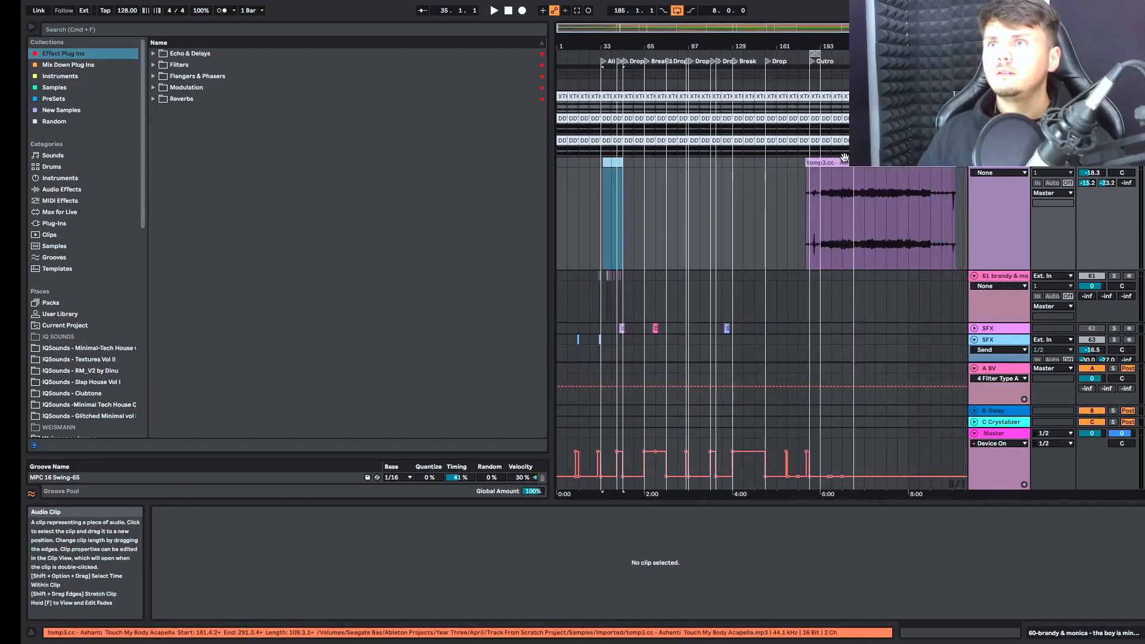
pyautogui.moveTo(827, 163); pyautogui.dragTo(670, 164)
# Select the Ashanti acapella from 82.3.1 to 82.4.1 and loop that one-beat section
pyautogui.scroll(5, 738, 216)
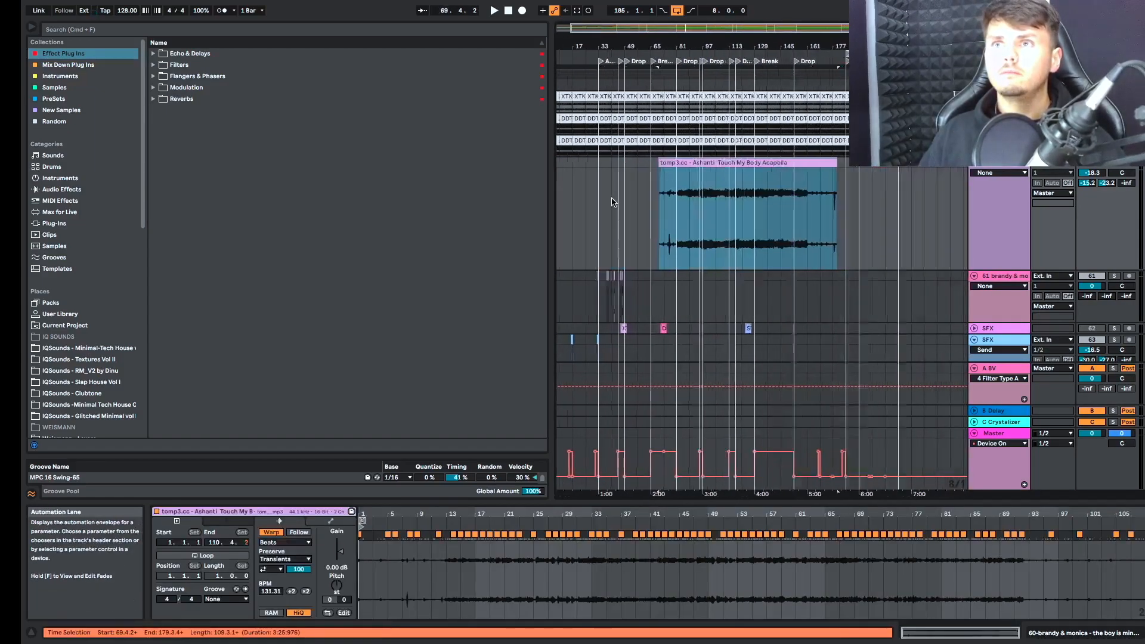
pyautogui.scroll(4, 863, 185)
pyautogui.click(864, 191)
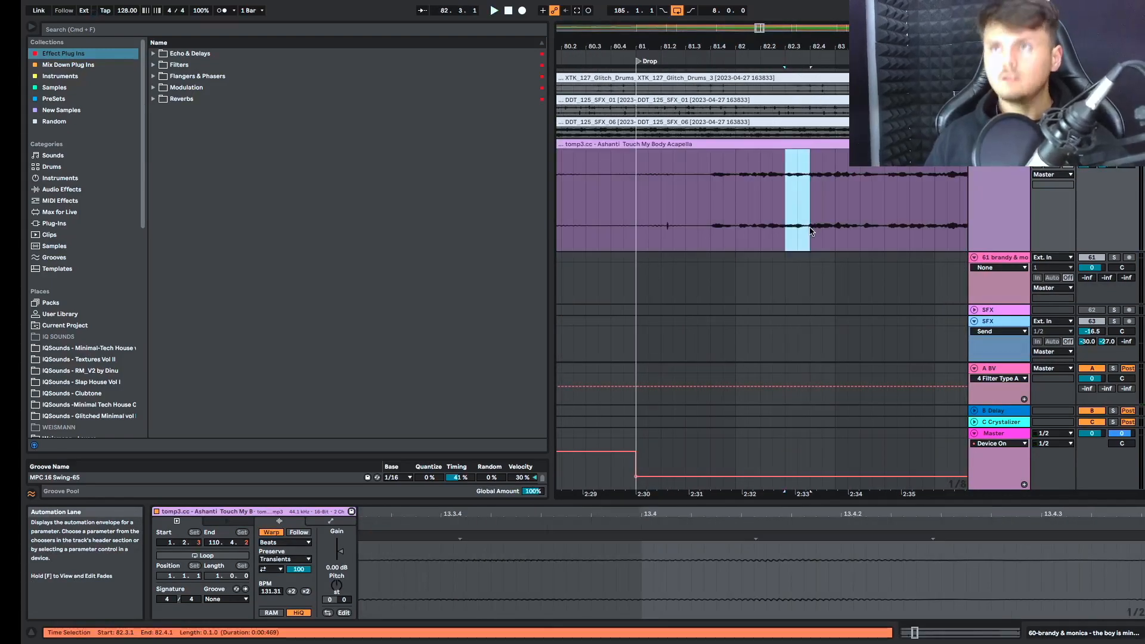
pyautogui.press('super+l')
pyautogui.scroll(3, 844, 145)
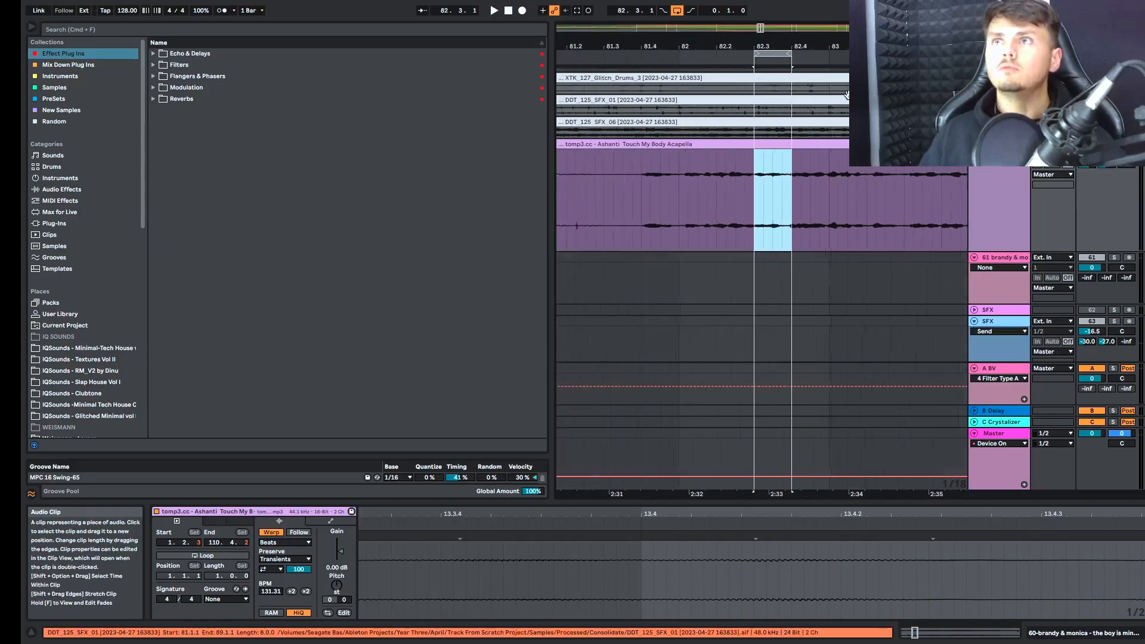
# Shift the loop to run from 82.3.3 to 82.4.3 and audition the vocal inside it
pyautogui.moveTo(776, 54); pyautogui.dragTo(697, 58)
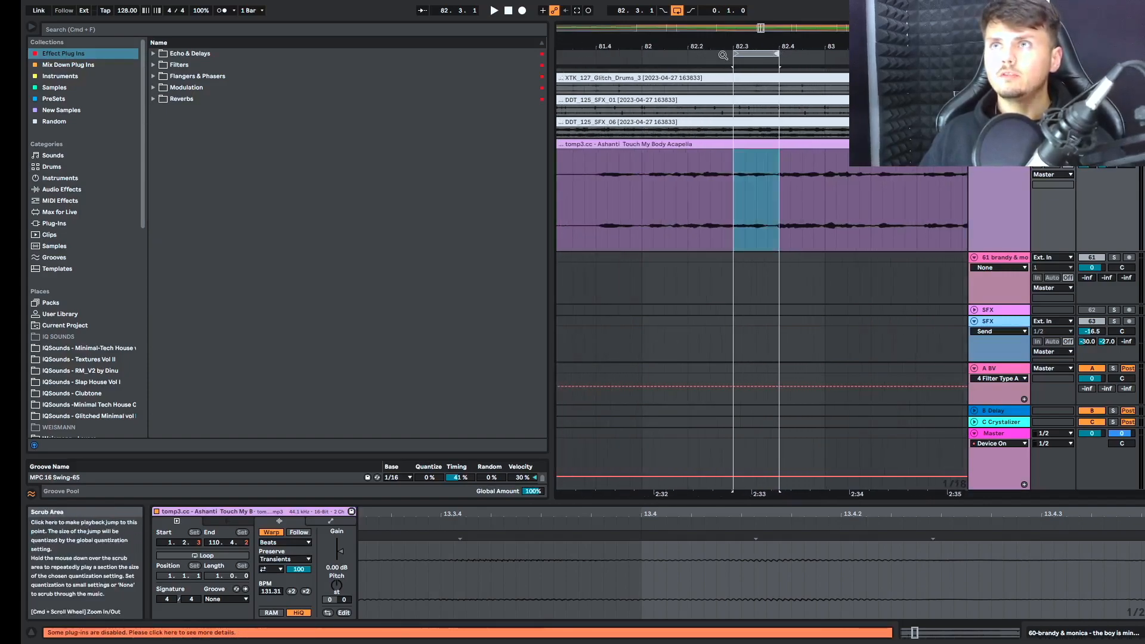
pyautogui.click(753, 52)
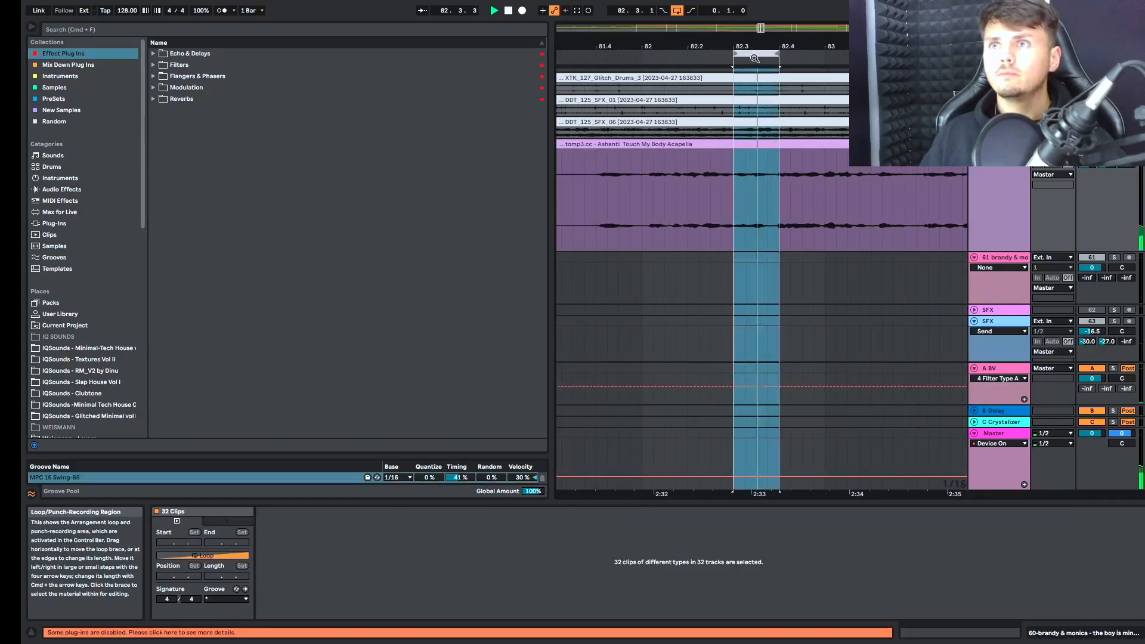
pyautogui.moveTo(761, 52); pyautogui.dragTo(793, 48)
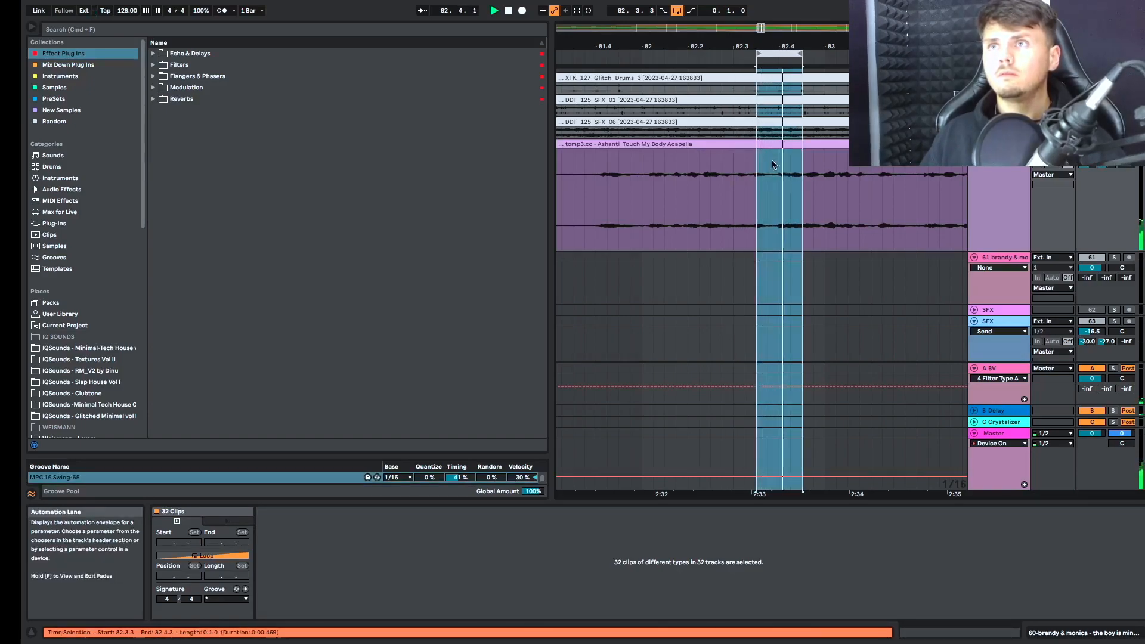
pyautogui.click(755, 188)
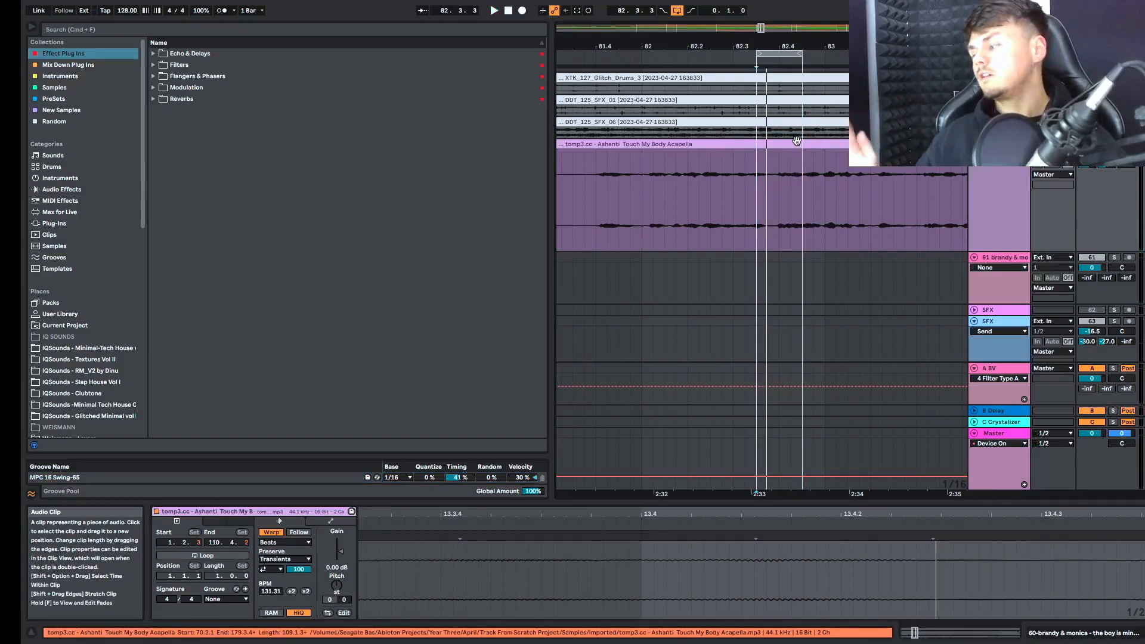
pyautogui.press('space')
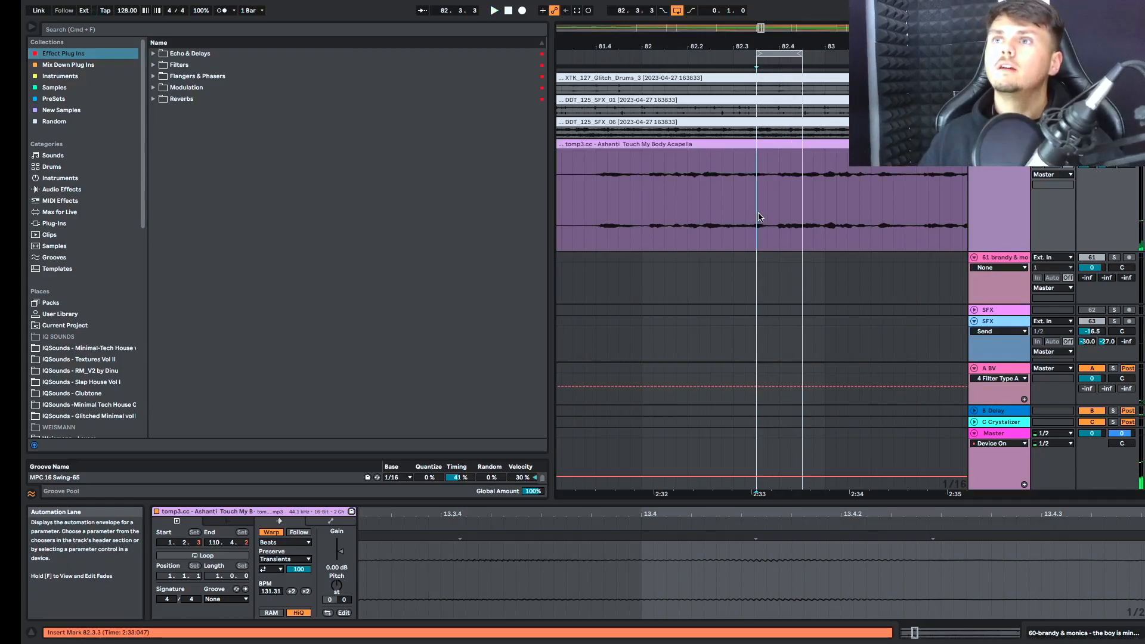
# Split the Ashanti acapella at 82.3.3 and 82.4.3, move that piece to track 61, and shift the loop to 83.1.4
pyautogui.press('super+e')
pyautogui.click(802, 205)
pyautogui.press('super+e')
pyautogui.moveTo(784, 144); pyautogui.dragTo(785, 266)
pyautogui.moveTo(781, 59); pyautogui.dragTo(889, 63)
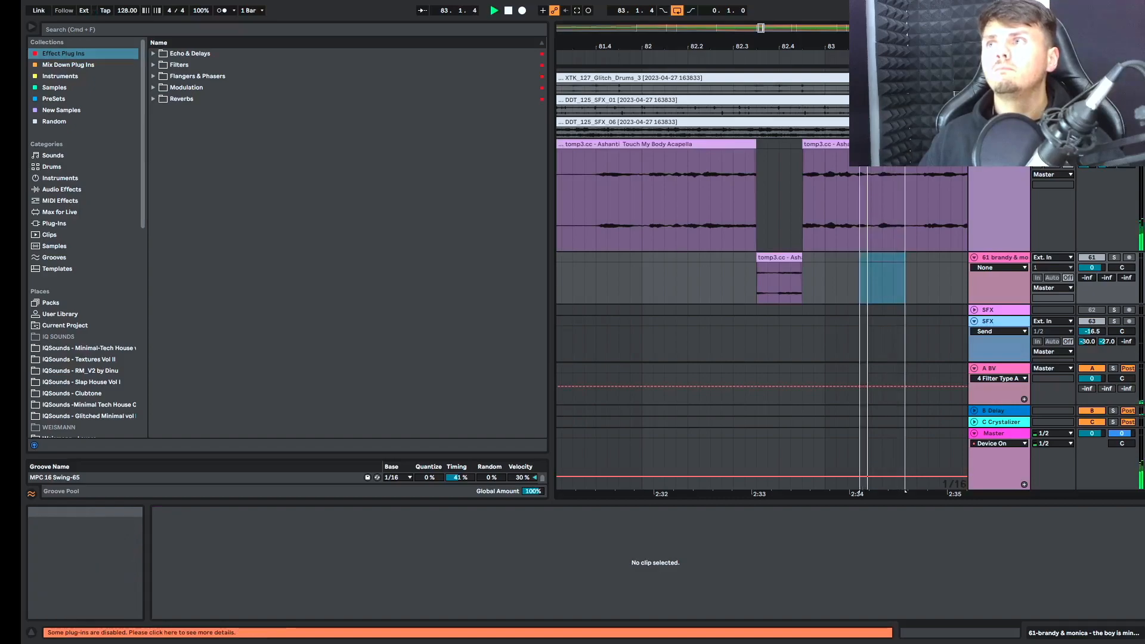
# Delete the source track 60 together with its leftover Ashanti acapella clips
pyautogui.click(731, 190)
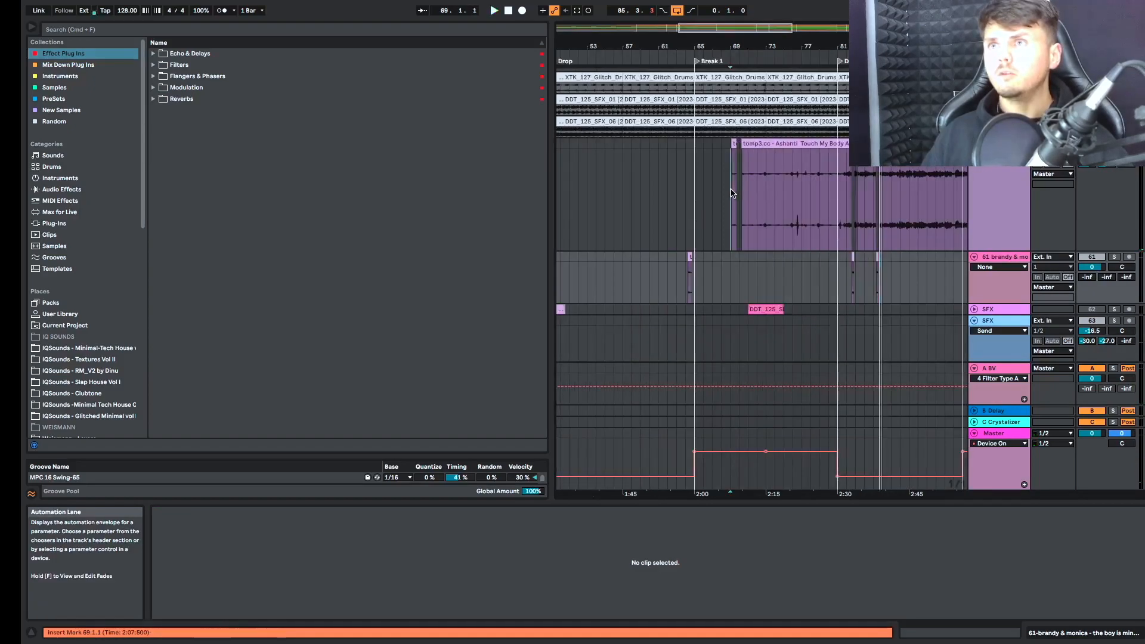
pyautogui.moveTo(731, 190); pyautogui.dragTo(1006, 193)
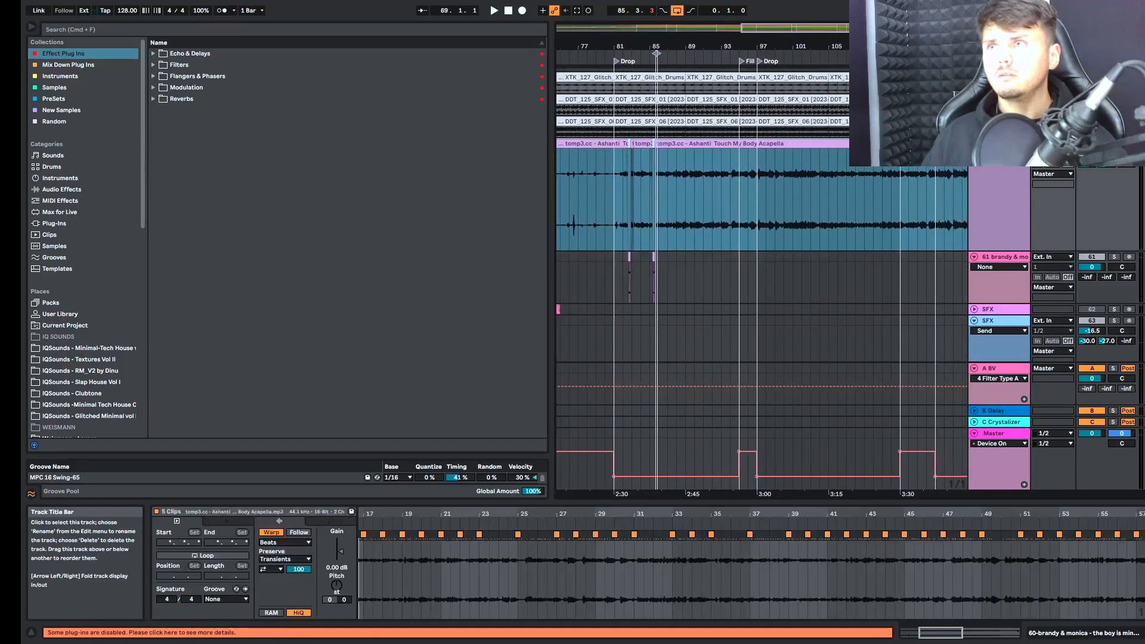
pyautogui.press('Delete')
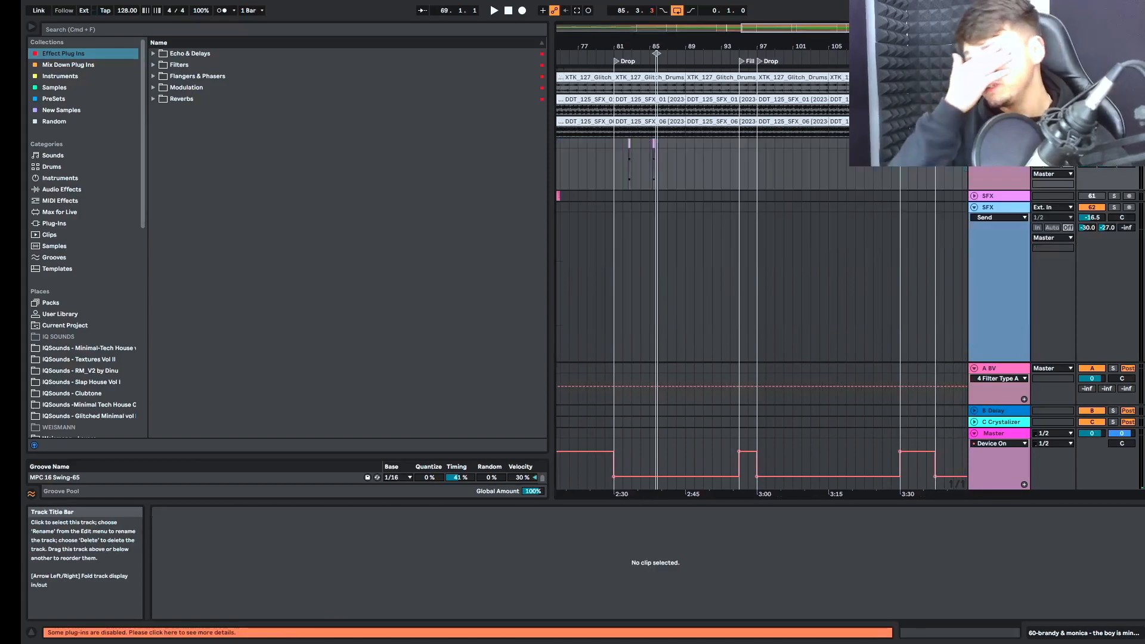
# Insert a new audio track below the vocal chop track, now numbered 60
pyautogui.scroll(2, 716, 221)
pyautogui.hscroll(-10, 670, 210)
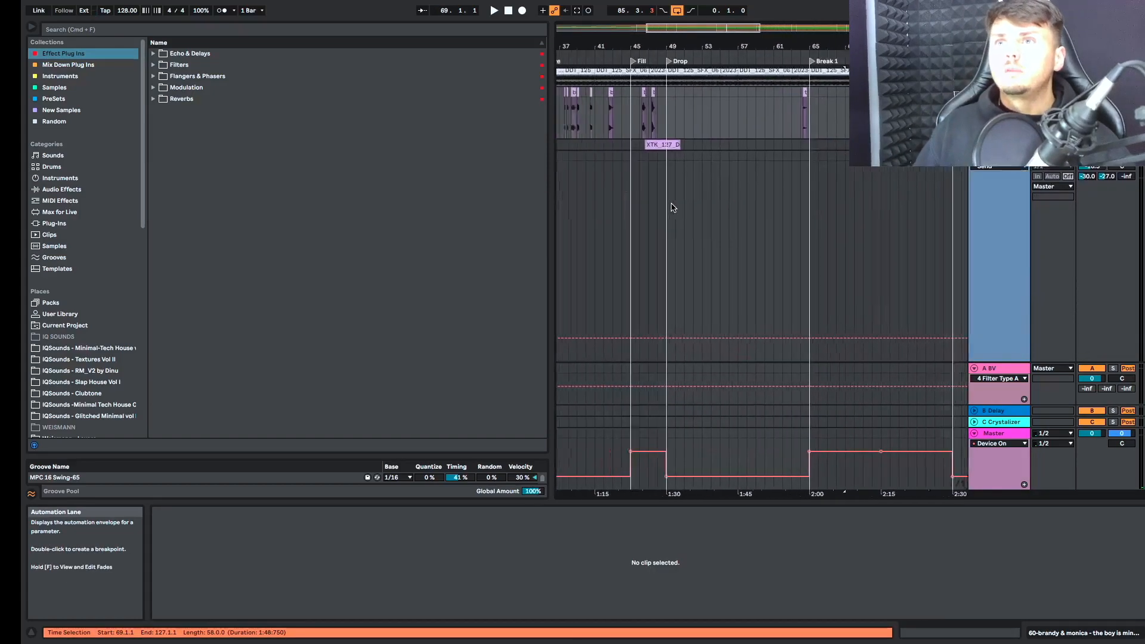
pyautogui.hscroll(-3, 671, 208)
pyautogui.scroll(-3, 673, 208)
pyautogui.scroll(5, 673, 208)
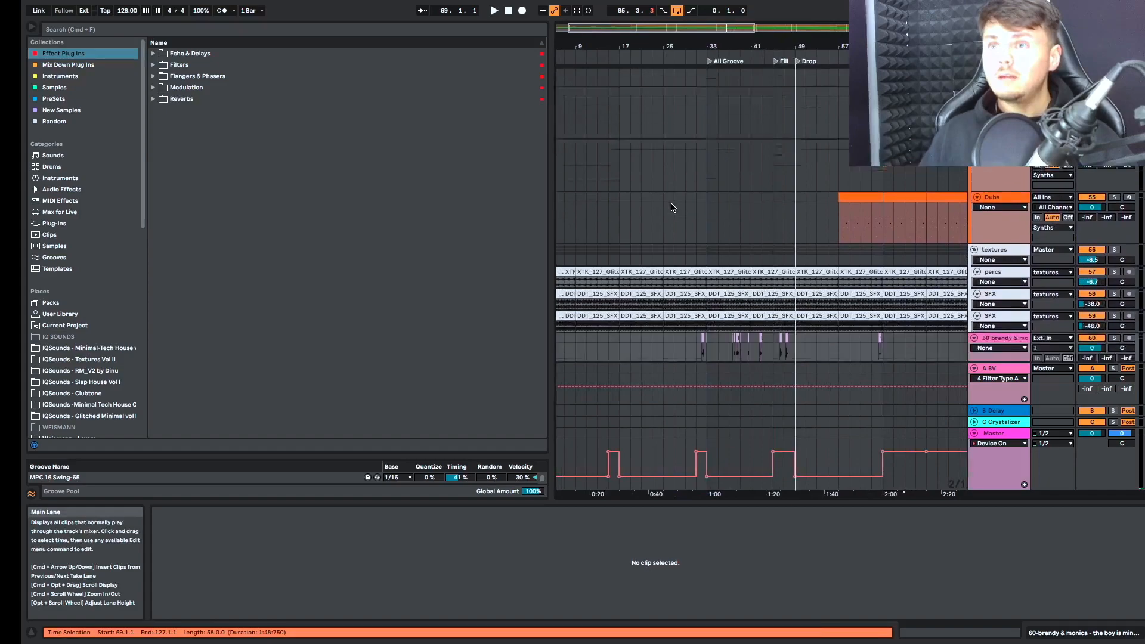
pyautogui.scroll(-4, 673, 209)
pyautogui.scroll(8, 710, 211)
pyautogui.scroll(-1, 727, 210)
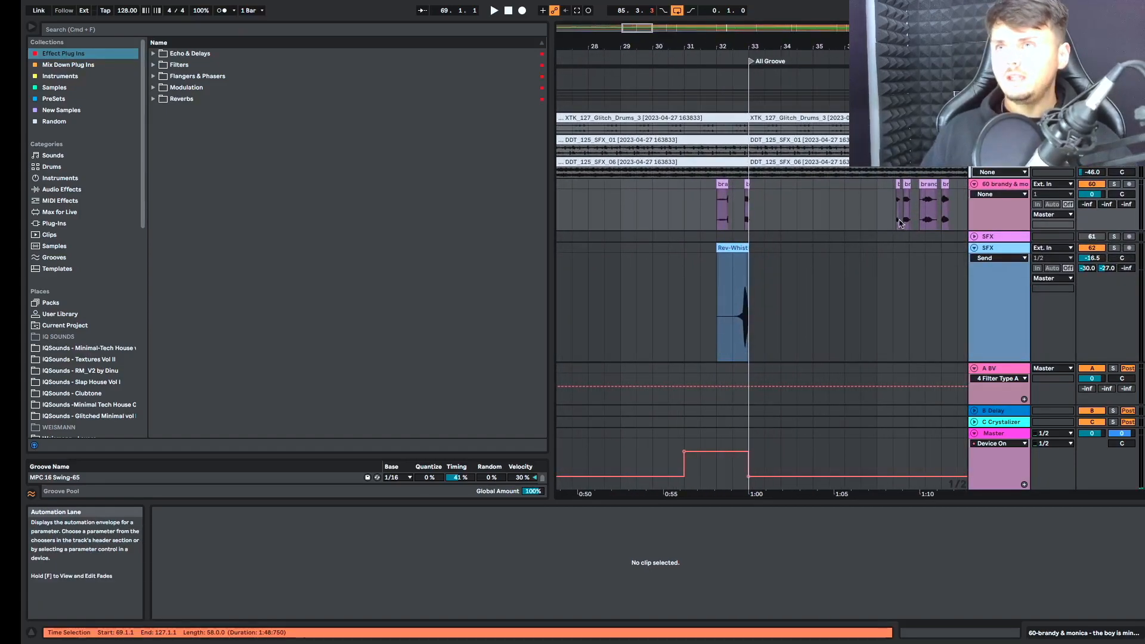
pyautogui.rightClick(999, 186)
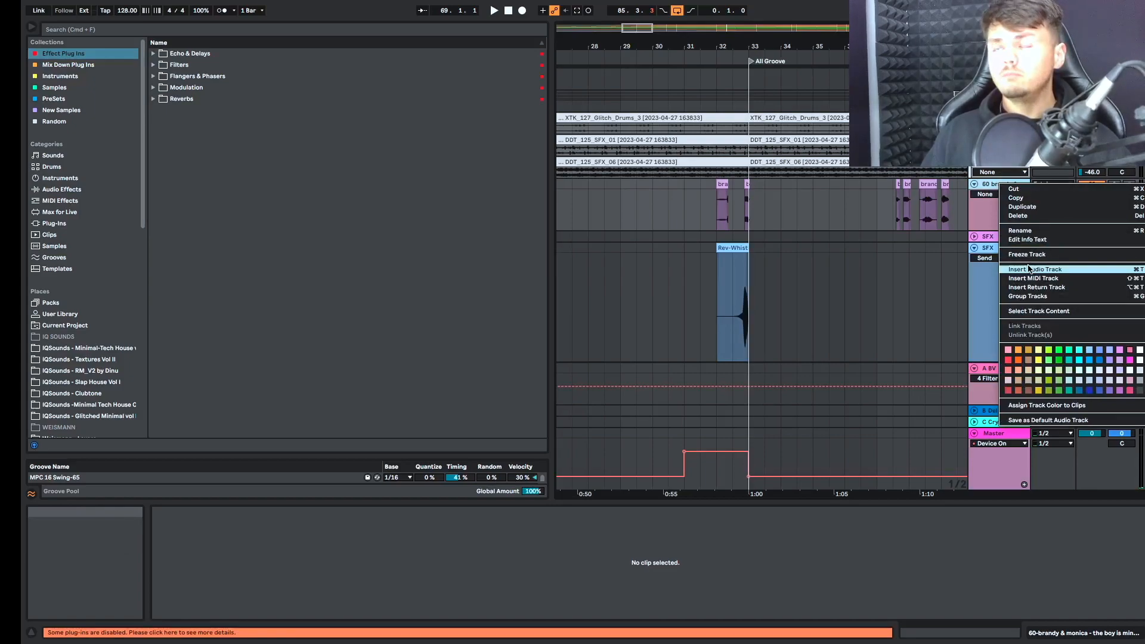
# Move the vocal chop at 32.1.1 onto the new track 61 and play from 31.4.1
pyautogui.scroll(5, 716, 216)
pyautogui.moveTo(705, 185); pyautogui.dragTo(709, 244)
pyautogui.click(666, 264)
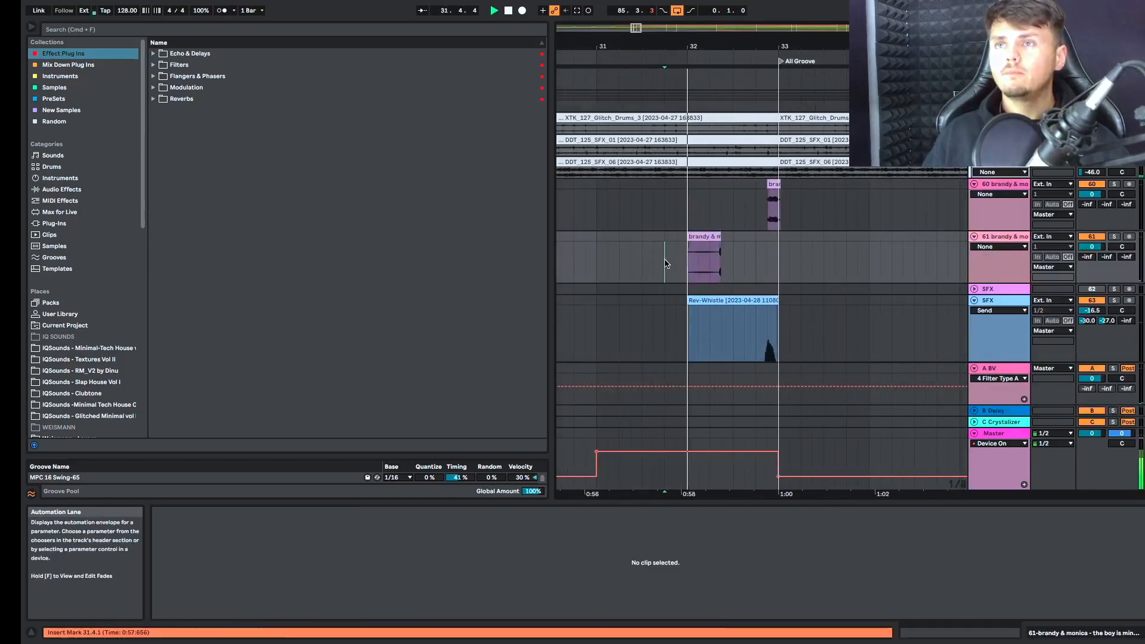
# Set track 60's send A to -15 dB and its B Delay send to -24 dB, auditioning the transition
pyautogui.hscroll(-4, 667, 264)
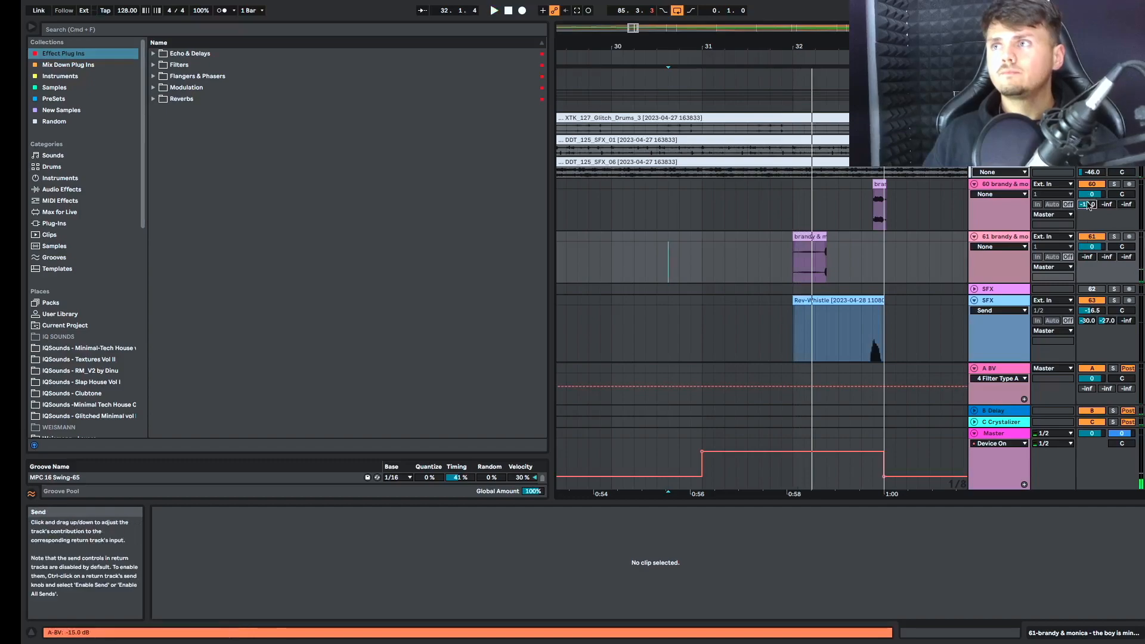
pyautogui.press('space')
pyautogui.press('space')
# Move the vocal chop on track 61 to 31.1.1 and trim its end back to about 31.2.2
pyautogui.moveTo(810, 238); pyautogui.dragTo(721, 260)
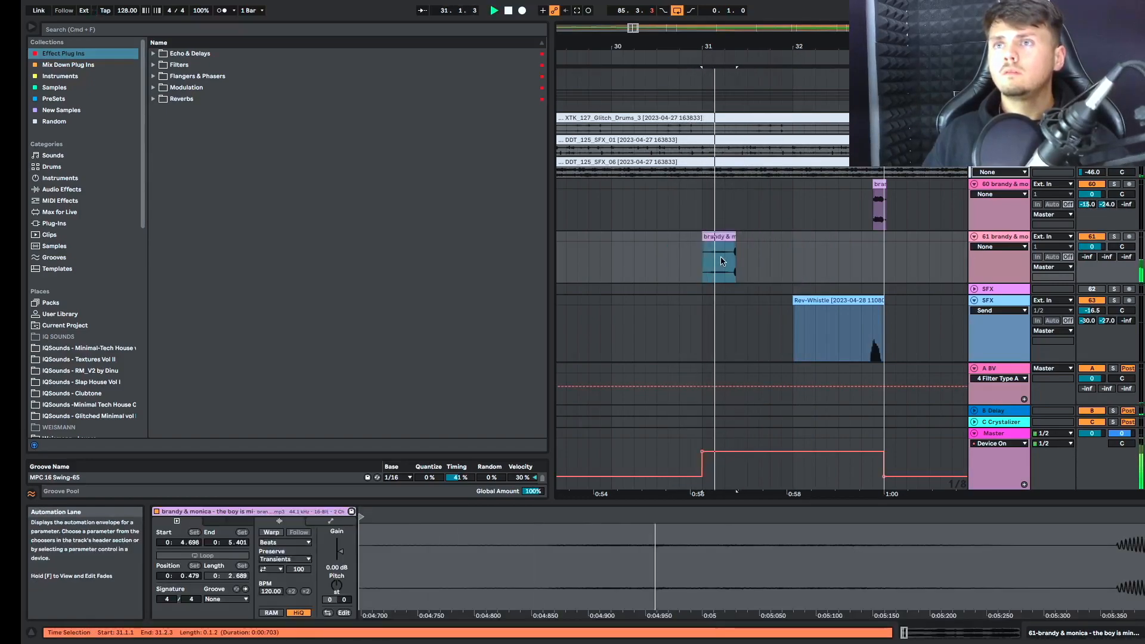
pyautogui.press('space')
pyautogui.scroll(6, 731, 251)
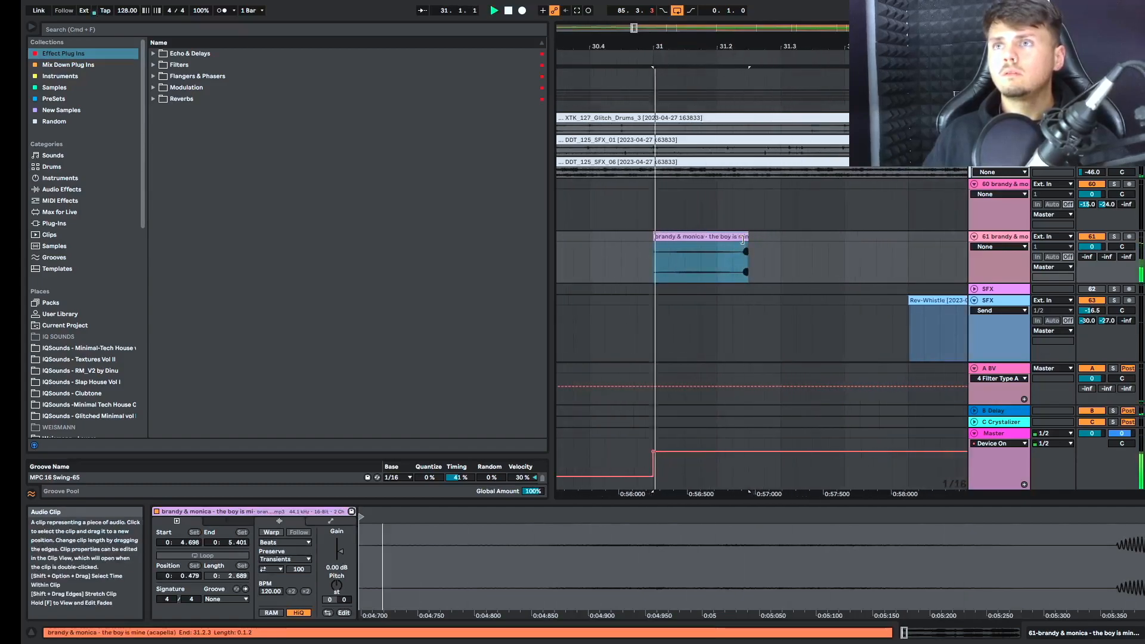
pyautogui.moveTo(745, 237); pyautogui.dragTo(734, 239)
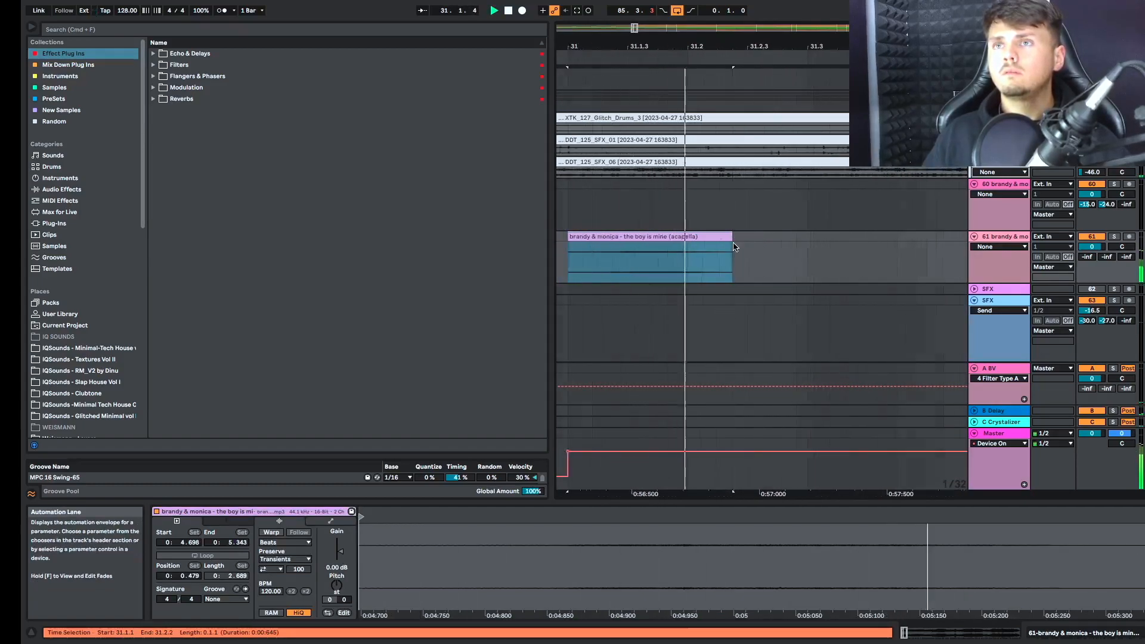
# Set track 61's volume to -12.2 dB, send A to -7.8 dB and B Delay send to -17 dB during playback
pyautogui.scroll(-5, 733, 246)
pyautogui.scroll(1, 734, 246)
pyautogui.click(684, 276)
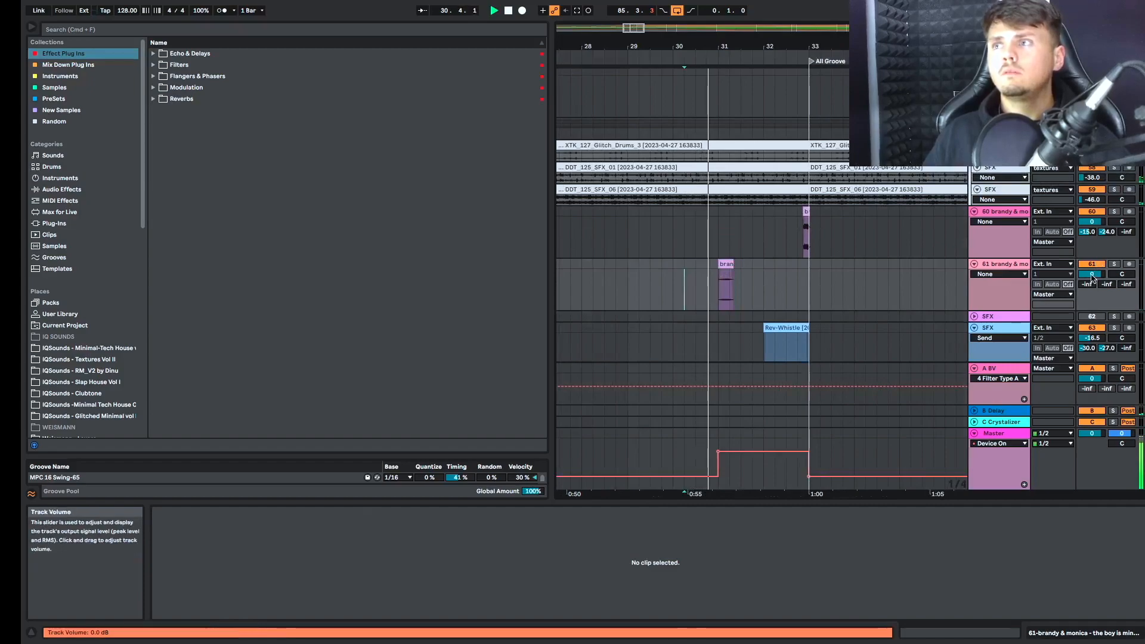
pyautogui.moveTo(1088, 284); pyautogui.dragTo(1099, 285)
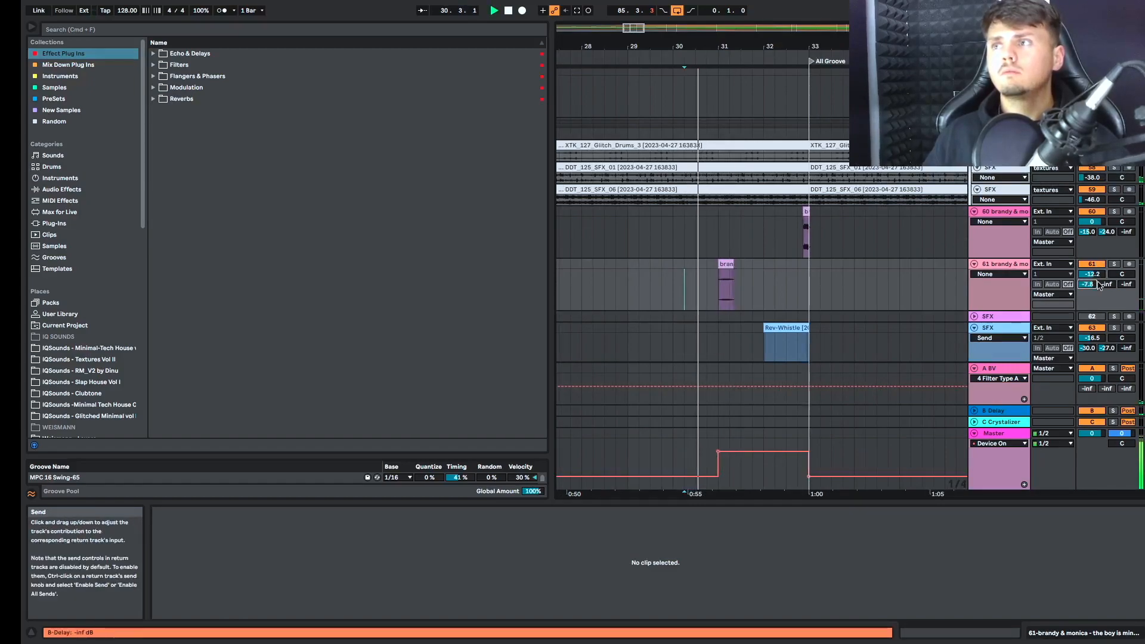
pyautogui.moveTo(1107, 284); pyautogui.dragTo(1107, 293)
# Transpose the vocal chop at 31.1.1 on track 61 to -25 semitones while auditioning it
pyautogui.scroll(5, 732, 296)
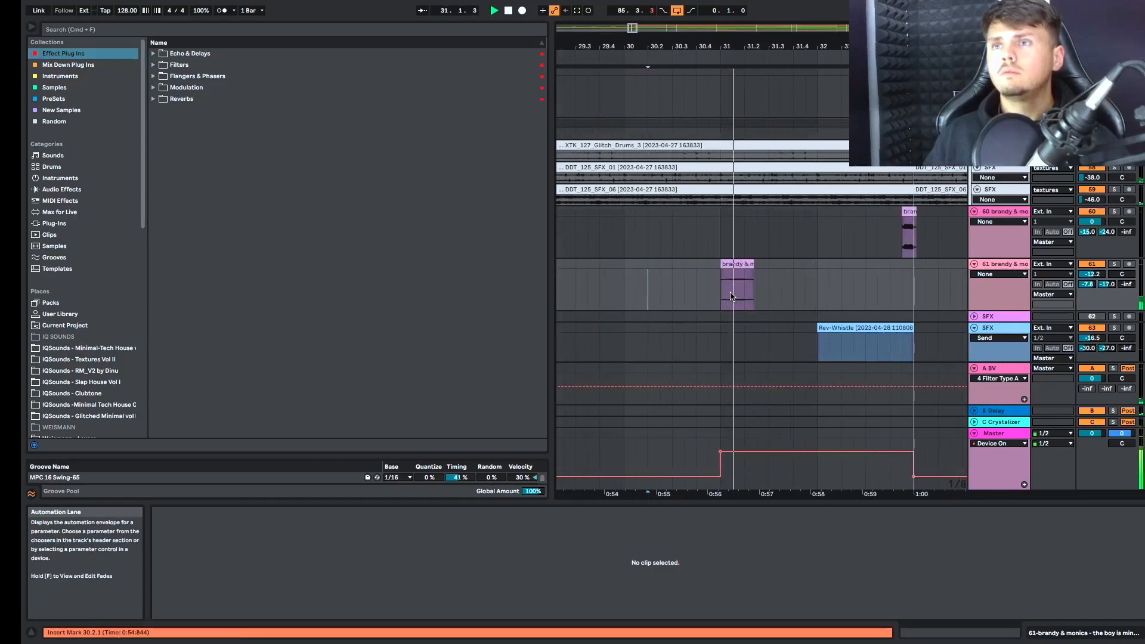
pyautogui.click(736, 263)
pyautogui.moveTo(333, 618)
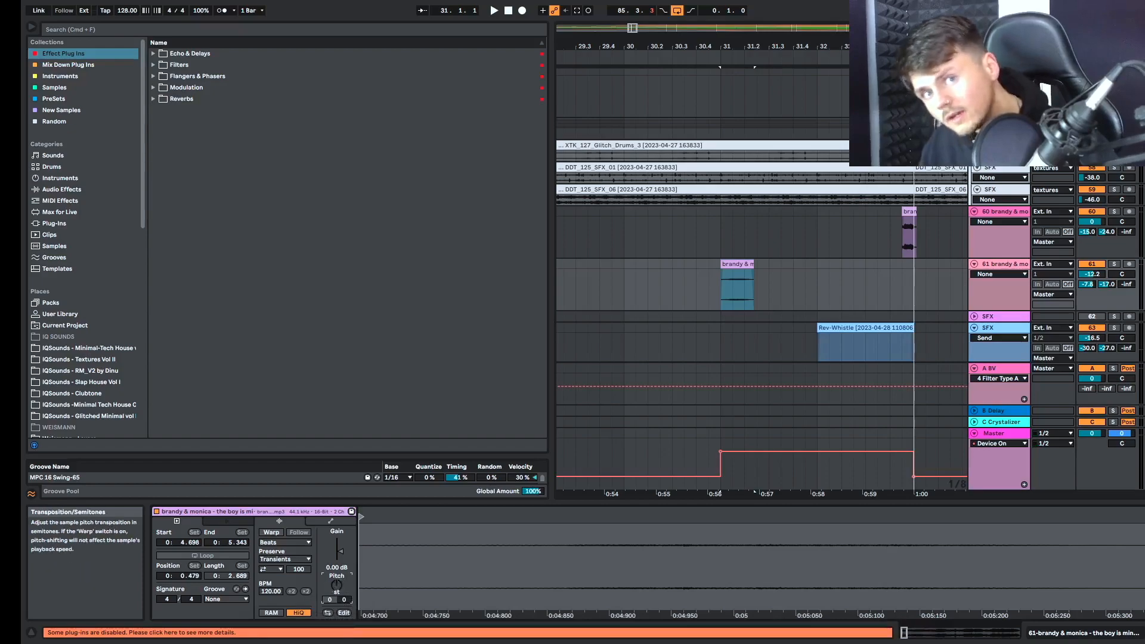
pyautogui.press('space')
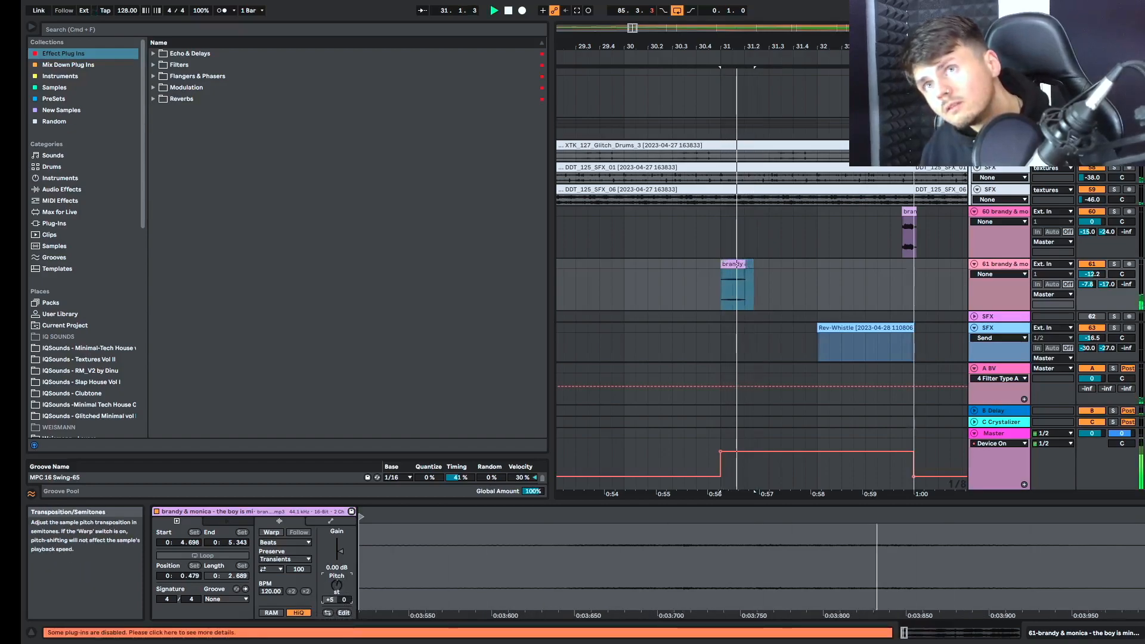
pyautogui.moveTo(337, 586); pyautogui.dragTo(337, 610)
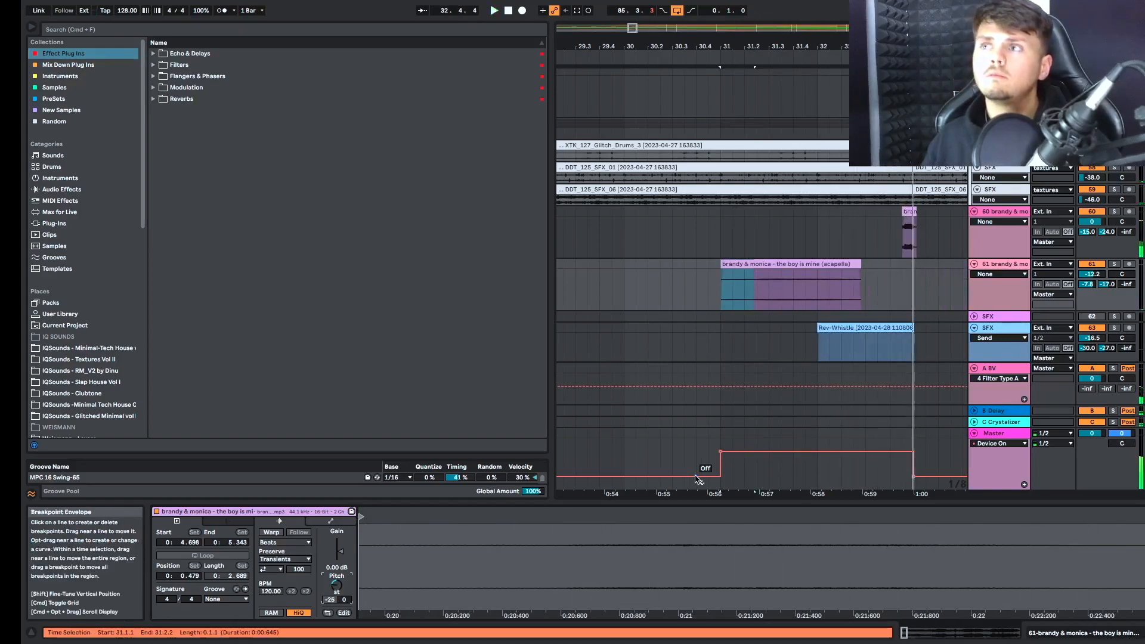
# Lower track 60's volume to -10.2 dB and audition the transition from 30.4.1
pyautogui.moveTo(1092, 222); pyautogui.dragTo(1093, 237)
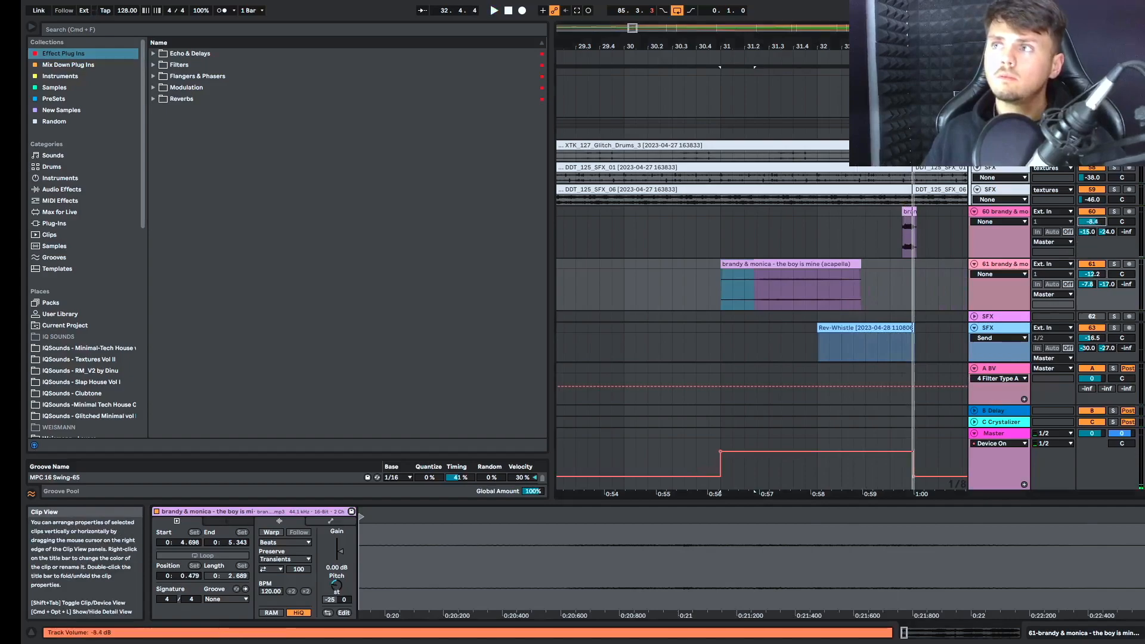
pyautogui.click(697, 298)
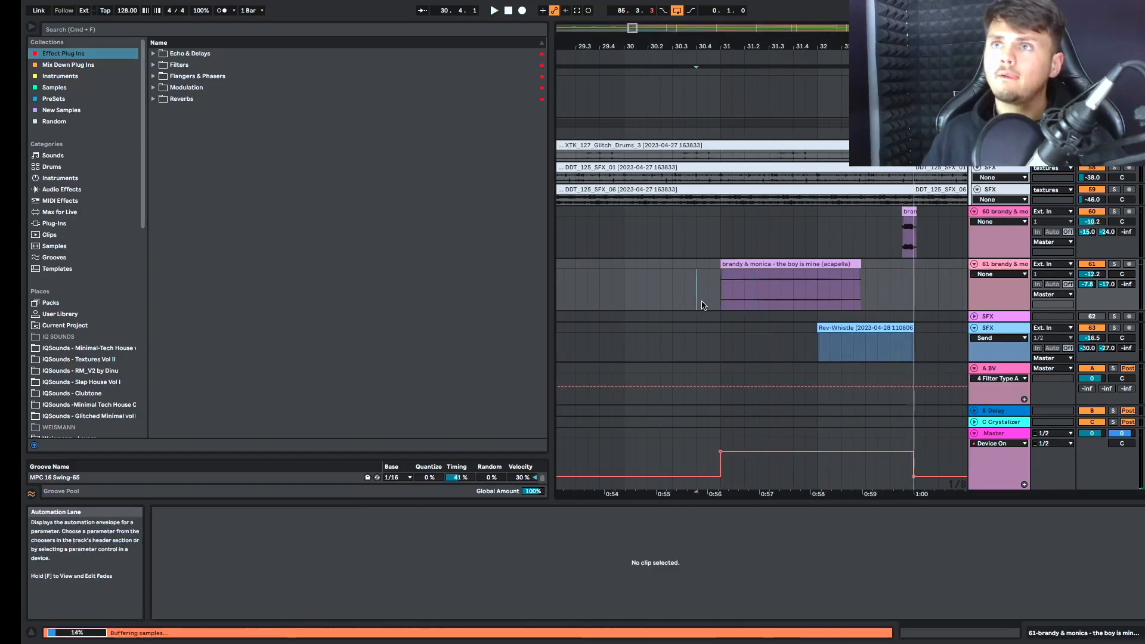
pyautogui.press('space')
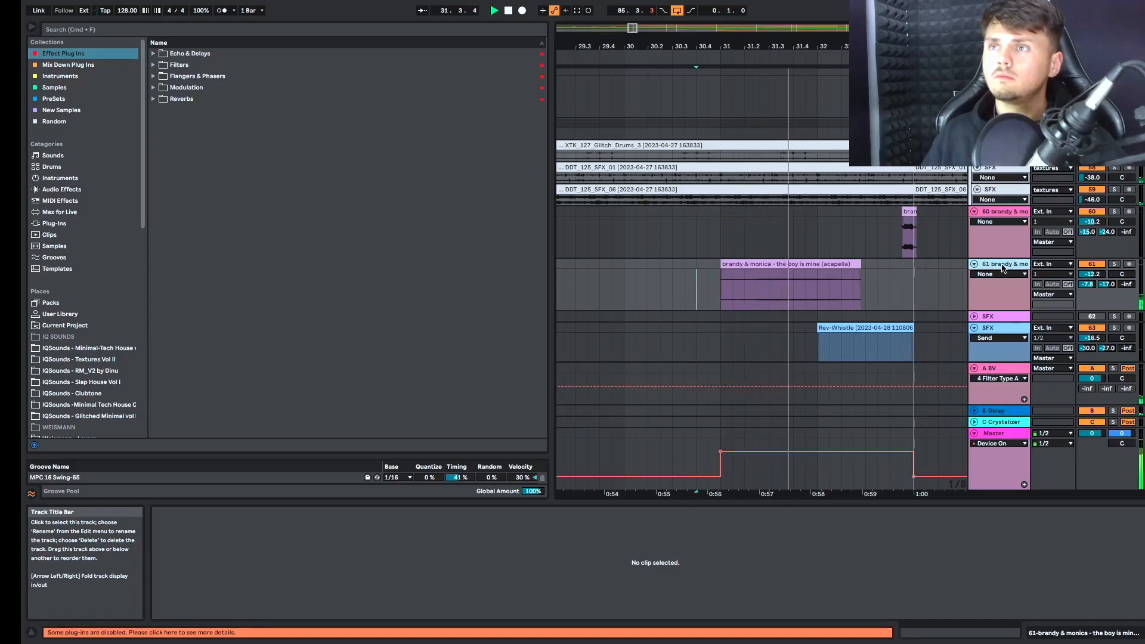
pyautogui.press('space')
# Transpose the vocal clip on track 61 down to -31 semitones and place the insert marker at 31.1.1
pyautogui.click(813, 265)
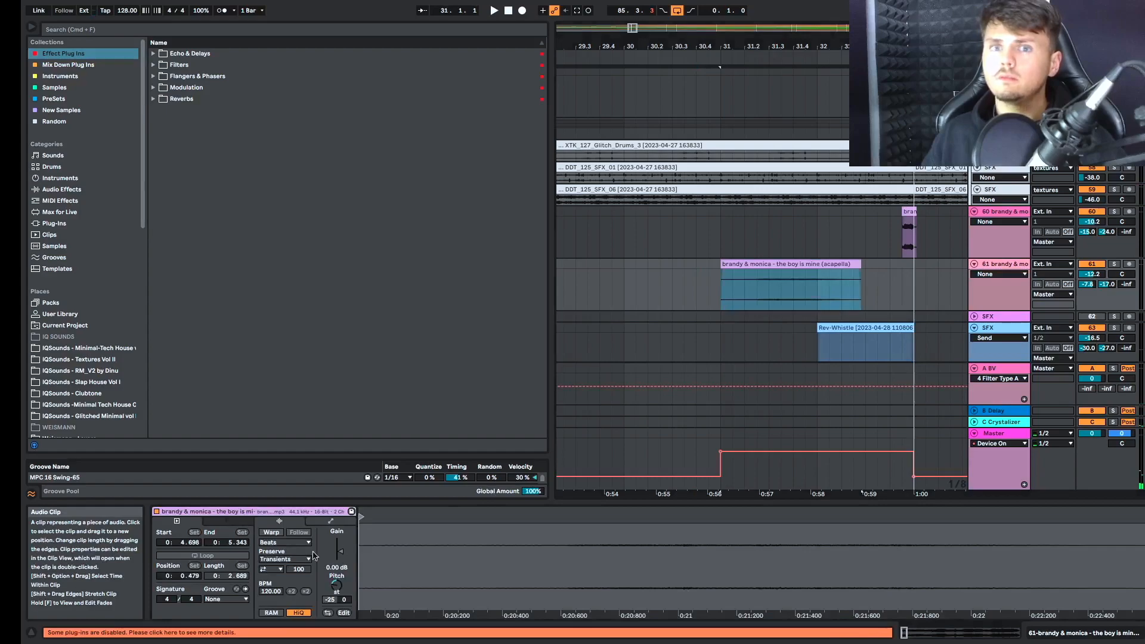
pyautogui.moveTo(336, 587); pyautogui.dragTo(336, 601)
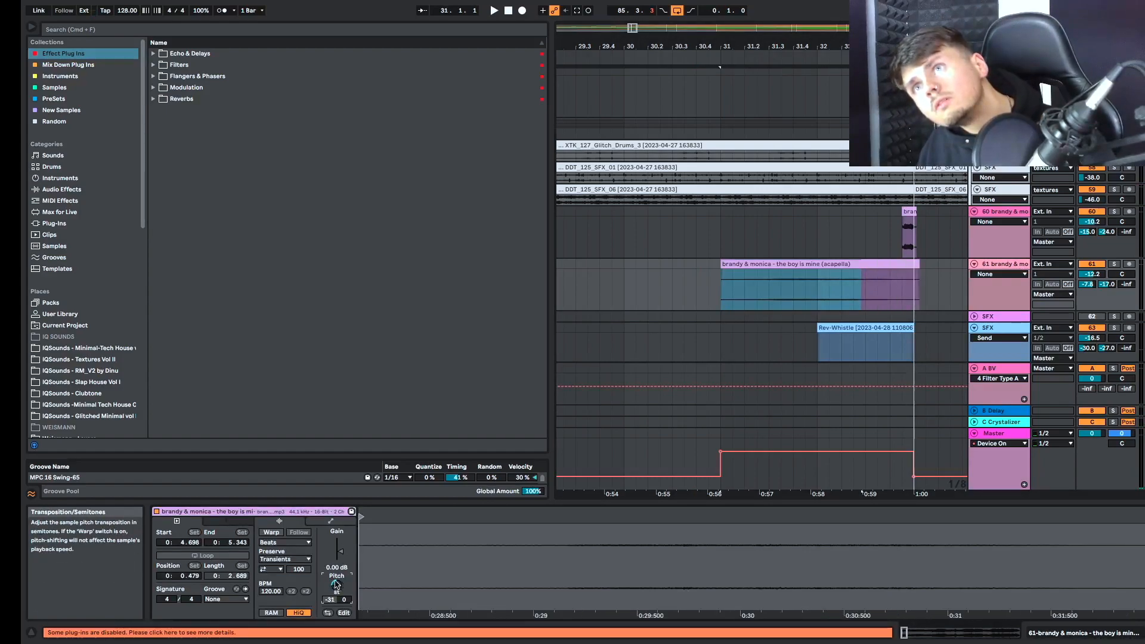
pyautogui.click(716, 297)
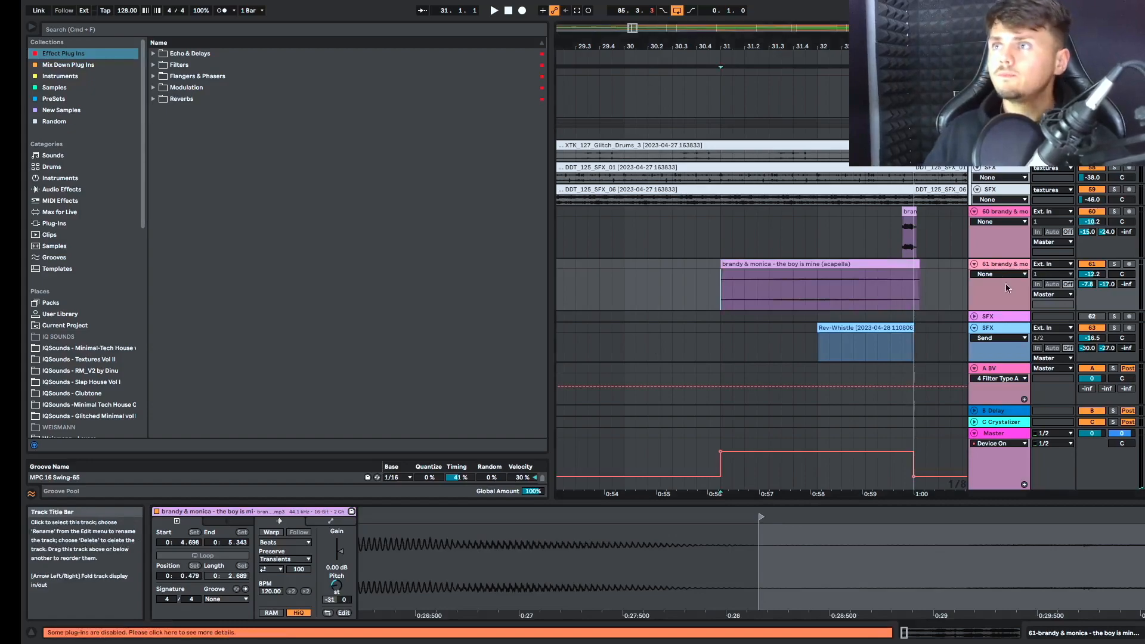
# Hide the automation lanes and add a fade-in and a fade-out of about two beats each to track 61's vocal clip
pyautogui.press('a')
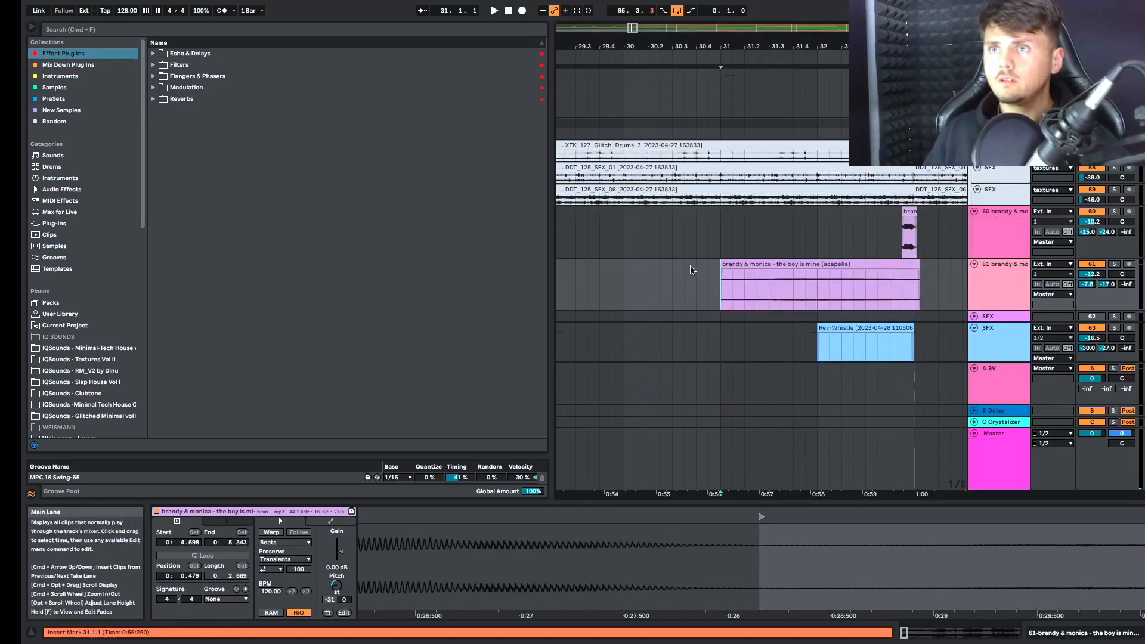
pyautogui.moveTo(723, 274)
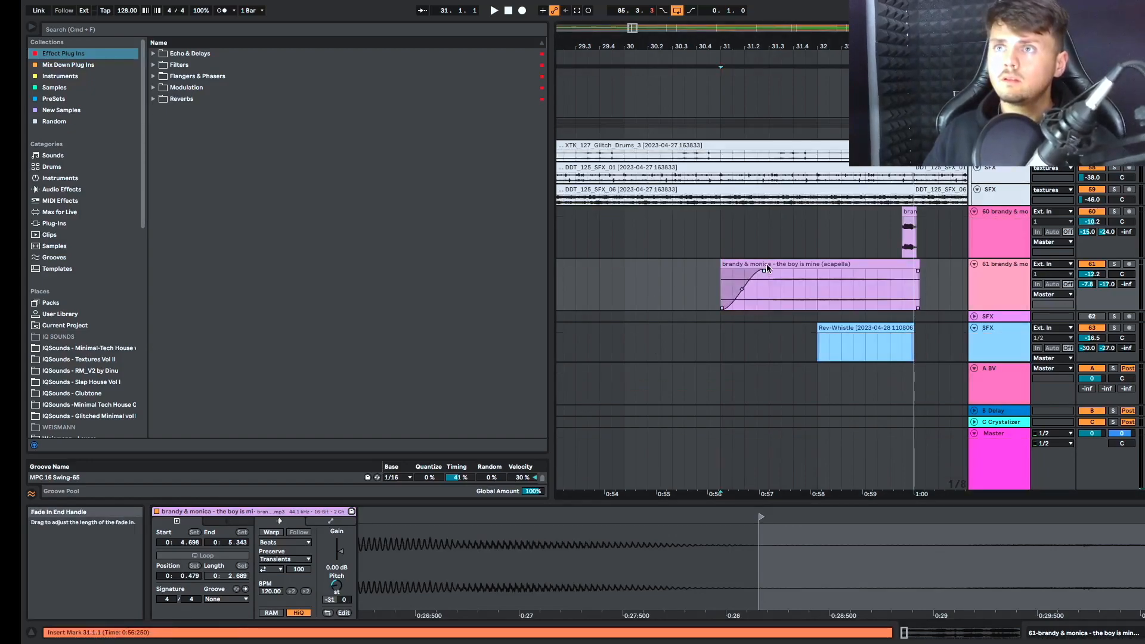
pyautogui.moveTo(918, 272); pyautogui.dragTo(884, 272)
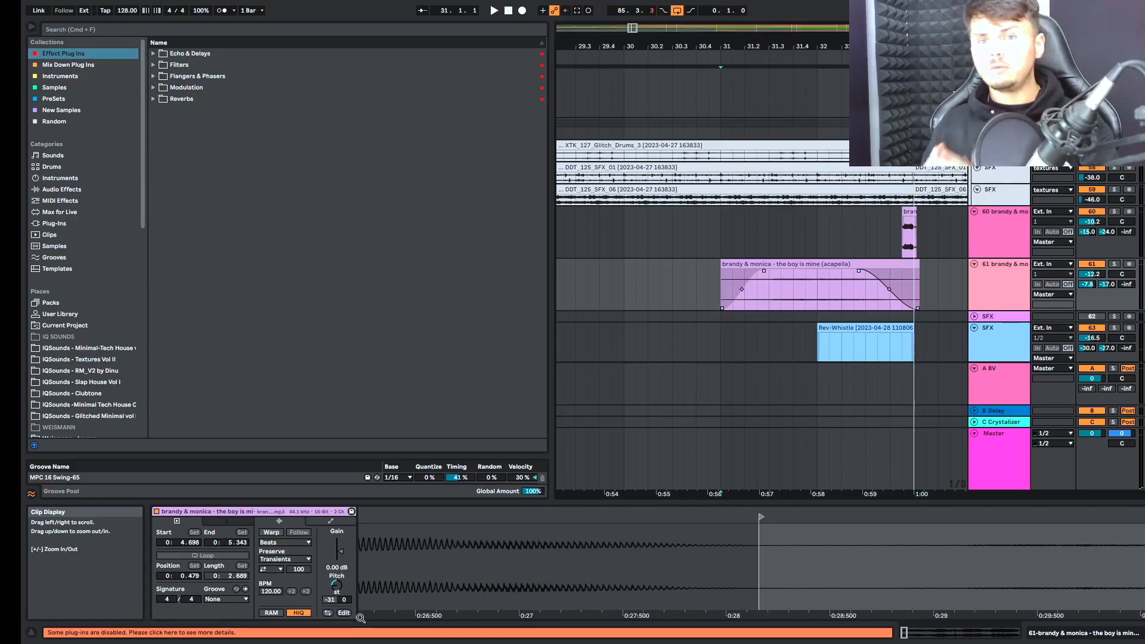
# Try transposing the vocal clip on track 61 to +48 semitones, and undo the change
pyautogui.moveTo(330, 599); pyautogui.dragTo(330, 546)
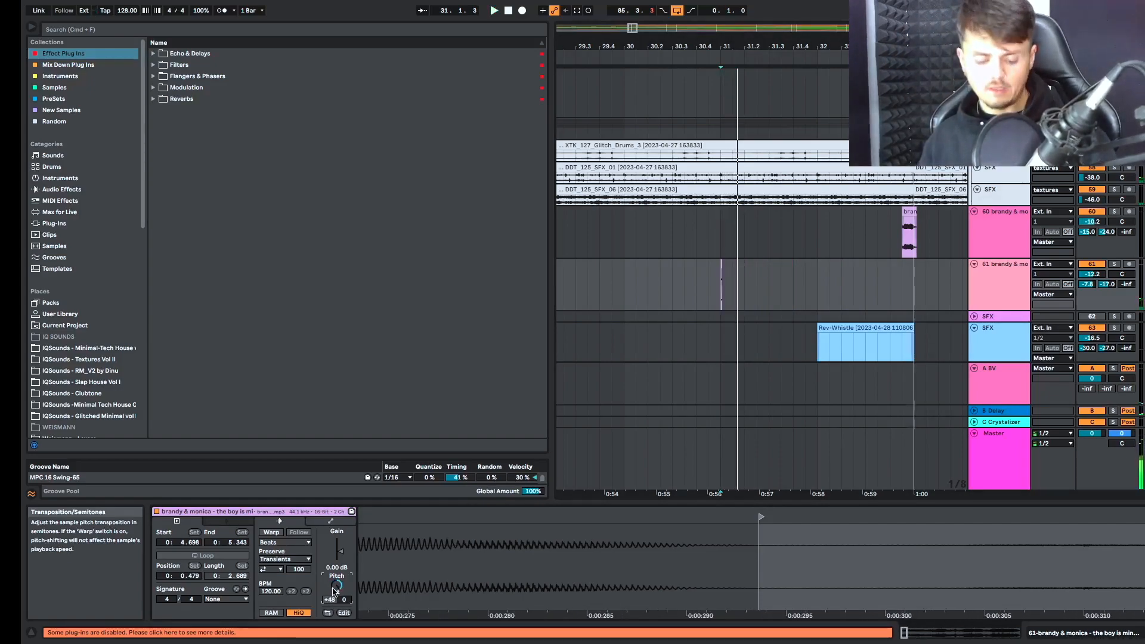
pyautogui.press('super+z')
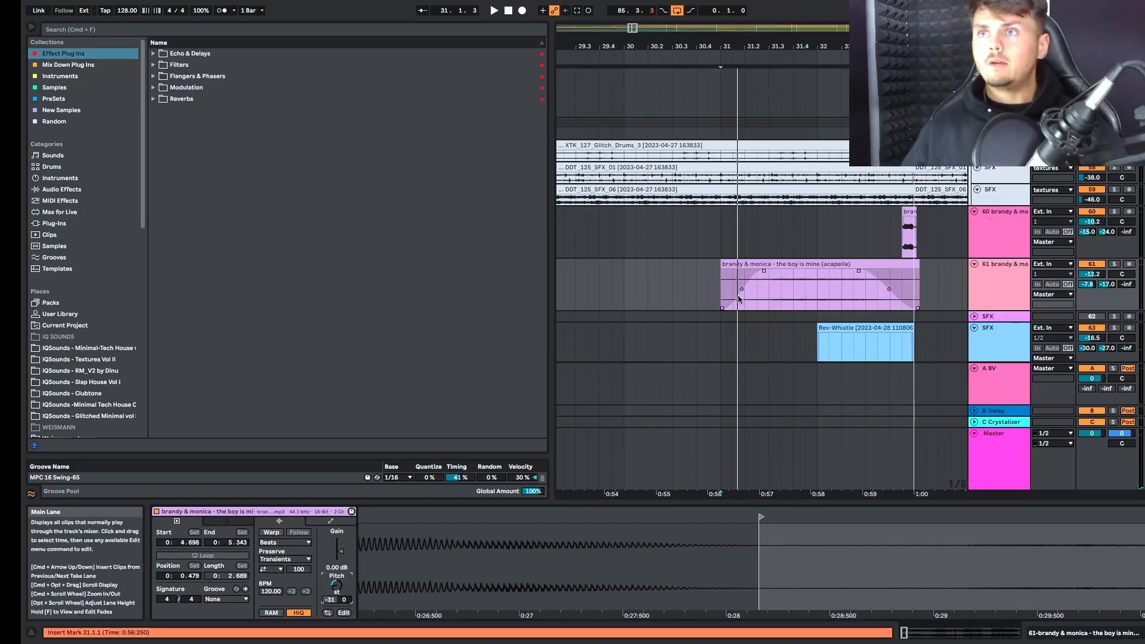
# Audition track 61 soloed and in the full mix, lowering its volume to -19.6 dB, and replay from 31.1.1
pyautogui.click(1114, 264)
pyautogui.press('space')
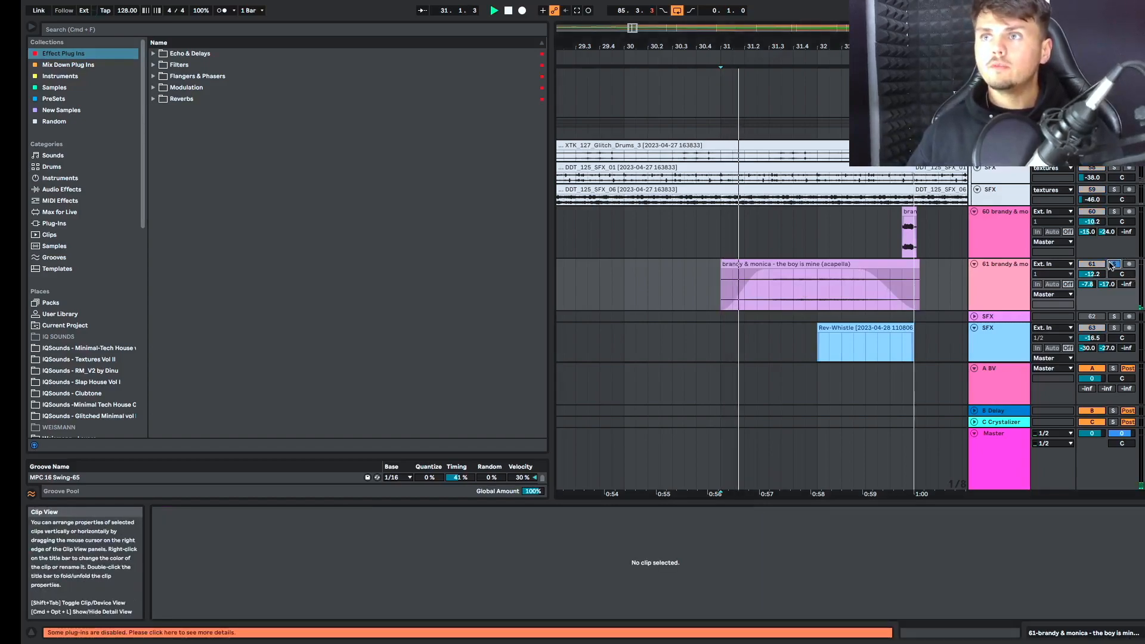
pyautogui.moveTo(1093, 274); pyautogui.dragTo(1092, 292)
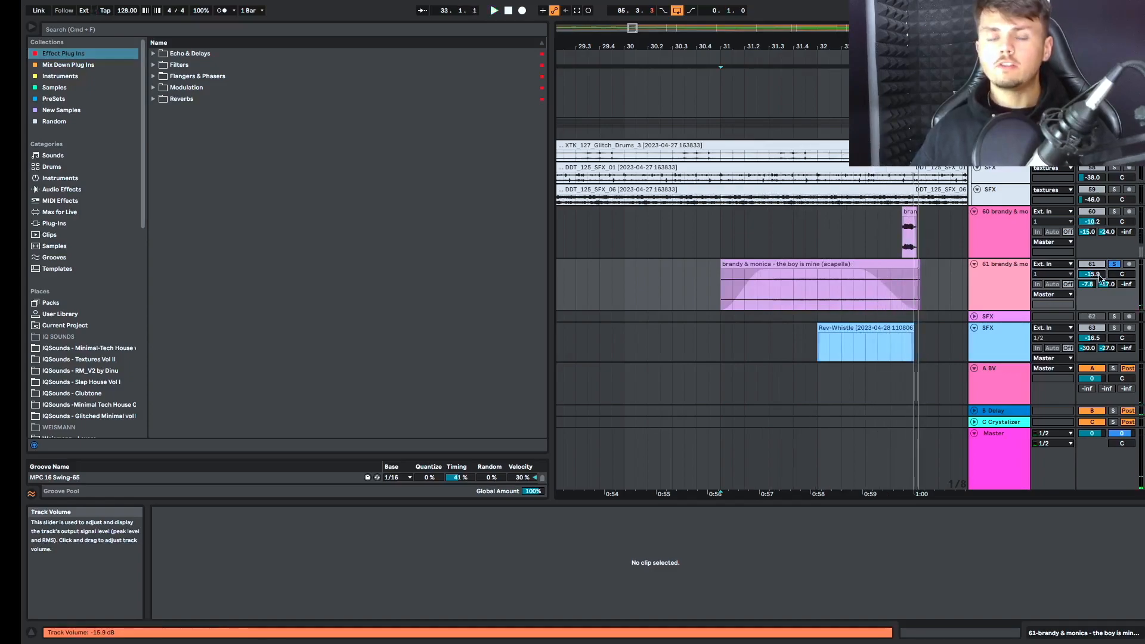
pyautogui.click(1115, 264)
pyautogui.press('space')
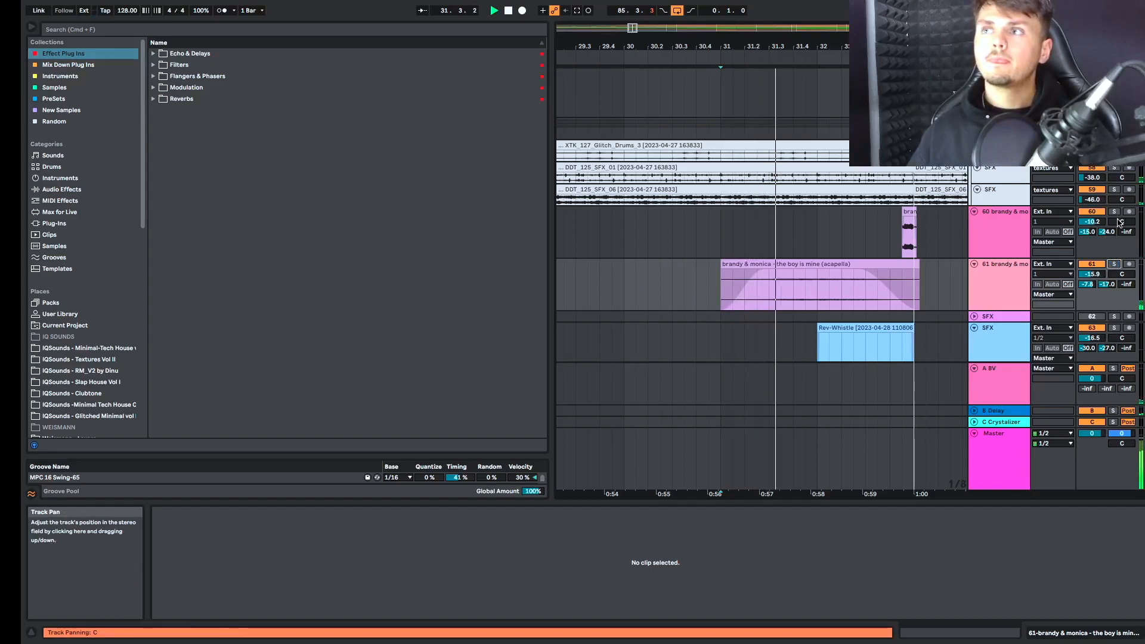
pyautogui.moveTo(1093, 274); pyautogui.dragTo(1092, 284)
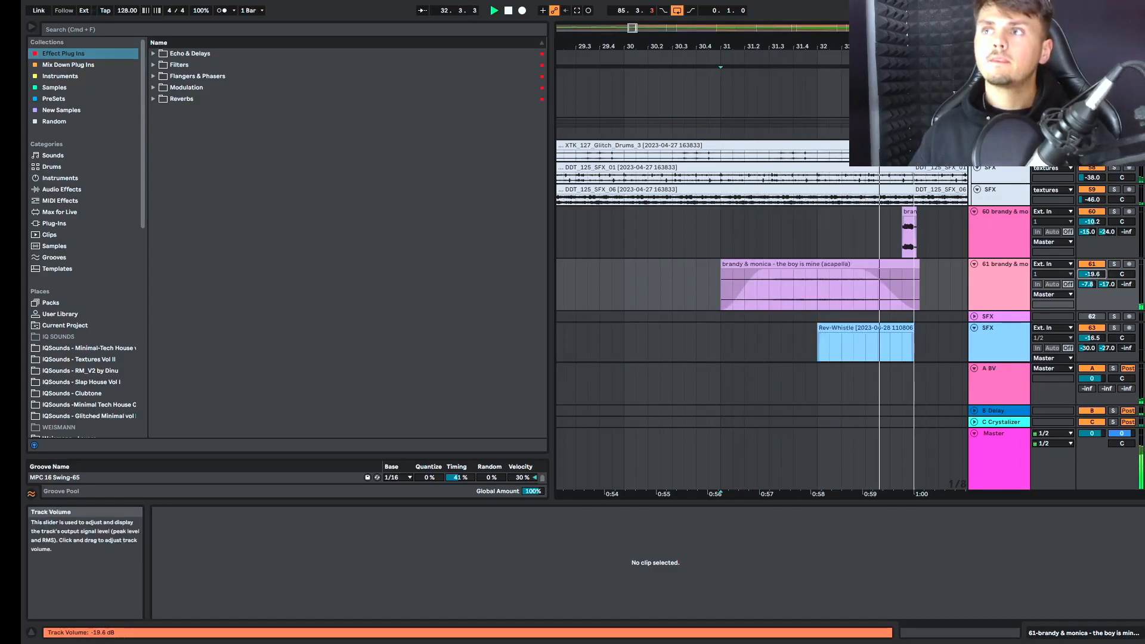
pyautogui.click(726, 247)
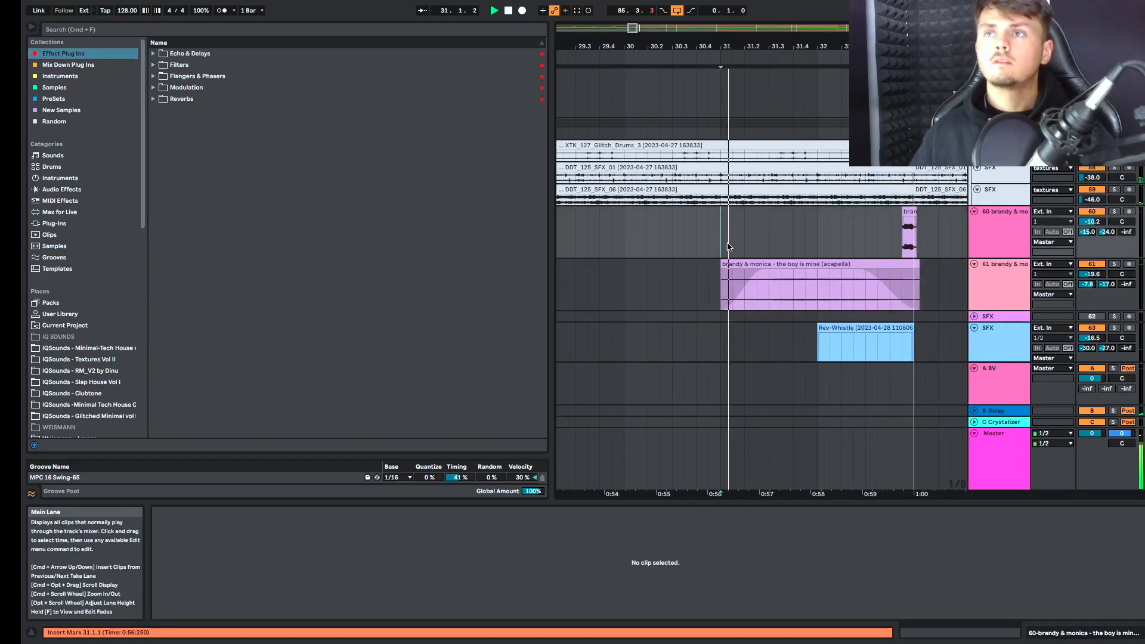
# Try the vocal chop on track 60 at +5 semitones, reset its transposition to 0 and audition it
pyautogui.click(905, 215)
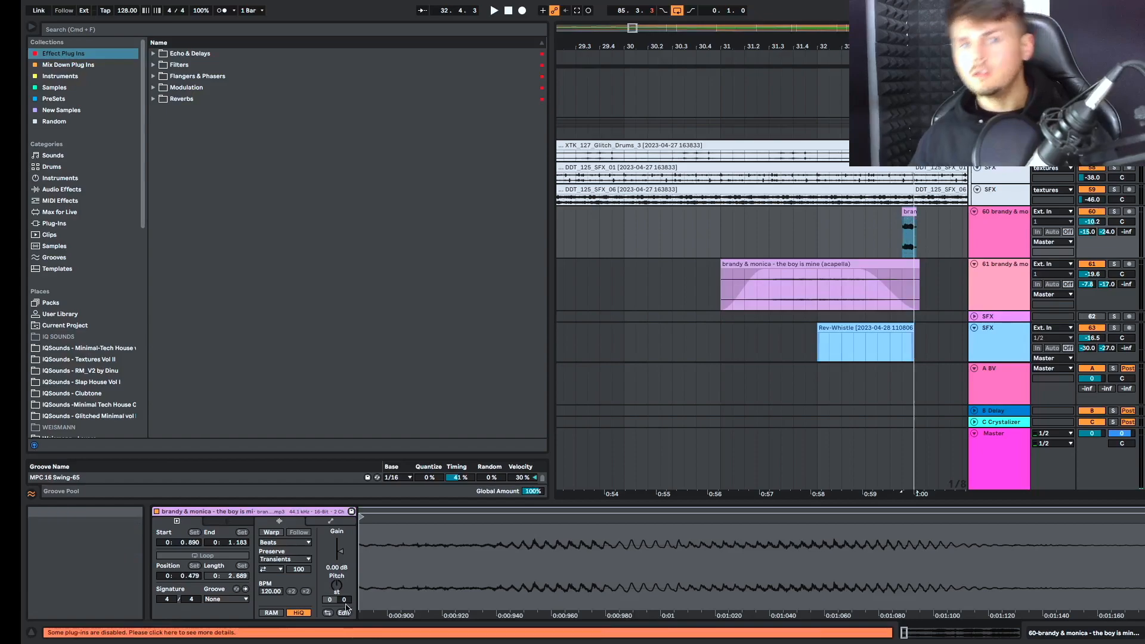
pyautogui.moveTo(325, 601)
pyautogui.mouseDown()
pyautogui.moveTo(326, 628)
pyautogui.moveTo(325, 594)
pyautogui.mouseUp()
pyautogui.press('space')
pyautogui.press('space')
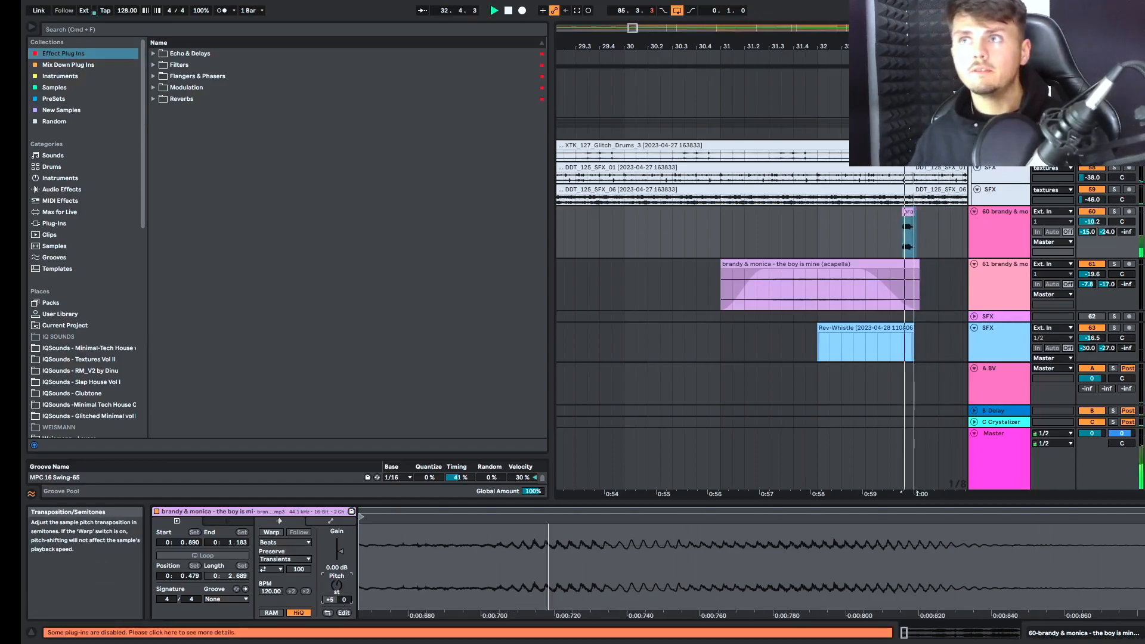
pyautogui.doubleClick(332, 589)
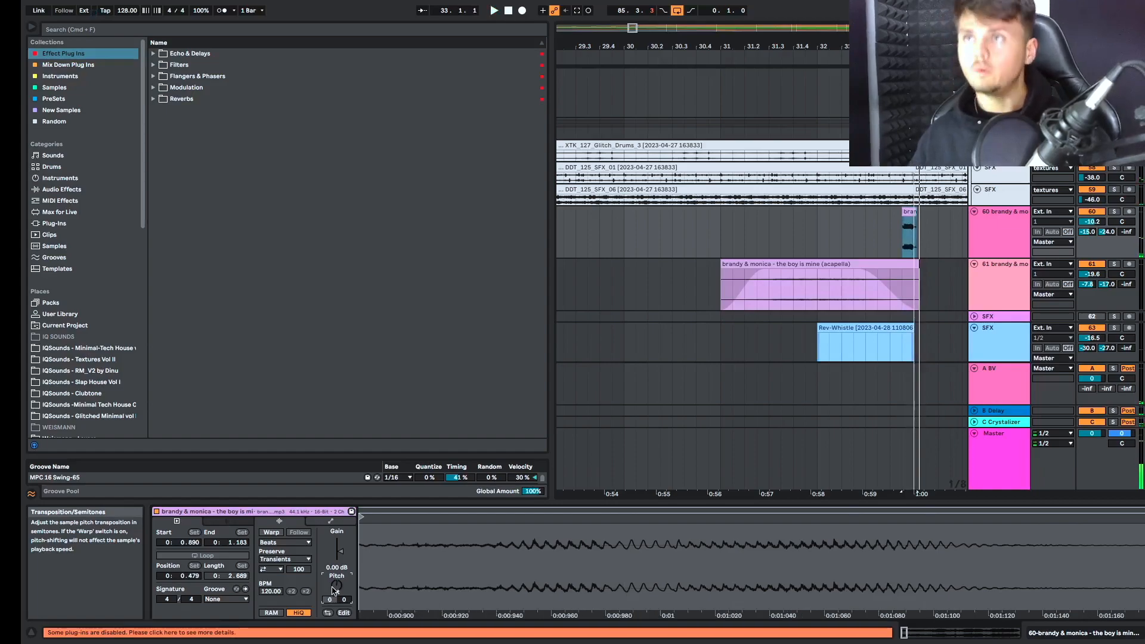
pyautogui.press('space')
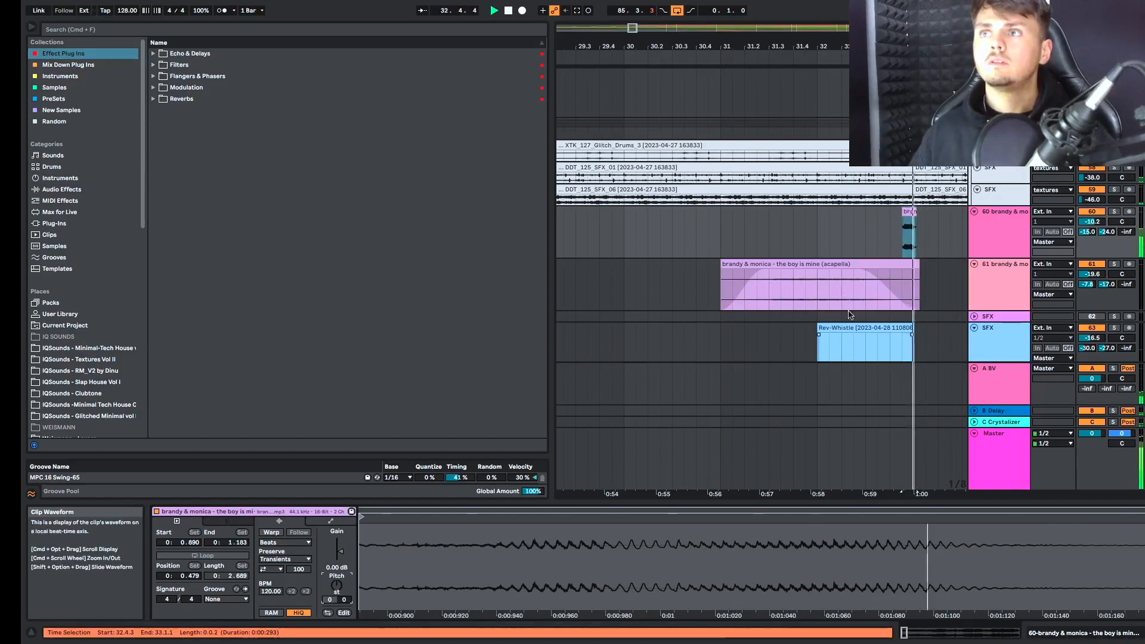
# Set track 60's volume to -12.9 dB while playing from 31.1.1, and replay the transition
pyautogui.click(723, 245)
pyautogui.press('space')
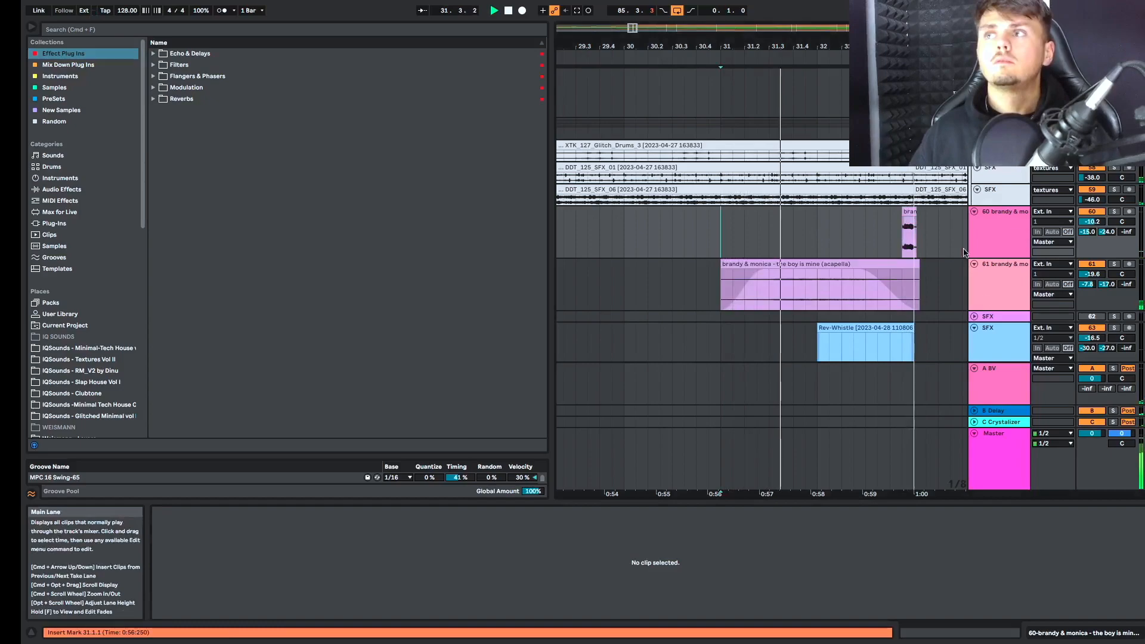
pyautogui.moveTo(1093, 222); pyautogui.dragTo(1092, 234)
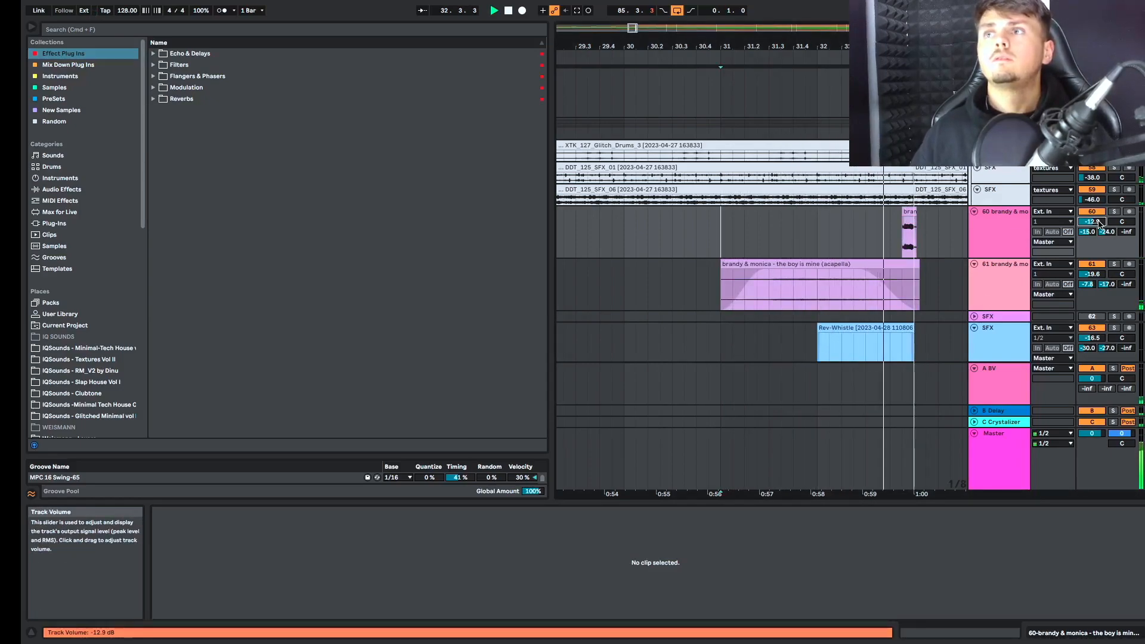
pyautogui.press('space')
pyautogui.press('space')
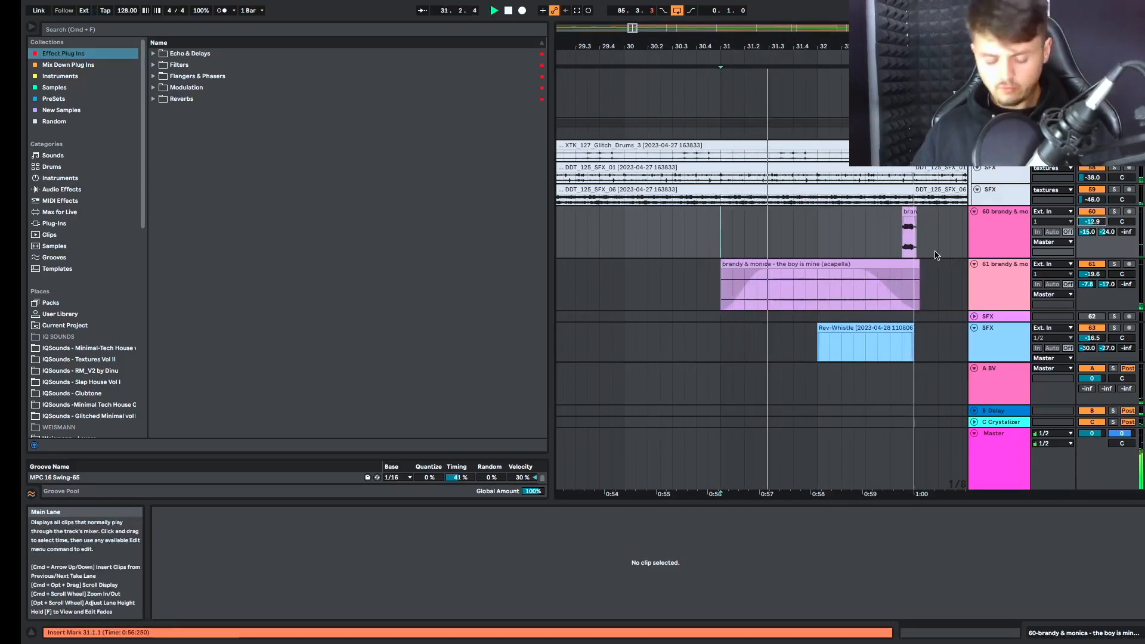
# Move the vocal chop on track 60 earlier to 32.4.1 and audition the transition from 31.1.1
pyautogui.scroll(5, 930, 255)
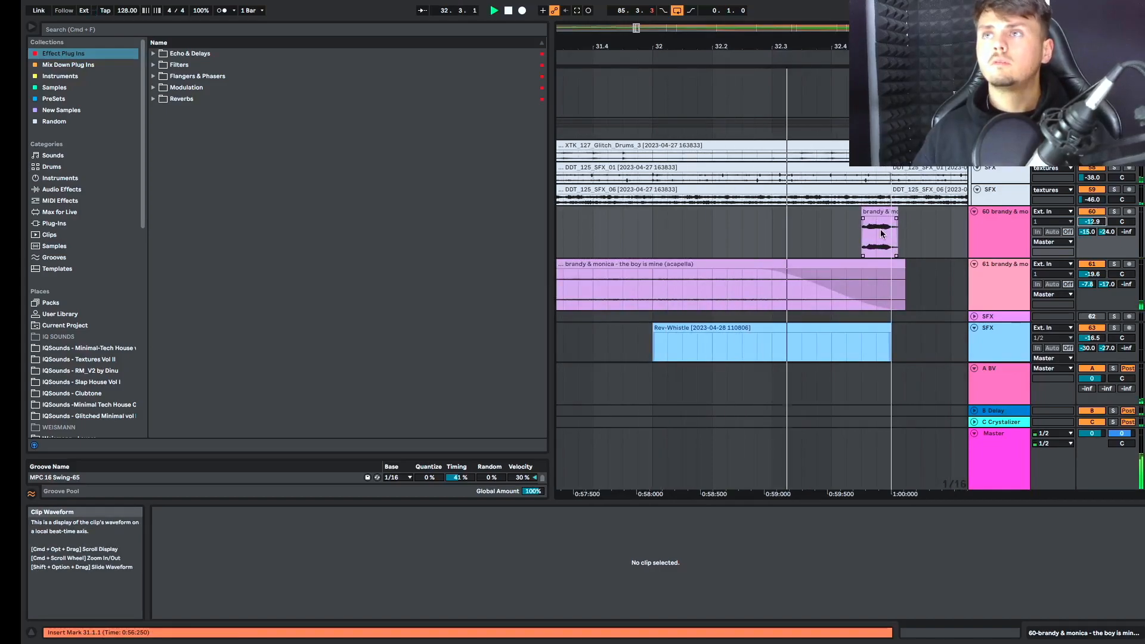
pyautogui.moveTo(880, 212); pyautogui.dragTo(851, 222)
pyautogui.press('space')
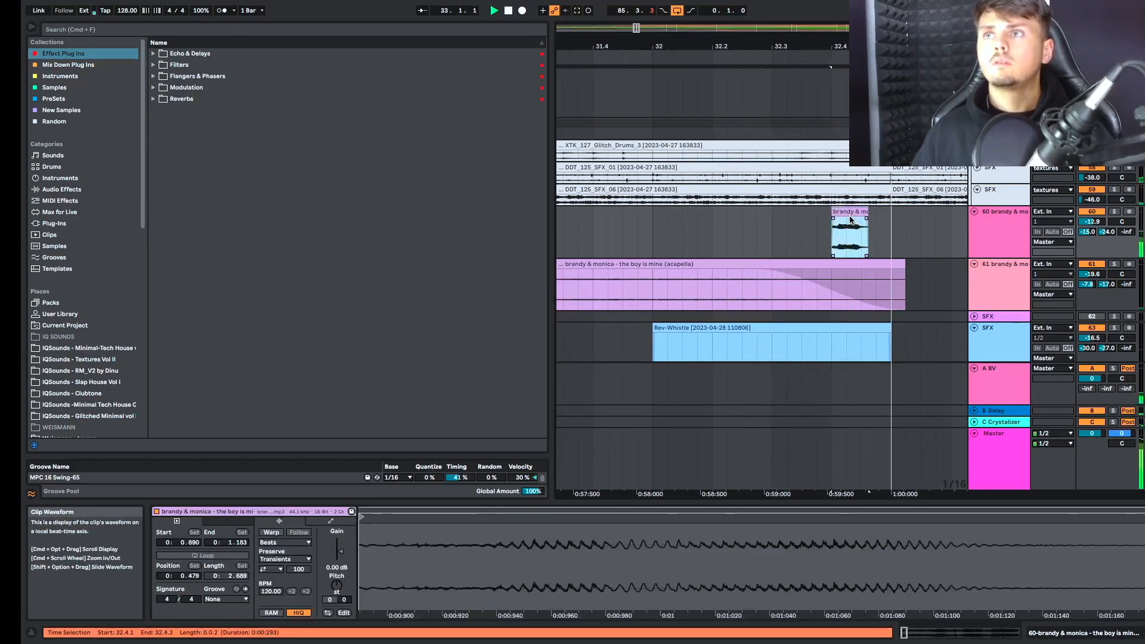
pyautogui.scroll(-5, 852, 226)
pyautogui.click(726, 244)
pyautogui.press('space')
pyautogui.press('space')
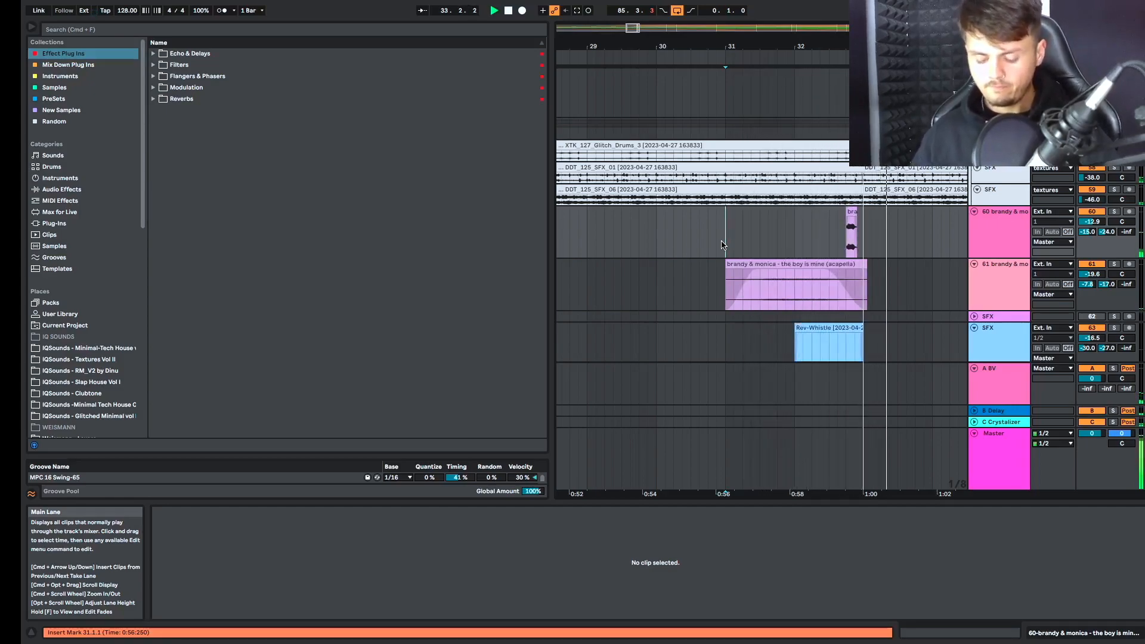
pyautogui.press('space')
pyautogui.press('space')
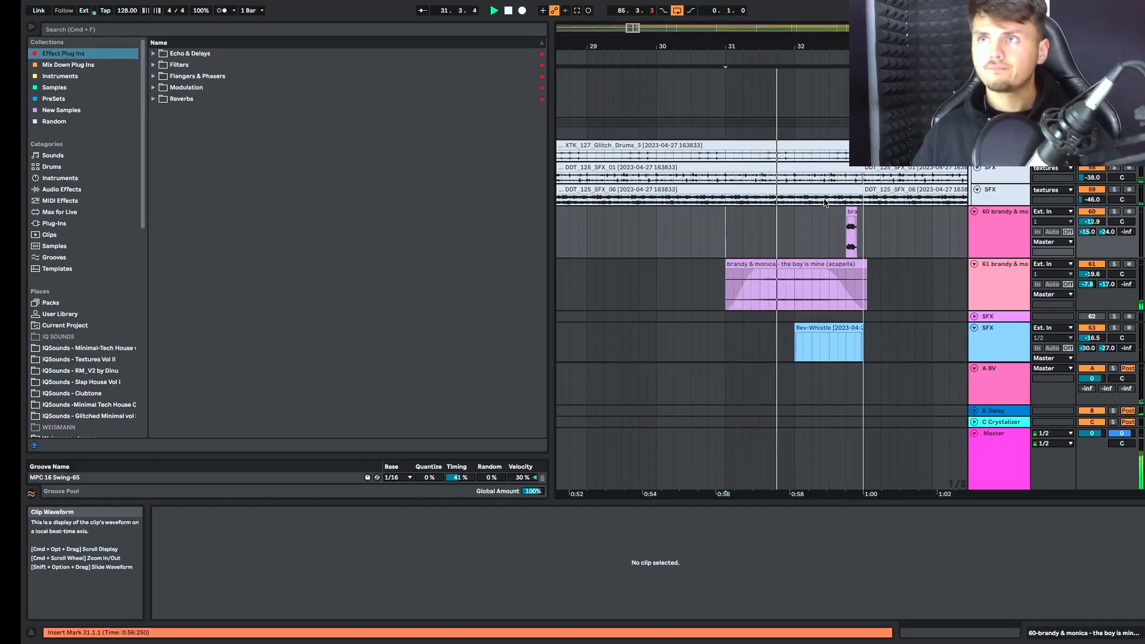
# Turn on warping for the vocal chop at 32.4.1 on track 60 and audition it
pyautogui.click(853, 210)
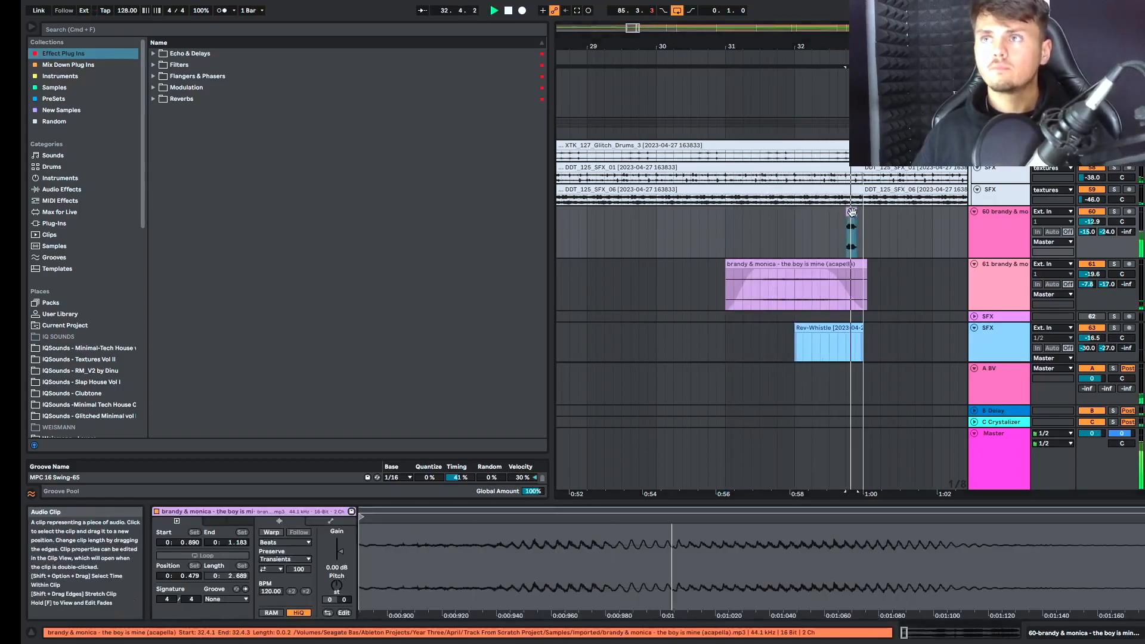
pyautogui.click(272, 532)
pyautogui.press('space')
pyautogui.press('space')
pyautogui.press('space')
pyautogui.press('space')
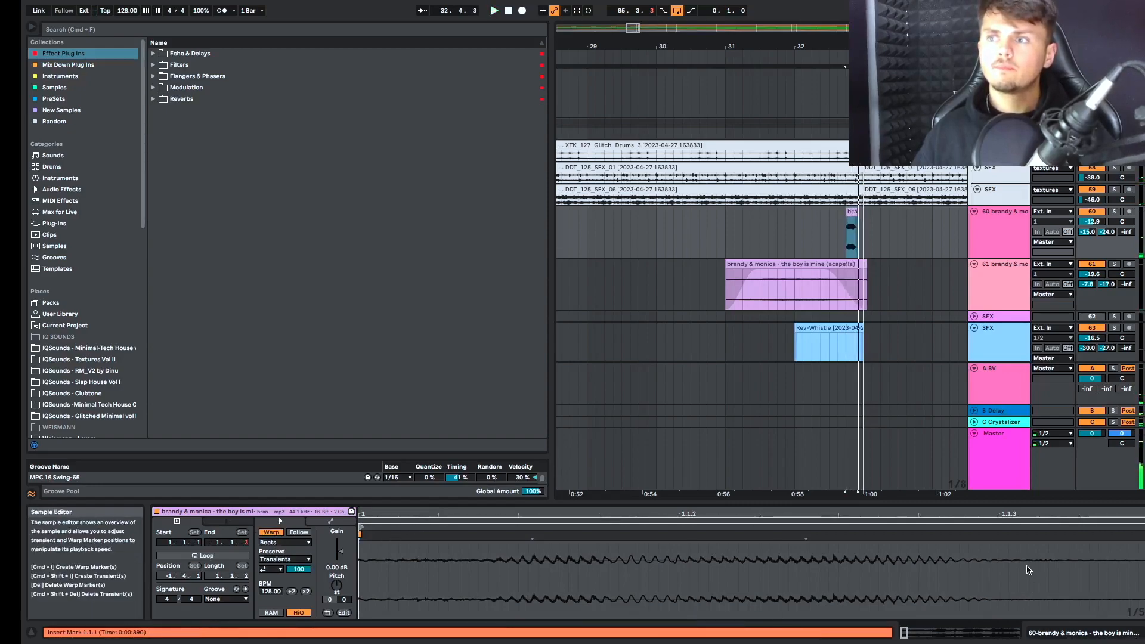
# Add a warp marker where the chop's vocal ends, move it later to stretch the sound, and audition the result
pyautogui.doubleClick(984, 541)
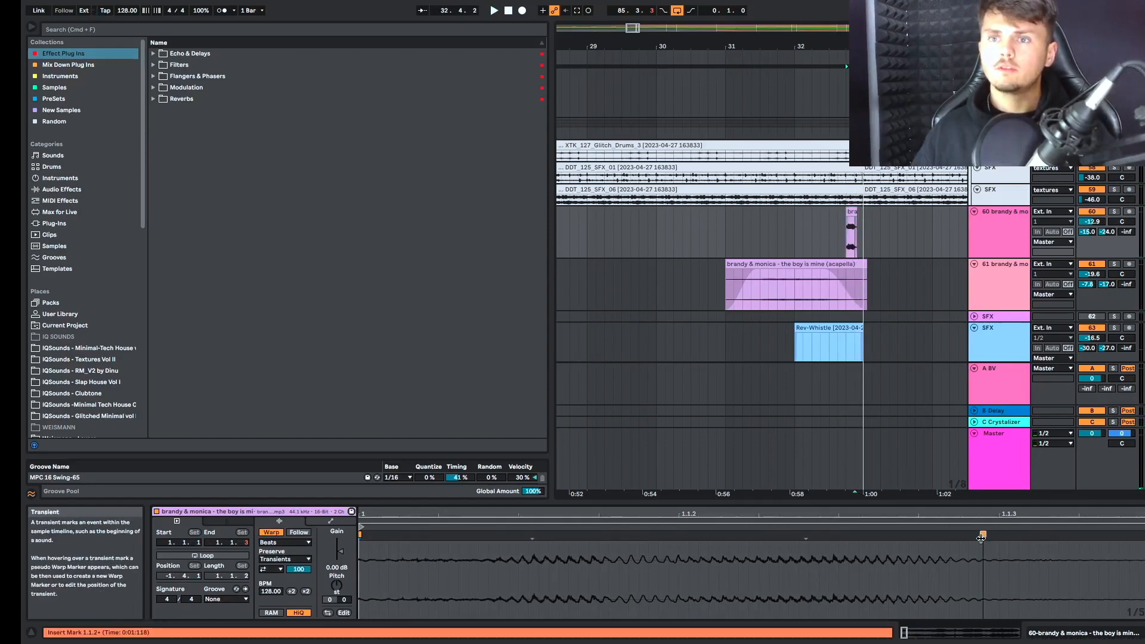
pyautogui.press('space')
pyautogui.moveTo(983, 535); pyautogui.dragTo(1141, 531)
pyautogui.click(860, 222)
pyautogui.press('space')
pyautogui.press('space')
pyautogui.press('space')
pyautogui.press('space')
# Extend the end of the vocal chop on track 60 to 33.1.1 and play it back
pyautogui.moveTo(858, 213); pyautogui.dragTo(867, 213)
pyautogui.press('space')
pyautogui.scroll(5, 868, 214)
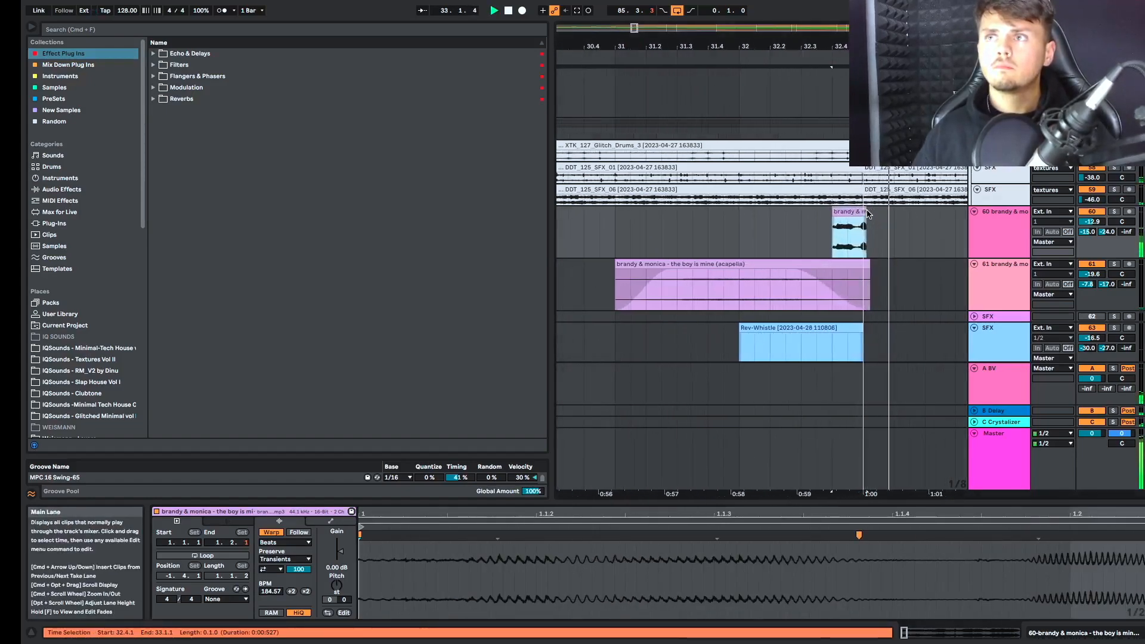
# Shorten the end of the vocal chop on track 60 to 32.4.4 and set its warp mode to Complex Pro
pyautogui.moveTo(867, 213); pyautogui.dragTo(848, 213)
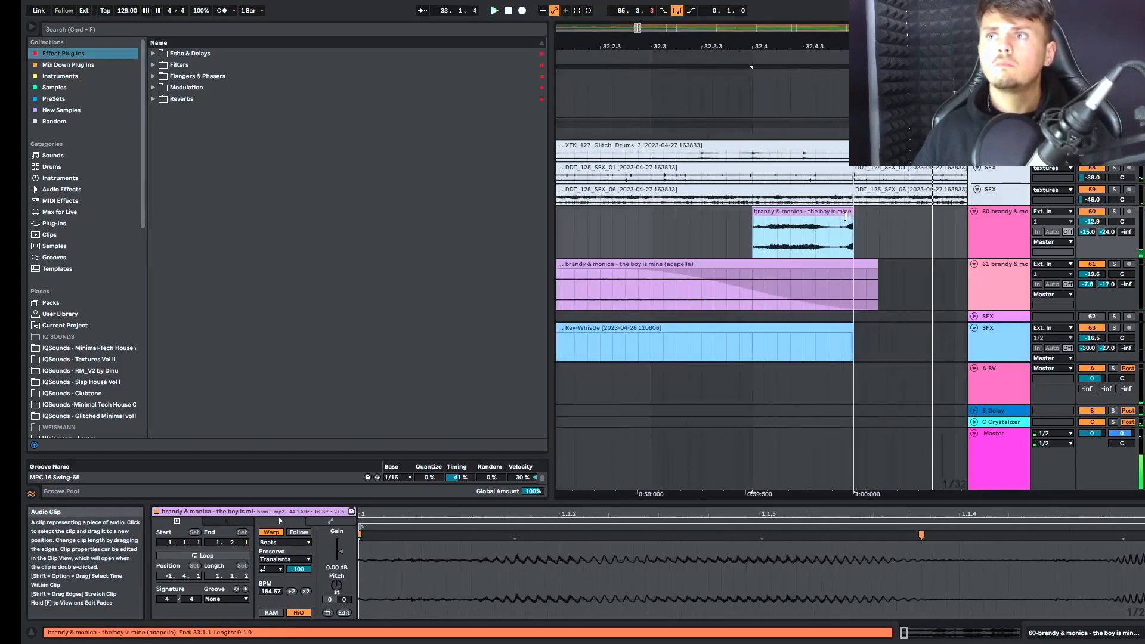
pyautogui.moveTo(846, 216); pyautogui.dragTo(833, 216)
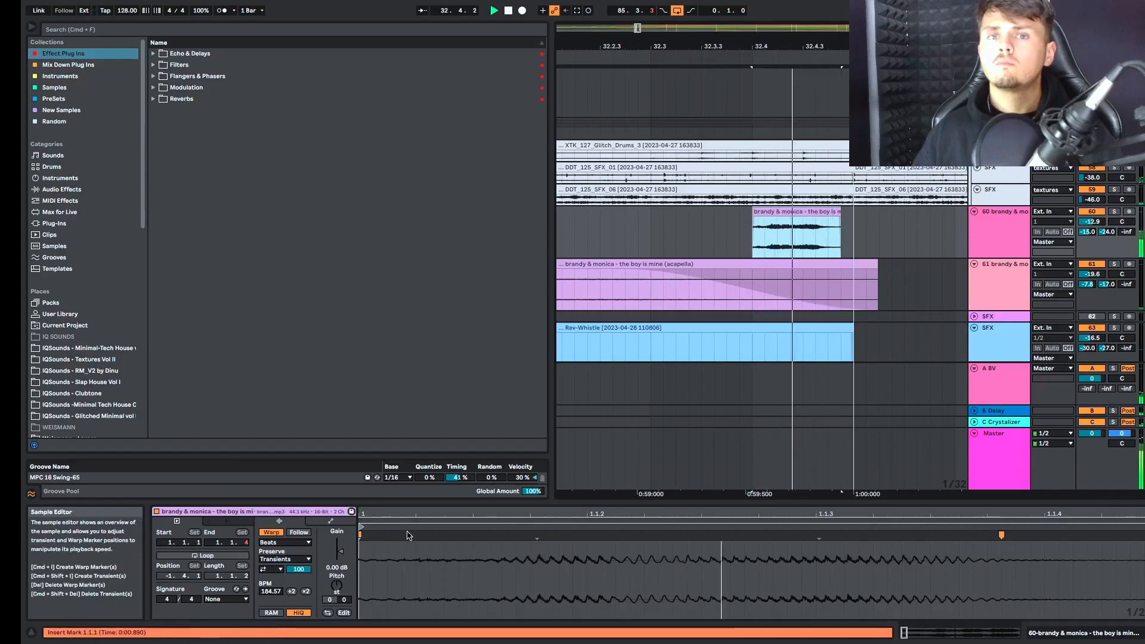
pyautogui.click(285, 543)
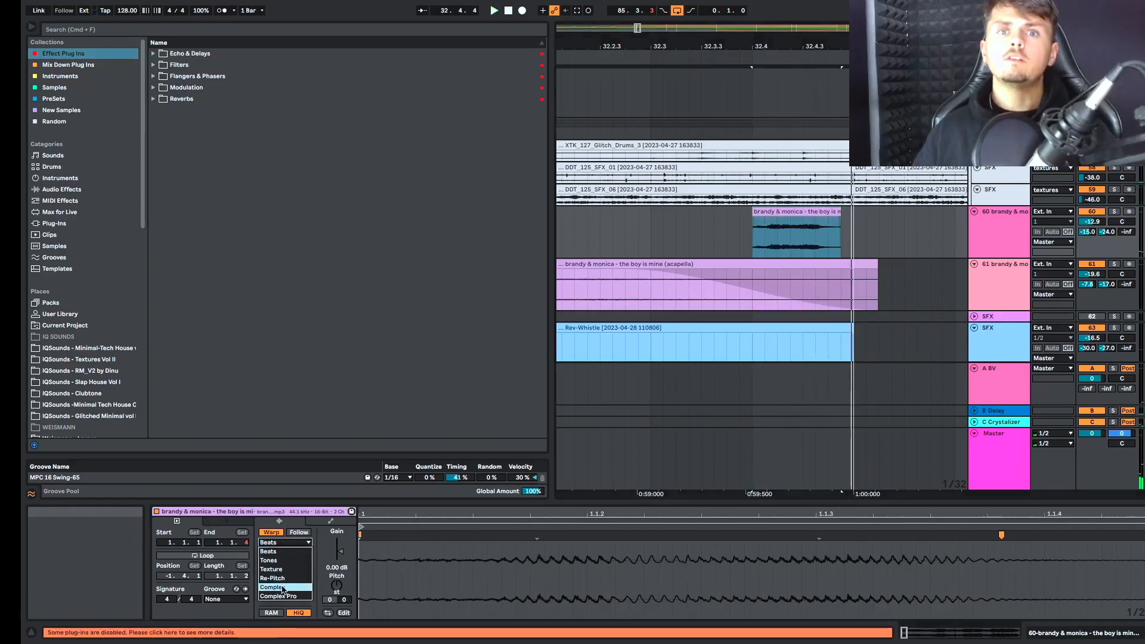
pyautogui.click(283, 589)
pyautogui.click(290, 543)
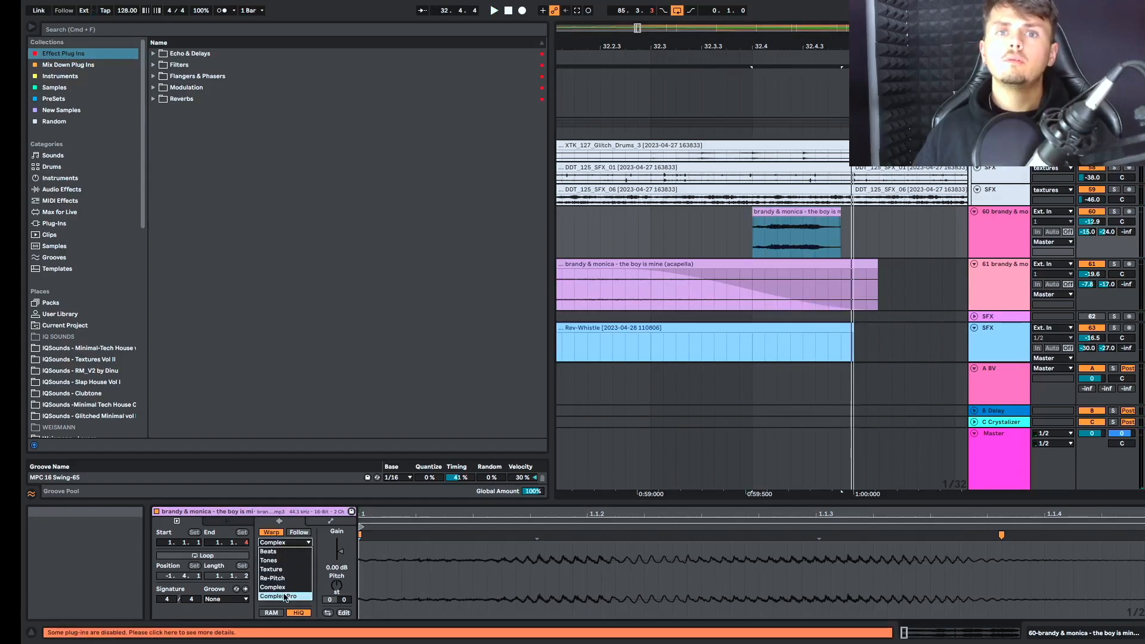
pyautogui.click(283, 597)
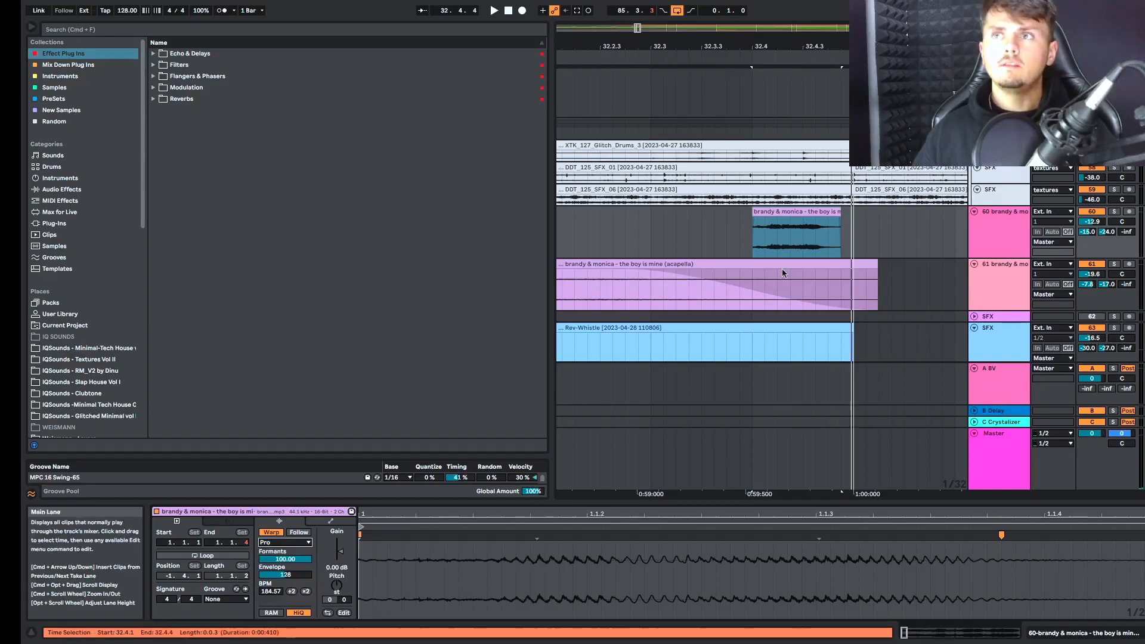
# Audition the vocal chop from 32.4.1 with track 60 soloed
pyautogui.click(763, 245)
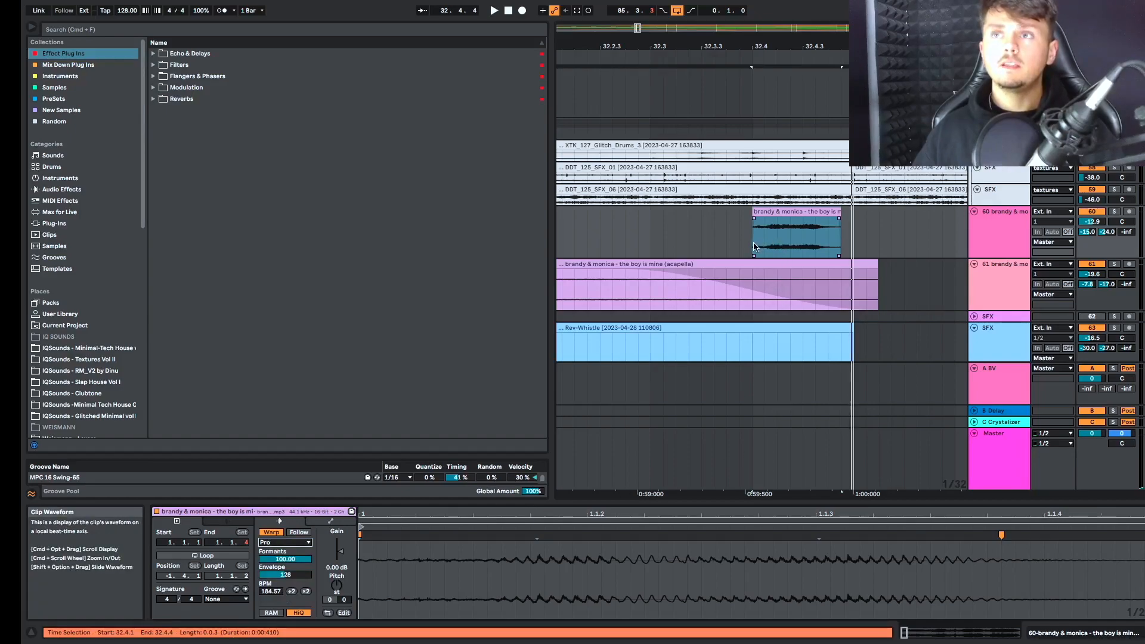
pyautogui.click(751, 247)
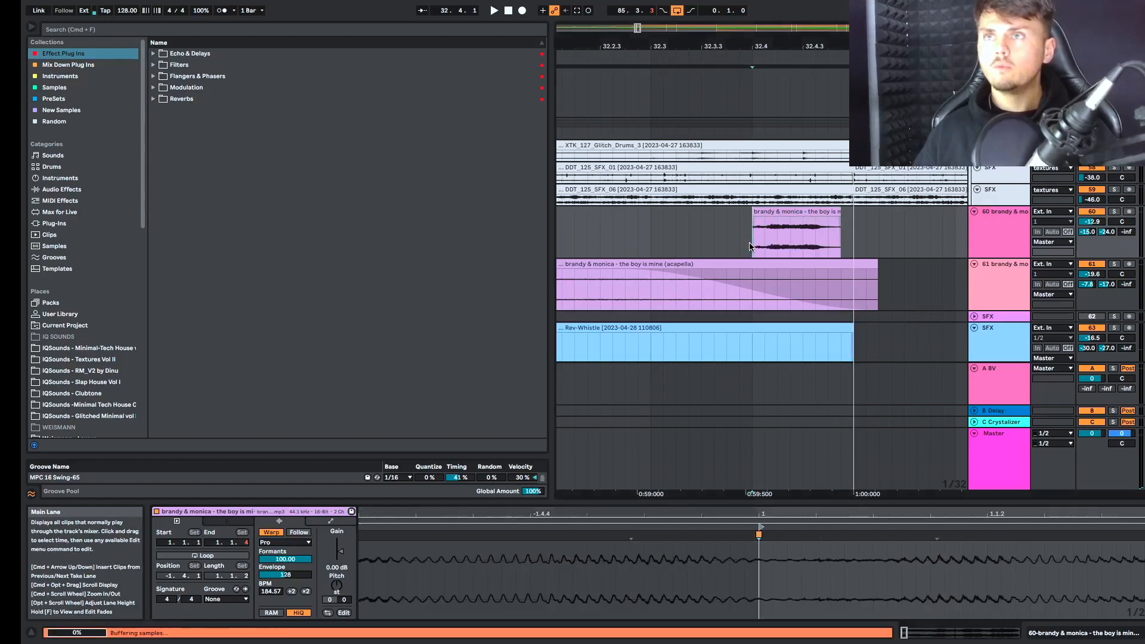
pyautogui.press('space')
pyautogui.click(1115, 211)
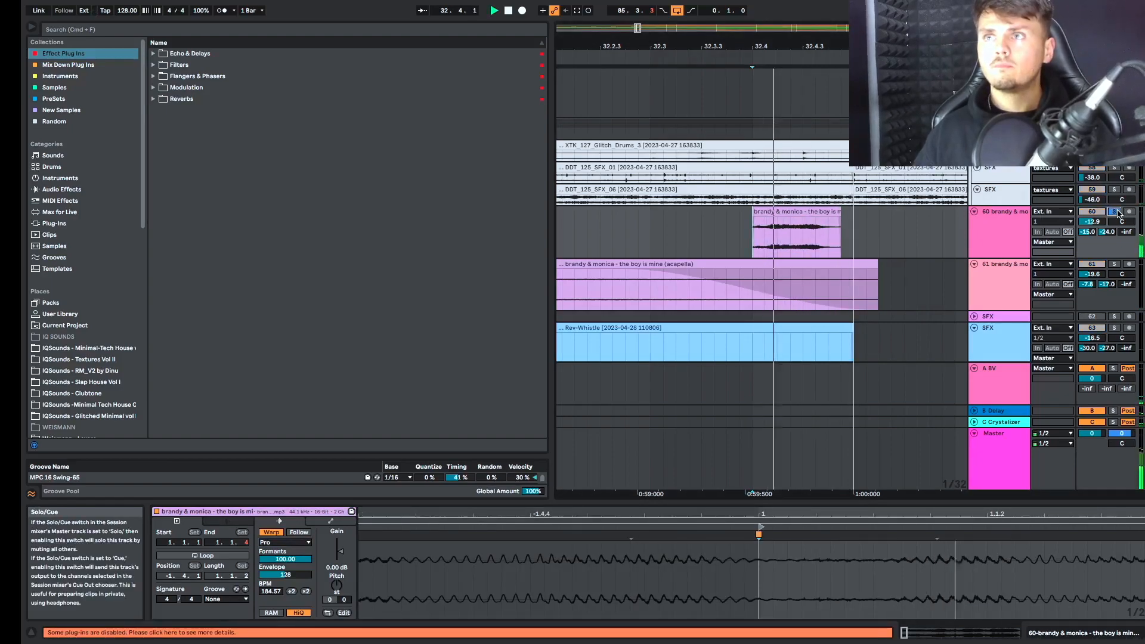
# Move the chop's end warp marker later, just past 1.1.4, audition the stretch, and extend the clip's end to 33.1.1
pyautogui.hscroll(10, 918, 585)
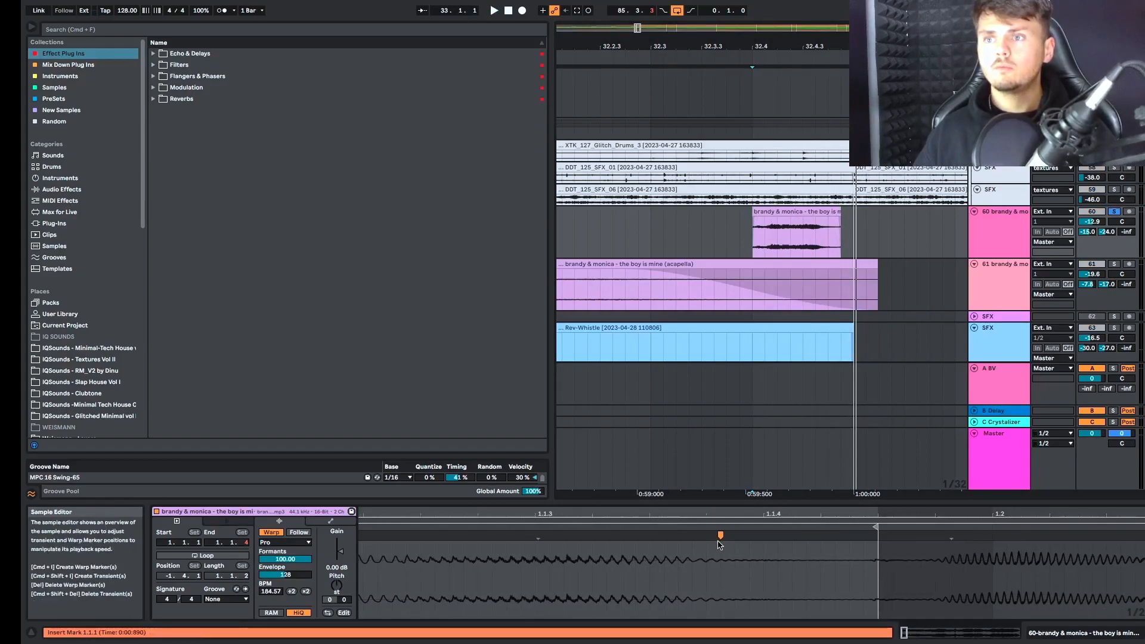
pyautogui.moveTo(720, 535); pyautogui.dragTo(831, 537)
pyautogui.press('space')
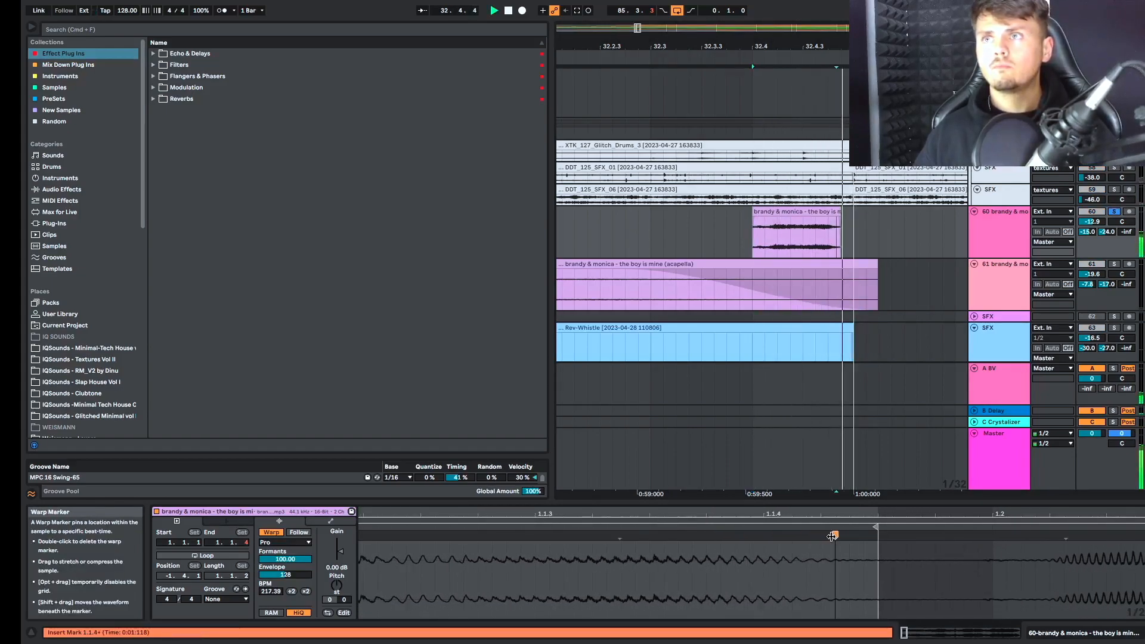
pyautogui.click(837, 210)
pyautogui.moveTo(838, 211); pyautogui.dragTo(854, 211)
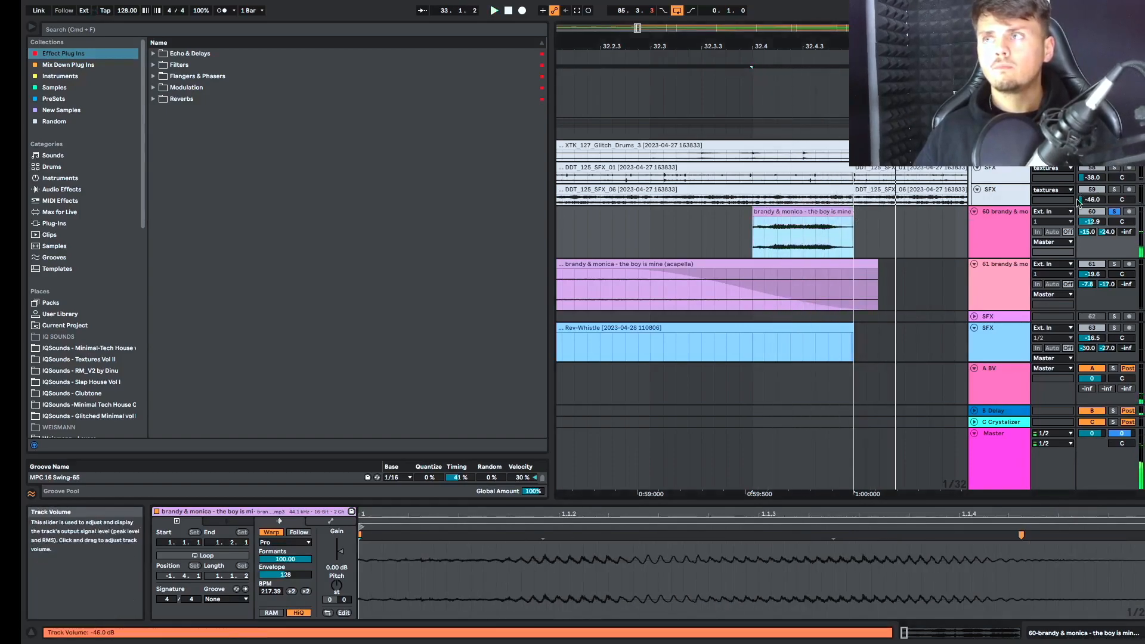
# Unsolo track 60 and audition the full transition from 31.1.1
pyautogui.click(1113, 213)
pyautogui.scroll(-5, 886, 258)
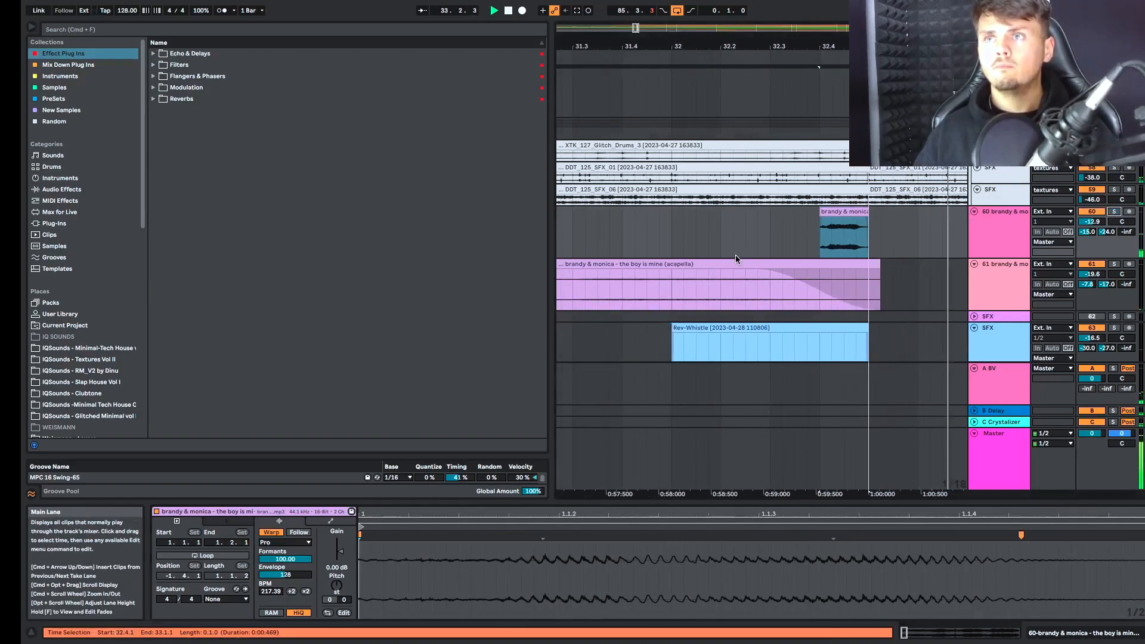
pyautogui.scroll(-5, 737, 257)
pyautogui.click(671, 251)
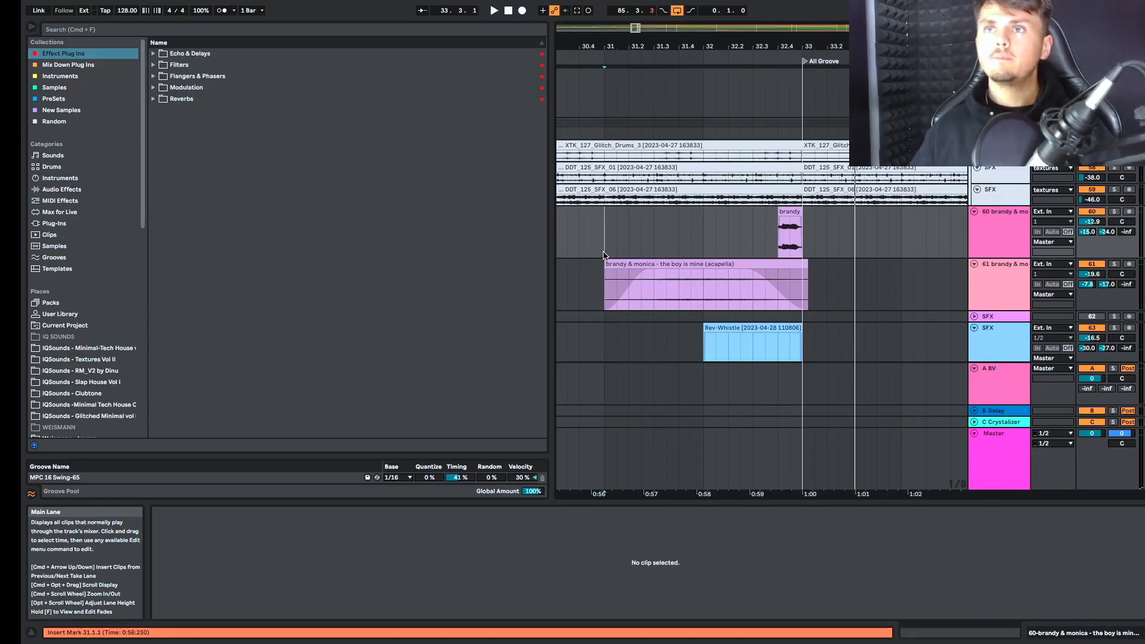
pyautogui.press('space')
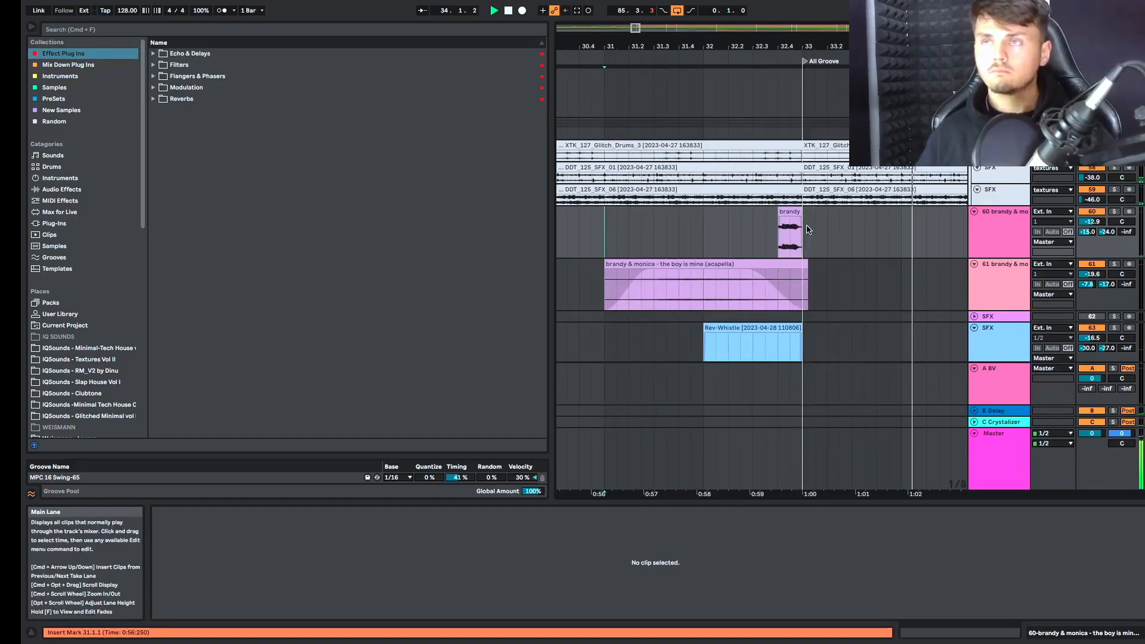
# Insert a new audio track below track 60, and solo track 60 with playback starting at 32.4.1
pyautogui.rightClick(1010, 256)
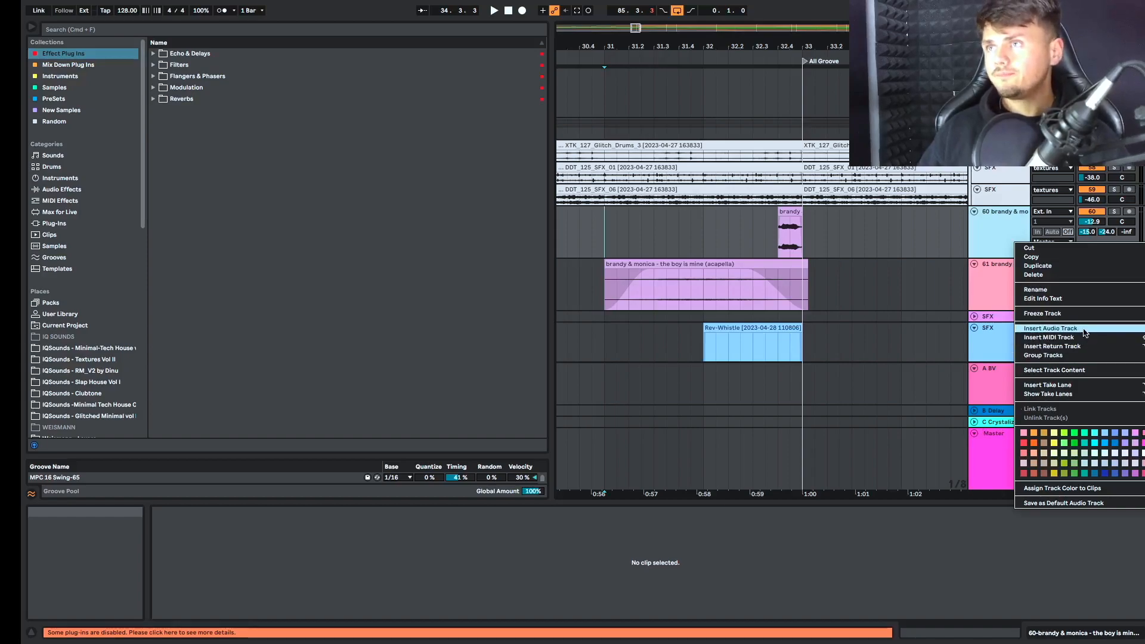
pyautogui.click(1052, 329)
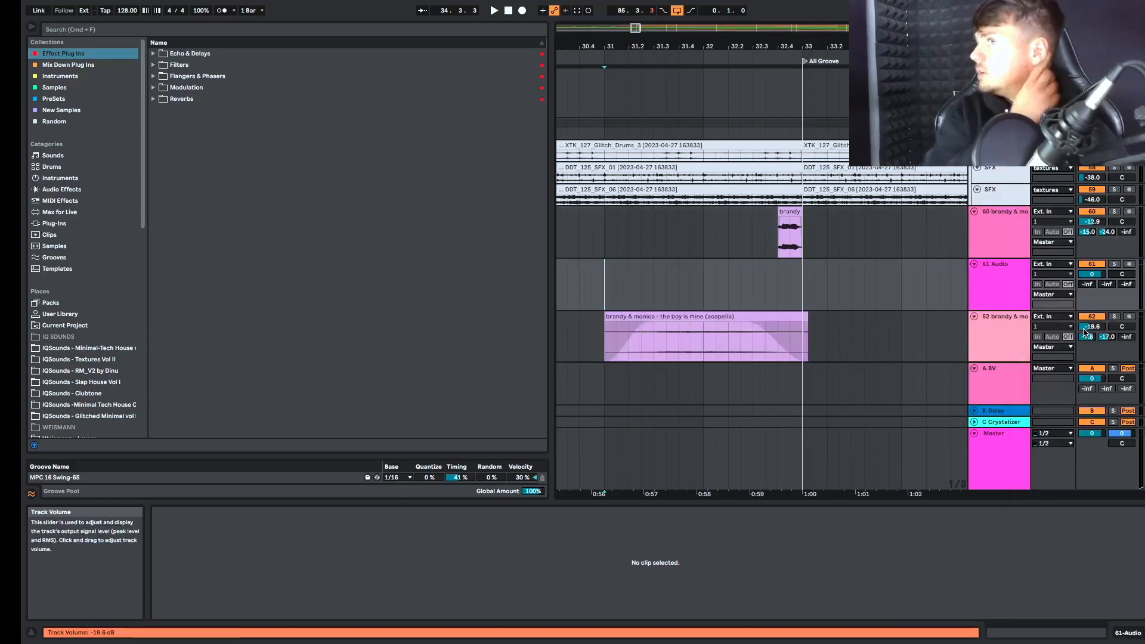
pyautogui.click(773, 243)
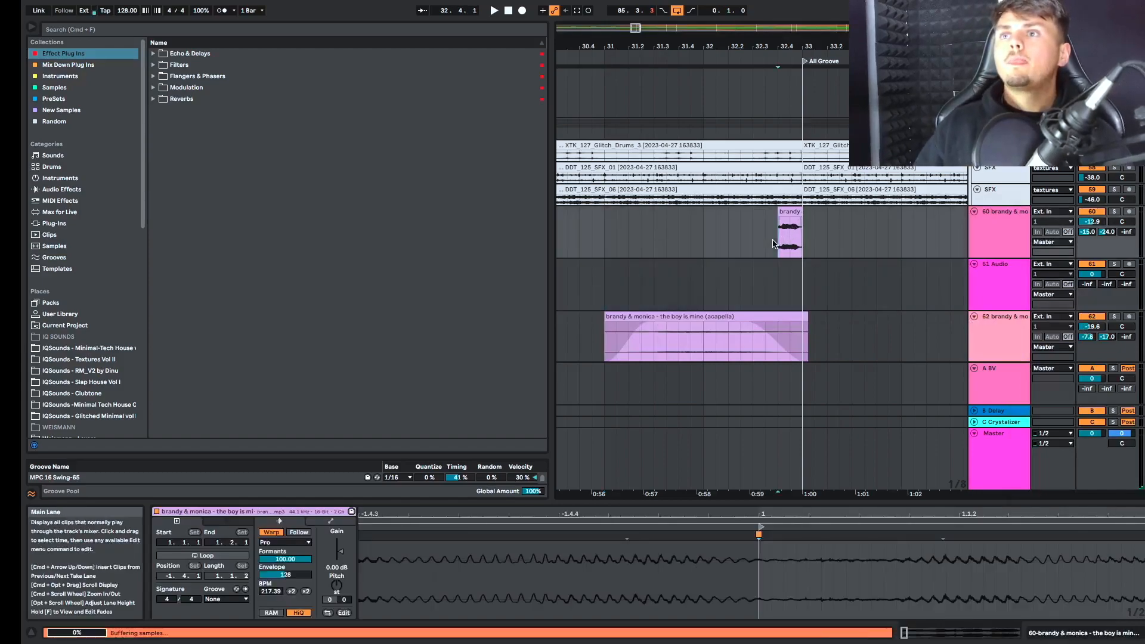
pyautogui.click(1114, 211)
# Load the FabFilter Pro R reverb preset onto track 60
pyautogui.click(990, 245)
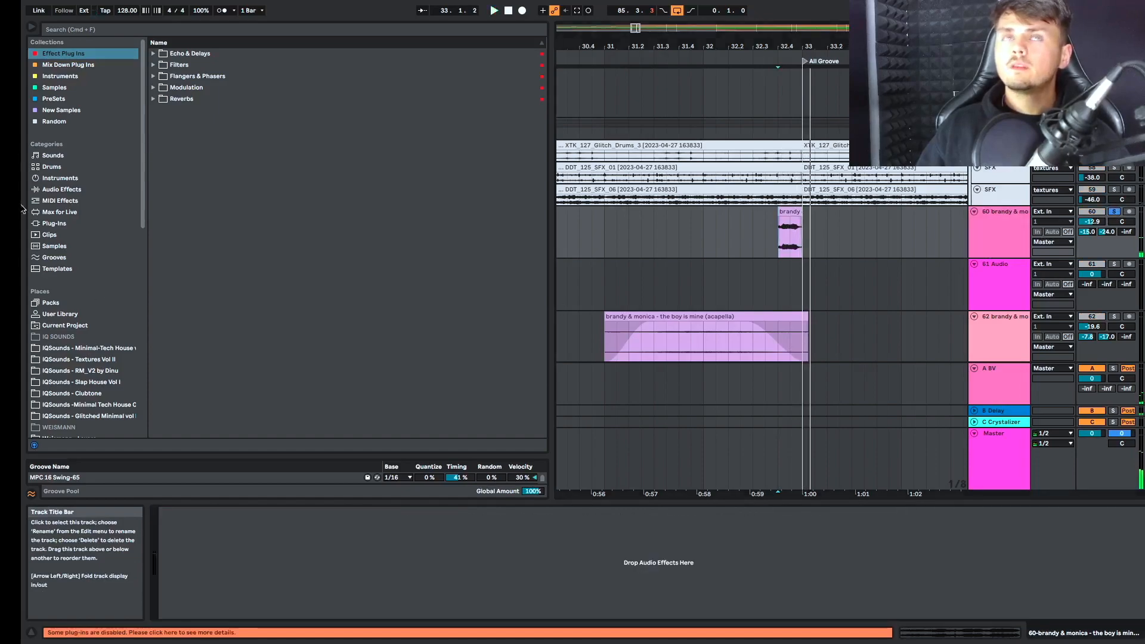
pyautogui.click(153, 99)
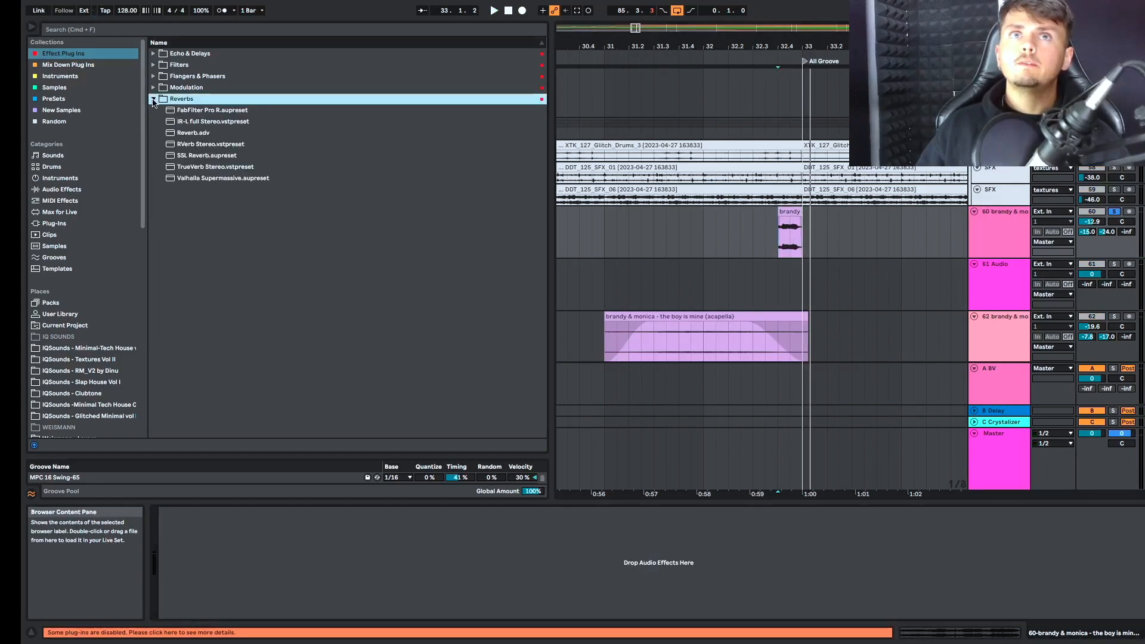
pyautogui.click(218, 122)
pyautogui.click(213, 111)
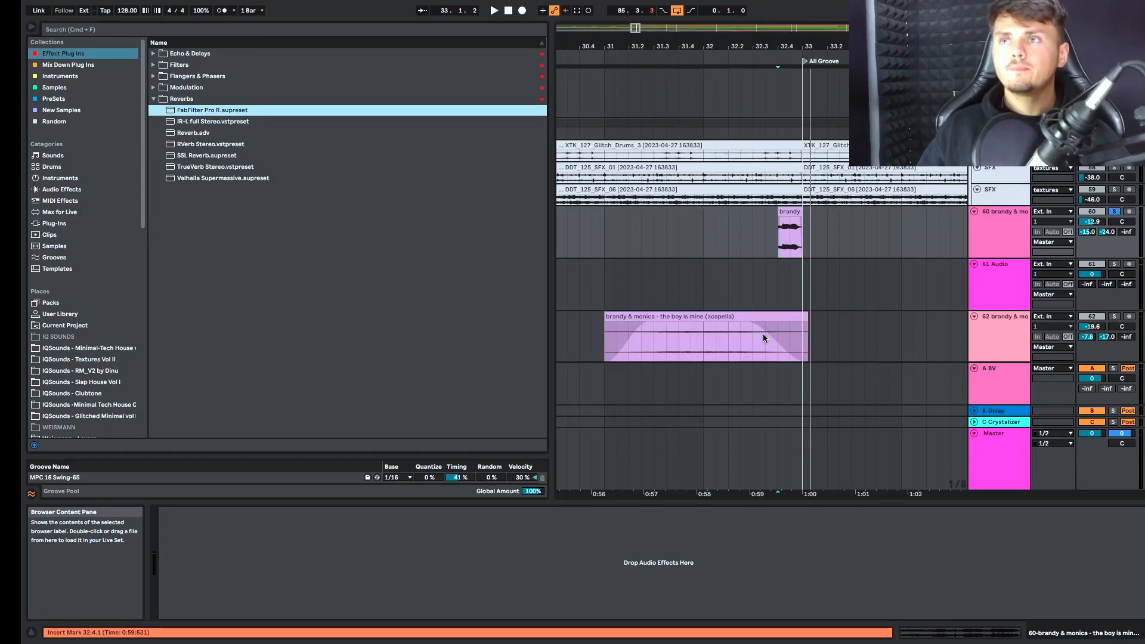
pyautogui.press('Return')
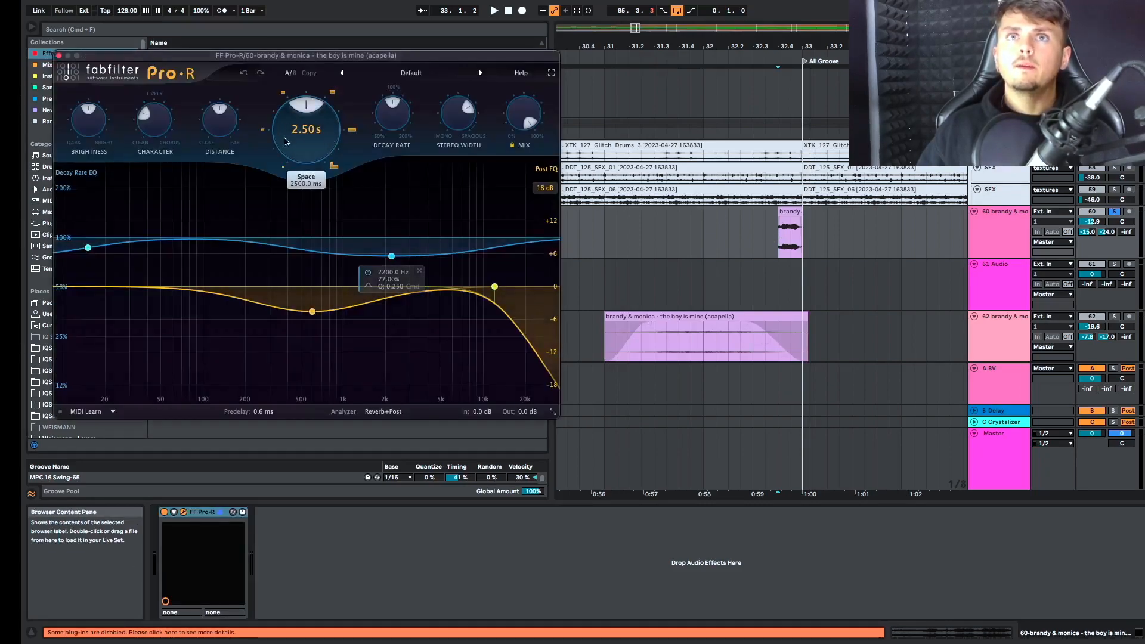
# Set Pro-R's decay rate to about 122% with a reverb time of about 2.49 s, raise Brightness and Character, and audition the chop
pyautogui.moveTo(284, 142); pyautogui.dragTo(302, 136)
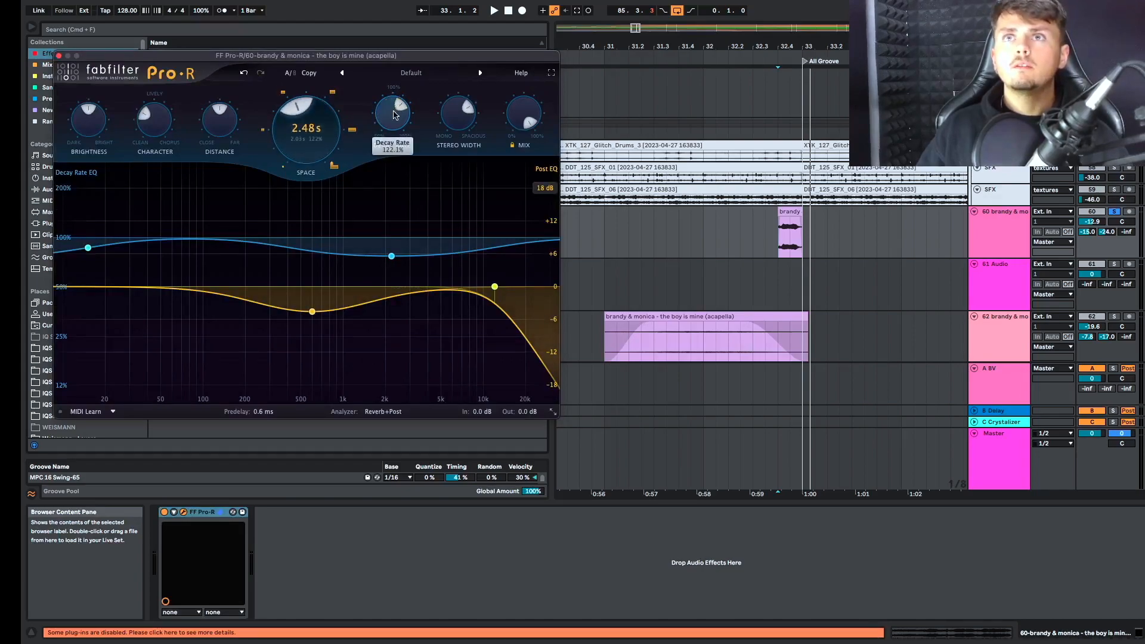
pyautogui.moveTo(393, 112); pyautogui.dragTo(395, 111)
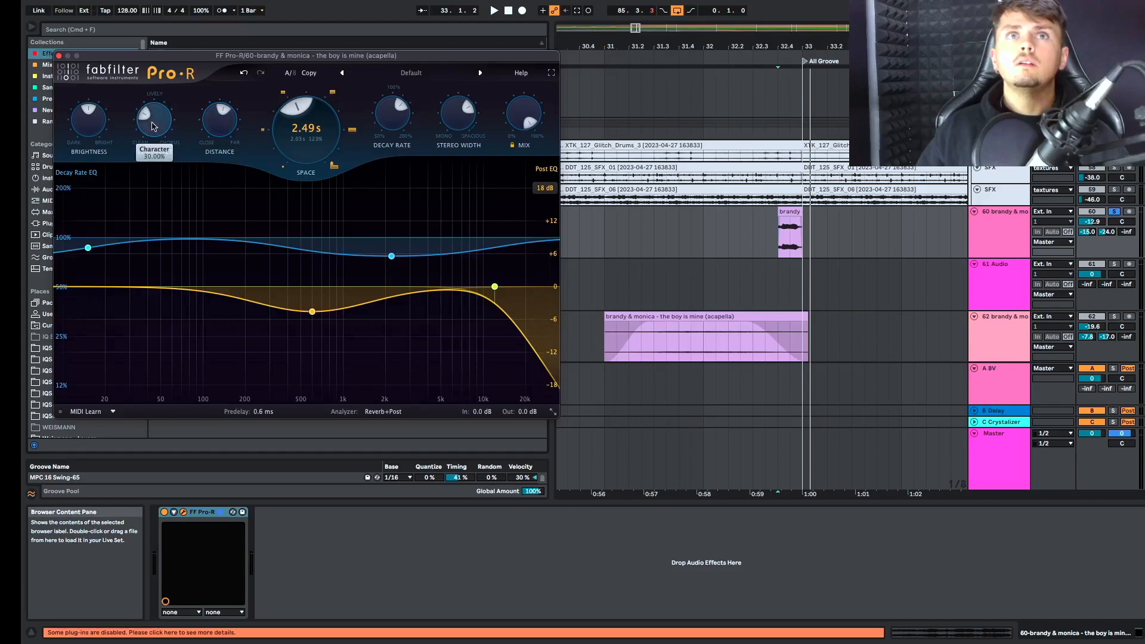
pyautogui.moveTo(91, 111); pyautogui.dragTo(97, 92)
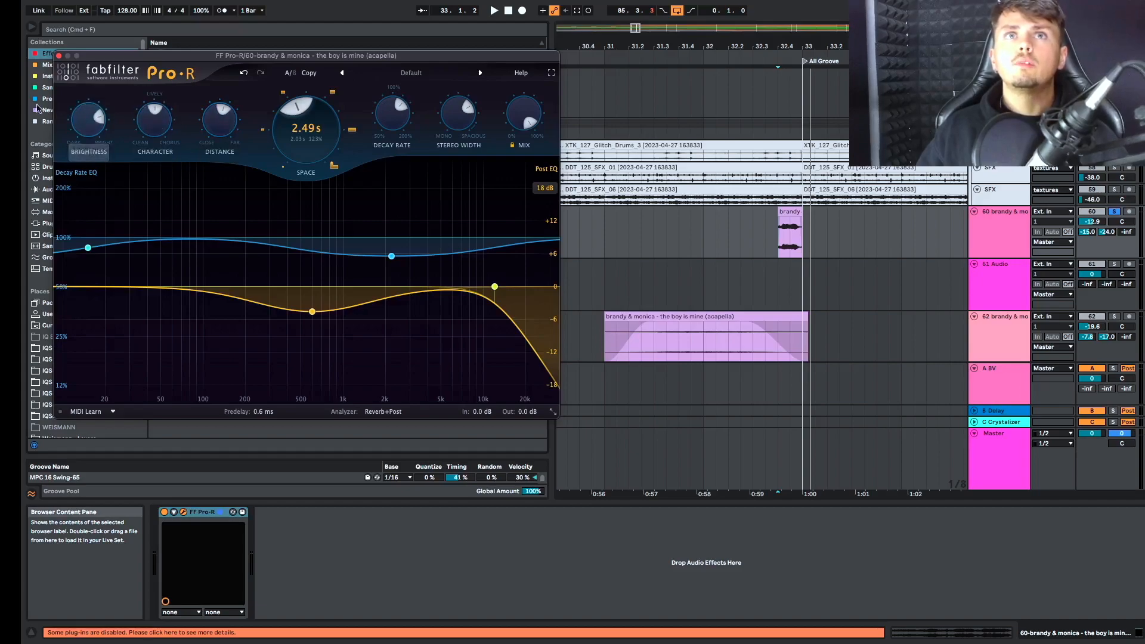
pyautogui.click(59, 57)
pyautogui.press('space')
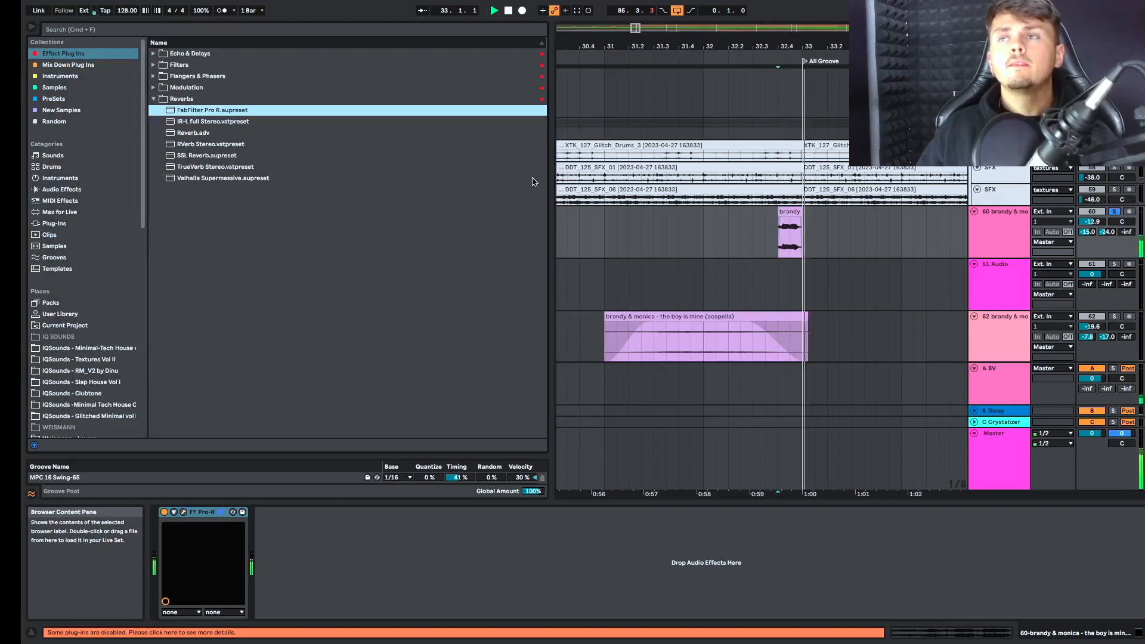
# Record the soloed chop with its reverb tail onto track 61 using Resampling as input, from 32.4.1 to about 34.3.1
pyautogui.click(782, 279)
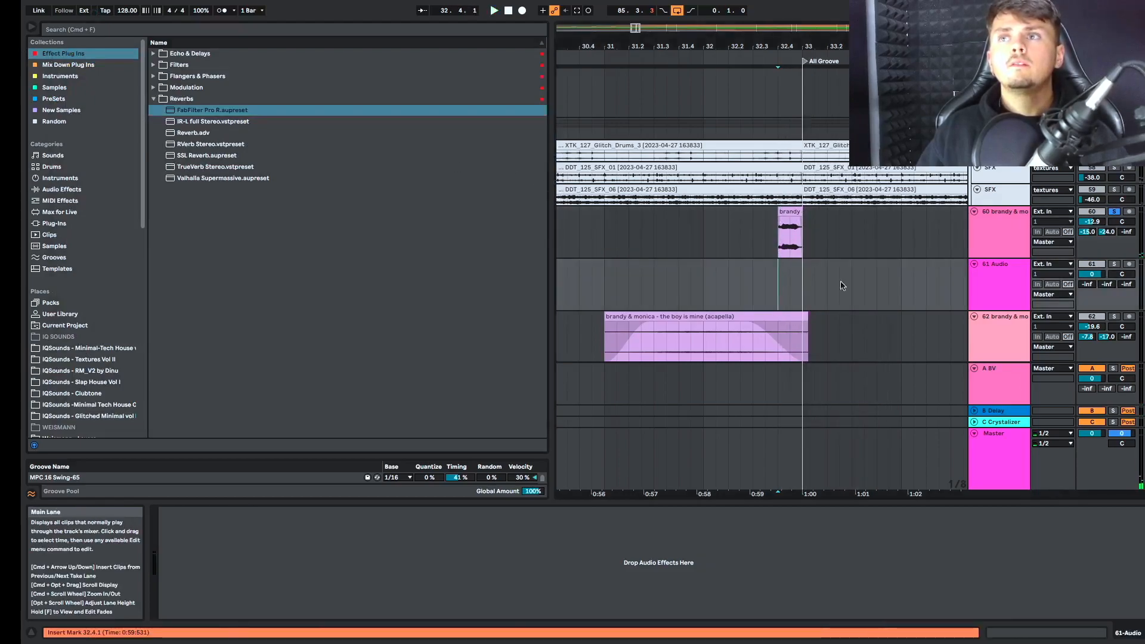
pyautogui.click(1053, 263)
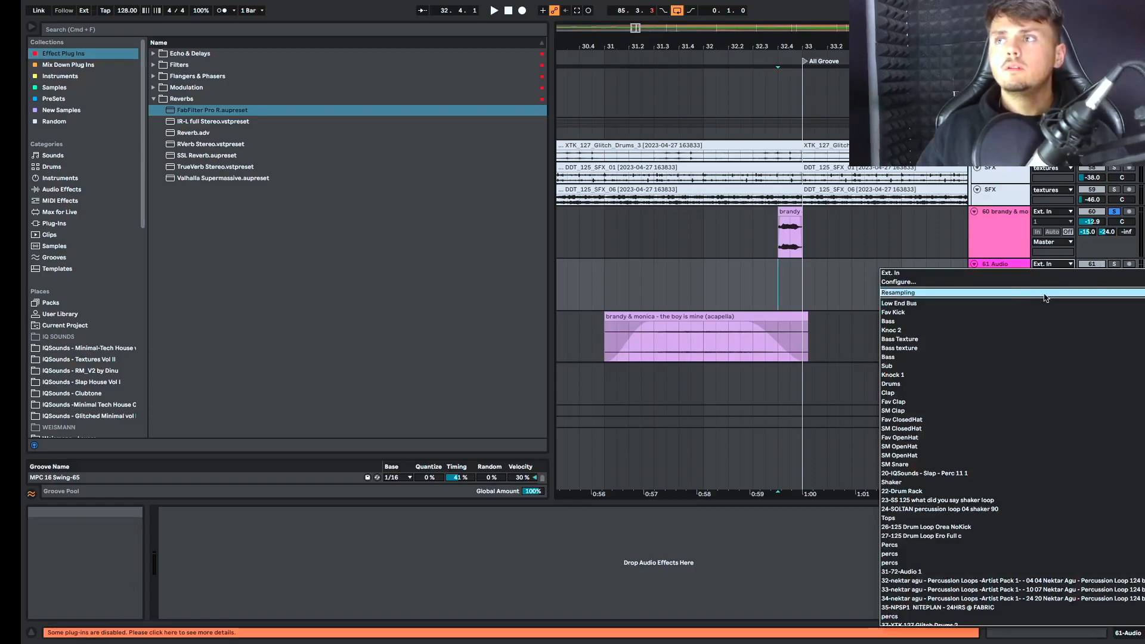
pyautogui.click(1104, 292)
pyautogui.click(1129, 263)
pyautogui.press('space')
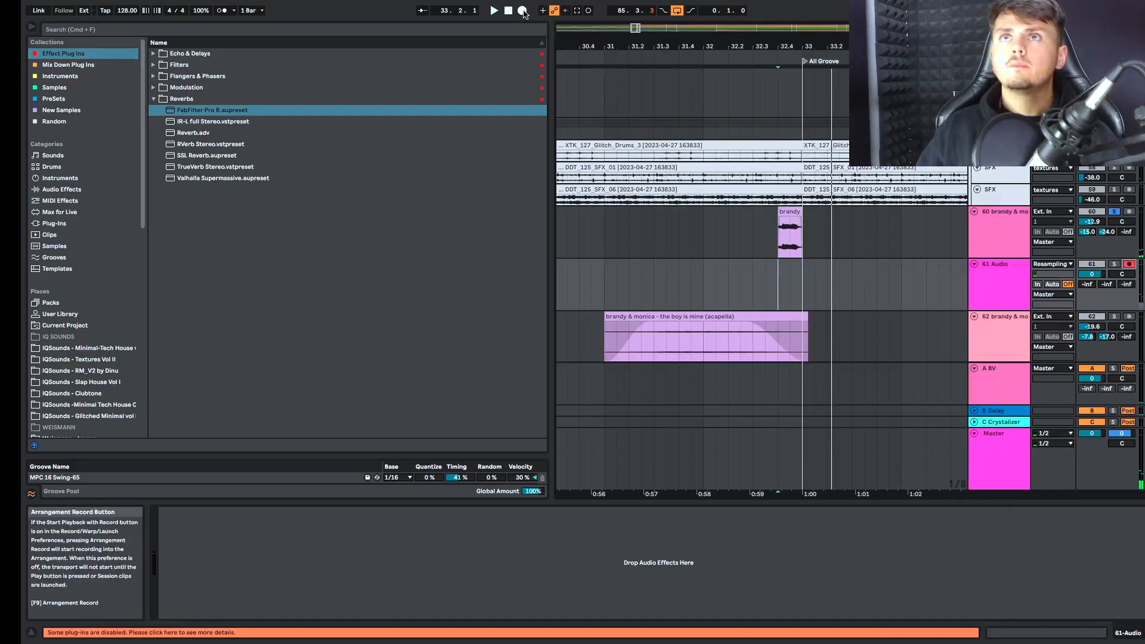
pyautogui.click(523, 10)
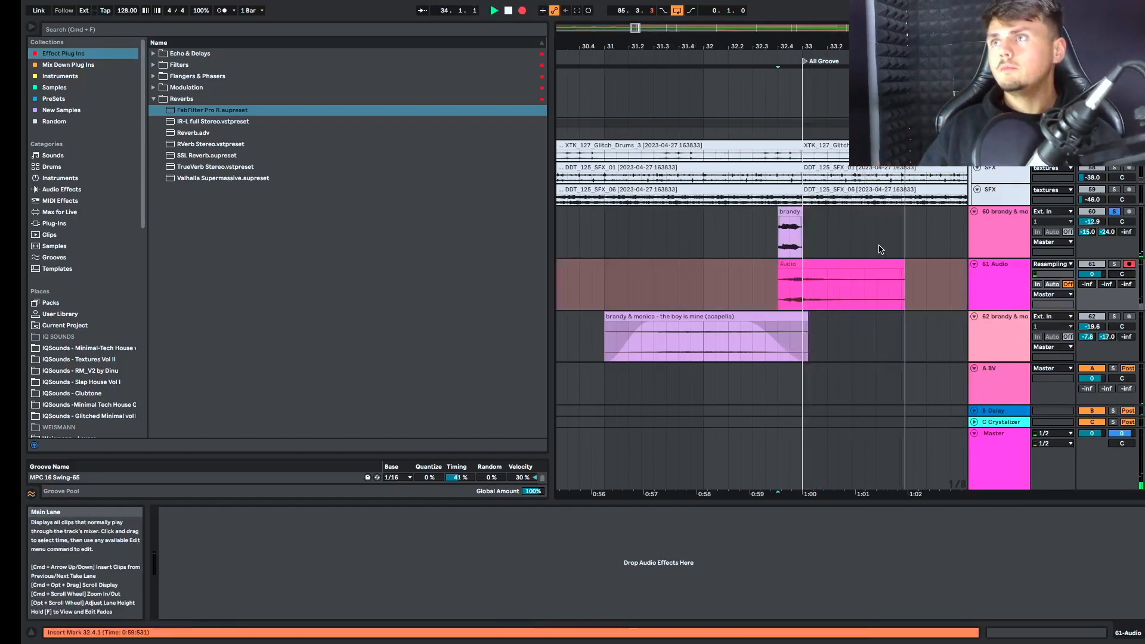
pyautogui.press('F9')
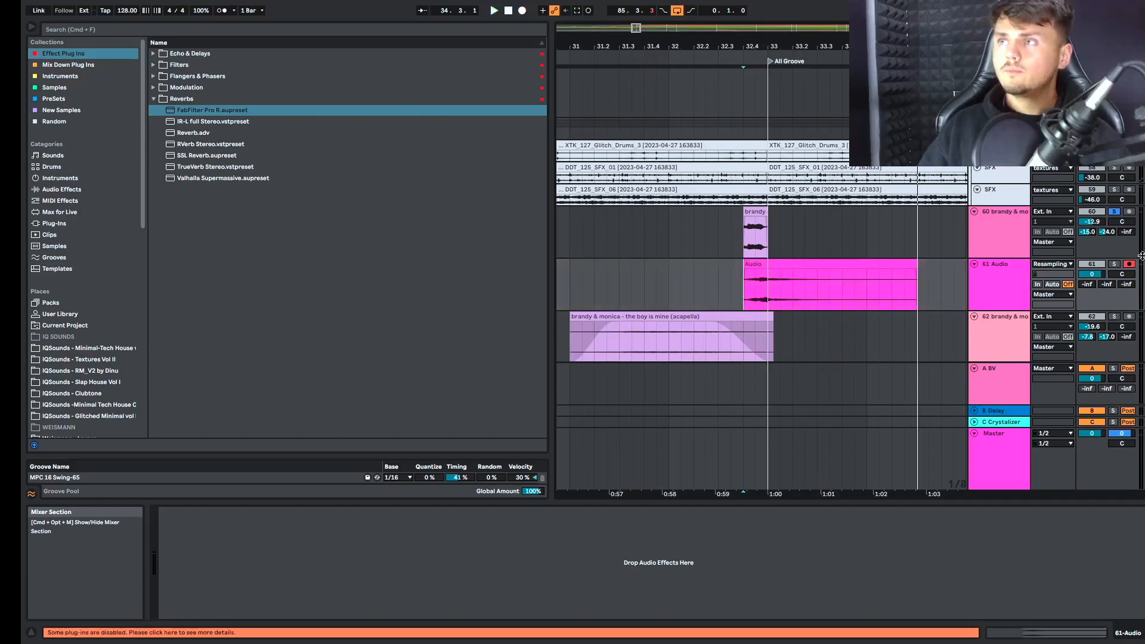
# Reverse the resampled clip on track 61 and audition it with that track soloed
pyautogui.click(749, 282)
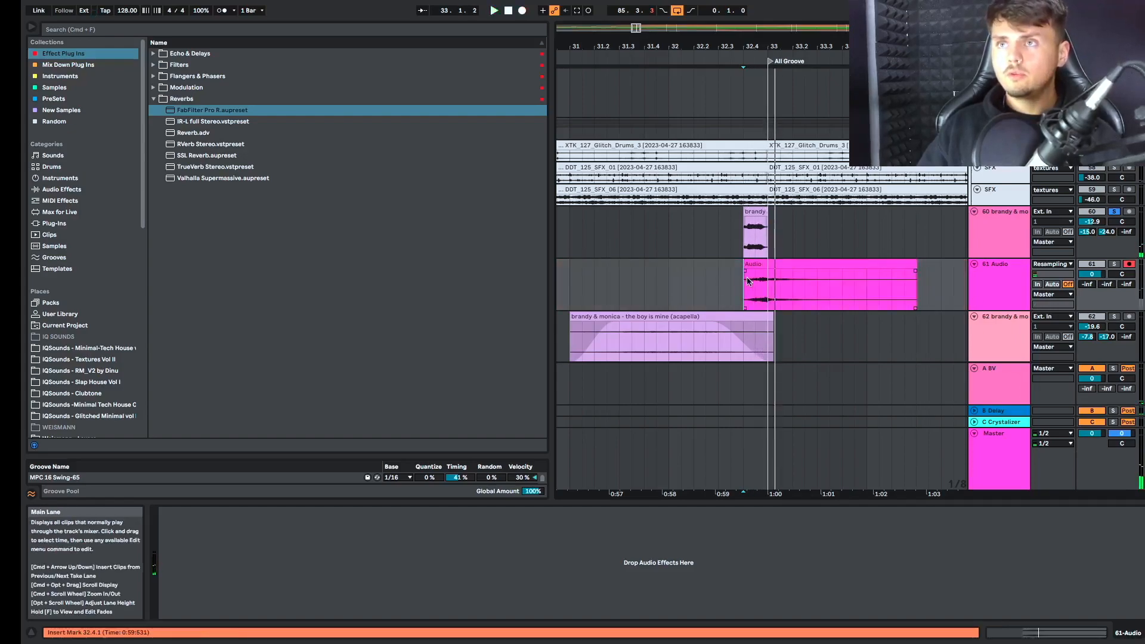
pyautogui.click(764, 264)
pyautogui.press('r')
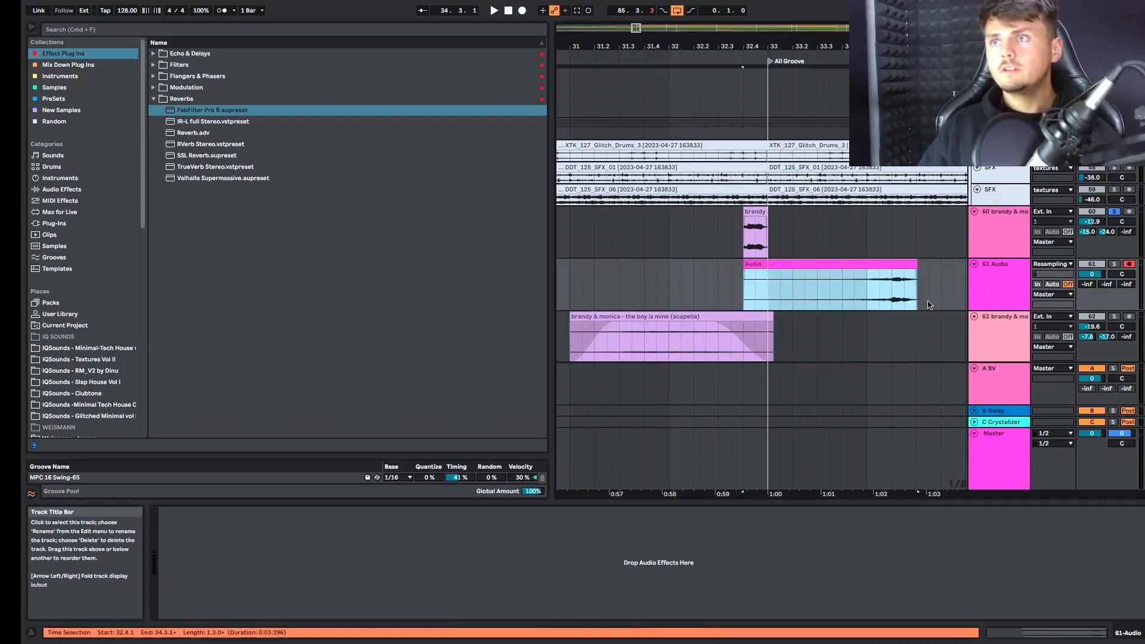
pyautogui.click(853, 291)
pyautogui.click(1115, 265)
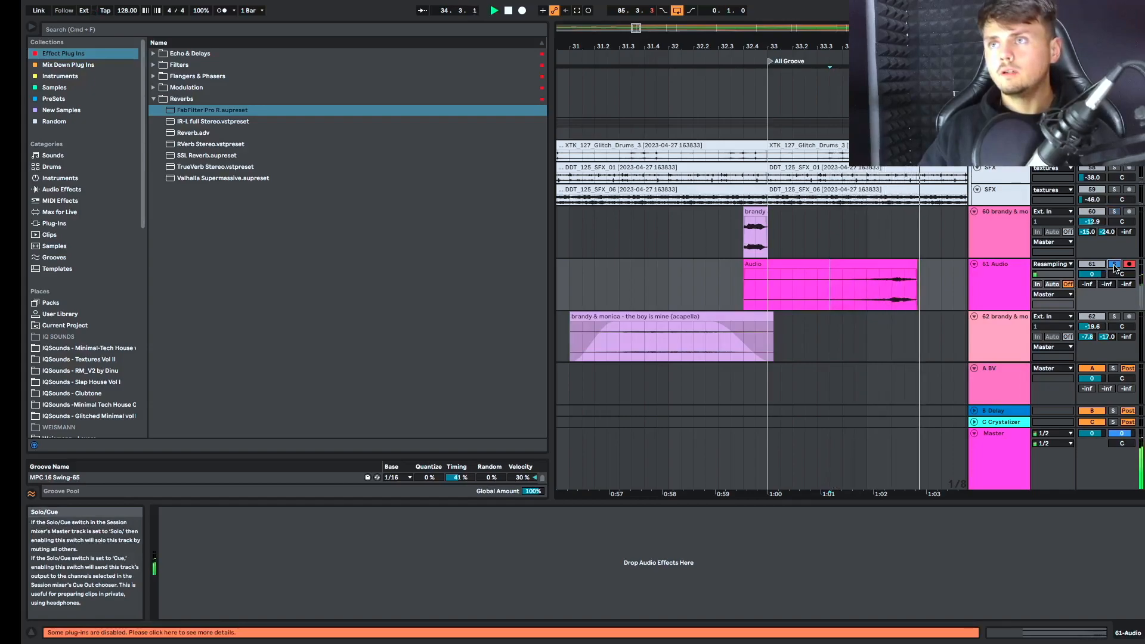
# Move the reversed reverb clip on track 61 earlier so that it ends at 33.1.1
pyautogui.hscroll(-3, 678, 283)
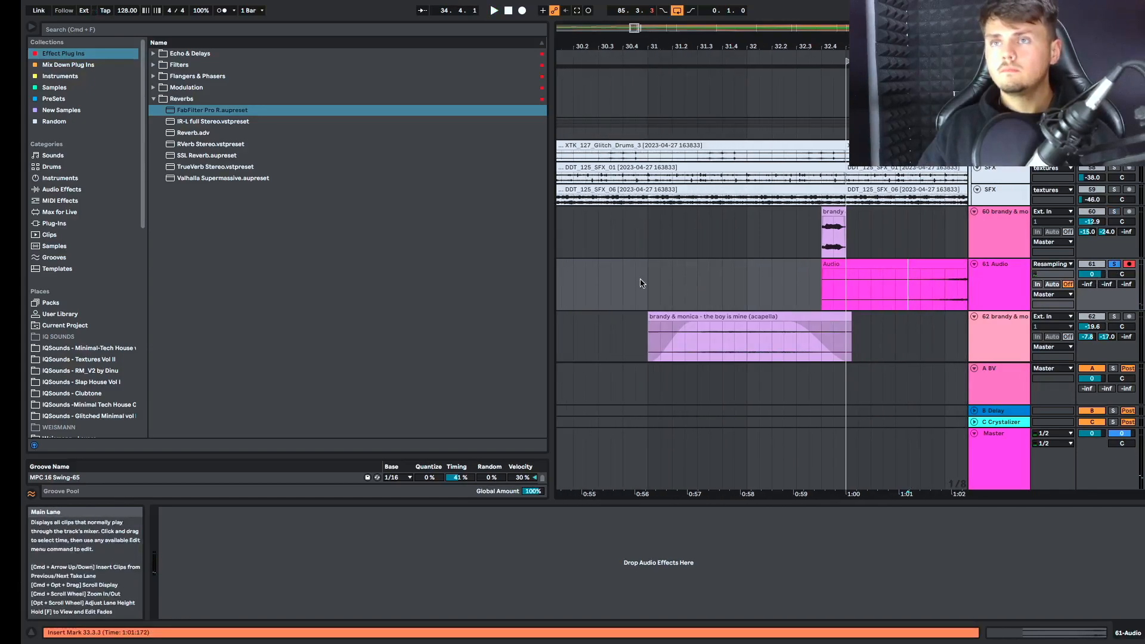
pyautogui.scroll(-5, 642, 283)
pyautogui.moveTo(723, 263); pyautogui.dragTo(676, 289)
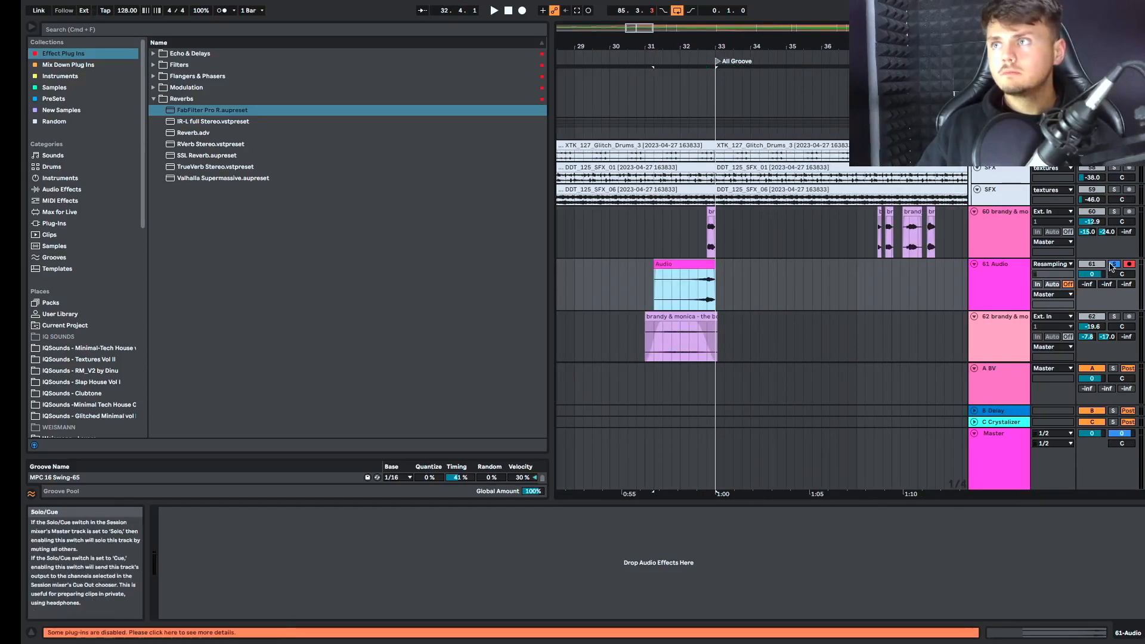
# Play the transition in context and set the volume of track 61, holding the reversed reverb, to -18.9 dB
pyautogui.click(686, 290)
pyautogui.press('space')
pyautogui.moveTo(1092, 275)
pyautogui.mouseDown()
pyautogui.moveTo(1093, 305)
pyautogui.moveTo(1093, 278)
pyautogui.mouseUp()
pyautogui.press('space')
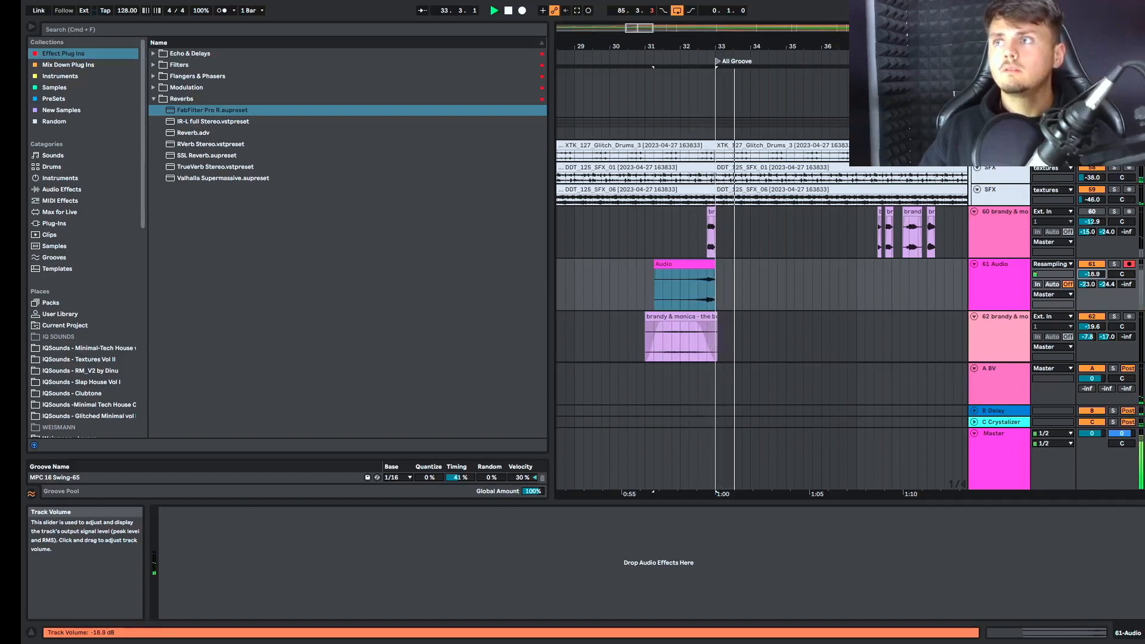
# Reactivate vocal chop track 60, turn off its Pro-R reverb, and set the track volume to -17.5 dB during playback
pyautogui.click(704, 248)
pyautogui.press('space')
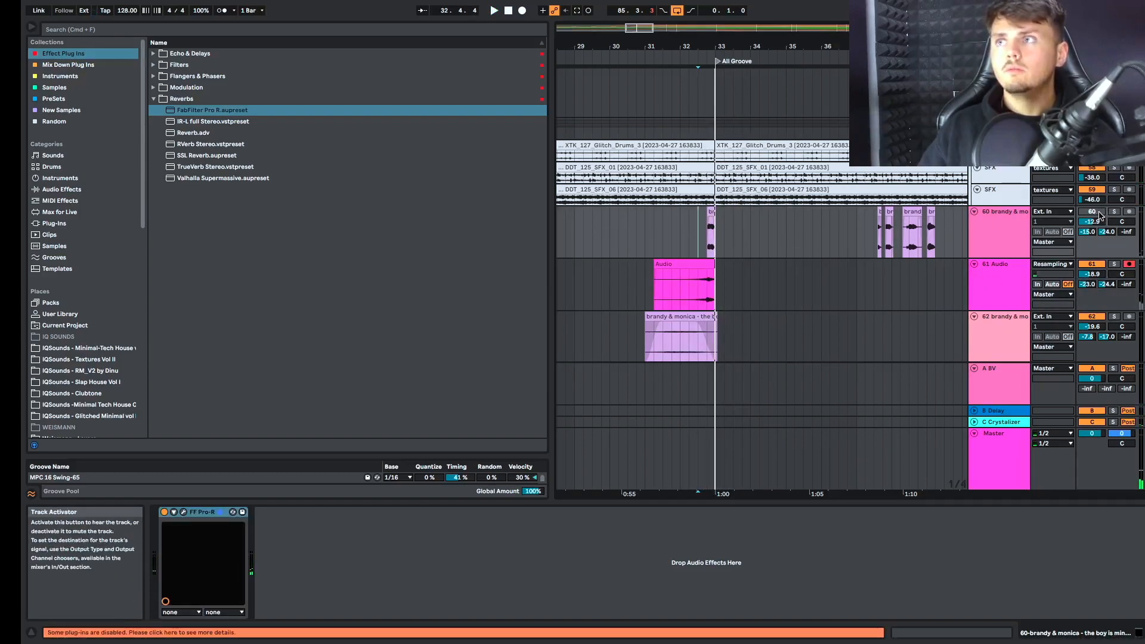
pyautogui.press('space')
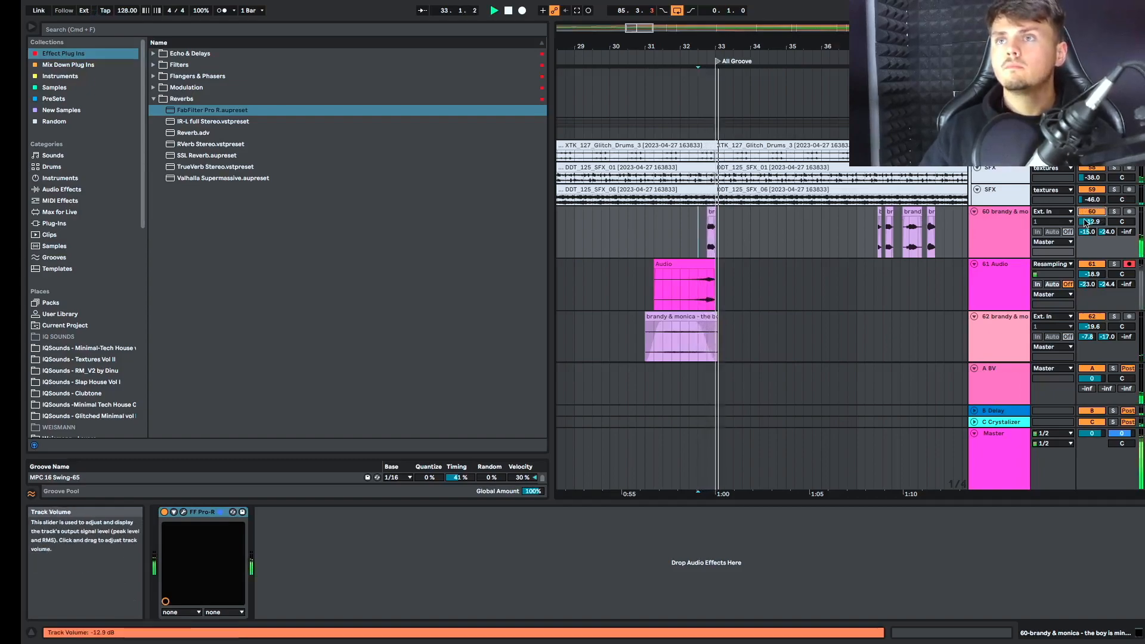
pyautogui.press('space')
pyautogui.press('space')
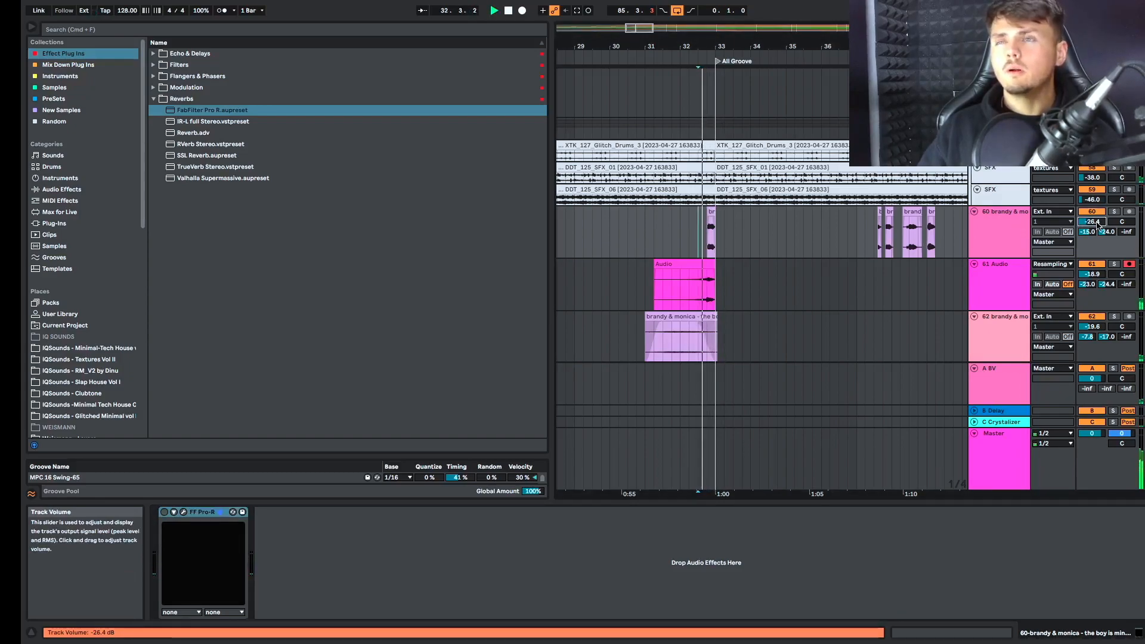
pyautogui.press('space')
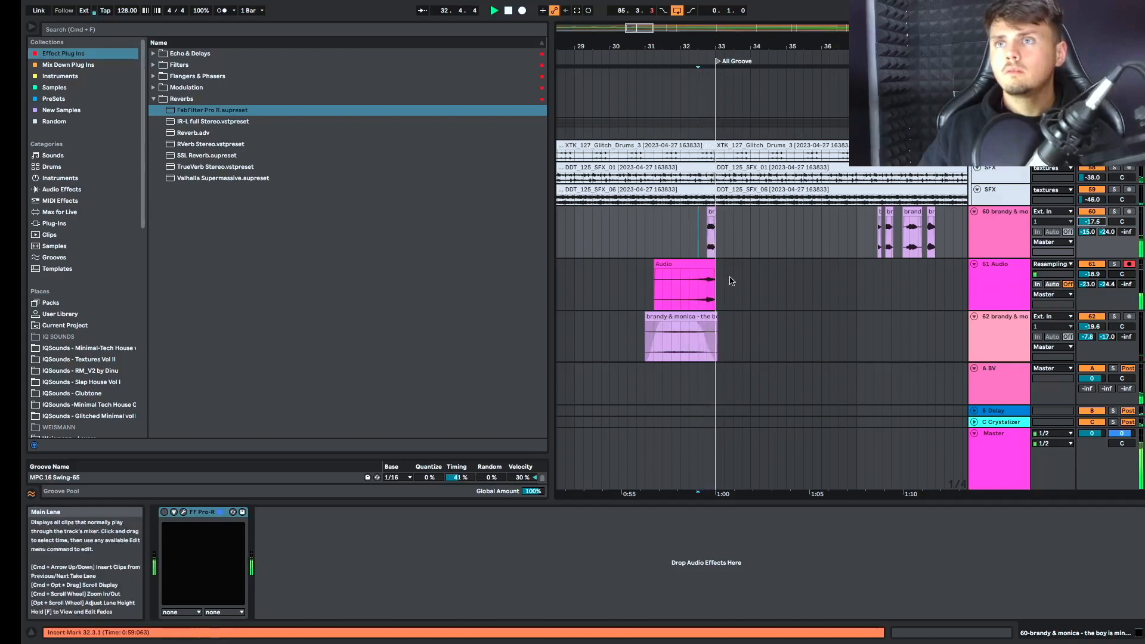
# Audition the reversed reverb swell and dry vocal chop together from bar 31 into bar 34
pyautogui.click(663, 232)
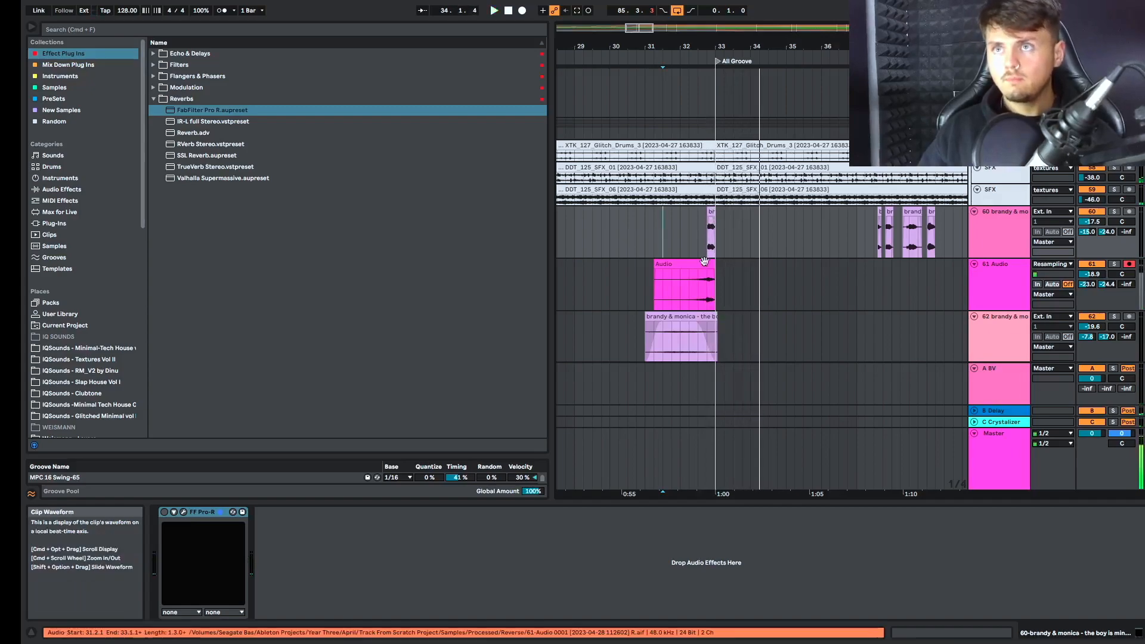
pyautogui.press('space')
pyautogui.press('space')
pyautogui.scroll(5, 715, 272)
pyautogui.hscroll(-3, 710, 276)
pyautogui.press('space')
# Try ending the reversed reverb clip on track 61 at 32.4.1, audition it, and restore its end to 33.1.1
pyautogui.click(750, 278)
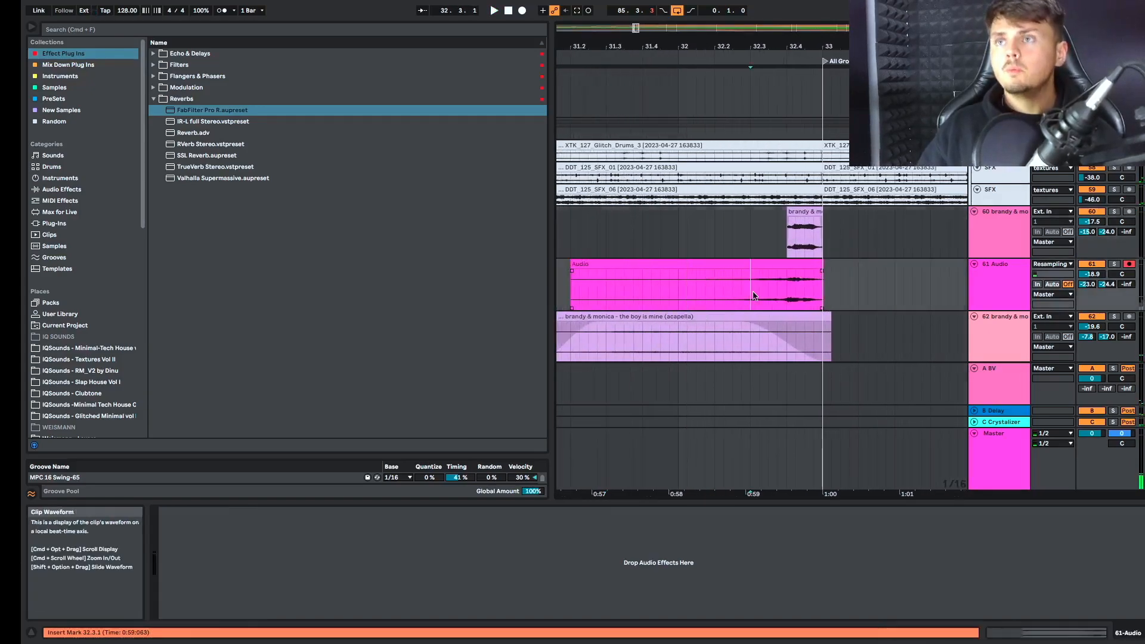
pyautogui.click(822, 266)
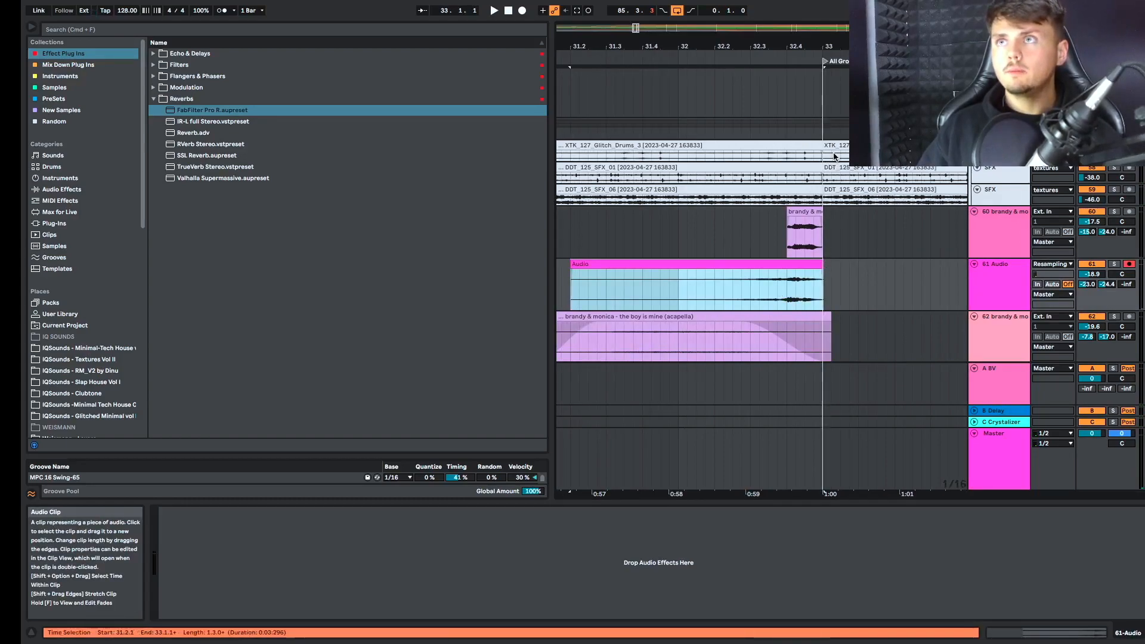
pyautogui.moveTo(825, 280); pyautogui.dragTo(788, 285)
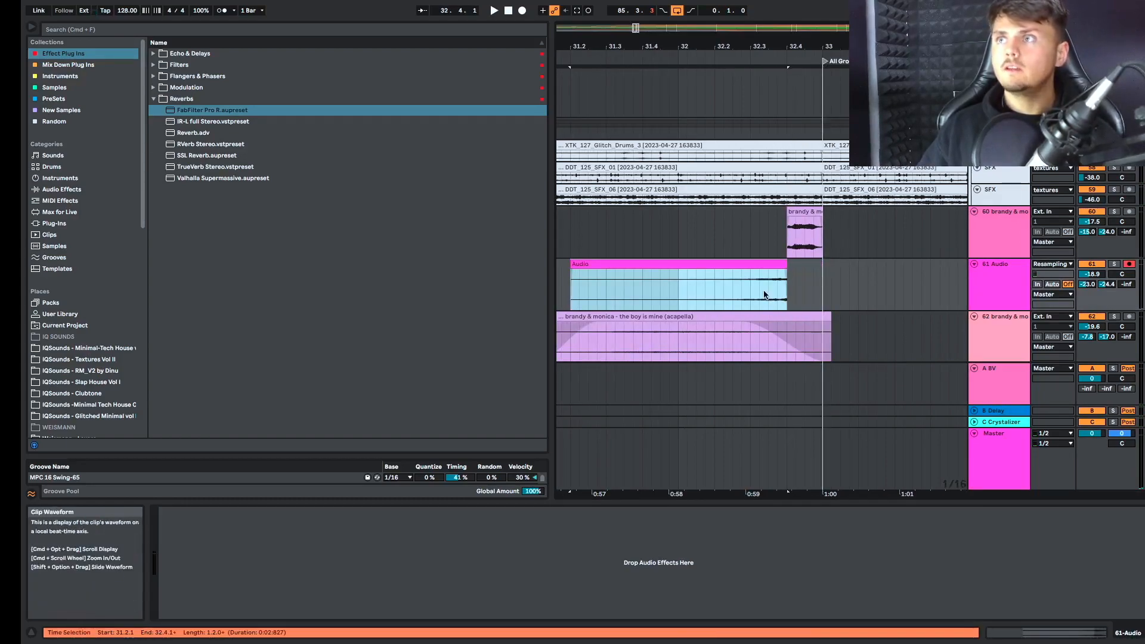
pyautogui.click(683, 245)
pyautogui.press('space')
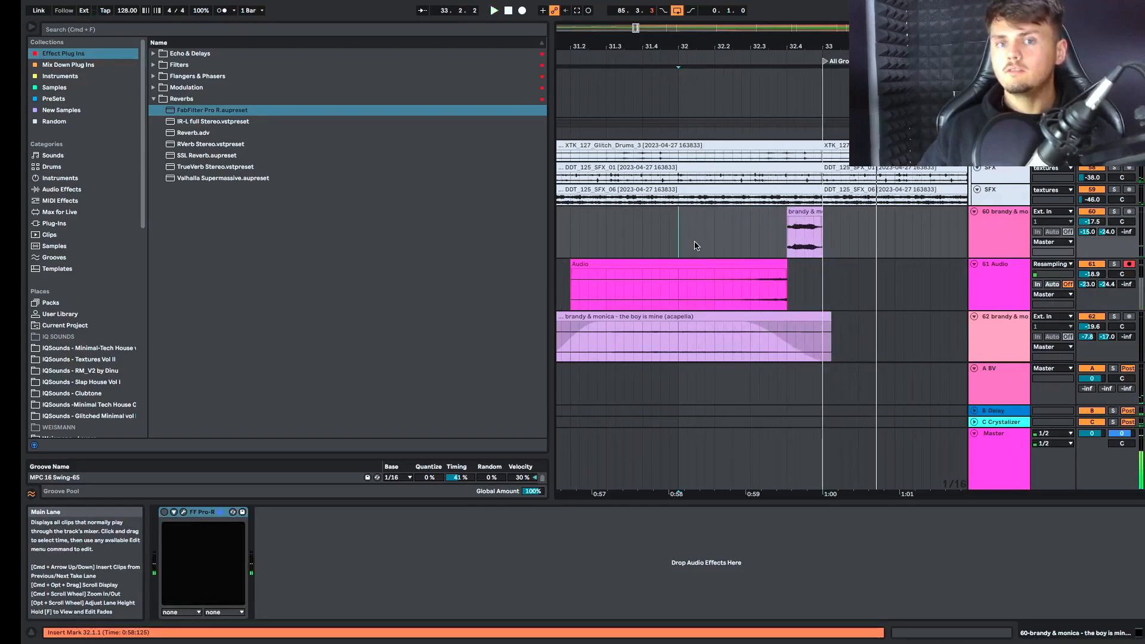
pyautogui.press('space')
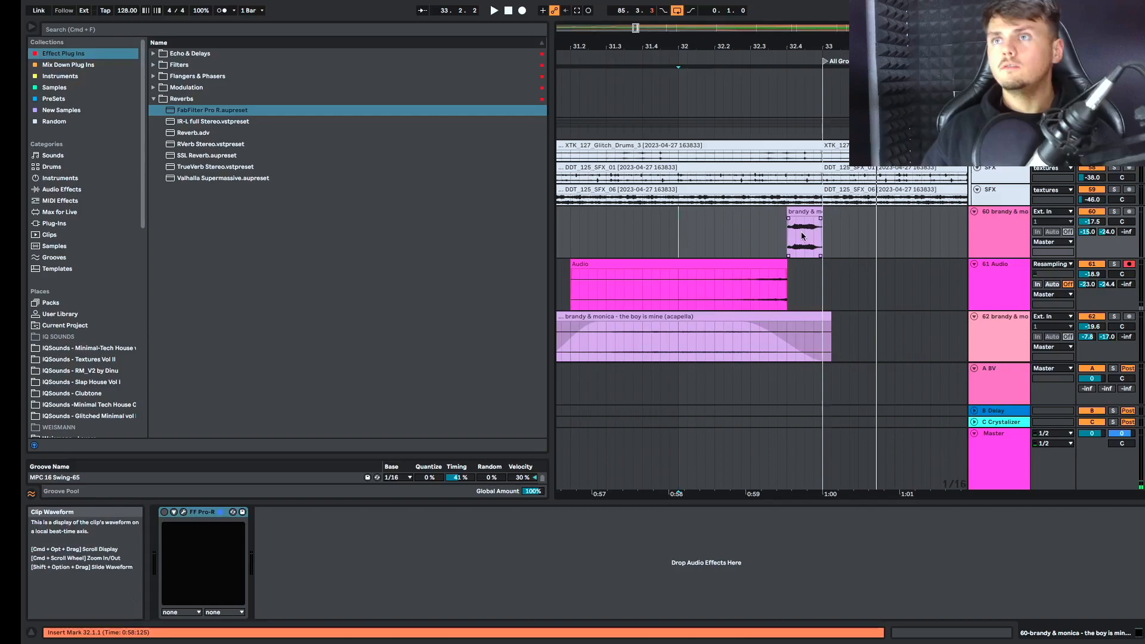
pyautogui.moveTo(788, 266); pyautogui.dragTo(824, 266)
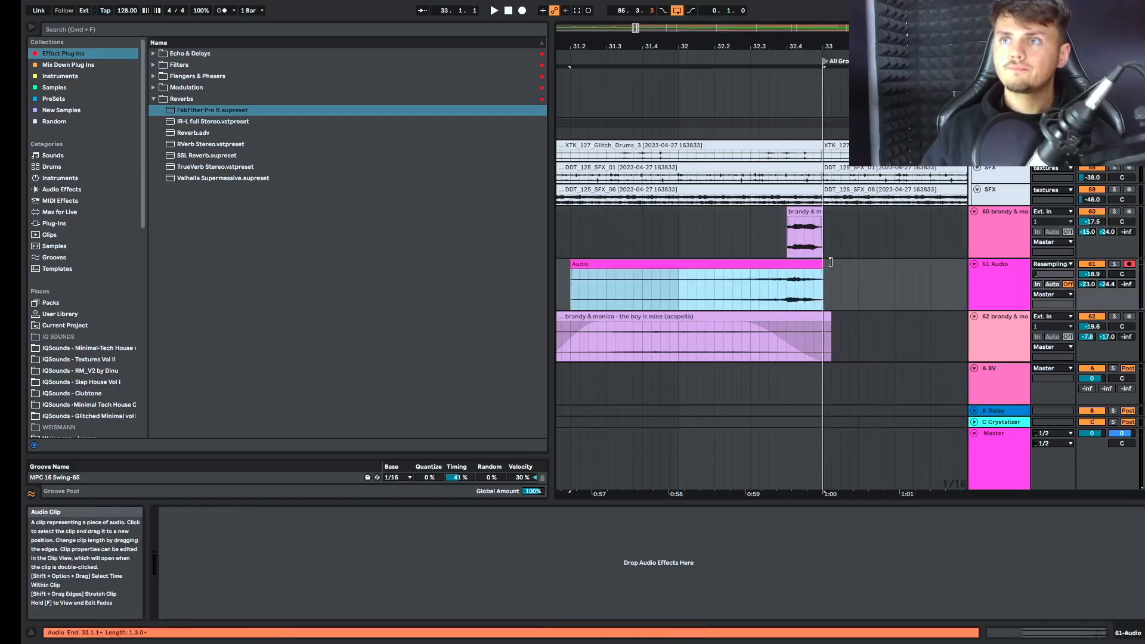
# Audition the full reversed reverb clip from 31.2.1 through the groove entry up to bar 34
pyautogui.press('space')
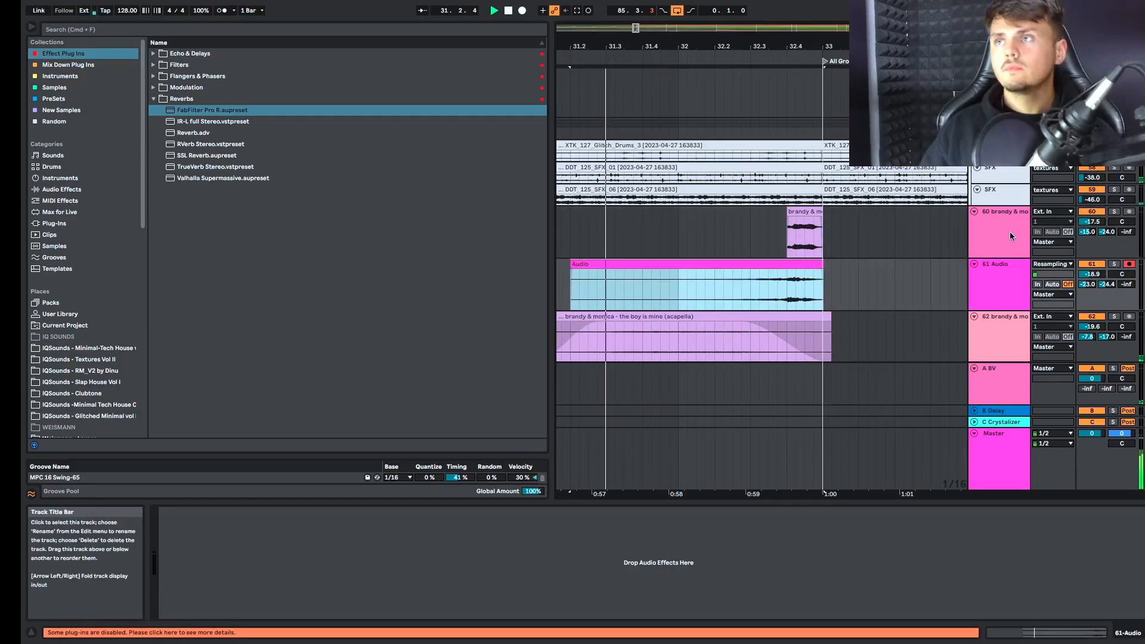
pyautogui.scroll(-3, 894, 259)
pyautogui.hscroll(2, 894, 259)
pyautogui.hscroll(2, 895, 258)
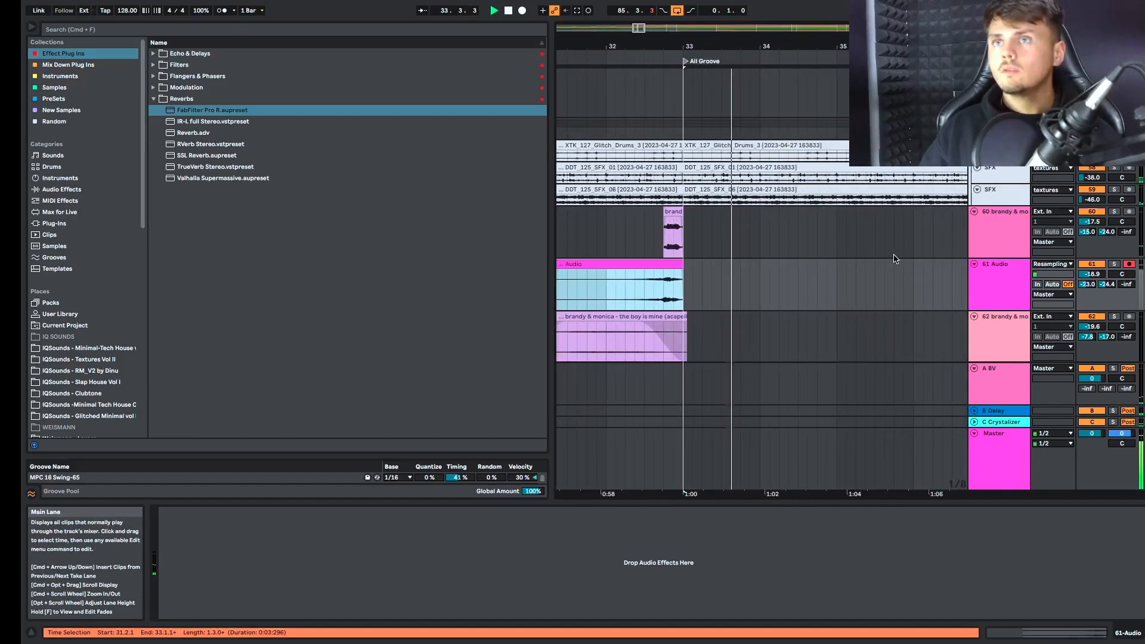
pyautogui.hscroll(2, 895, 259)
pyautogui.hscroll(-1, 894, 259)
pyautogui.scroll(-2, 894, 259)
pyautogui.scroll(2, 818, 266)
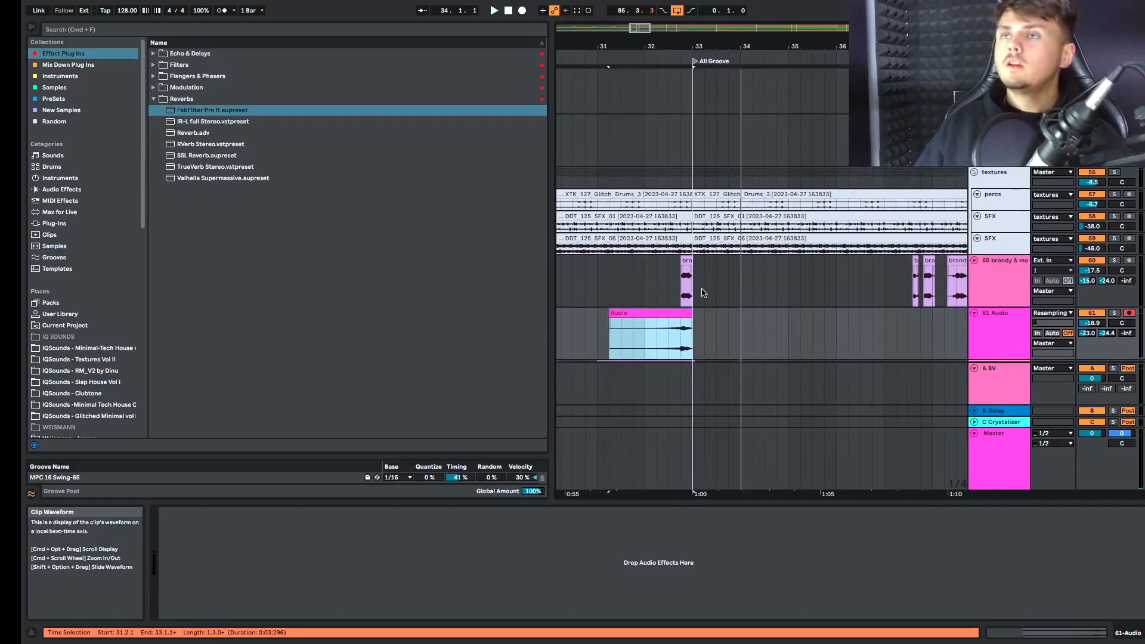
# Mark 32.1.1 to 33.1.1 on track 60 and look over the other layers of the transition, including the Rev-Whistle clip
pyautogui.moveTo(650, 294); pyautogui.dragTo(691, 275)
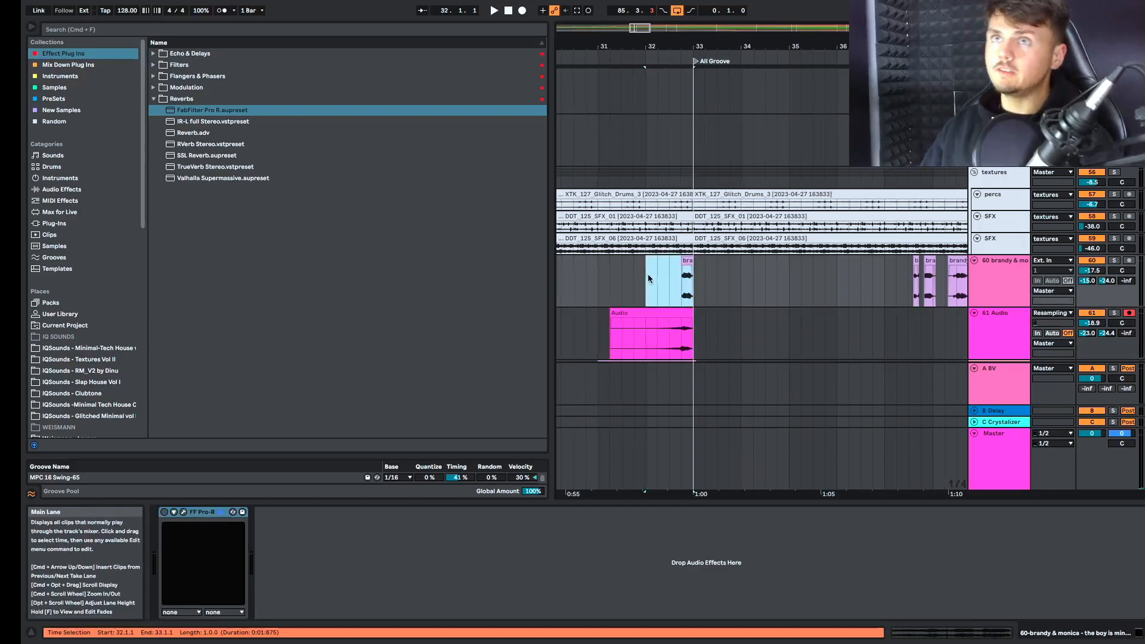
pyautogui.hscroll(-3, 648, 273)
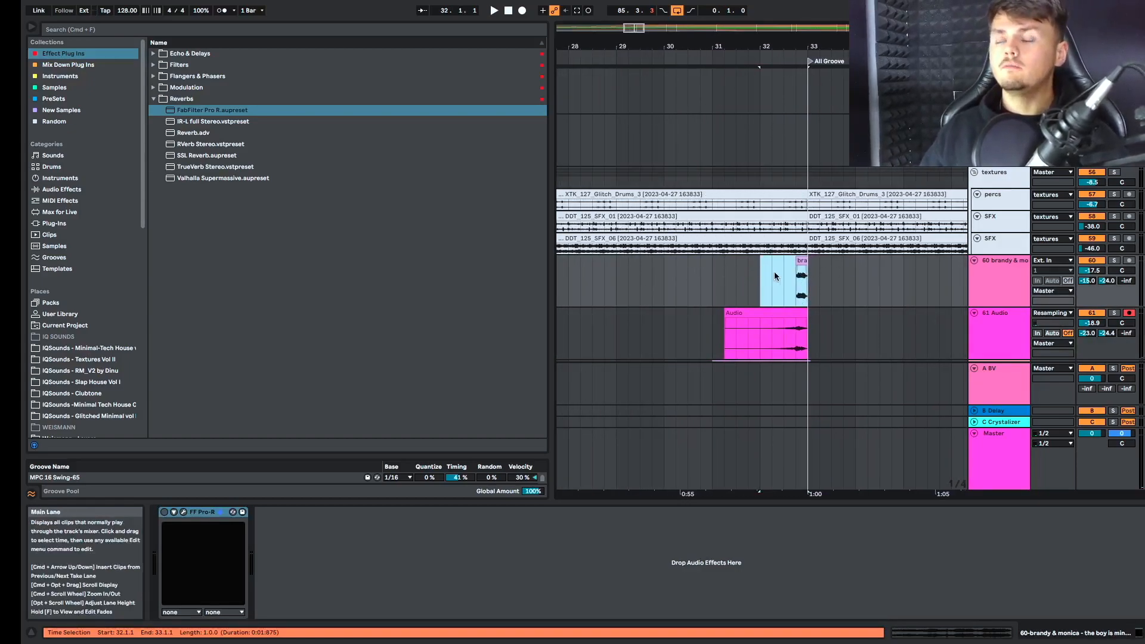
pyautogui.scroll(3, 775, 272)
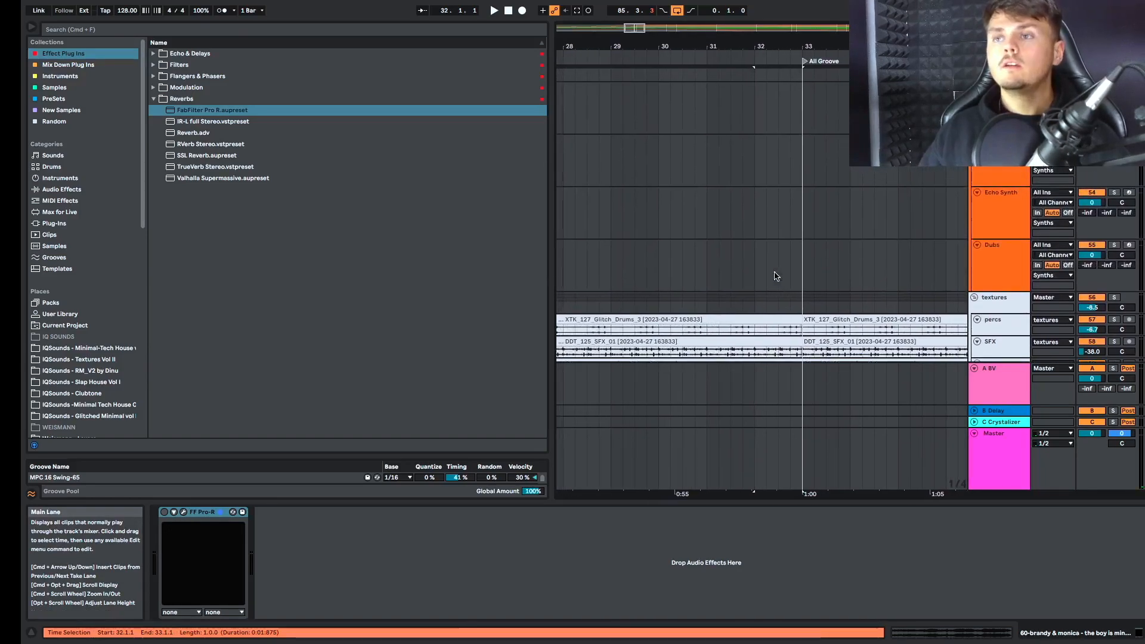
pyautogui.scroll(5, 797, 481)
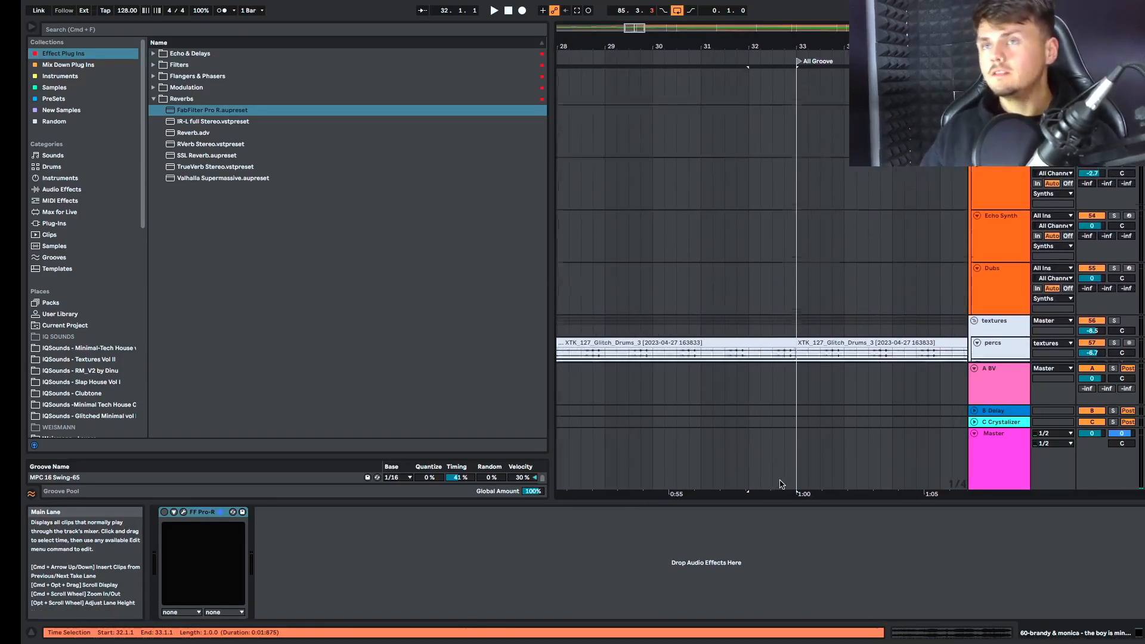
pyautogui.hscroll(-1, 788, 483)
pyautogui.hscroll(3, 780, 484)
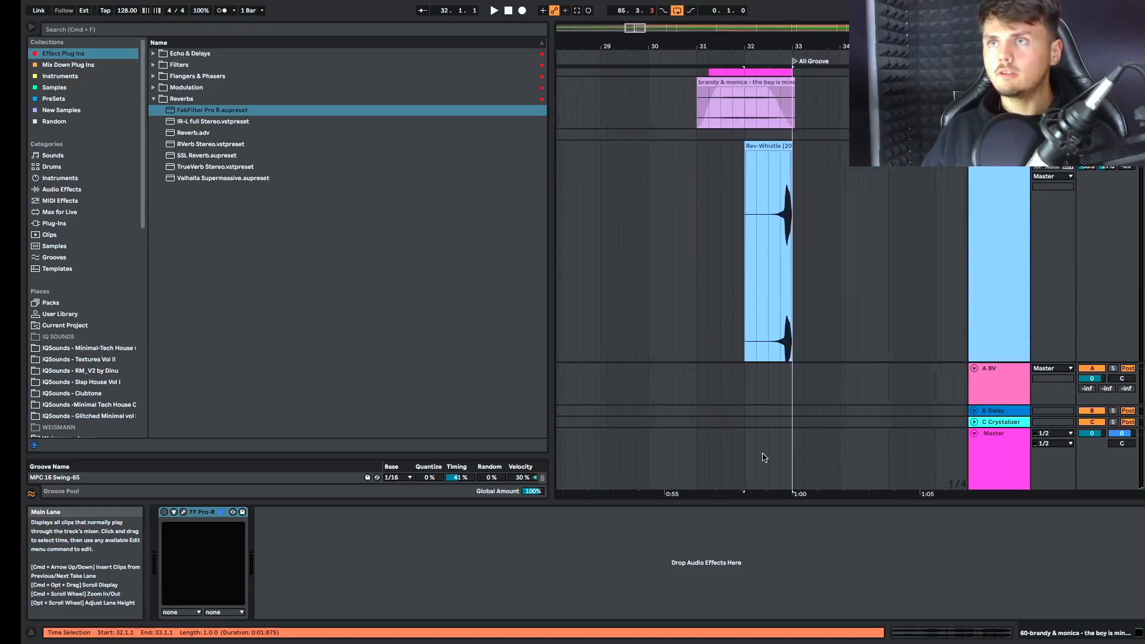
pyautogui.scroll(4, 732, 265)
pyautogui.scroll(2, 733, 266)
pyautogui.hscroll(1, 733, 265)
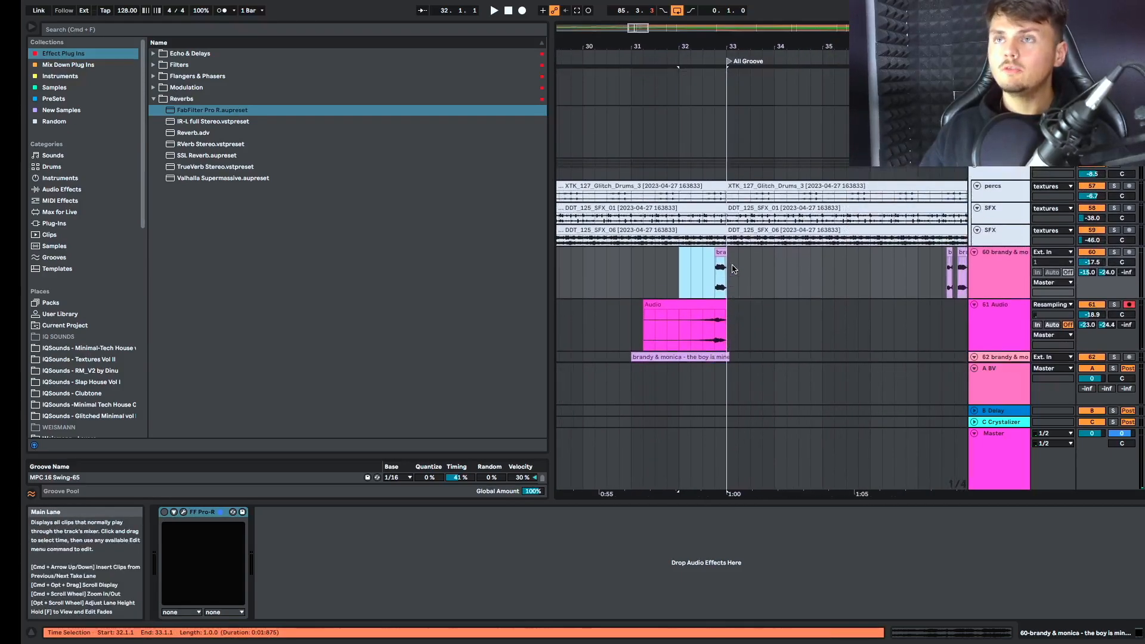
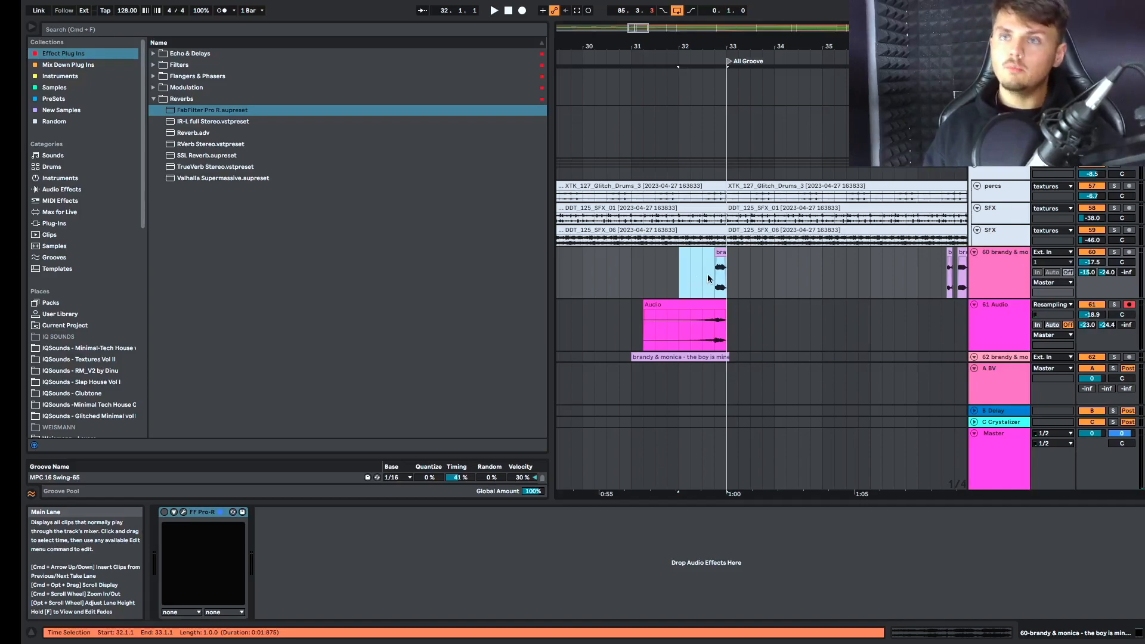
# Play the groove section from 33.1.1 and follow the vocal chops on track 60 through to bar 41
pyautogui.click(718, 284)
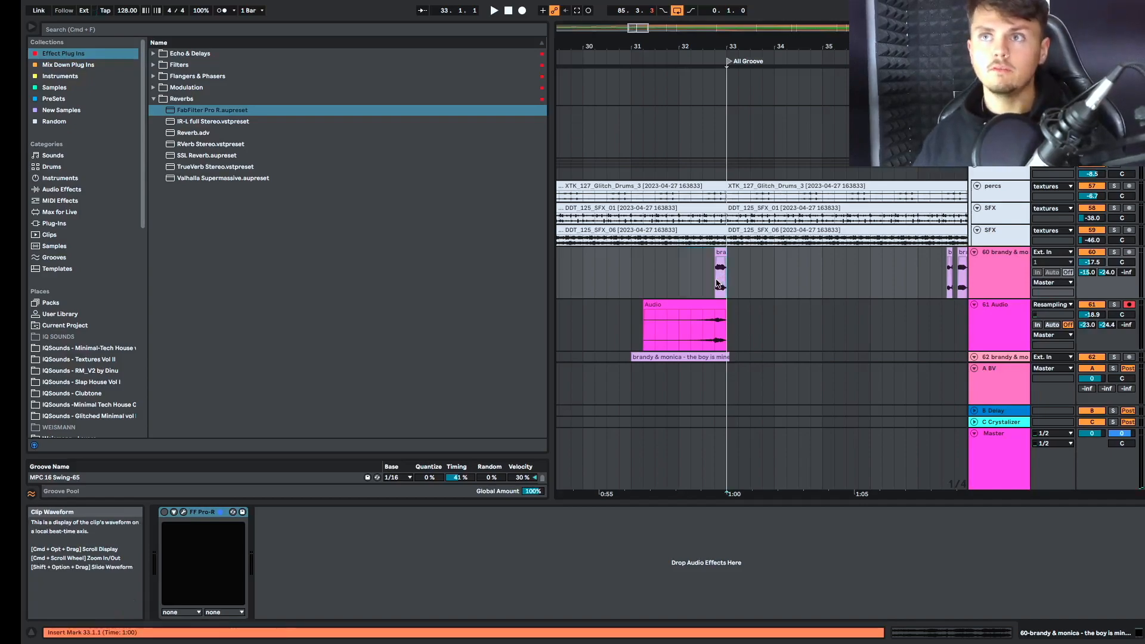
pyautogui.press('space')
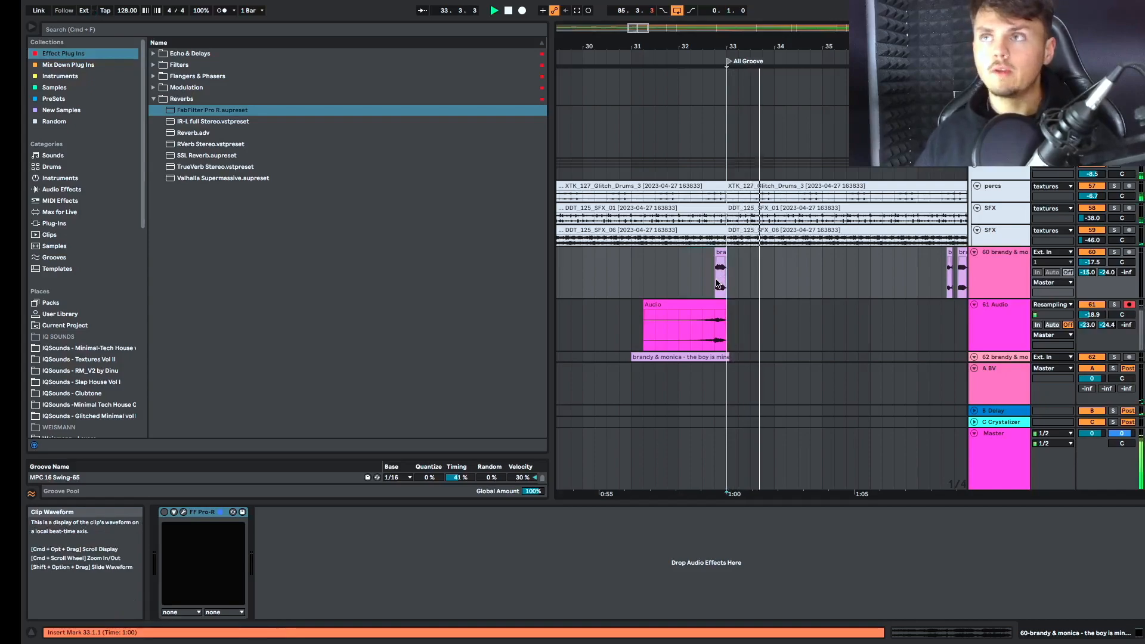
pyautogui.hscroll(3, 751, 292)
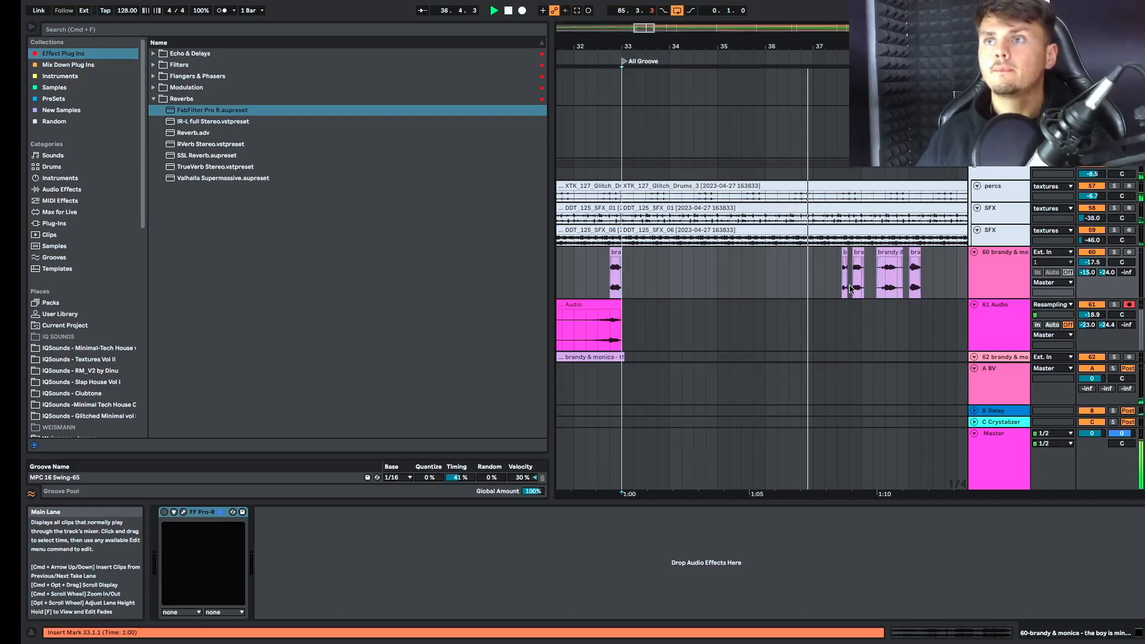
pyautogui.hscroll(1, 851, 290)
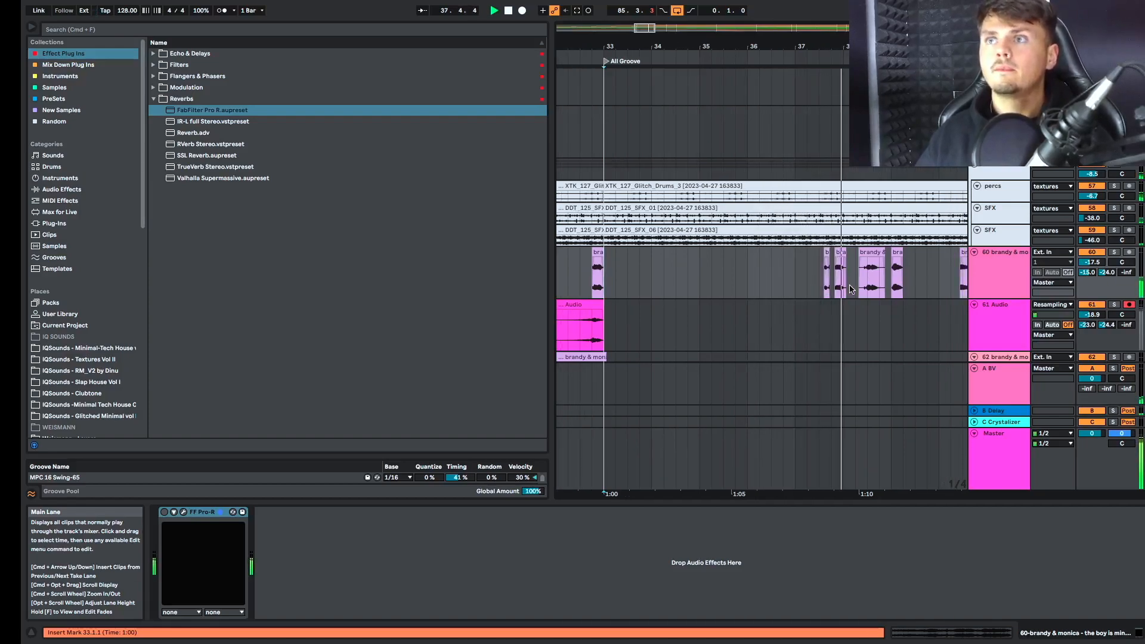
pyautogui.hscroll(3, 852, 290)
pyautogui.hscroll(3, 851, 289)
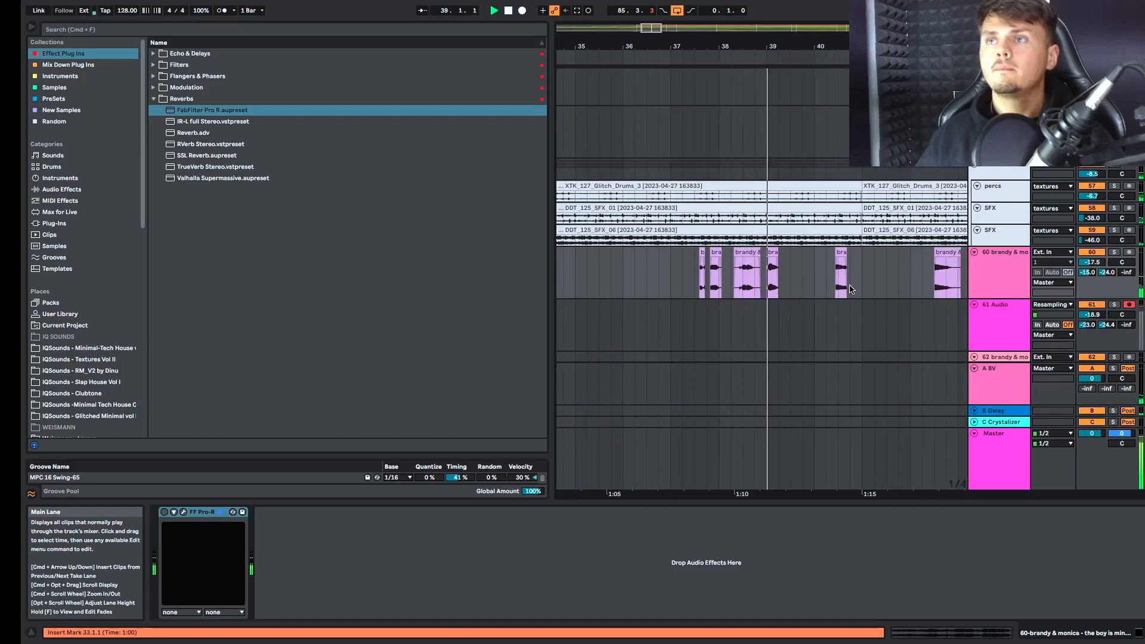
pyautogui.hscroll(-6, 851, 289)
pyautogui.hscroll(6, 775, 299)
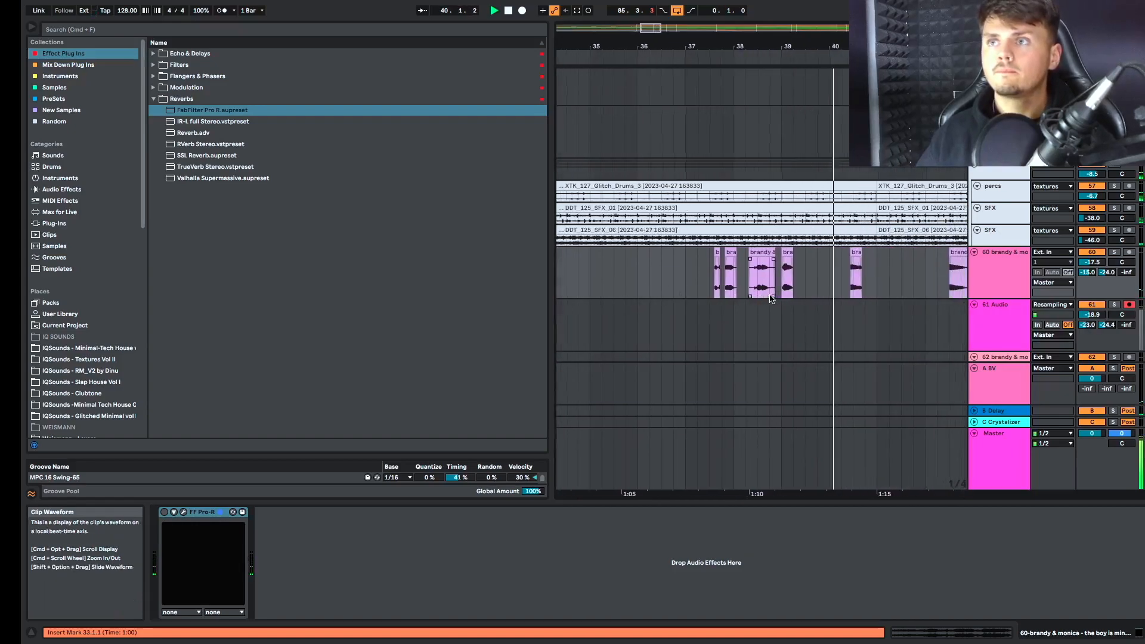
pyautogui.hscroll(2, 775, 299)
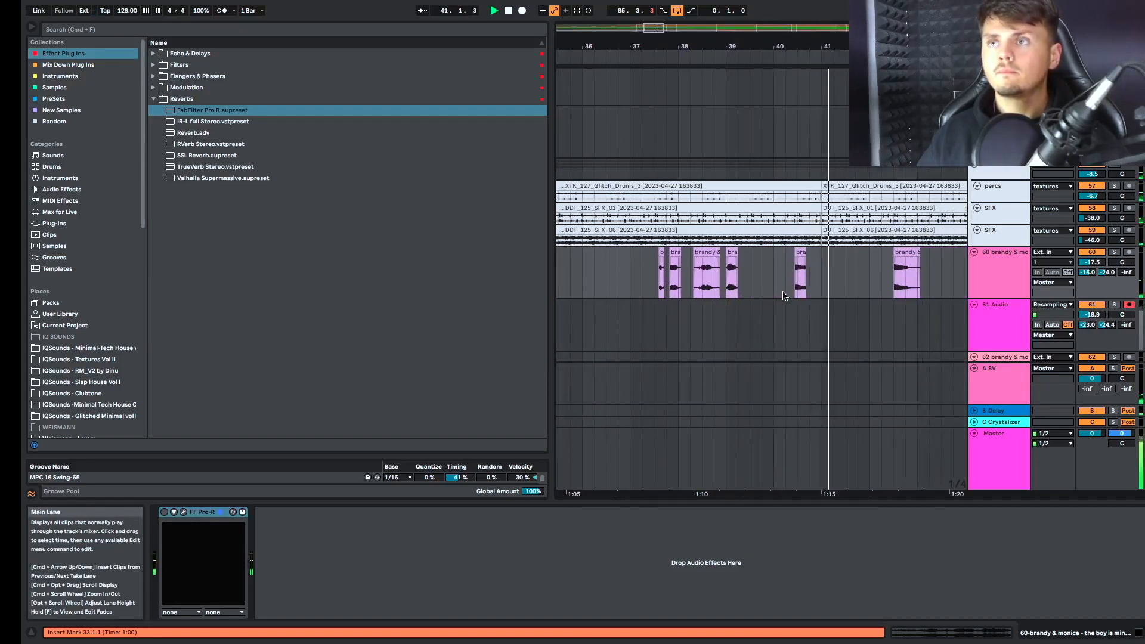